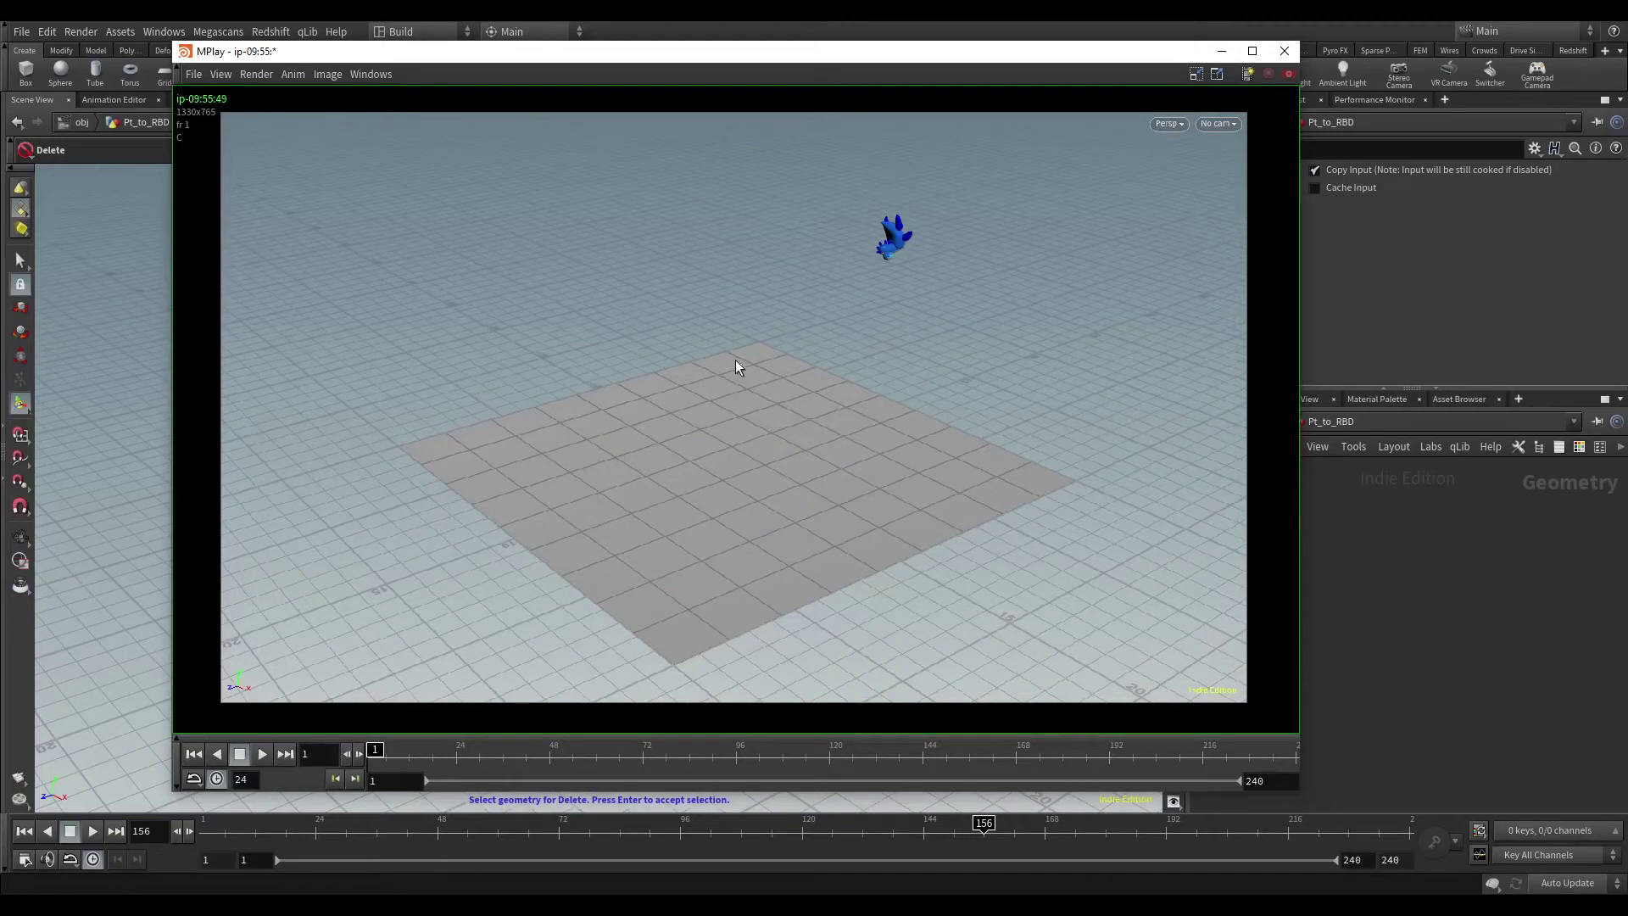
Step: Play the flipbook simulation preview, scrub back to an earlier frame, then close MPlay
left_click(268, 757)
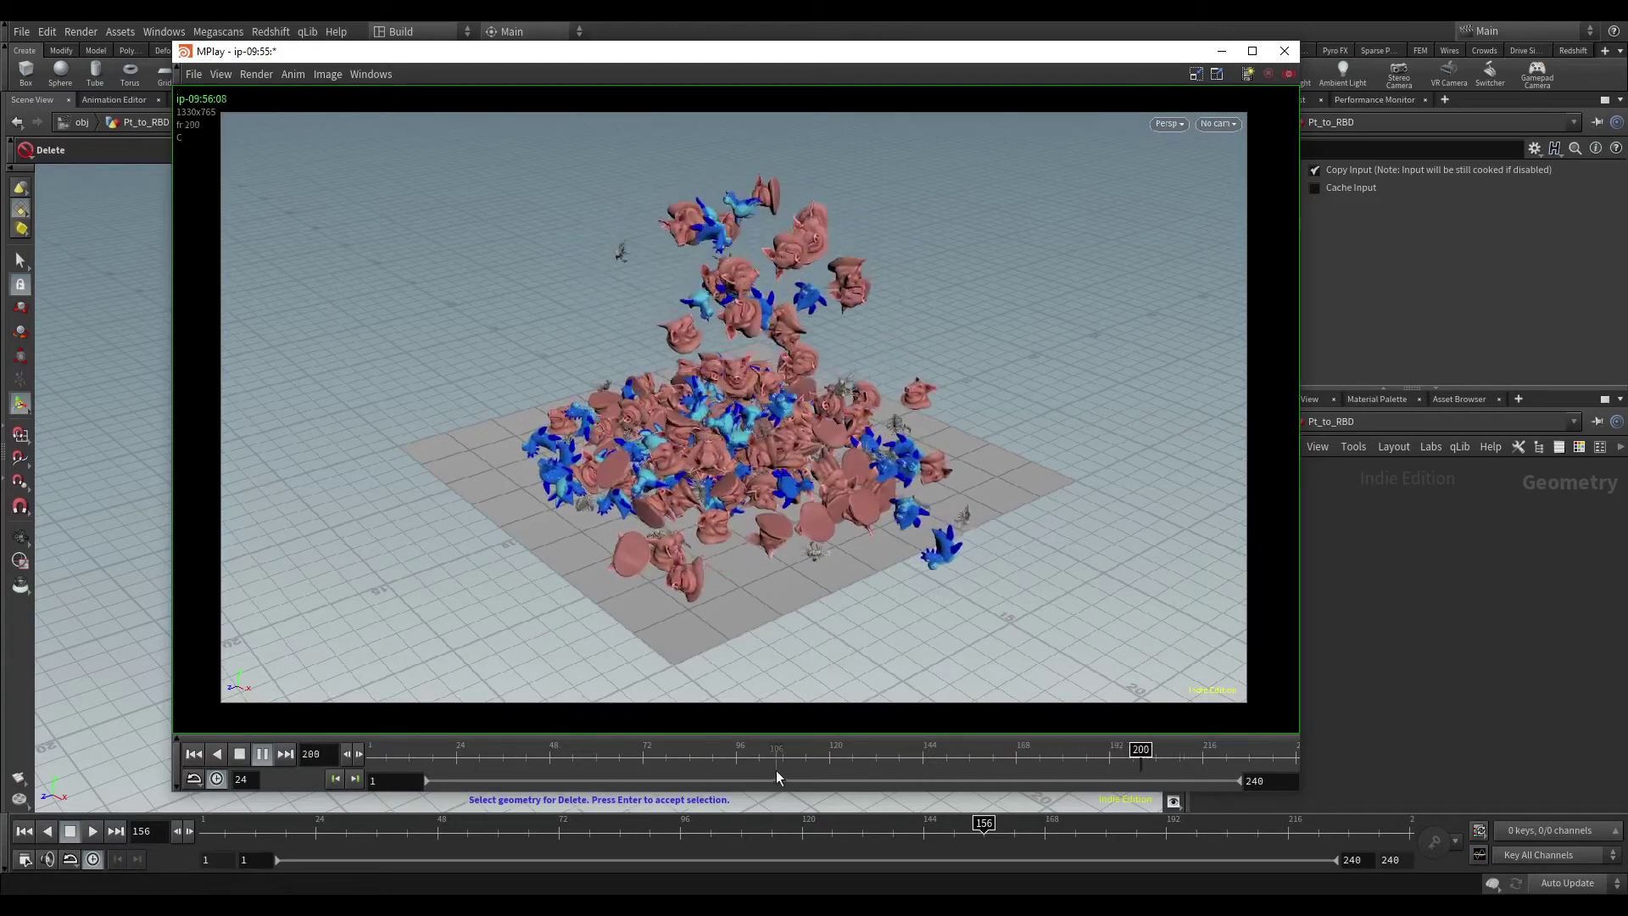
mouse_move(776, 763)
left_mouse_down()
mouse_move(519, 712)
mouse_move(157, 695)
left_mouse_up()
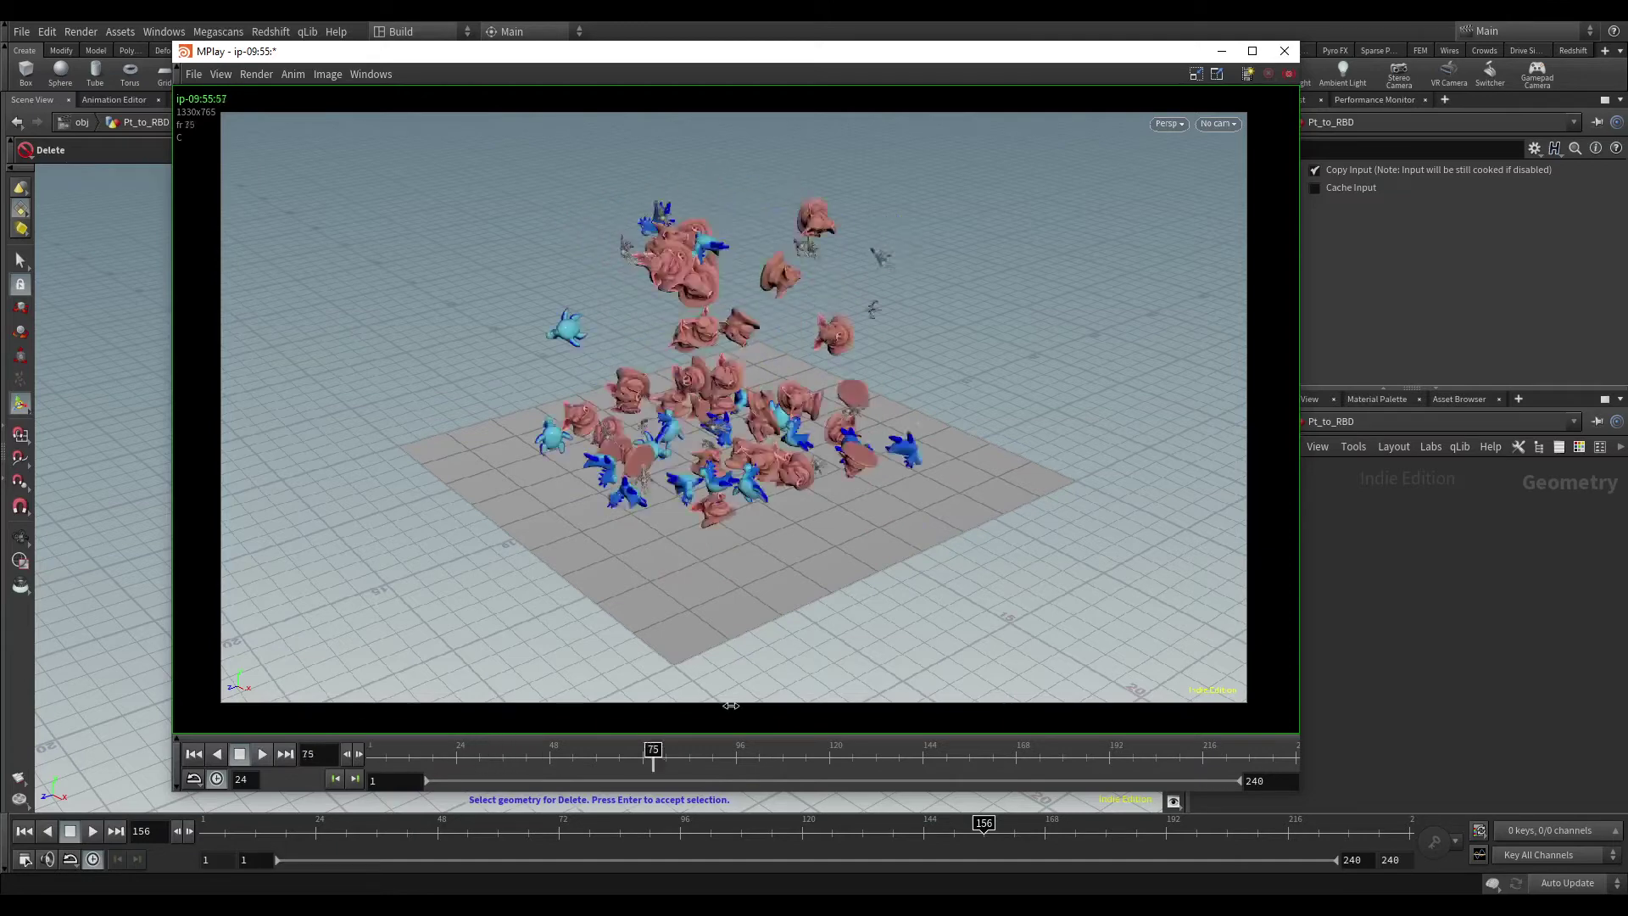
left_click(1222, 51)
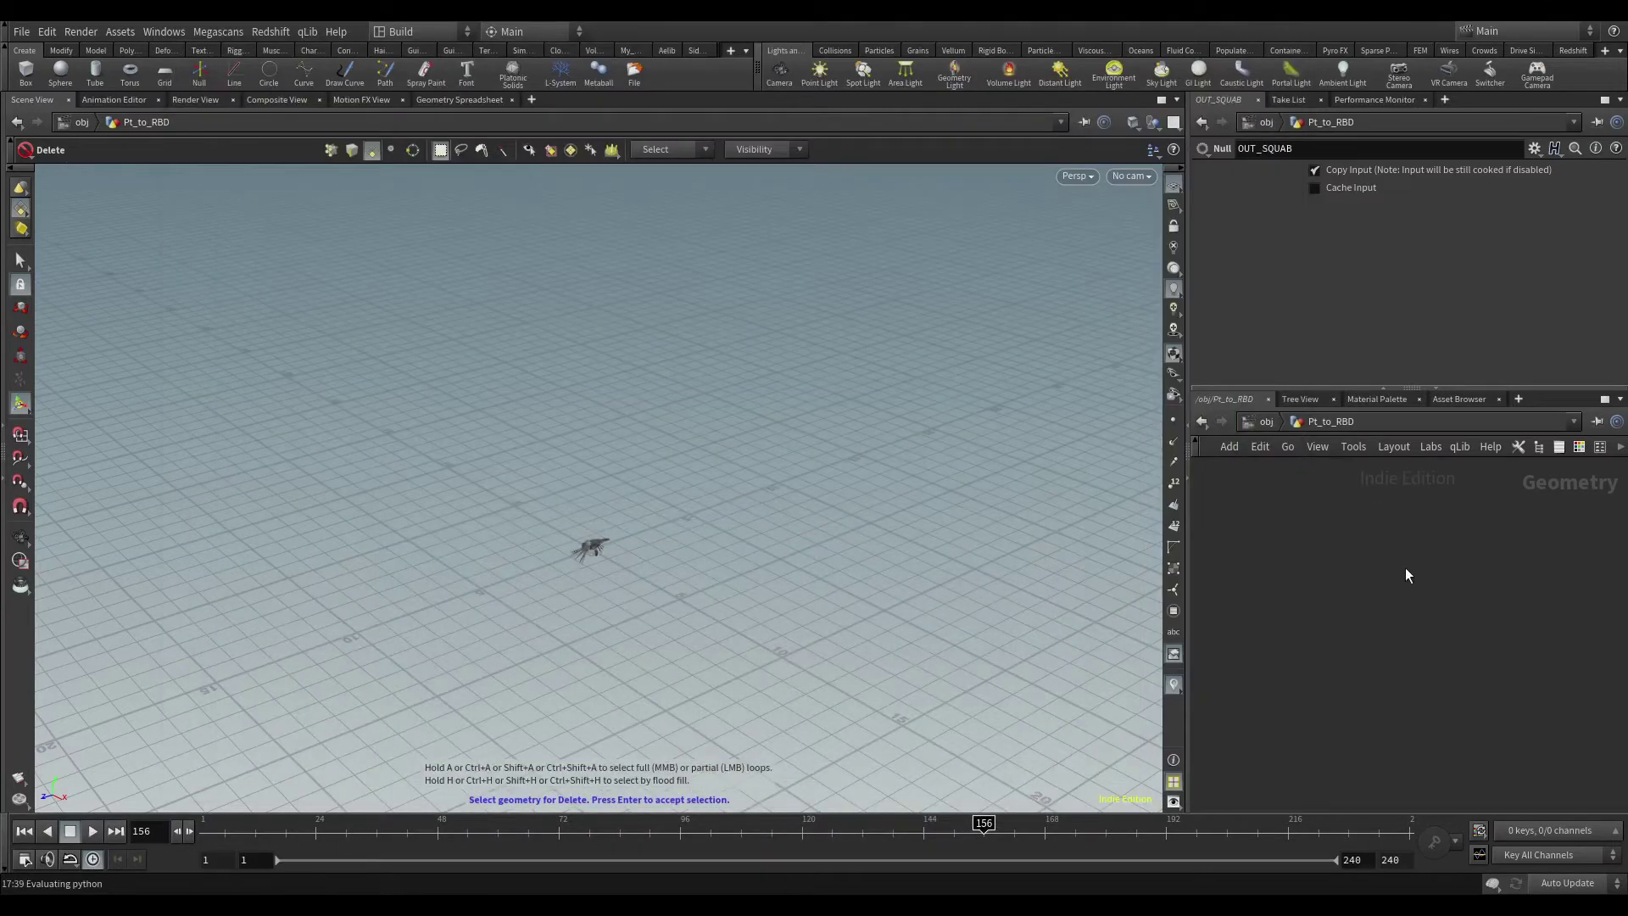
Step: Preview OUT_PIG, OUT_TOY and OUT_SQUAB in turn, ending on the blue toy
key("h")
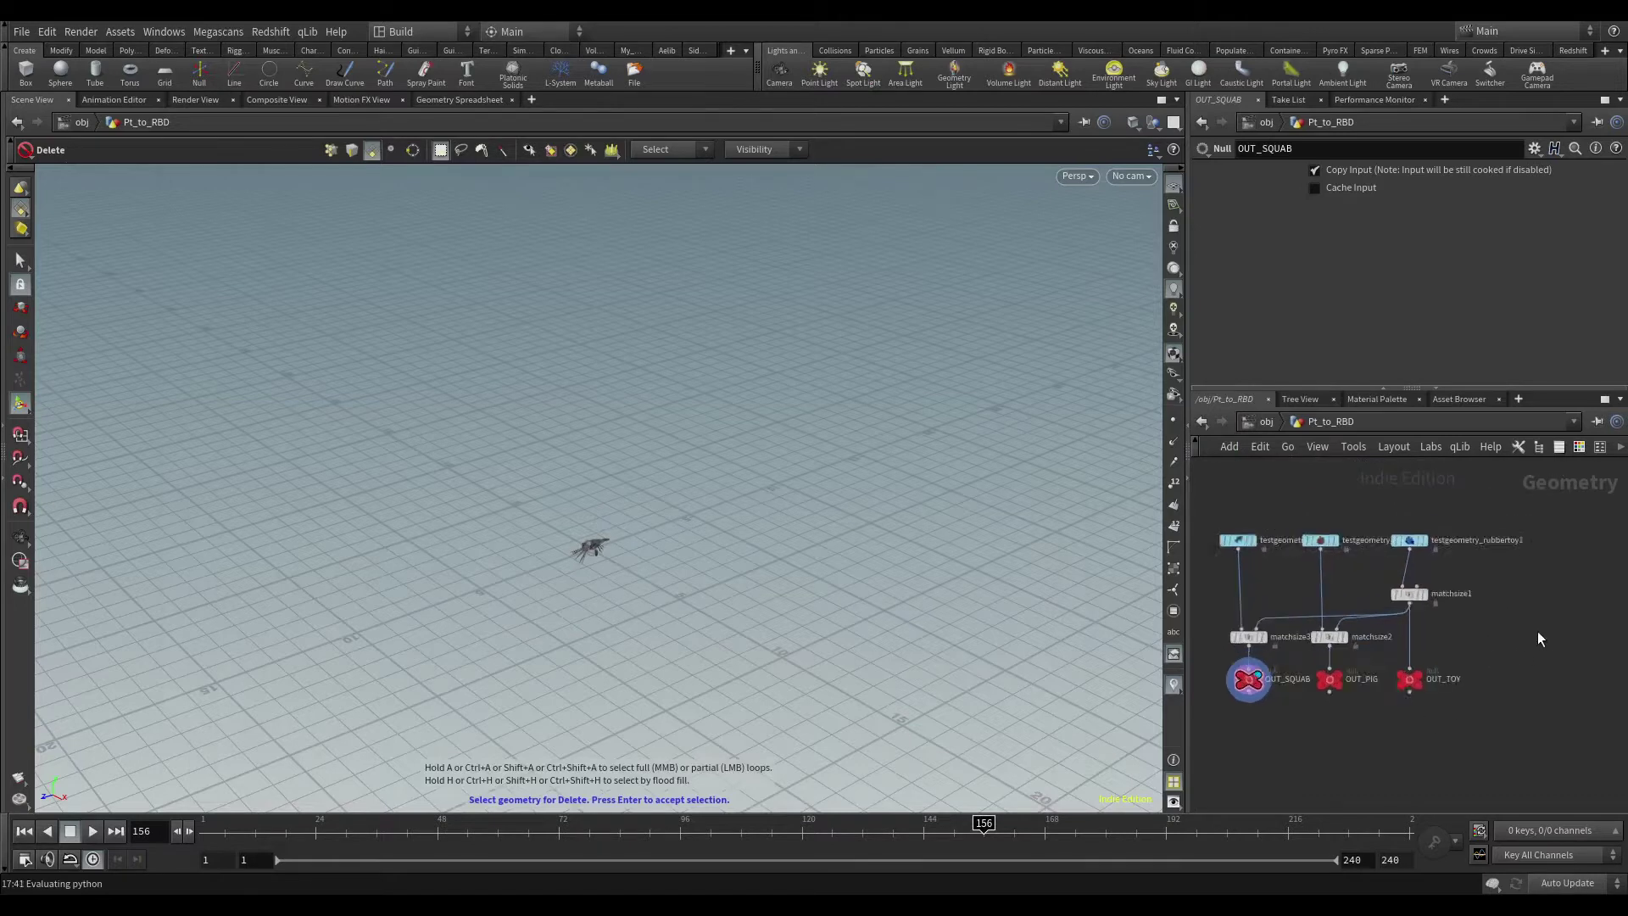
scroll(1538, 638, "up", 3)
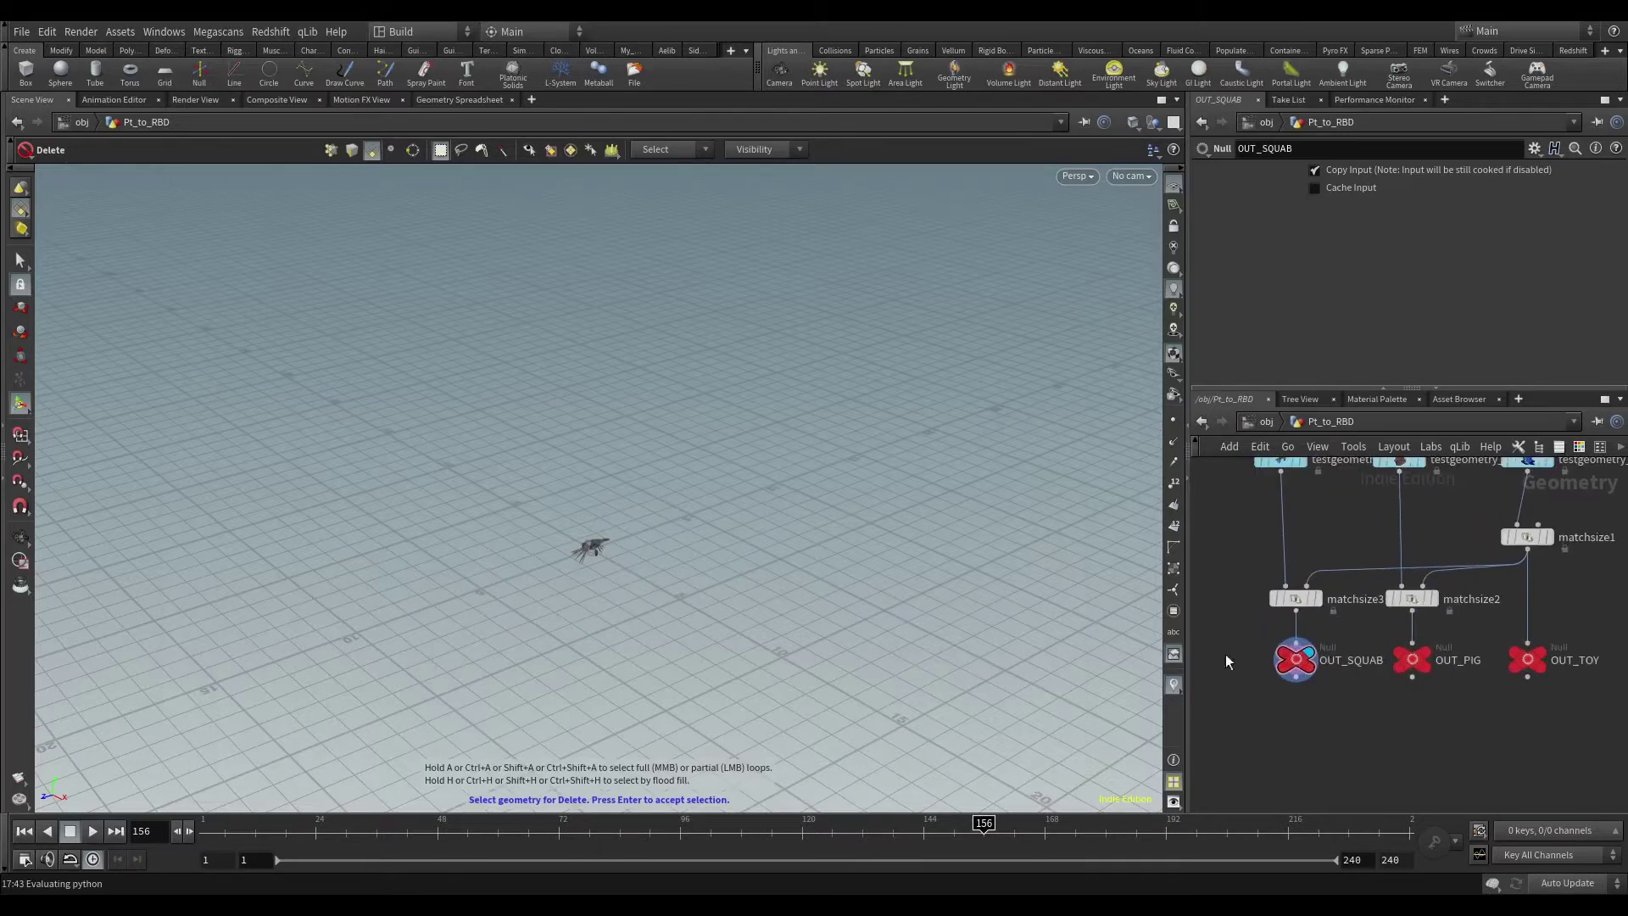
left_click(1440, 630)
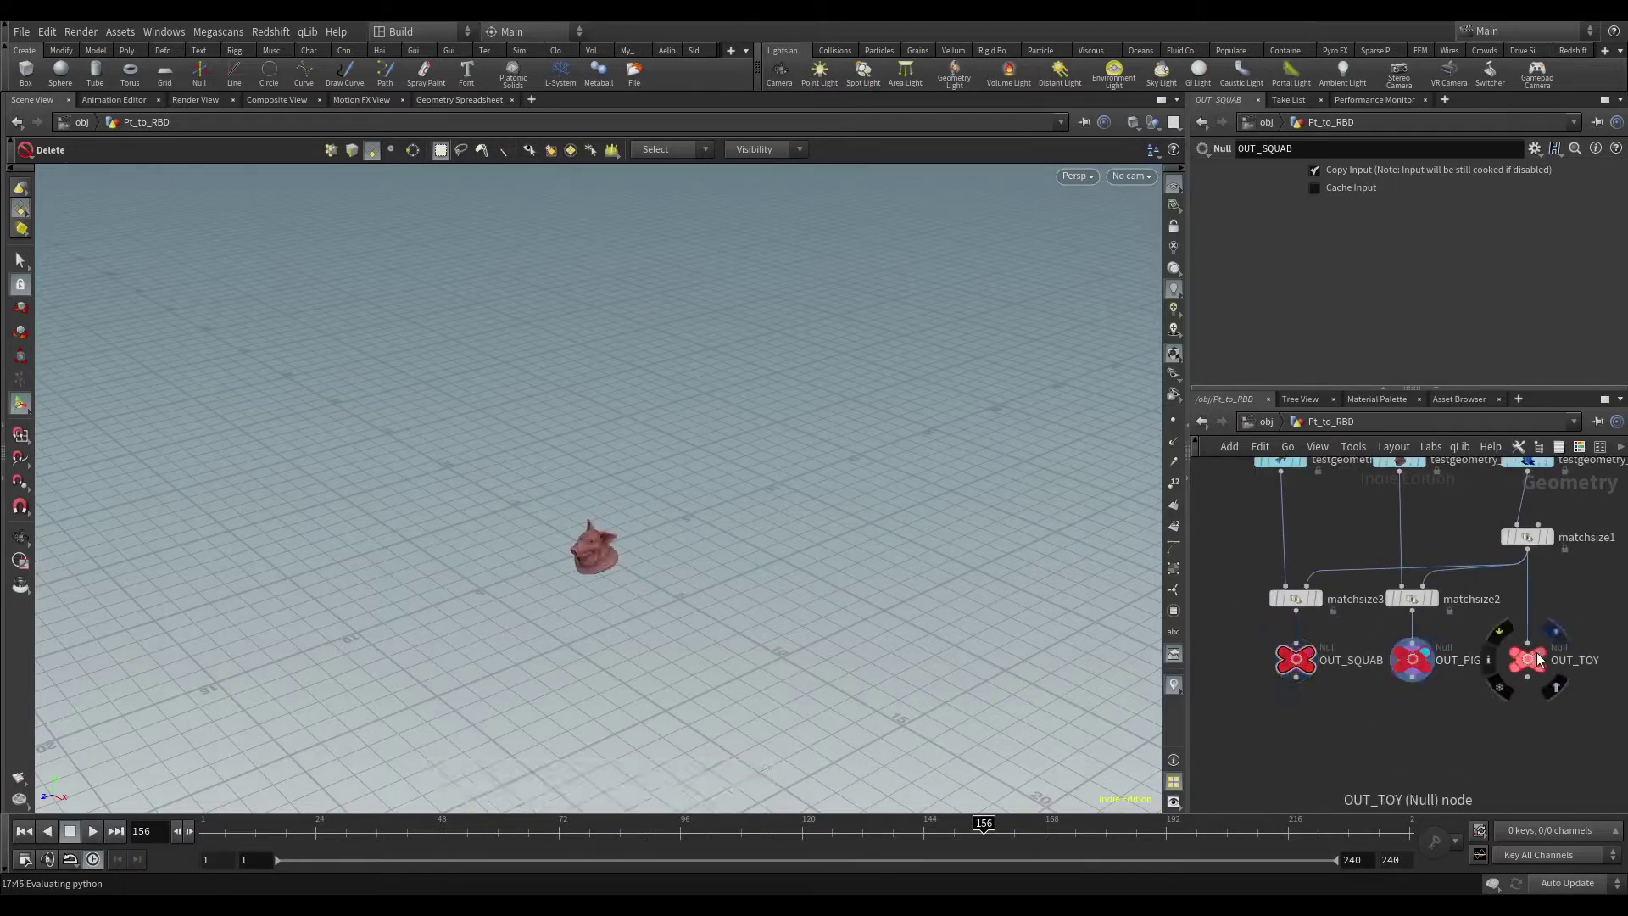
left_click(1556, 631)
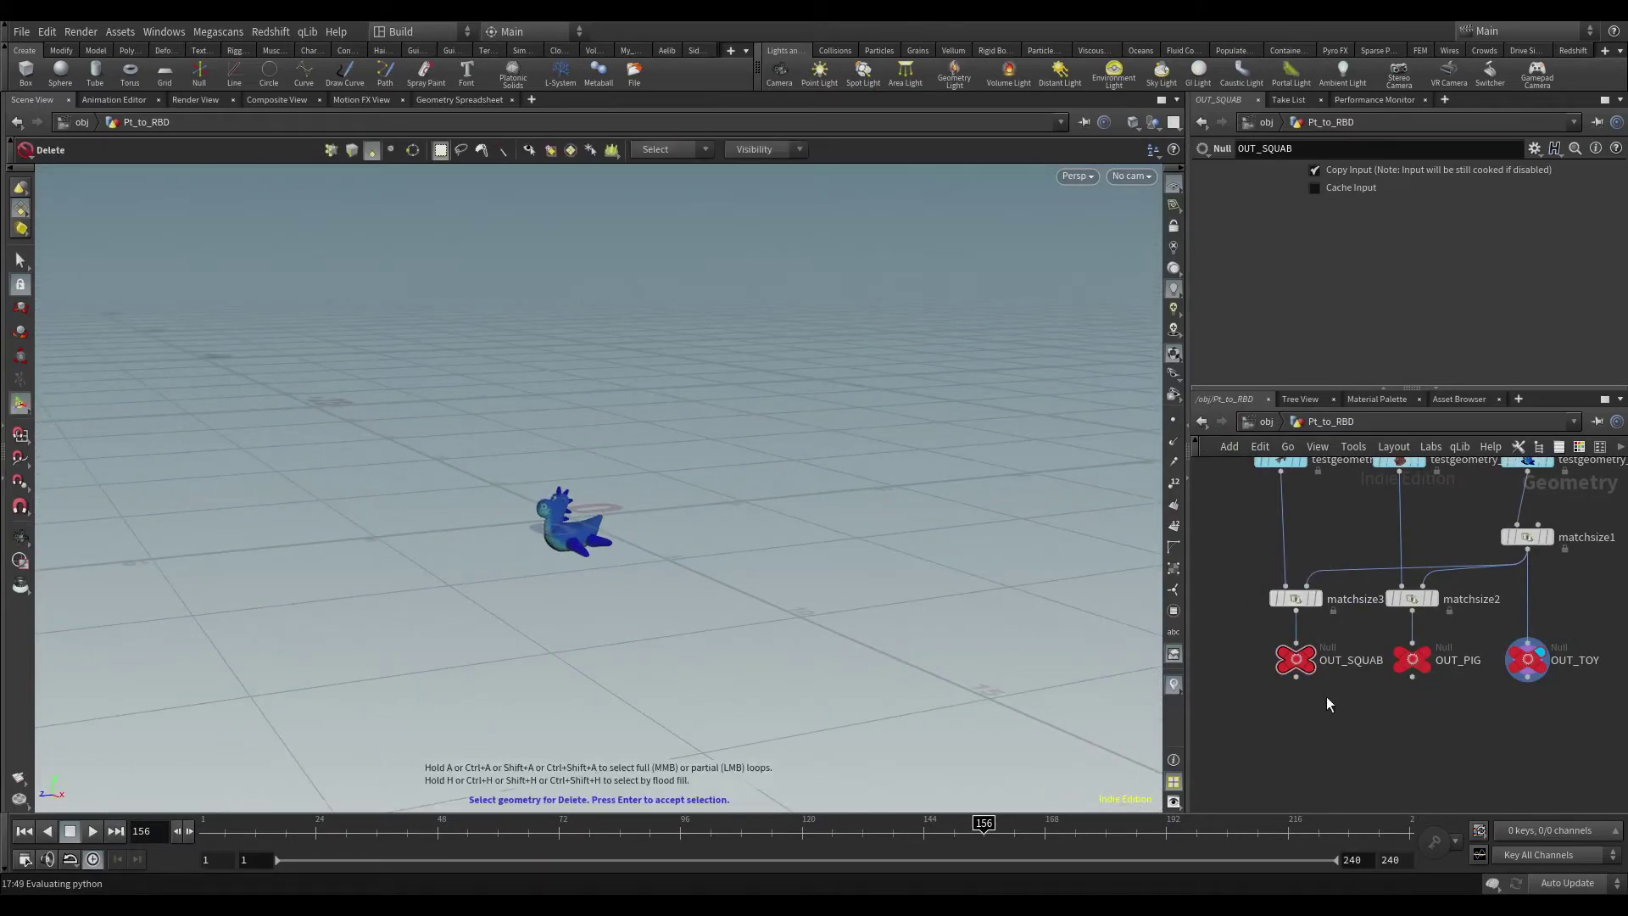
middle_click_drag(1328, 704, 1326, 673)
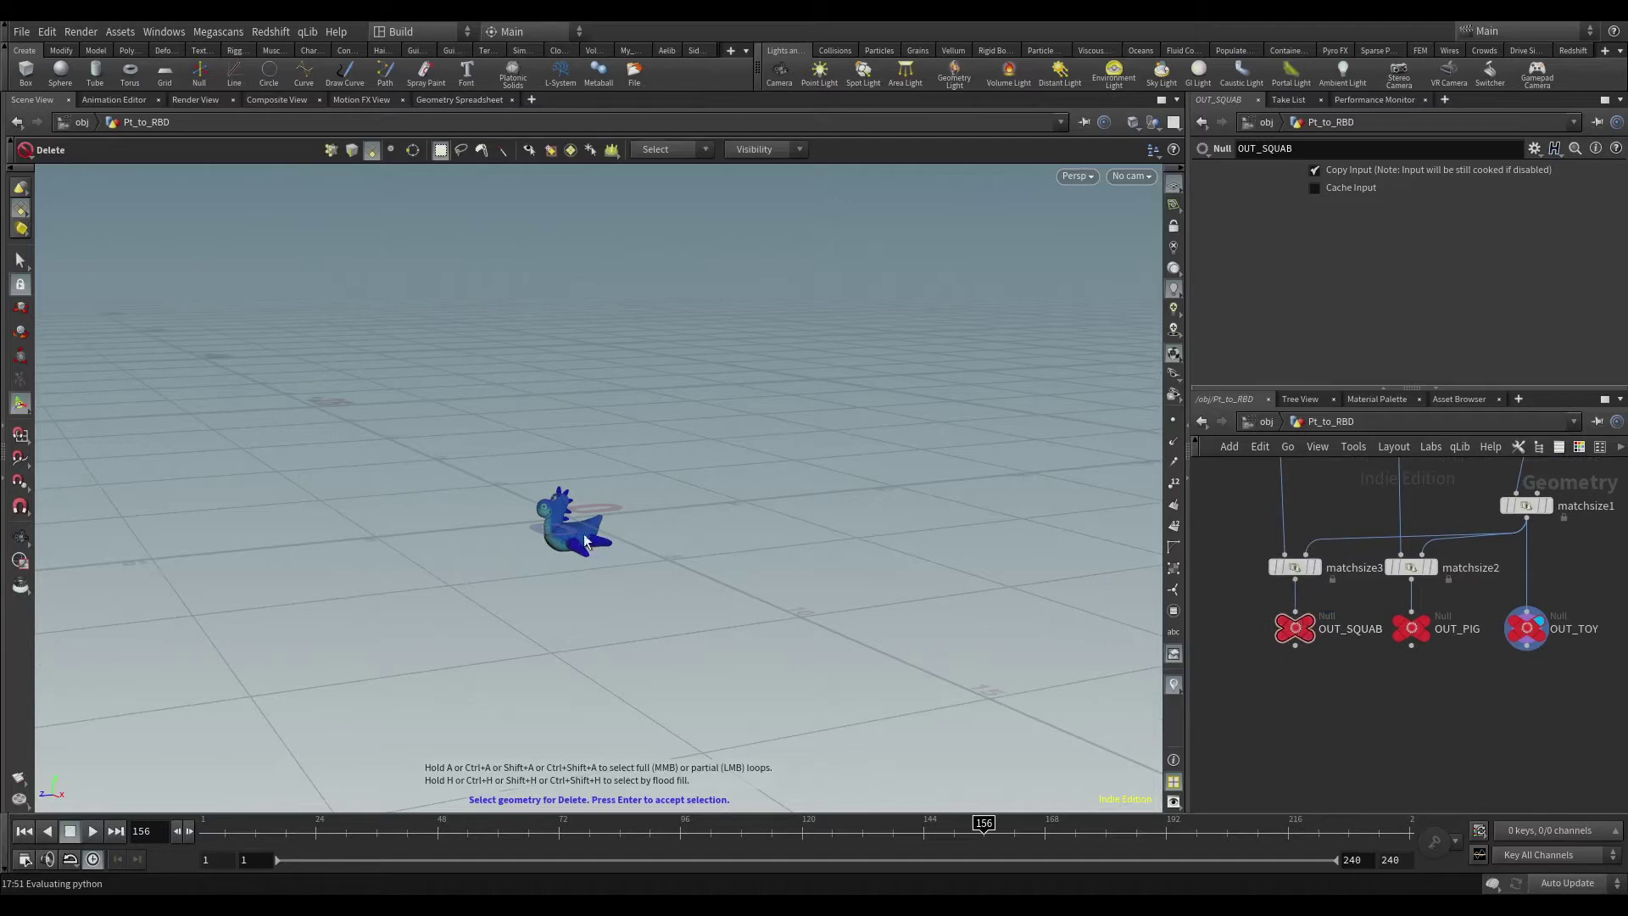
left_click(1310, 629)
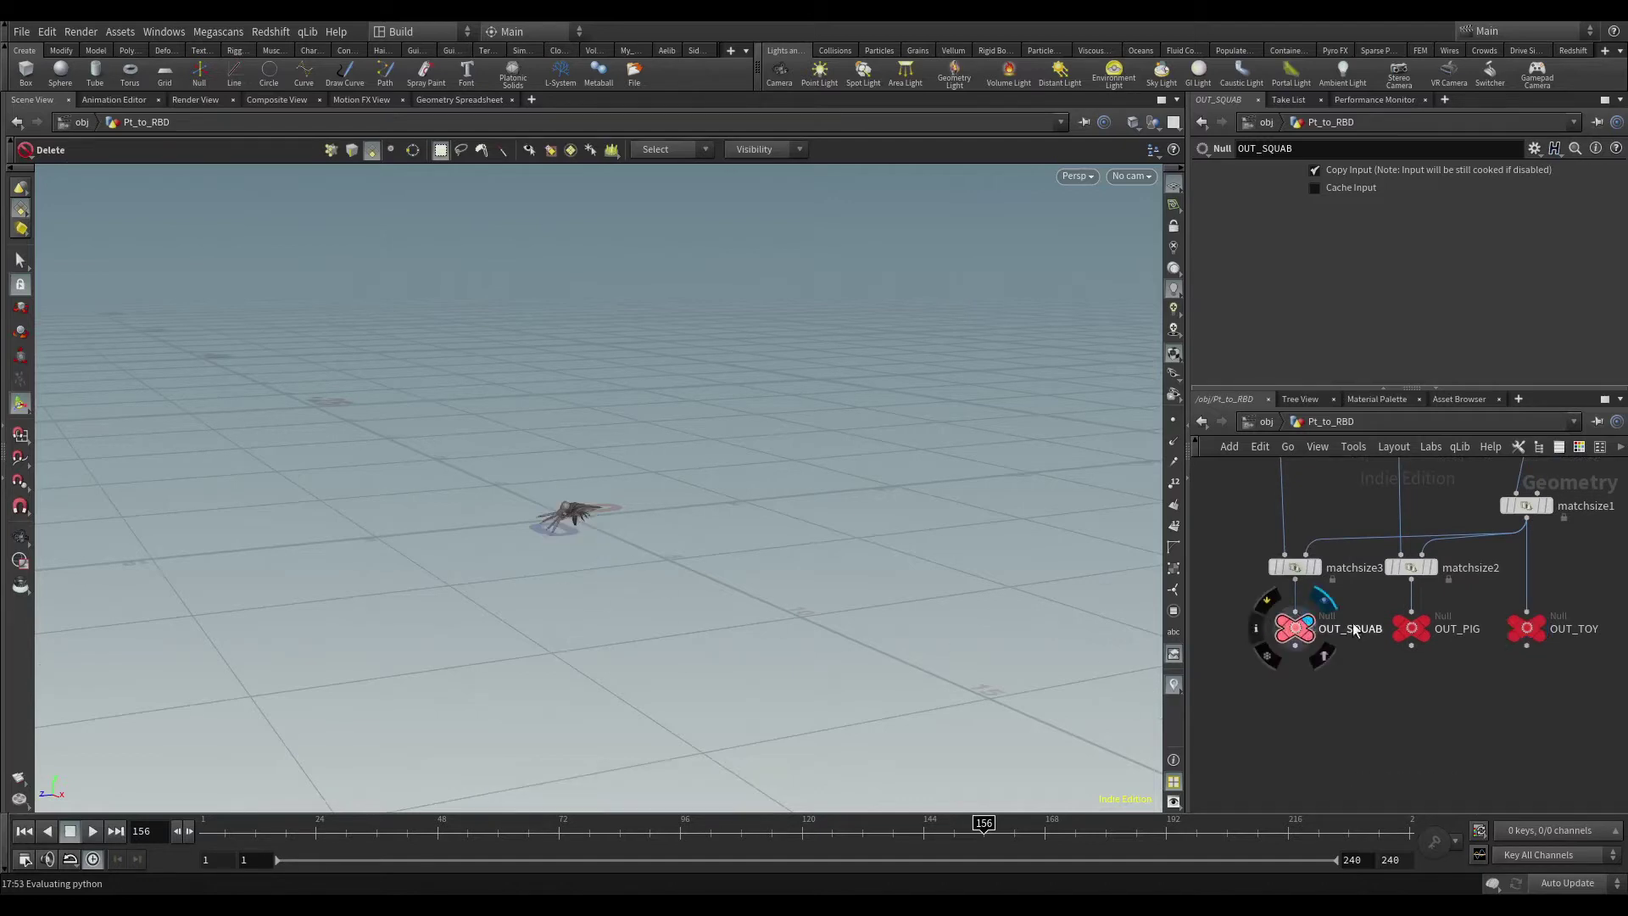
left_click(1429, 627)
left_click(1545, 628)
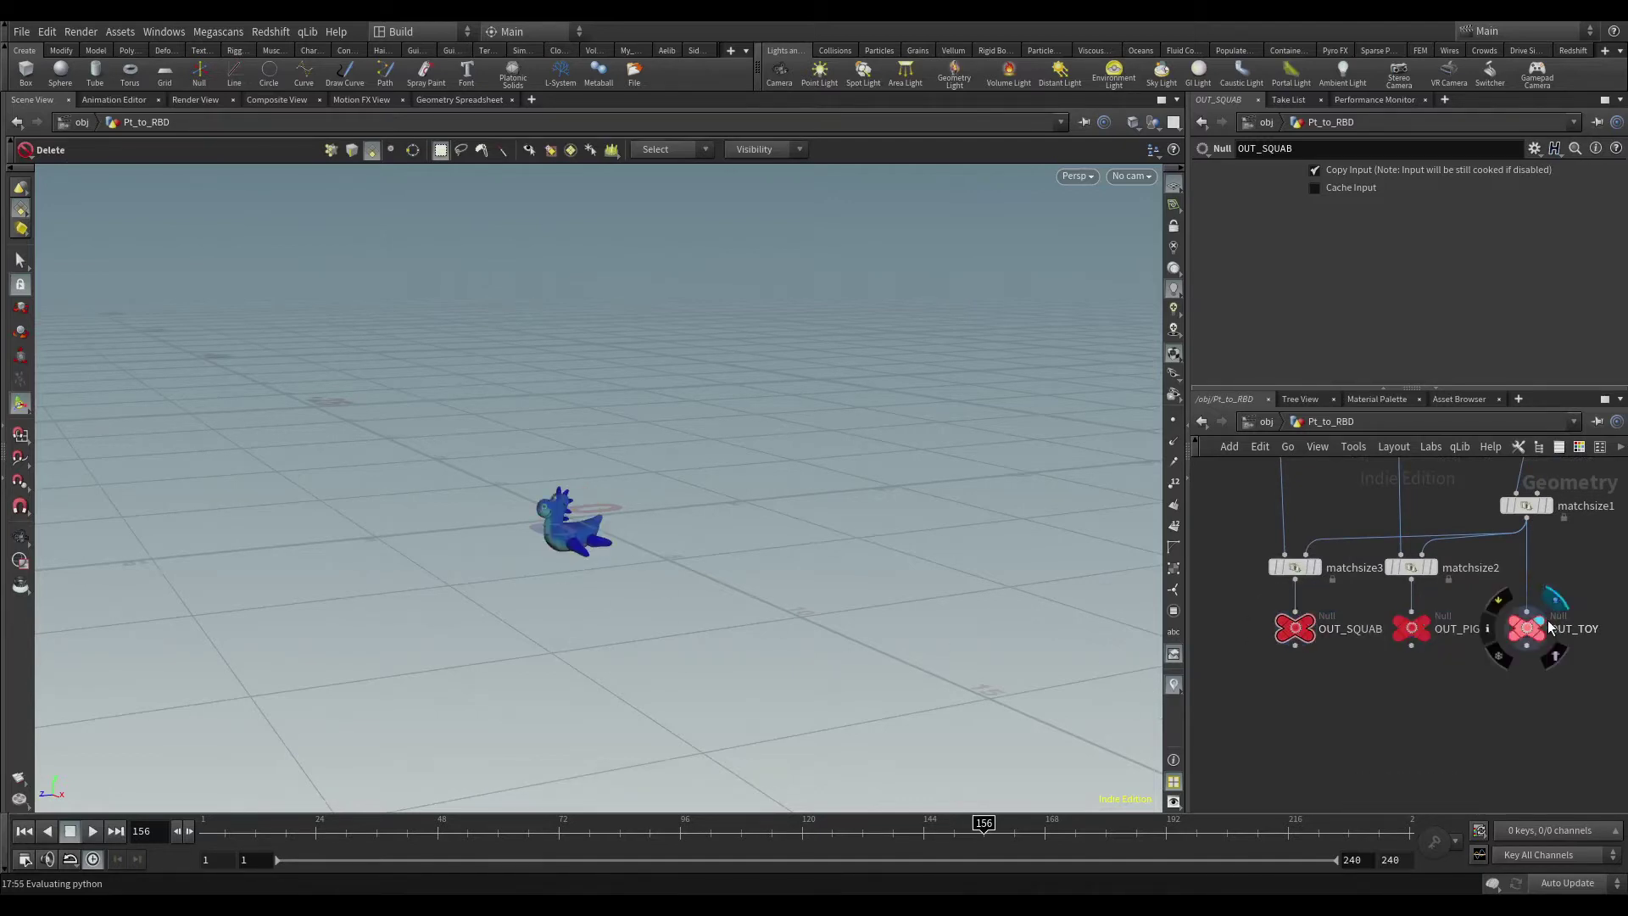
middle_click_drag(1489, 710, 1456, 627)
scroll(1447, 668, "down", 5)
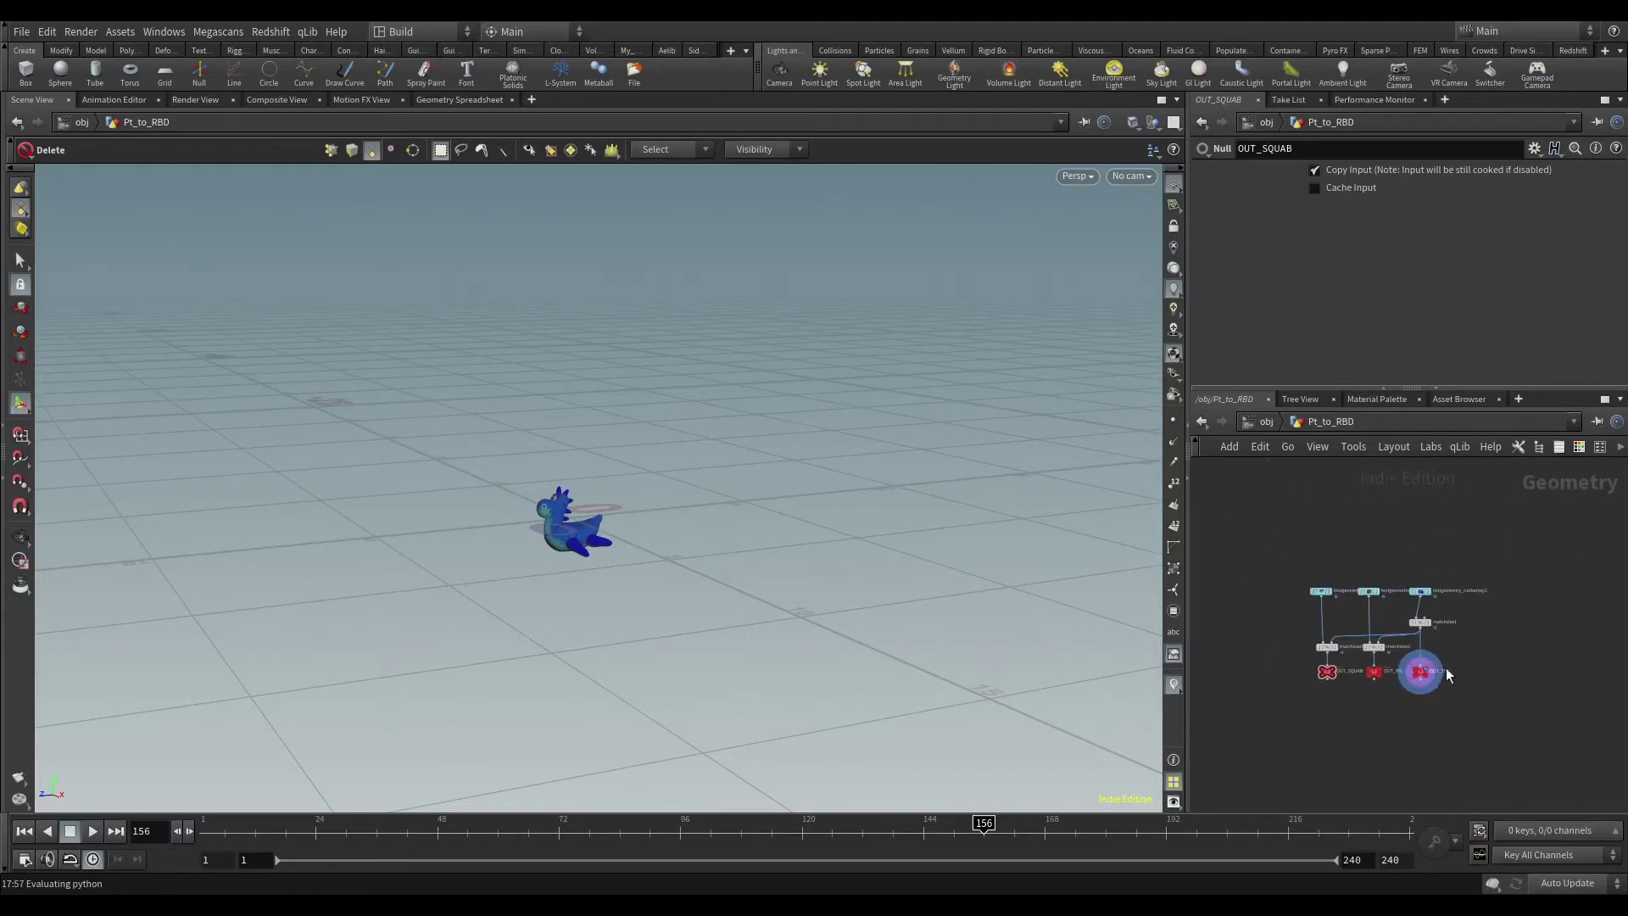
left_click_drag(625, 424, 545, 563, "alt")
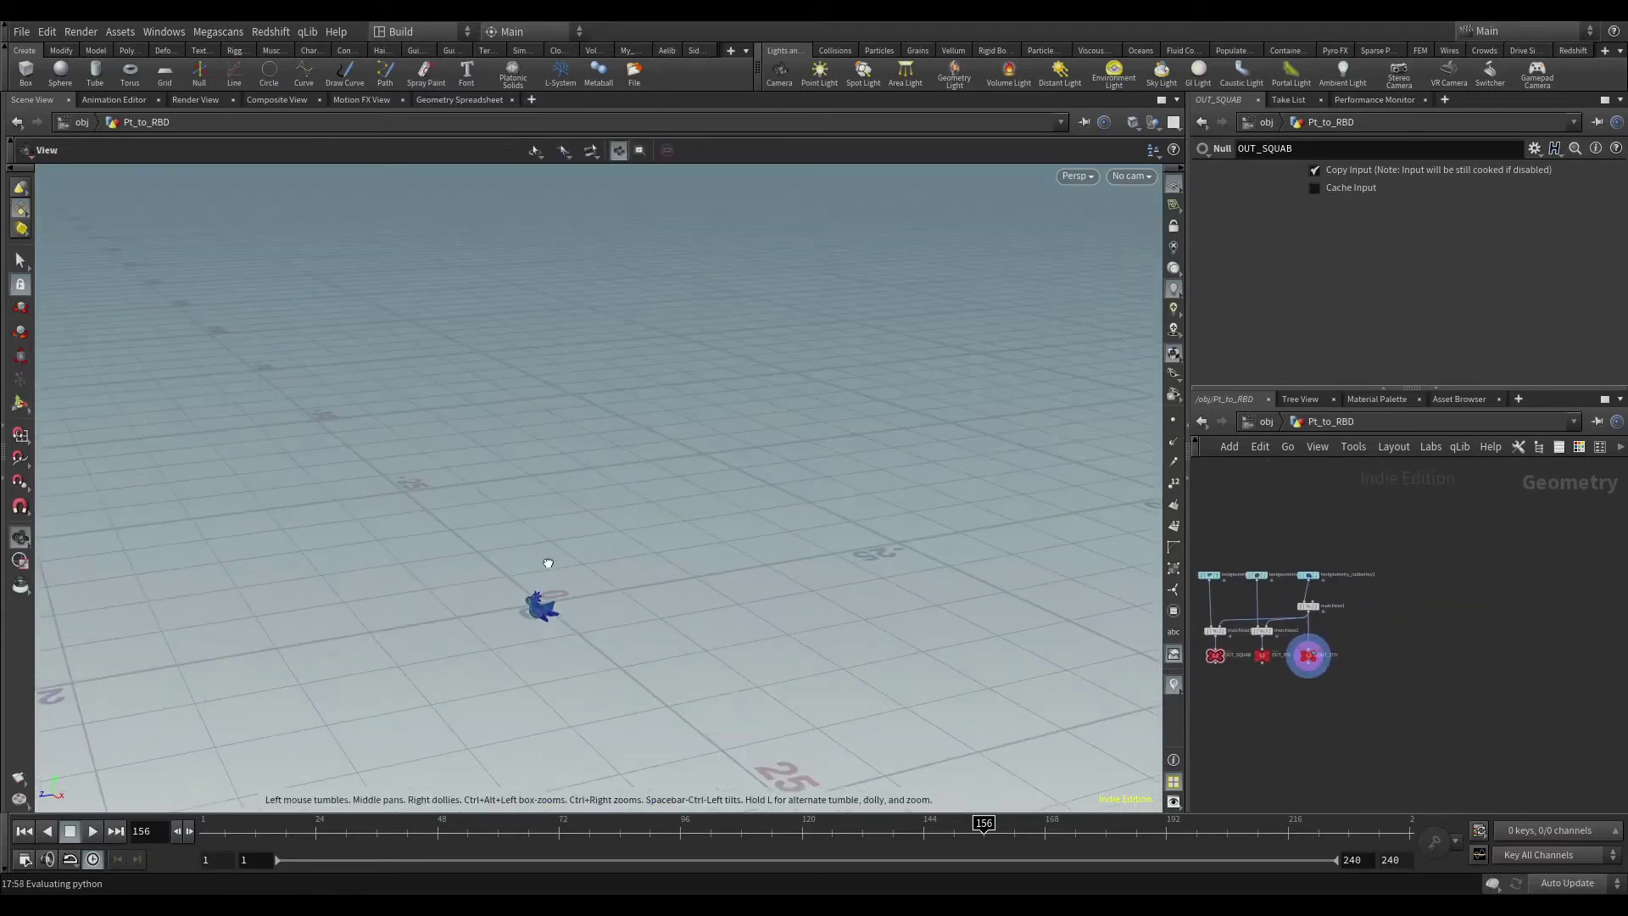
Step: Add a Grid node (grid1) to the network
key("Tab")
type("g")
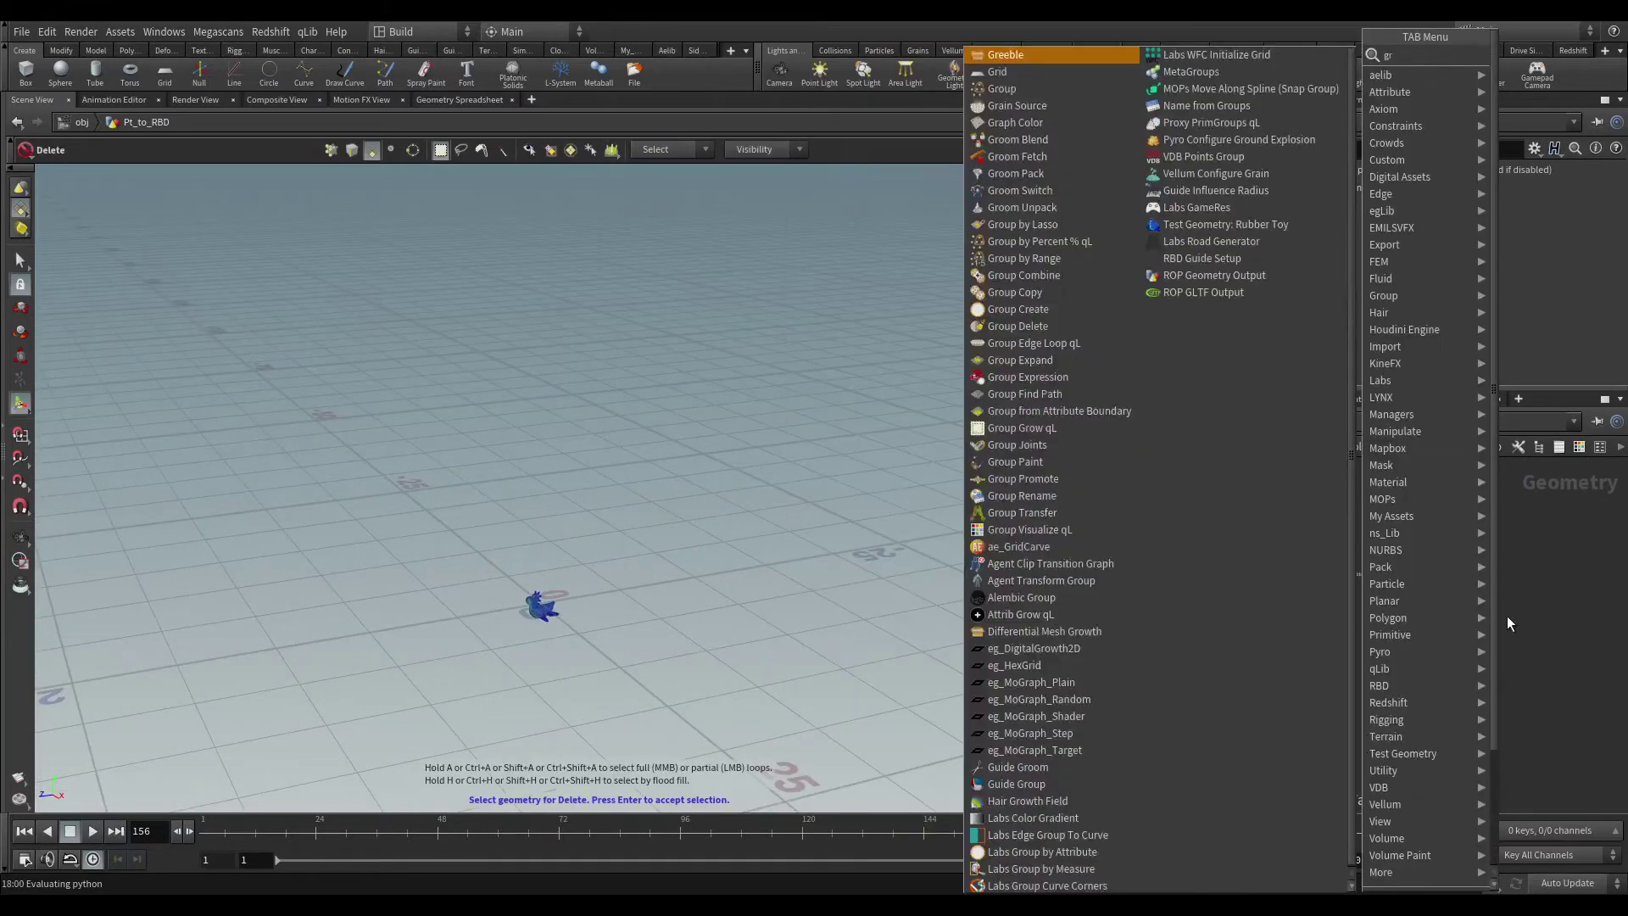
type("ri")
left_click(1518, 54)
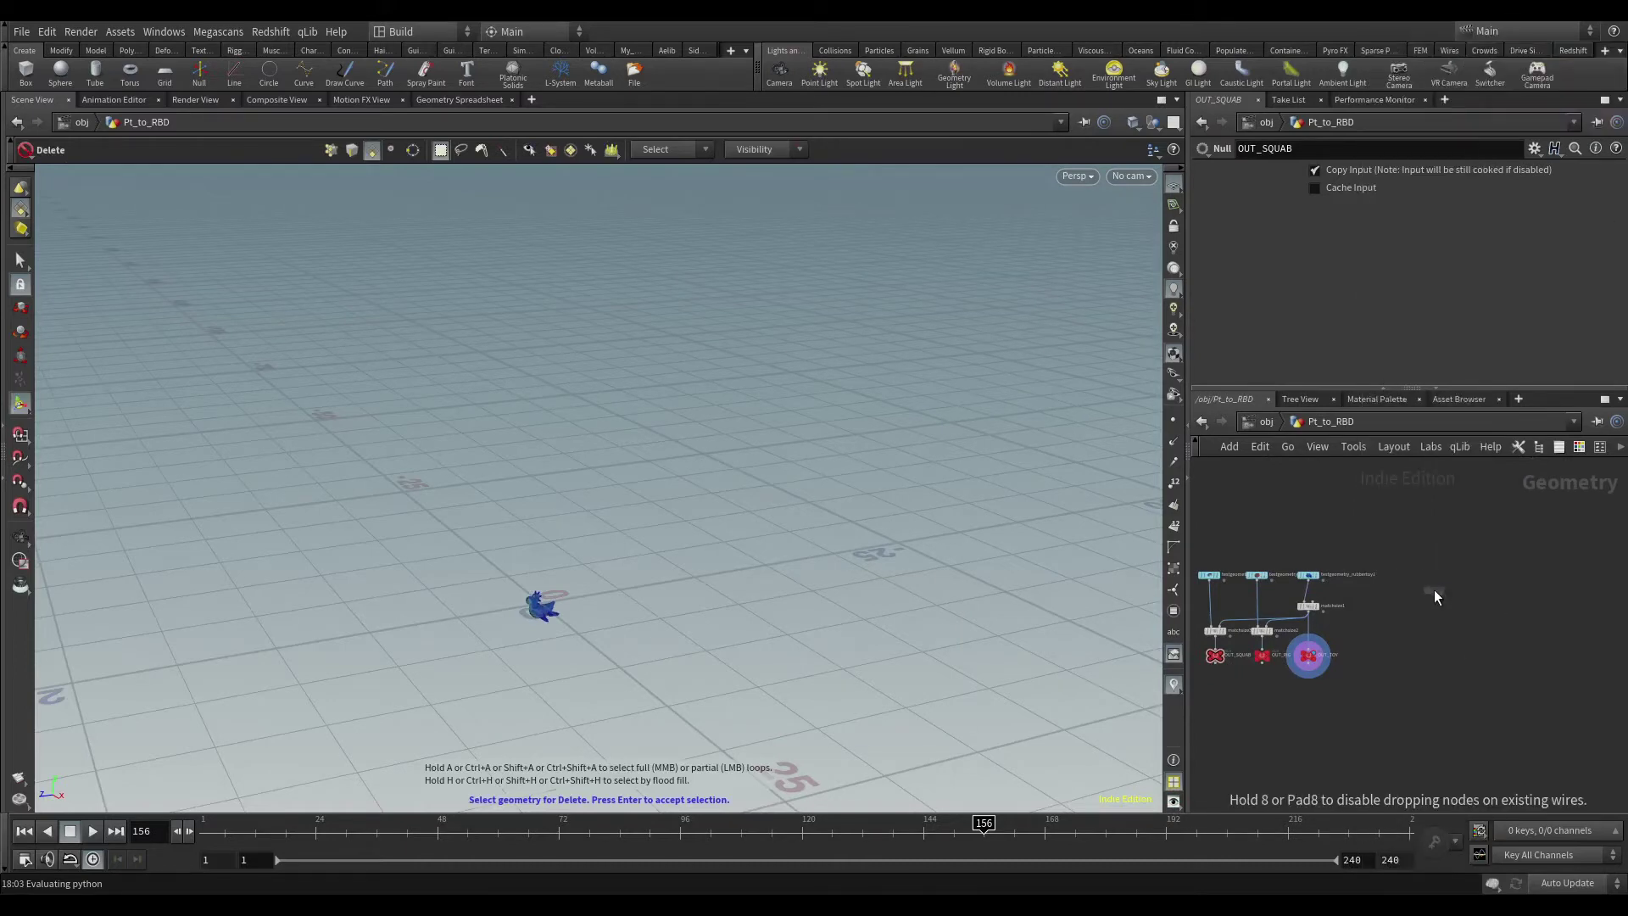
left_click(1446, 598)
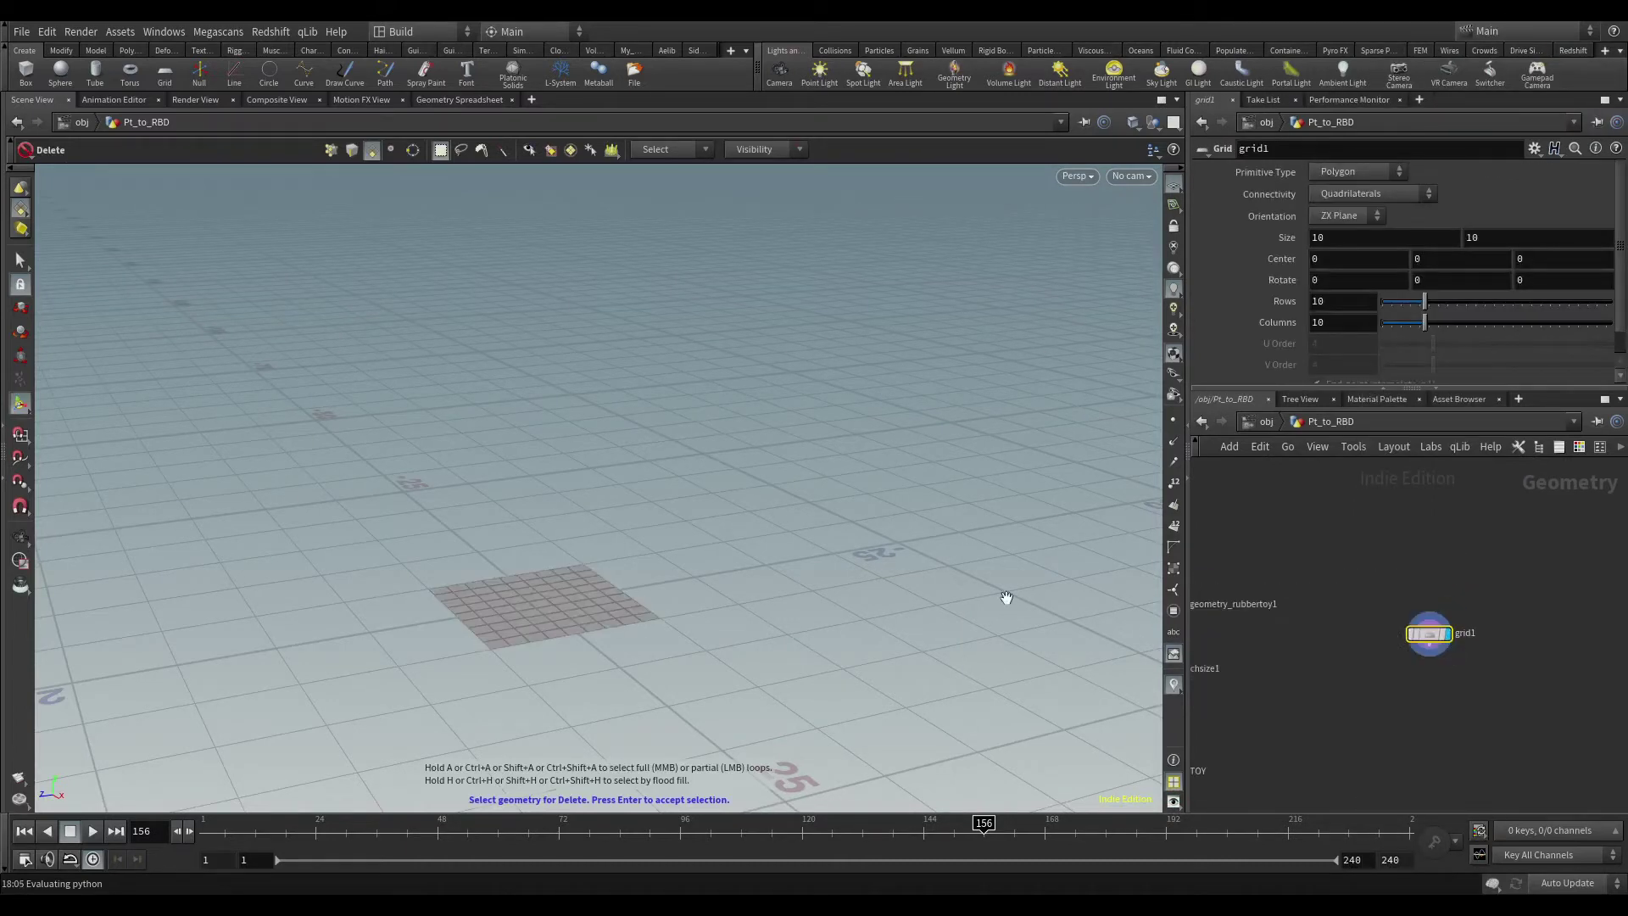
left_click_drag(1007, 600, 881, 566)
key("Delete")
scroll(1493, 719, "up", 3)
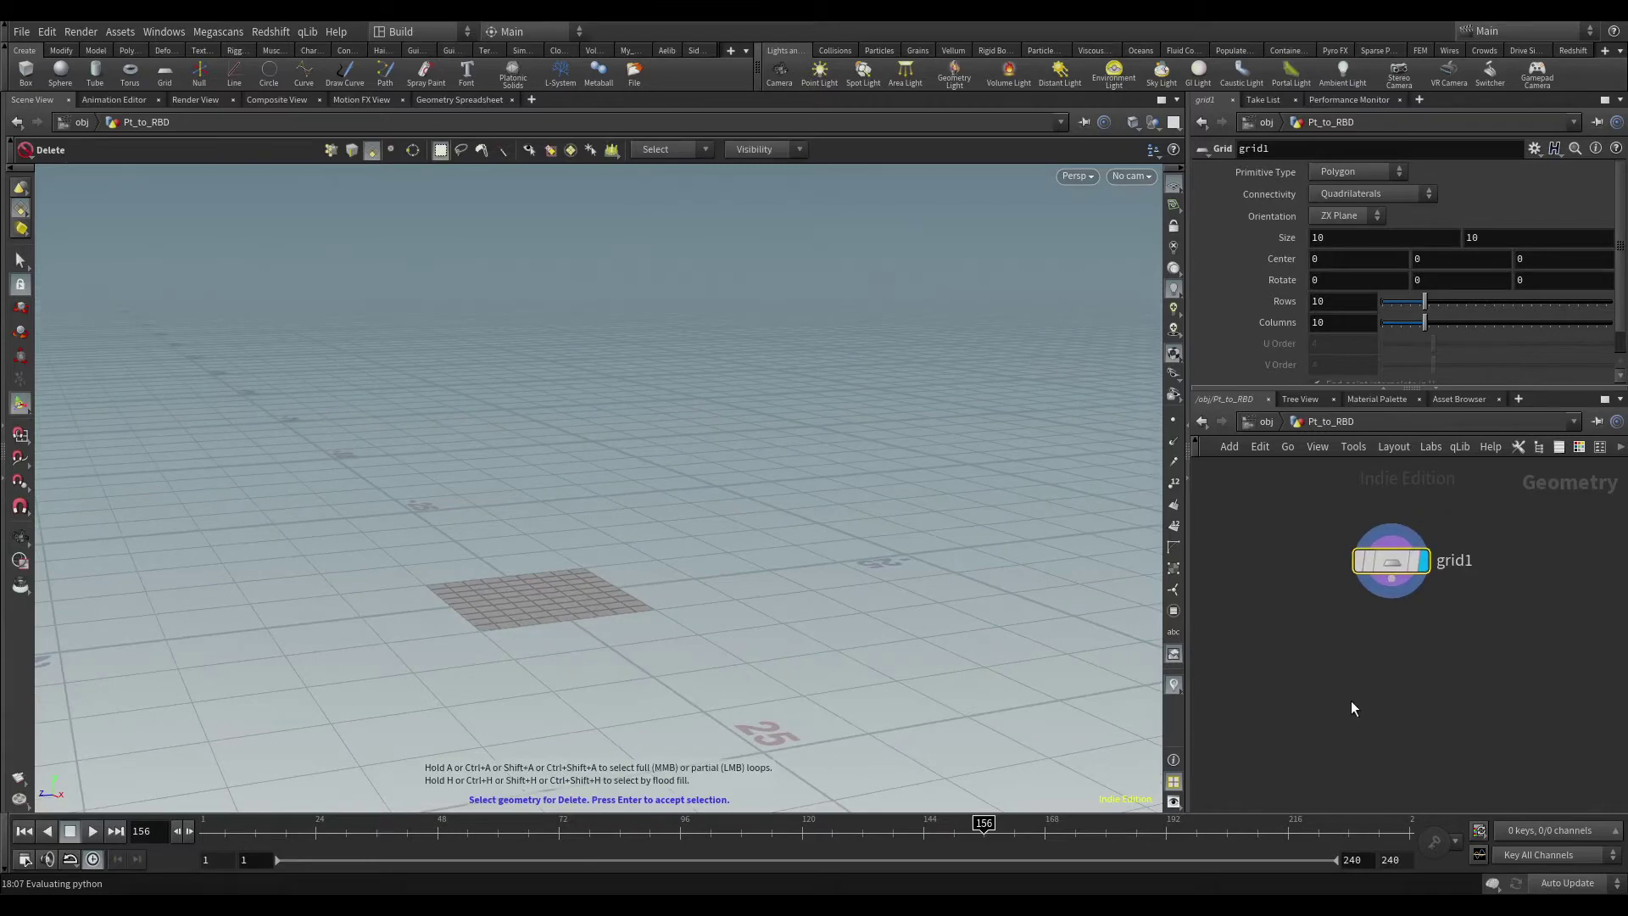
Step: Add a Scatter node fed by grid1 and display its points
key("Tab")
type("sca")
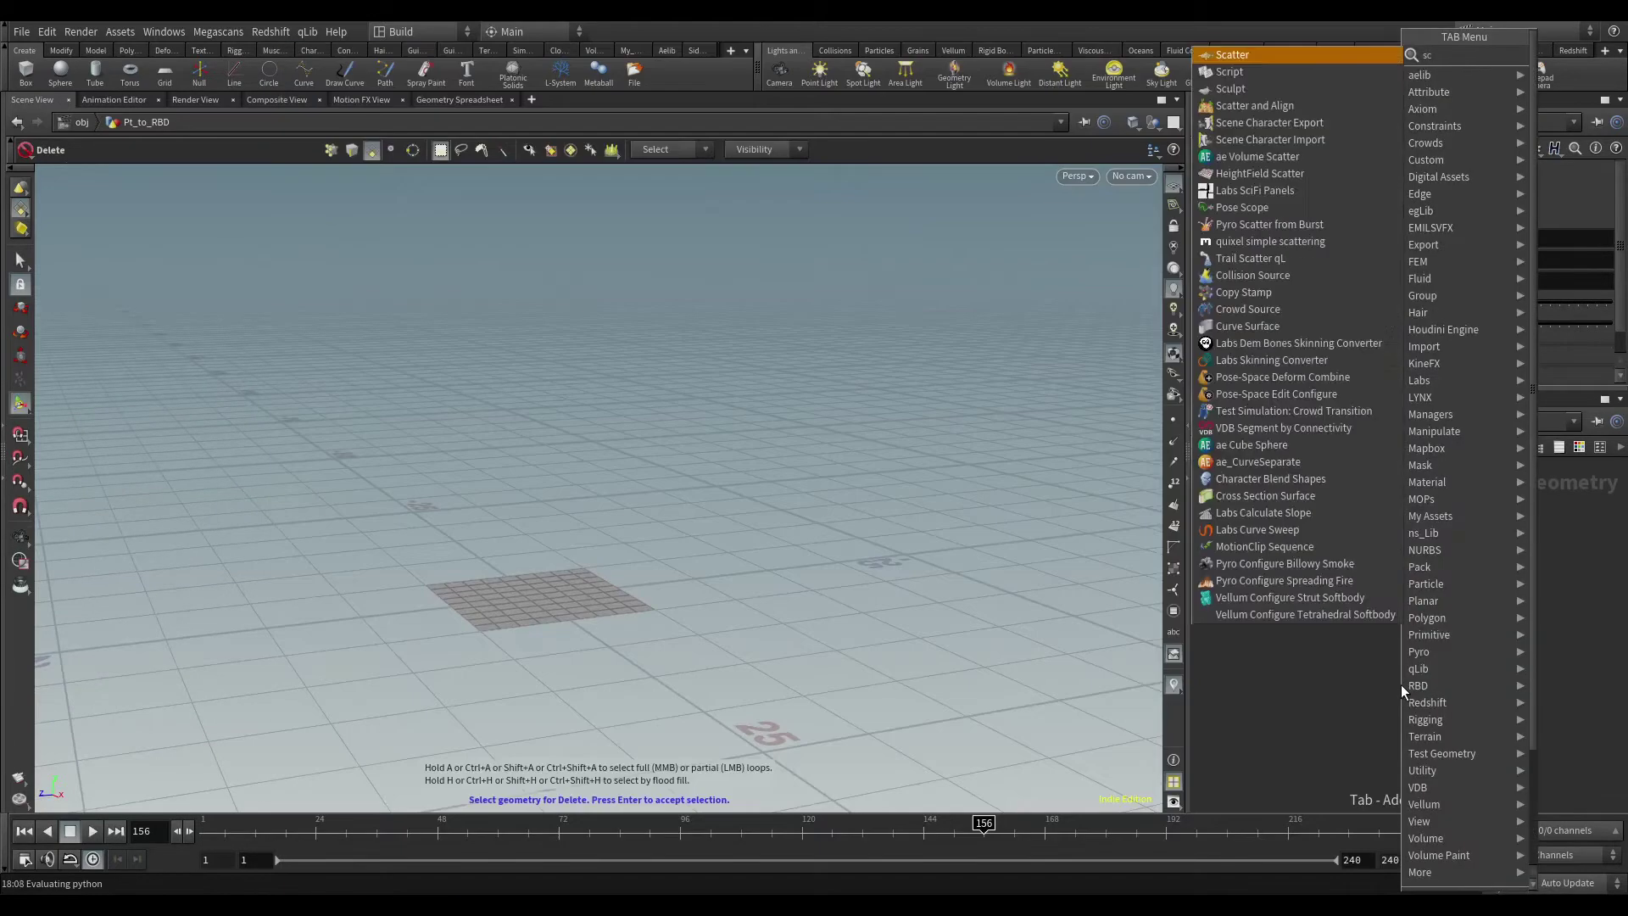
left_click(1306, 56)
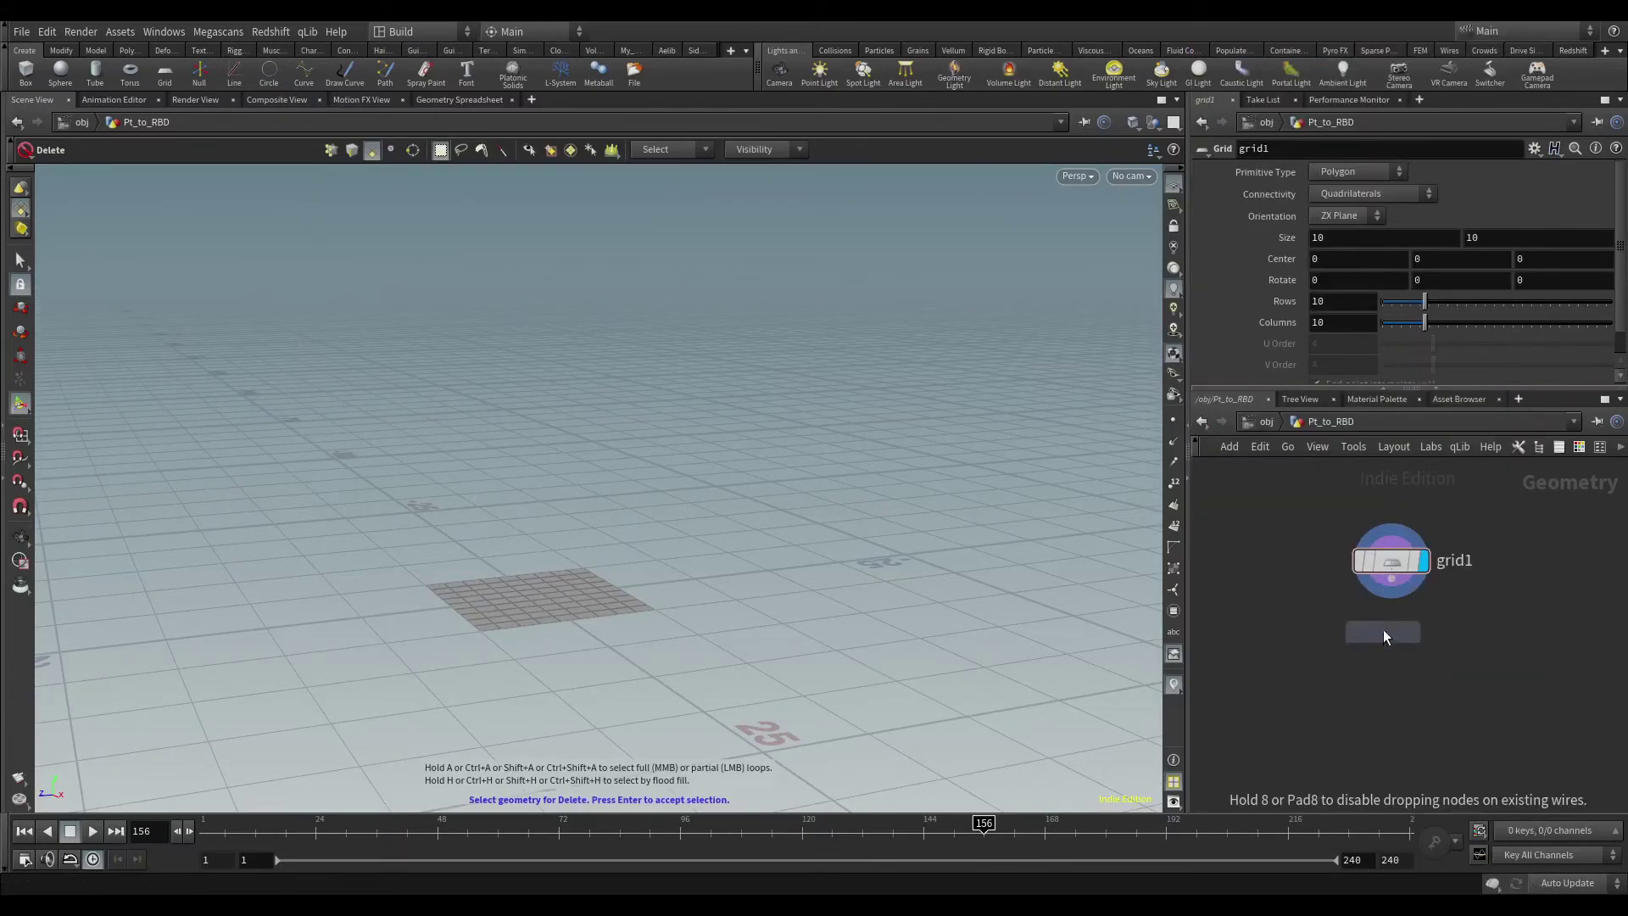
left_click(1391, 635)
left_click_drag(1392, 635, 1391, 578)
left_click(1425, 658)
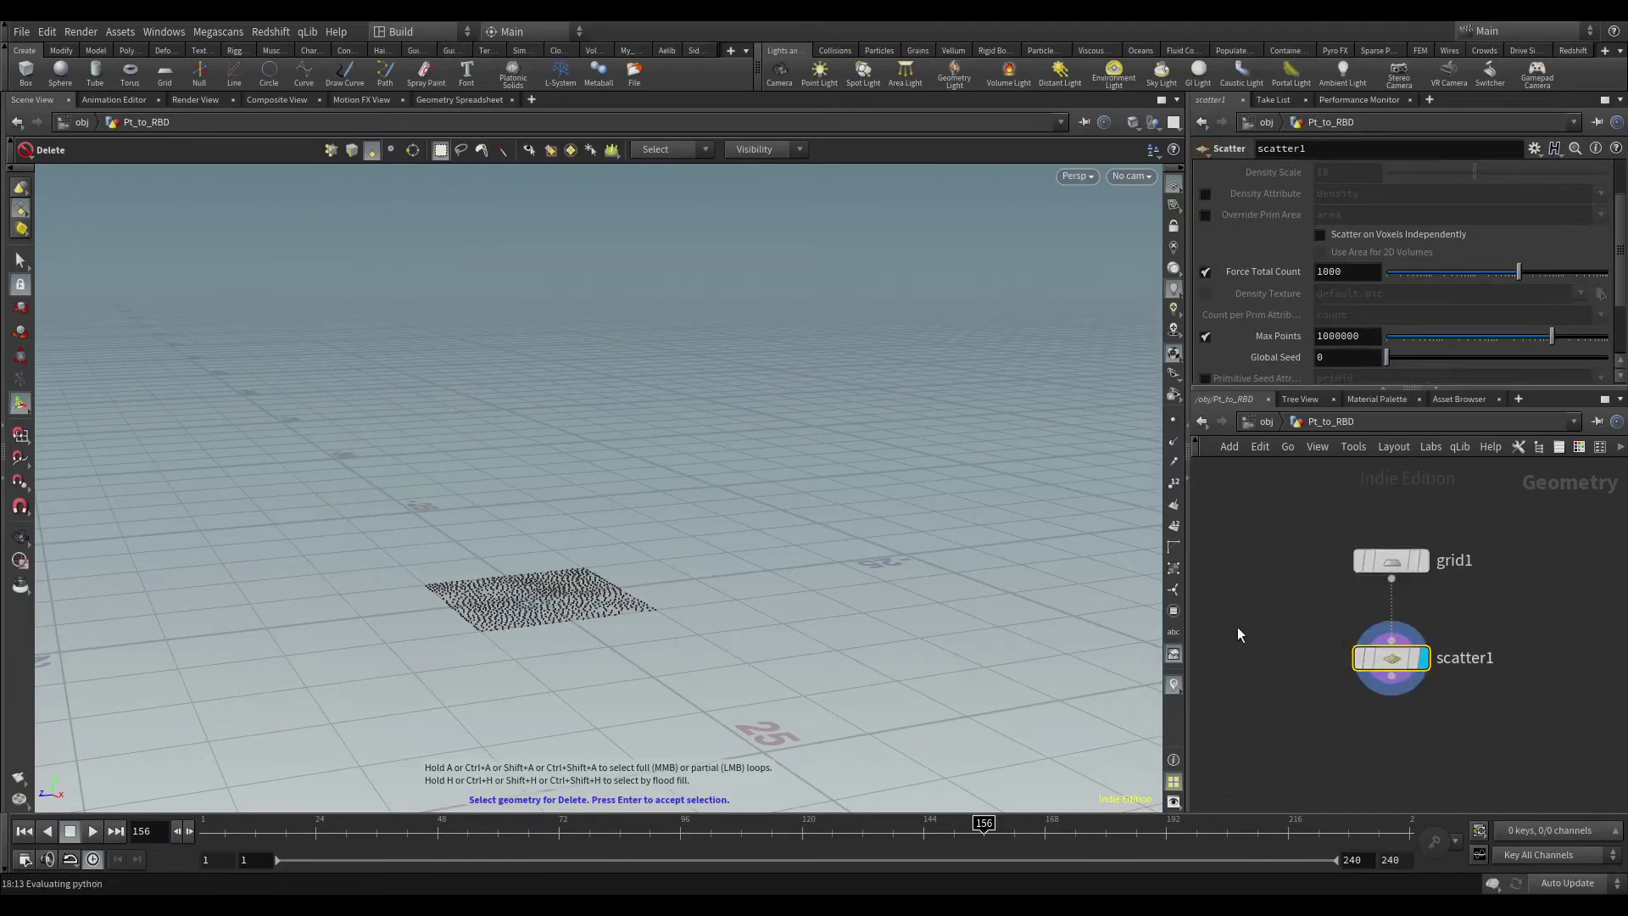
Step: Set scatter1's Force Total Count to 1 and Global Seed to $F
left_click(1362, 271)
type("1")
left_click(1331, 359)
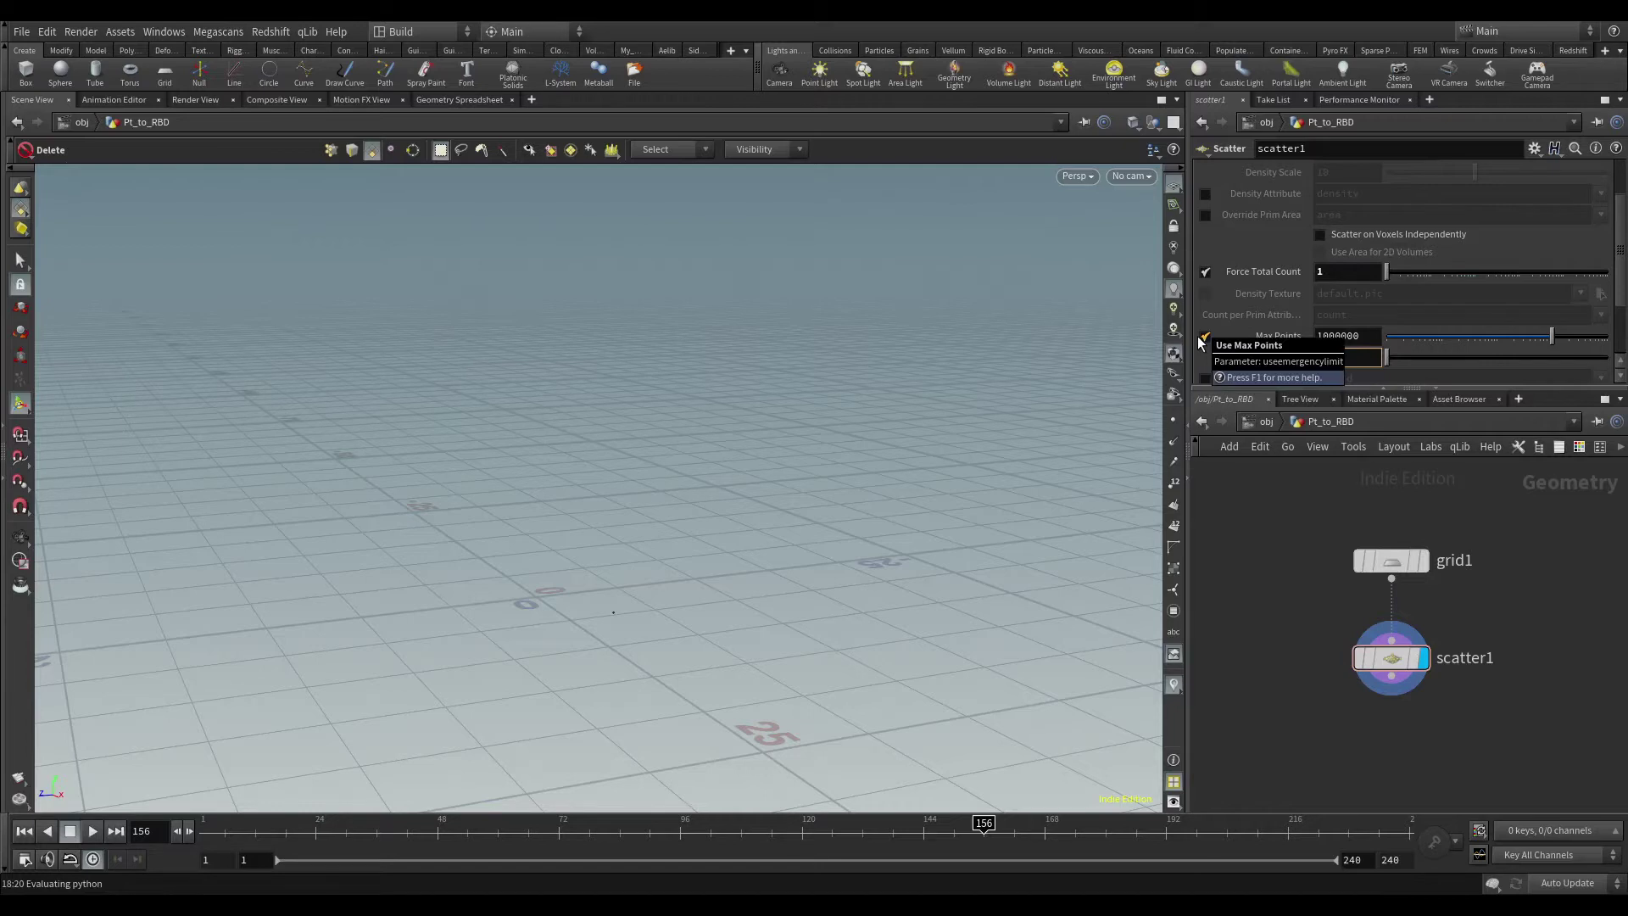
type("$F")
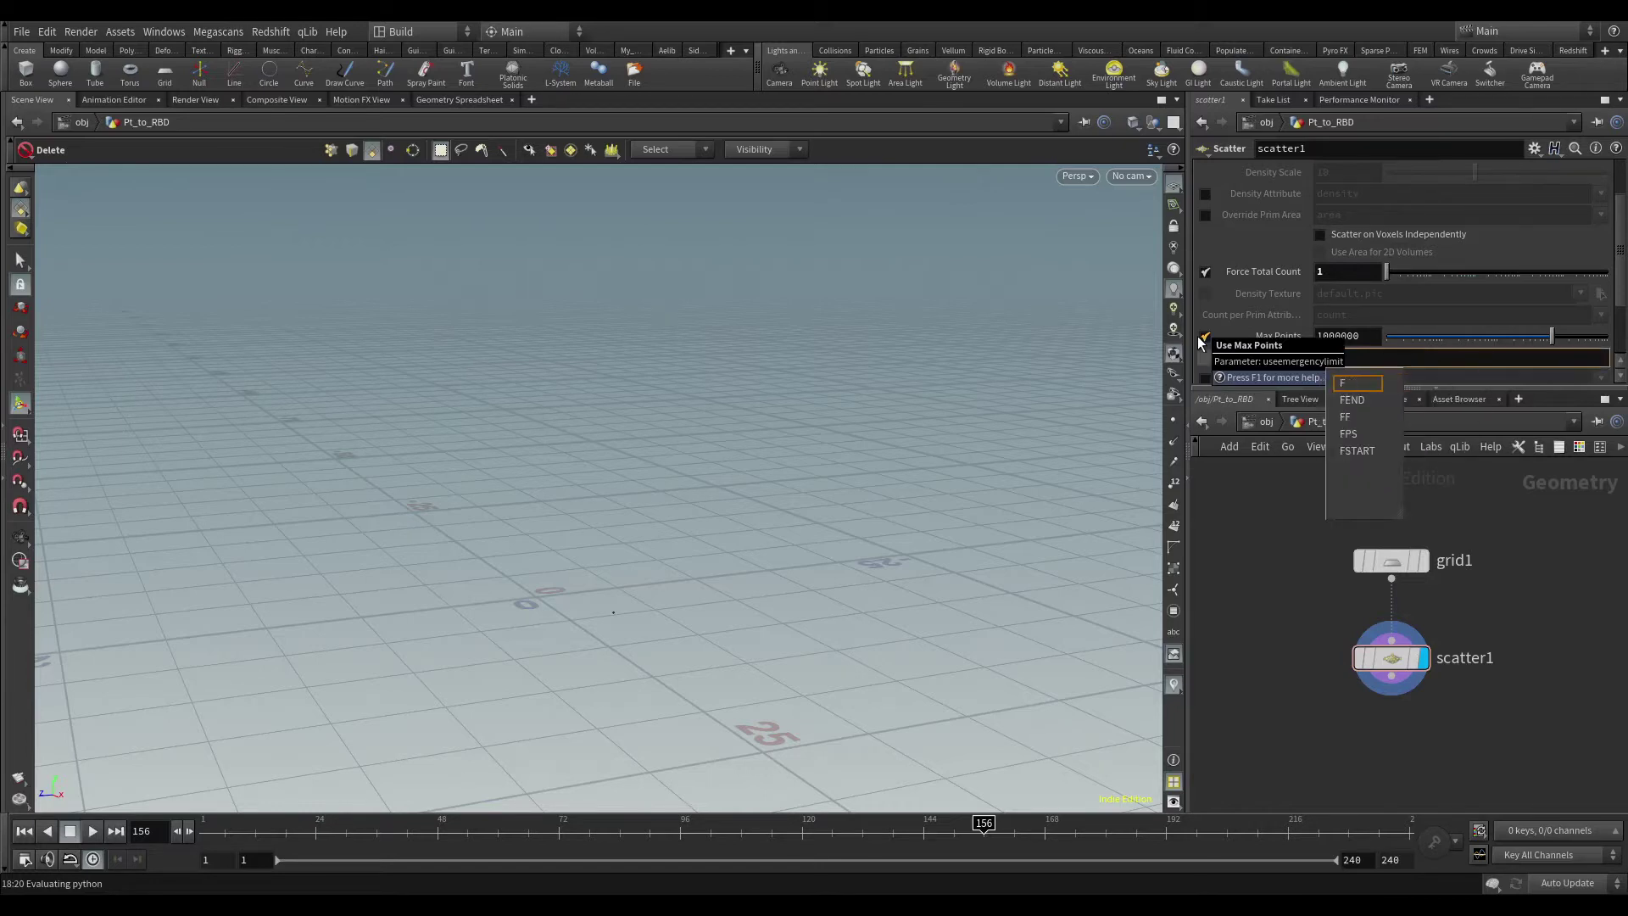
key("Return")
Step: Scrub the timeline to watch the single scattered point jump each frame
left_click_drag(1259, 693, 735, 501)
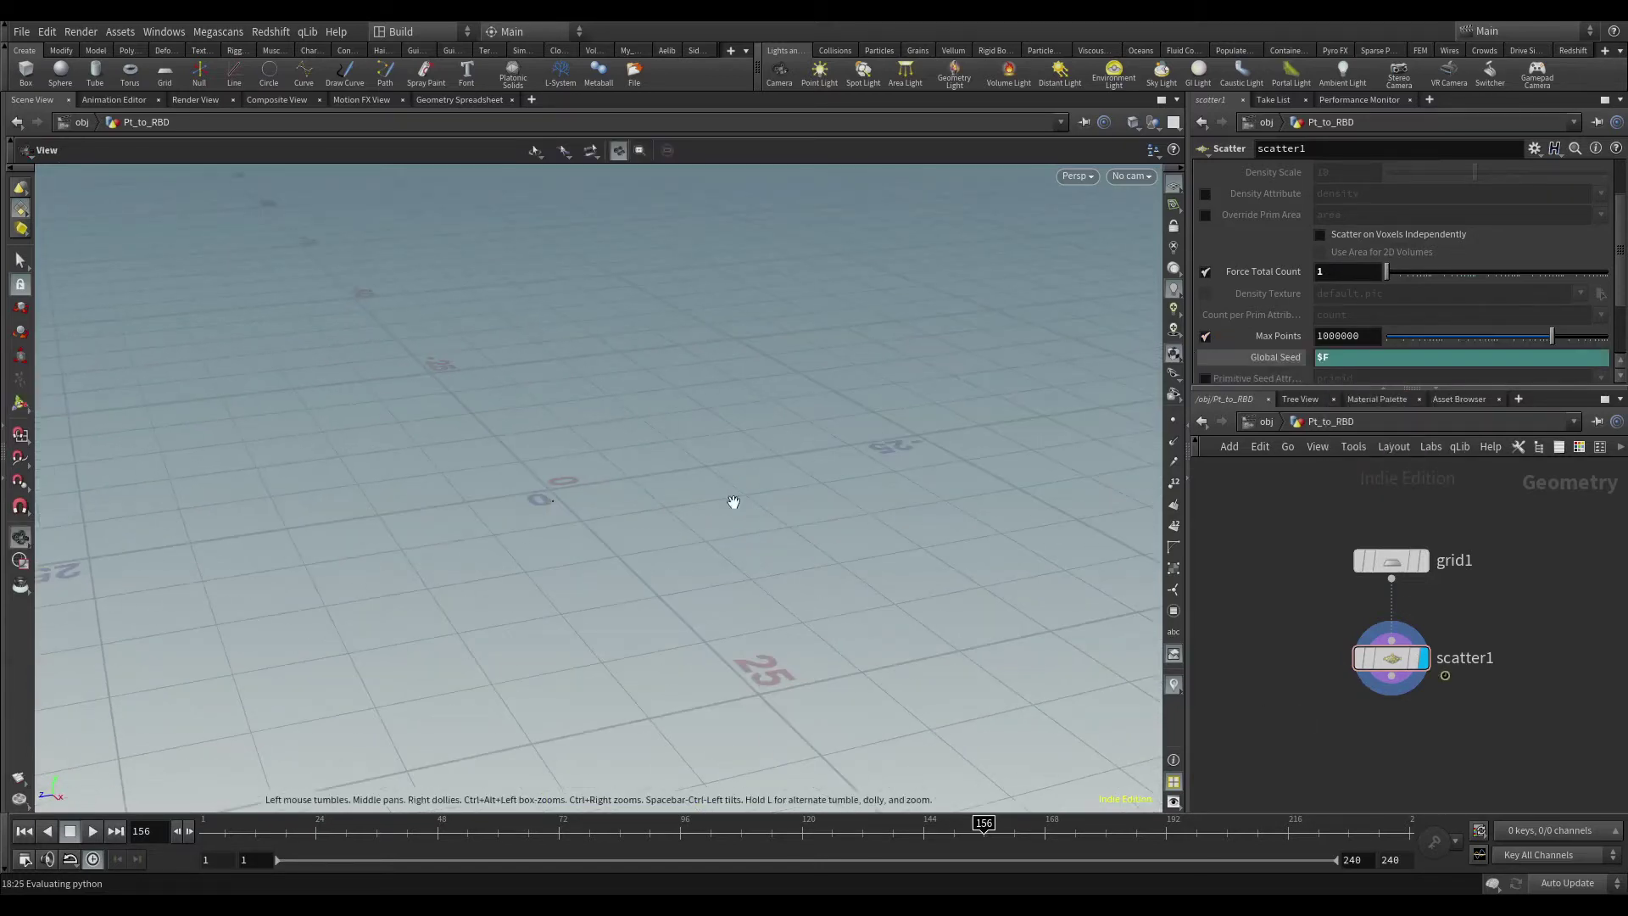
left_click_drag(373, 829, 695, 826)
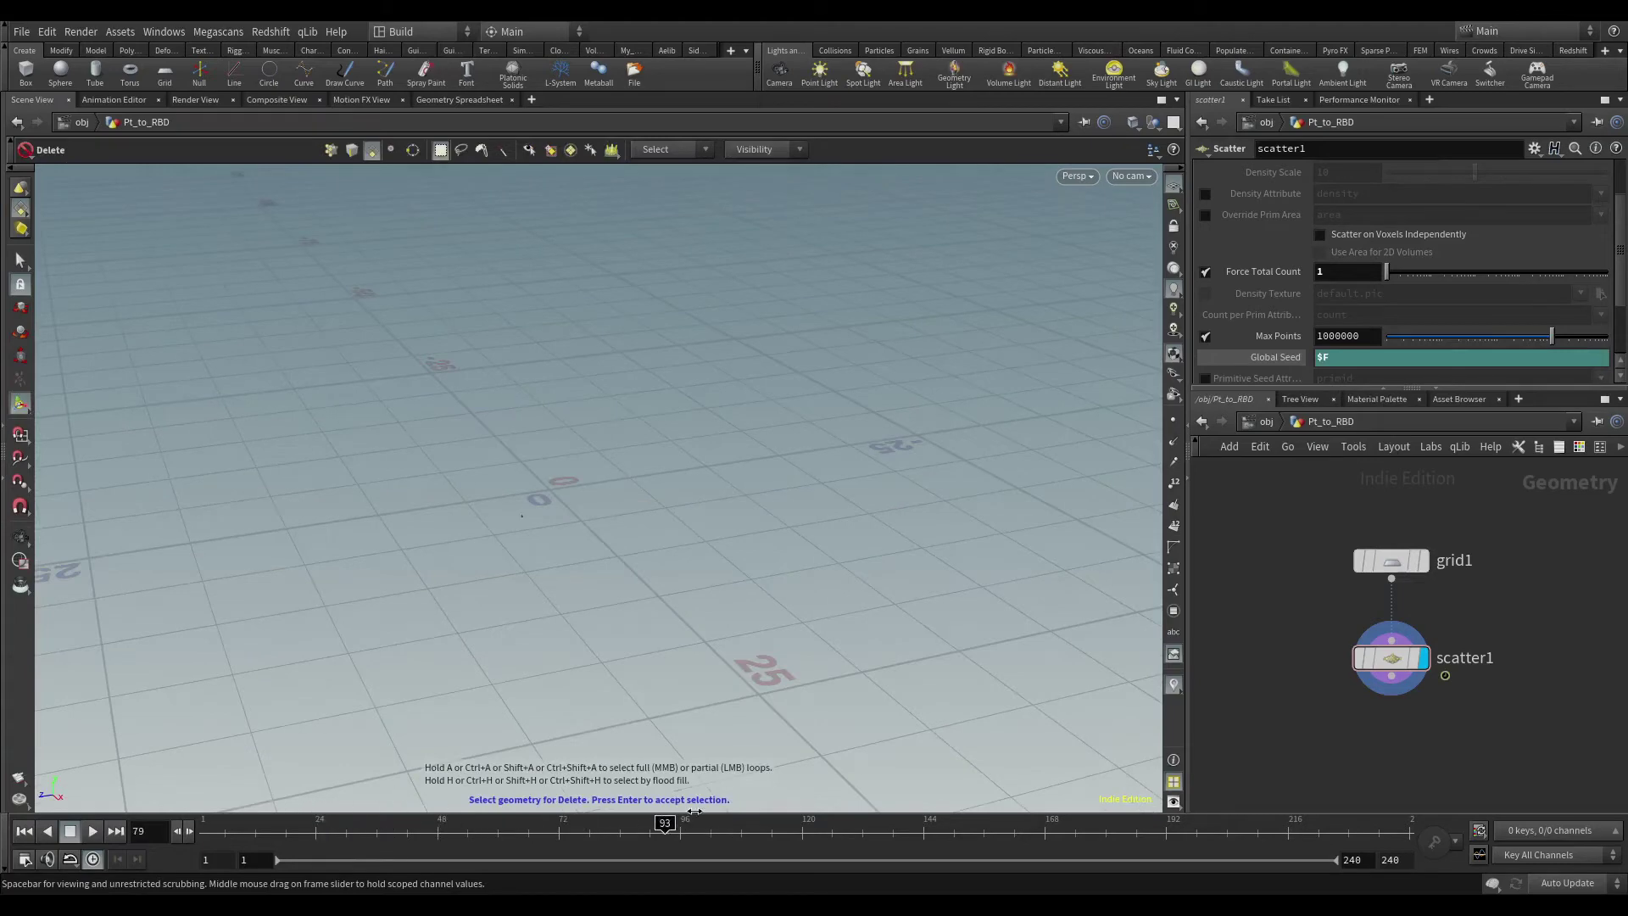
key("Escape")
left_click_drag(883, 611, 595, 475)
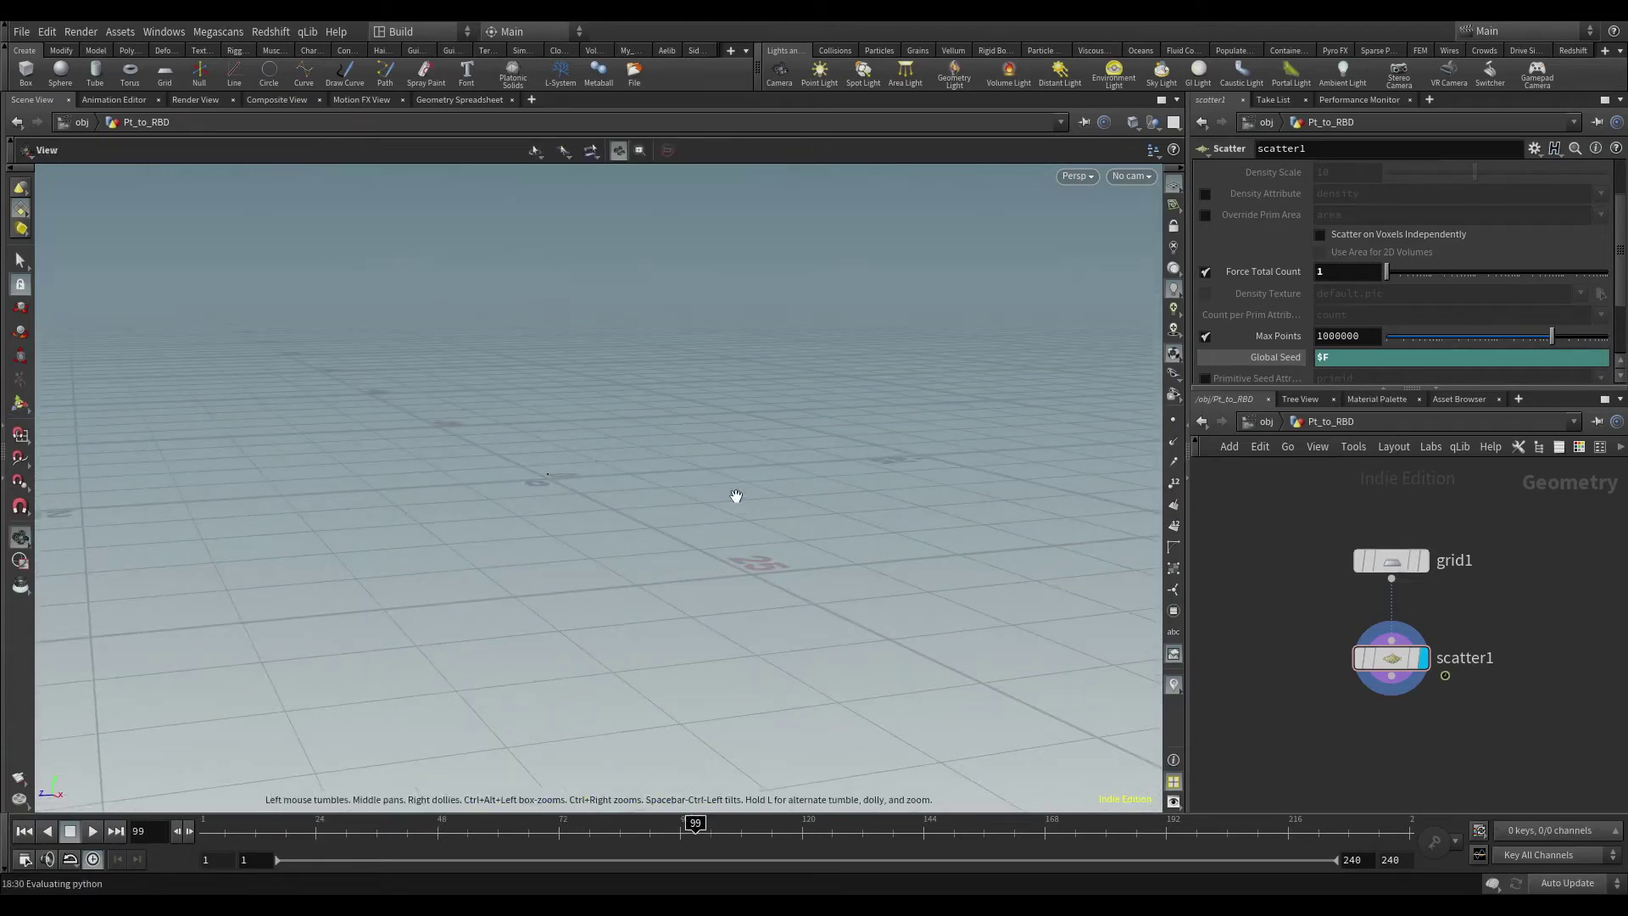
key("Tab")
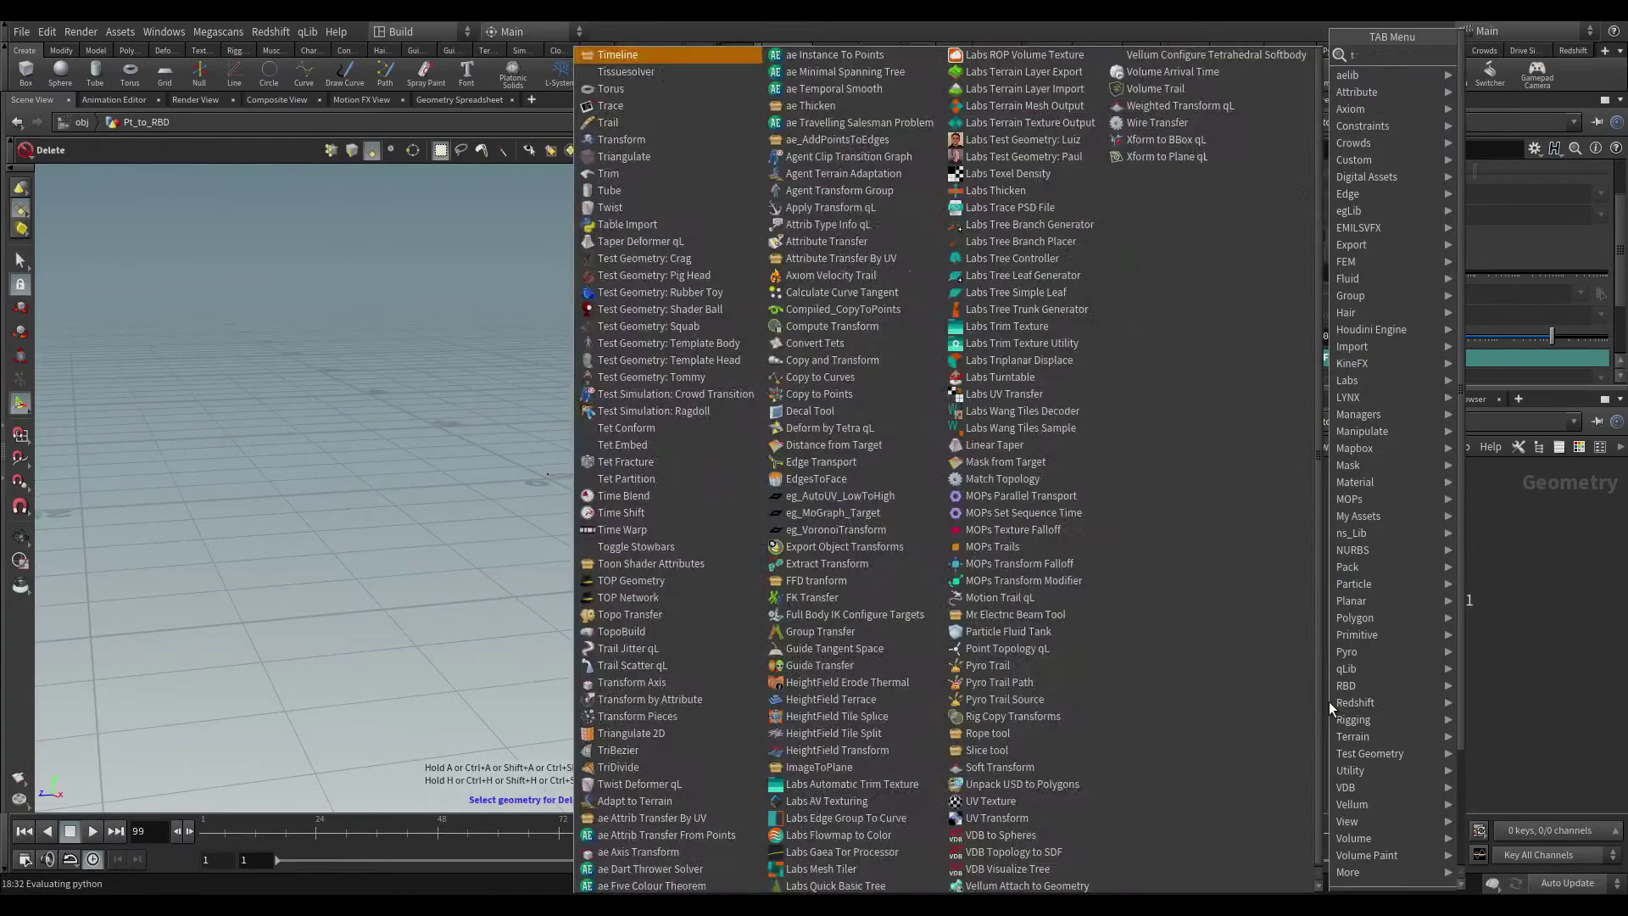
type("ran")
key("Down")
key("Return")
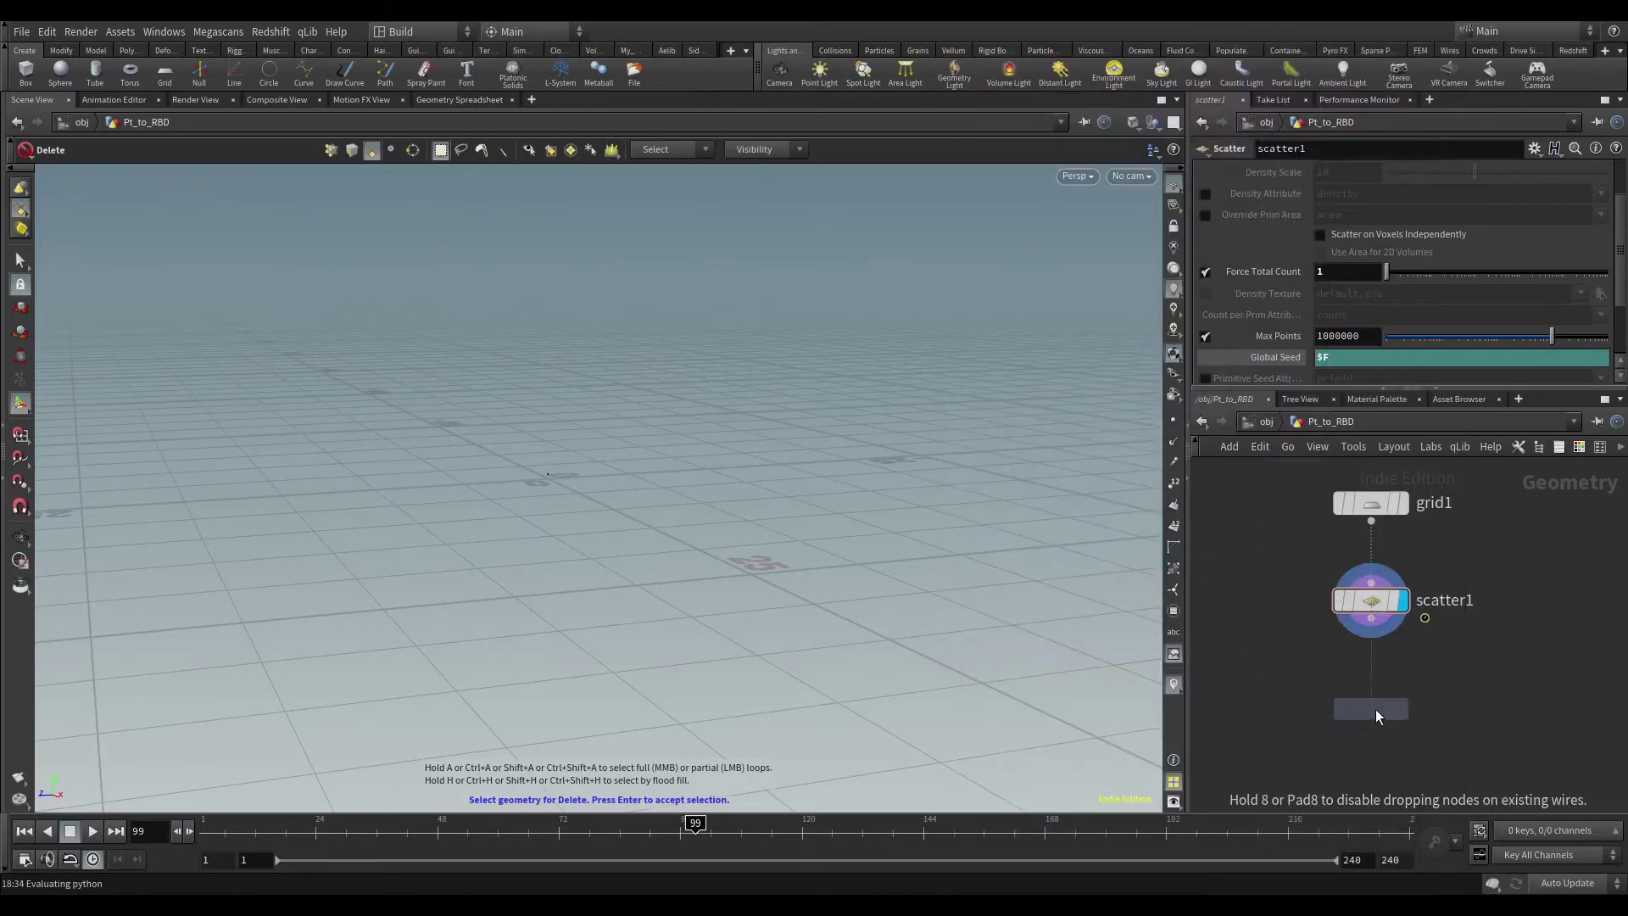
left_click(1375, 709)
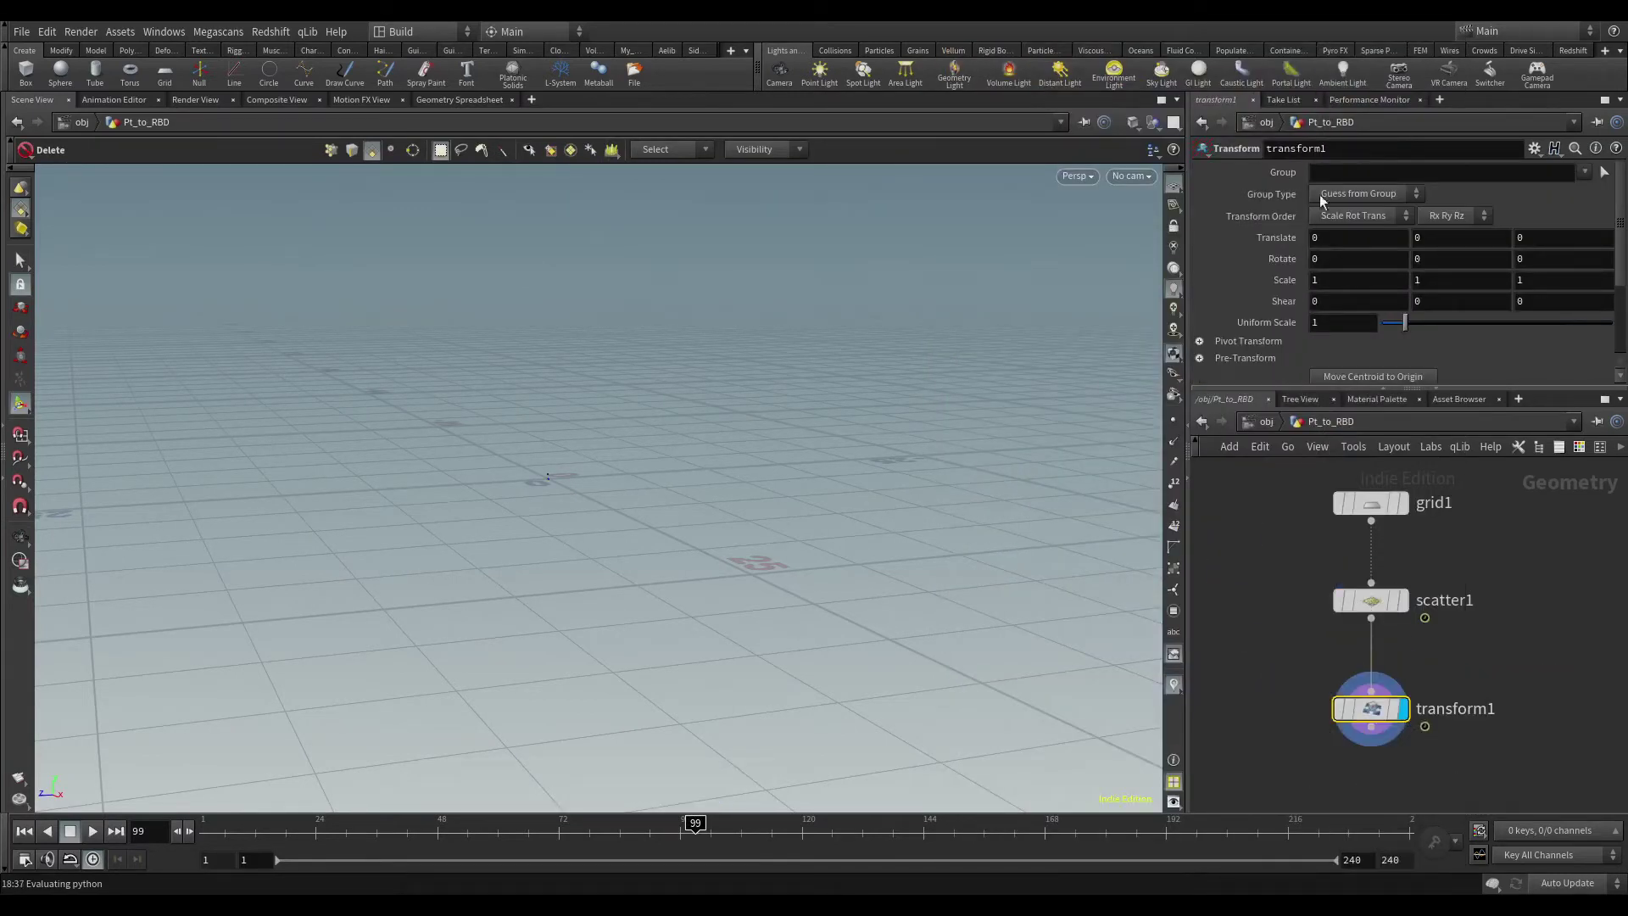
middle_click_drag(1433, 234, 1473, 233)
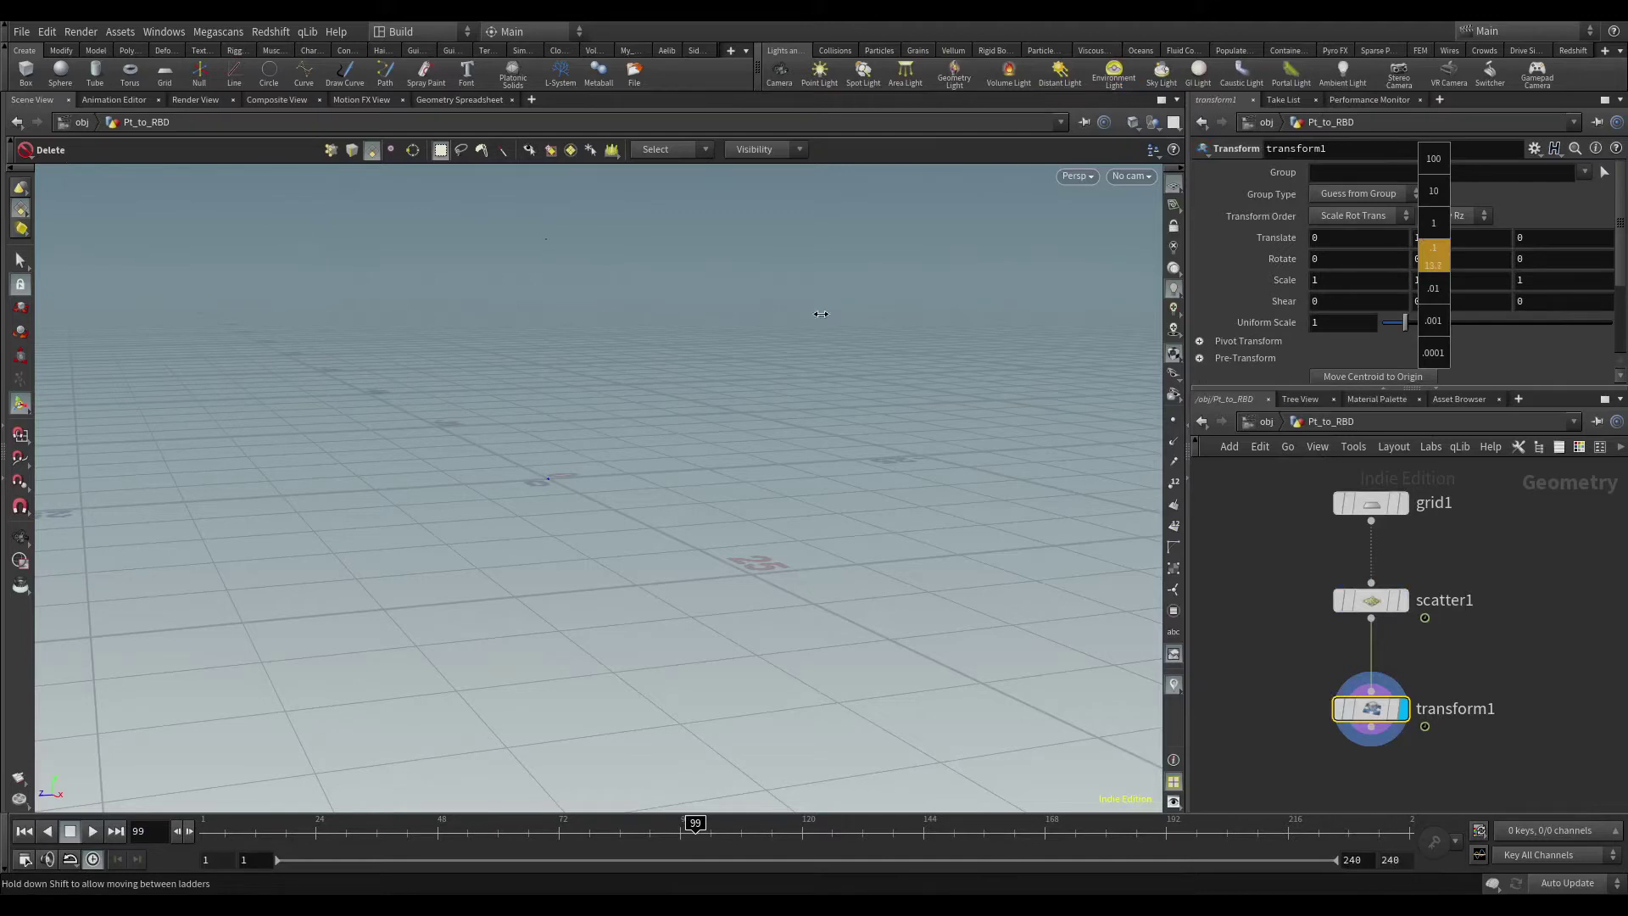
scroll(1400, 280, "down", 3)
key("Escape")
mouse_move(262, 520)
left_mouse_down()
mouse_move(494, 603)
mouse_move(465, 589)
mouse_move(567, 559)
left_mouse_up()
key("Delete")
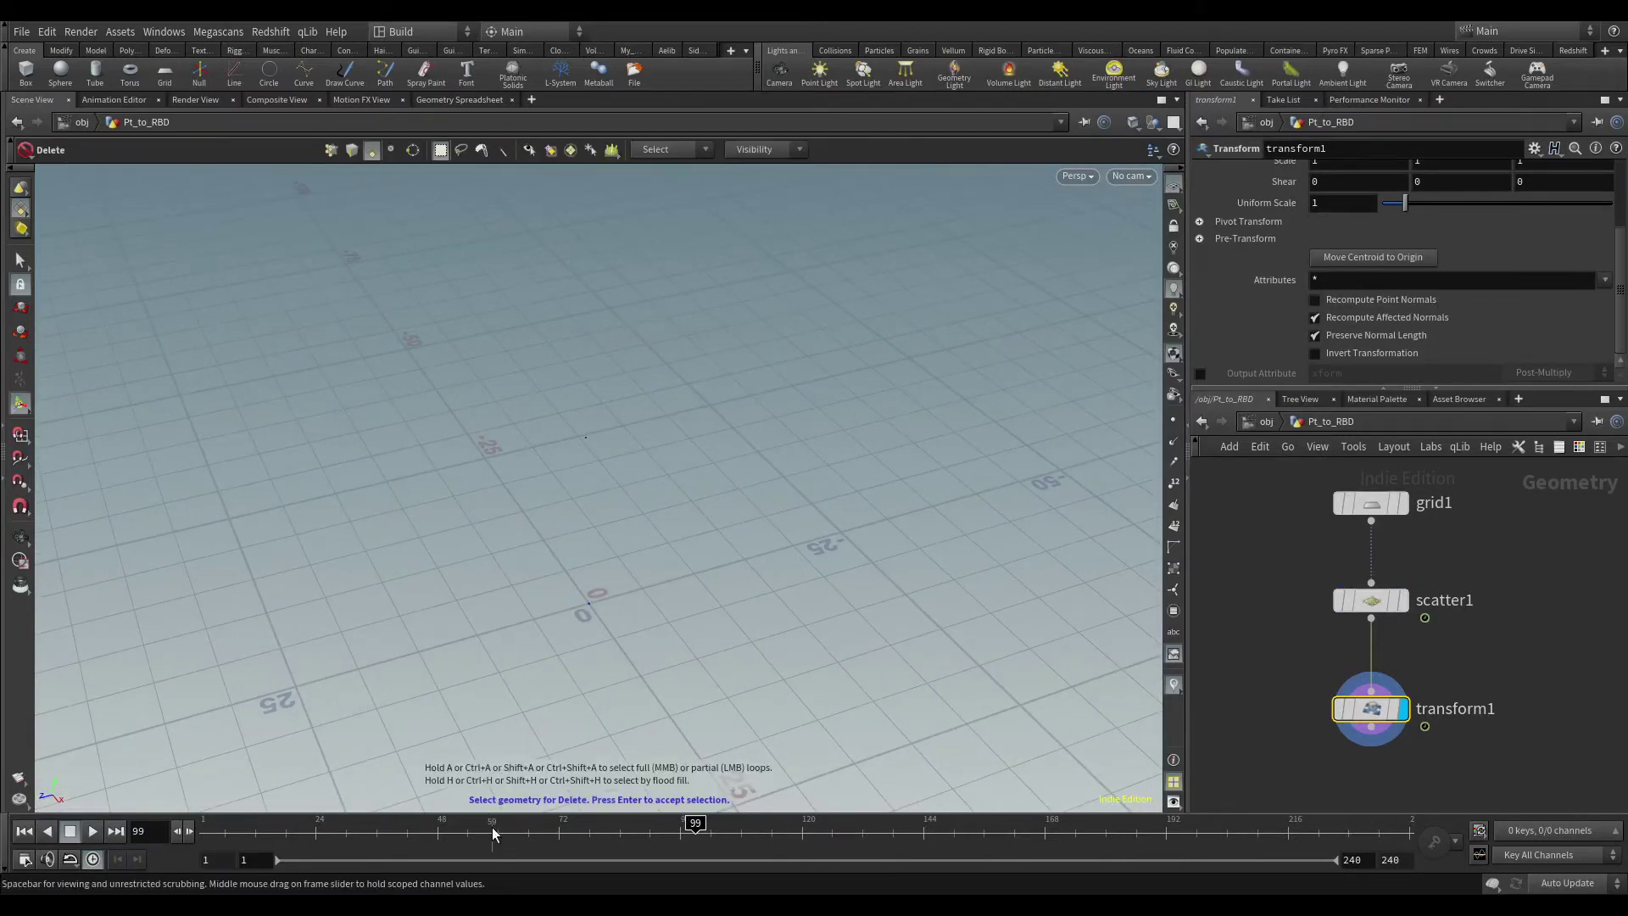
mouse_move(493, 834)
left_mouse_down()
mouse_move(297, 827)
mouse_move(377, 827)
left_mouse_up()
key("Escape")
mouse_move(495, 589)
left_mouse_down()
mouse_move(496, 569)
mouse_move(490, 600)
left_mouse_up()
key("Delete")
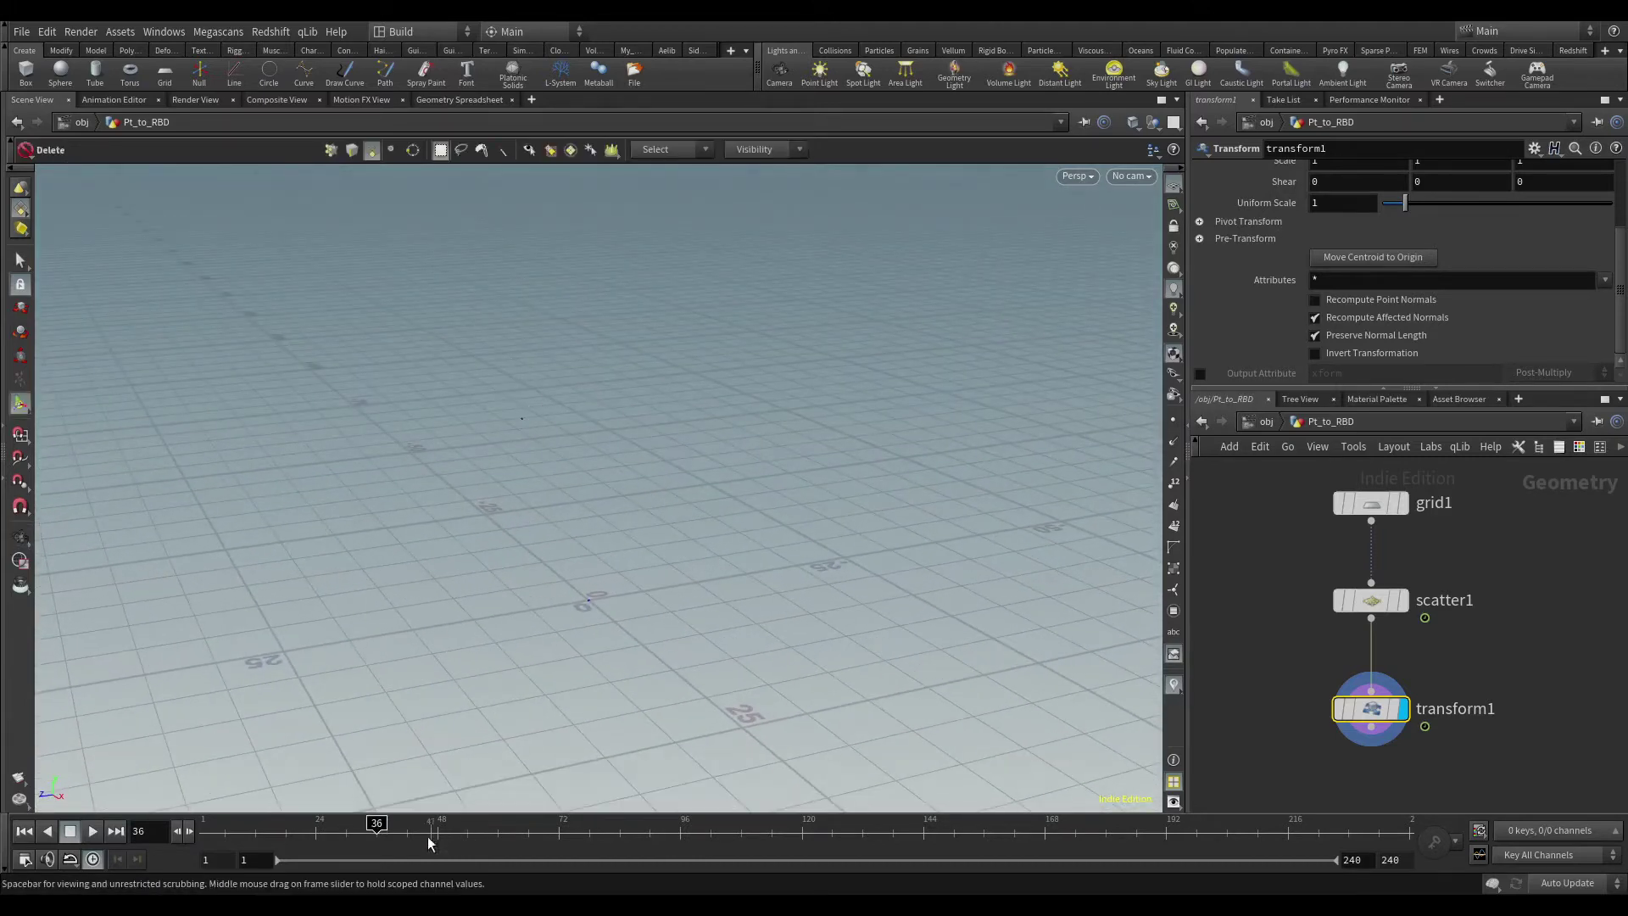
left_click_drag(548, 329, 574, 625)
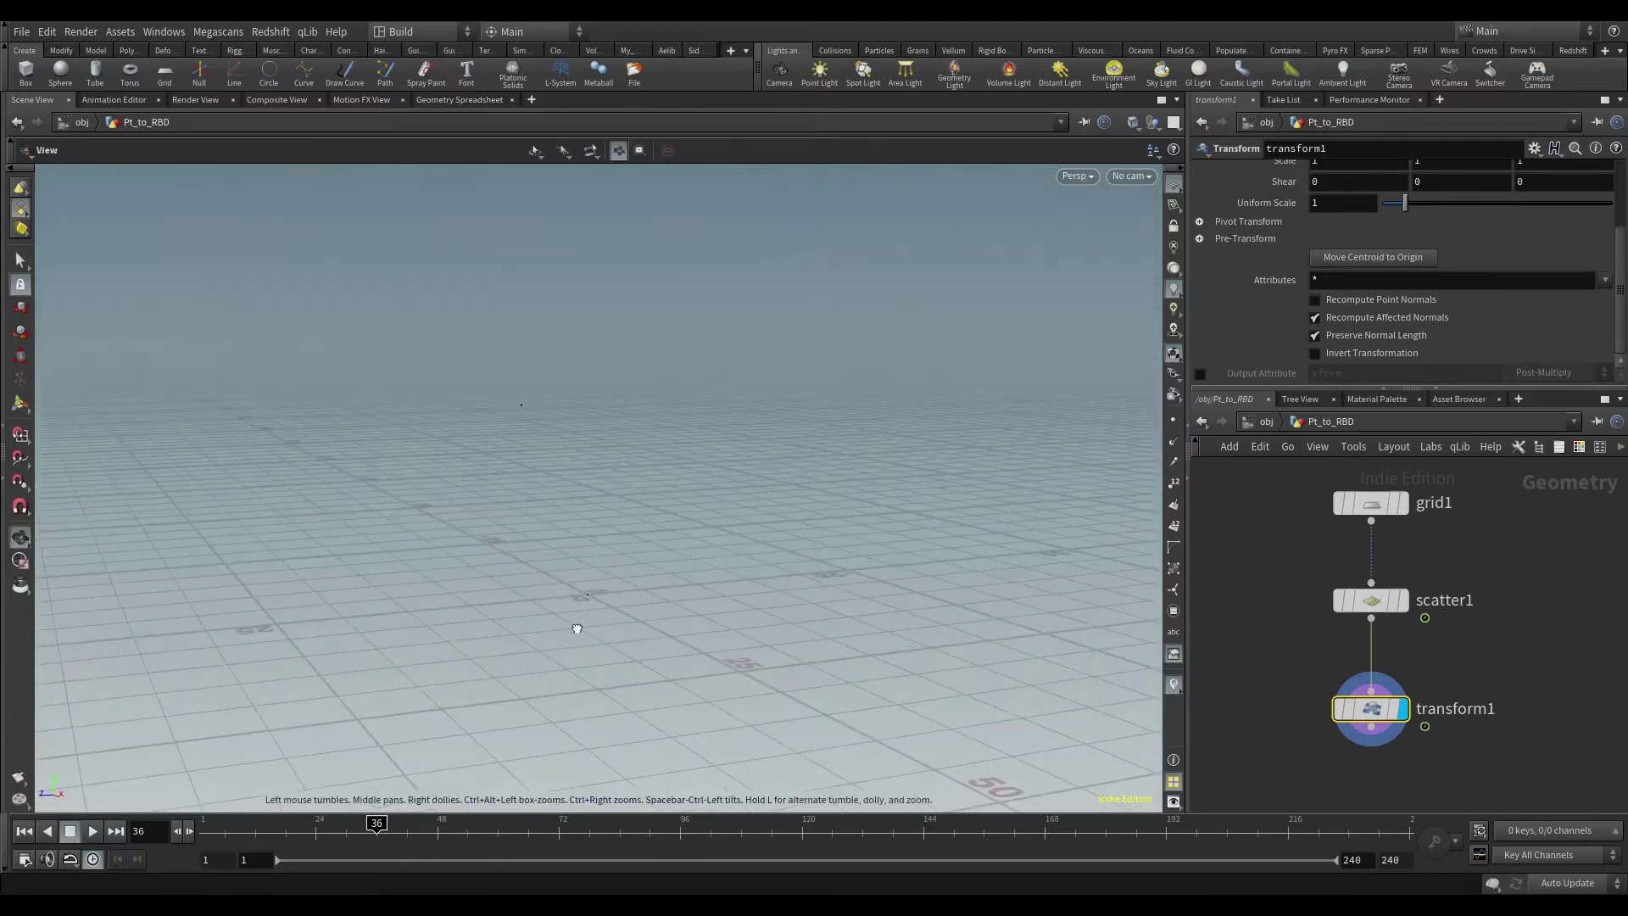
mouse_move(583, 827)
left_mouse_down()
mouse_move(847, 822)
mouse_move(519, 823)
left_mouse_up()
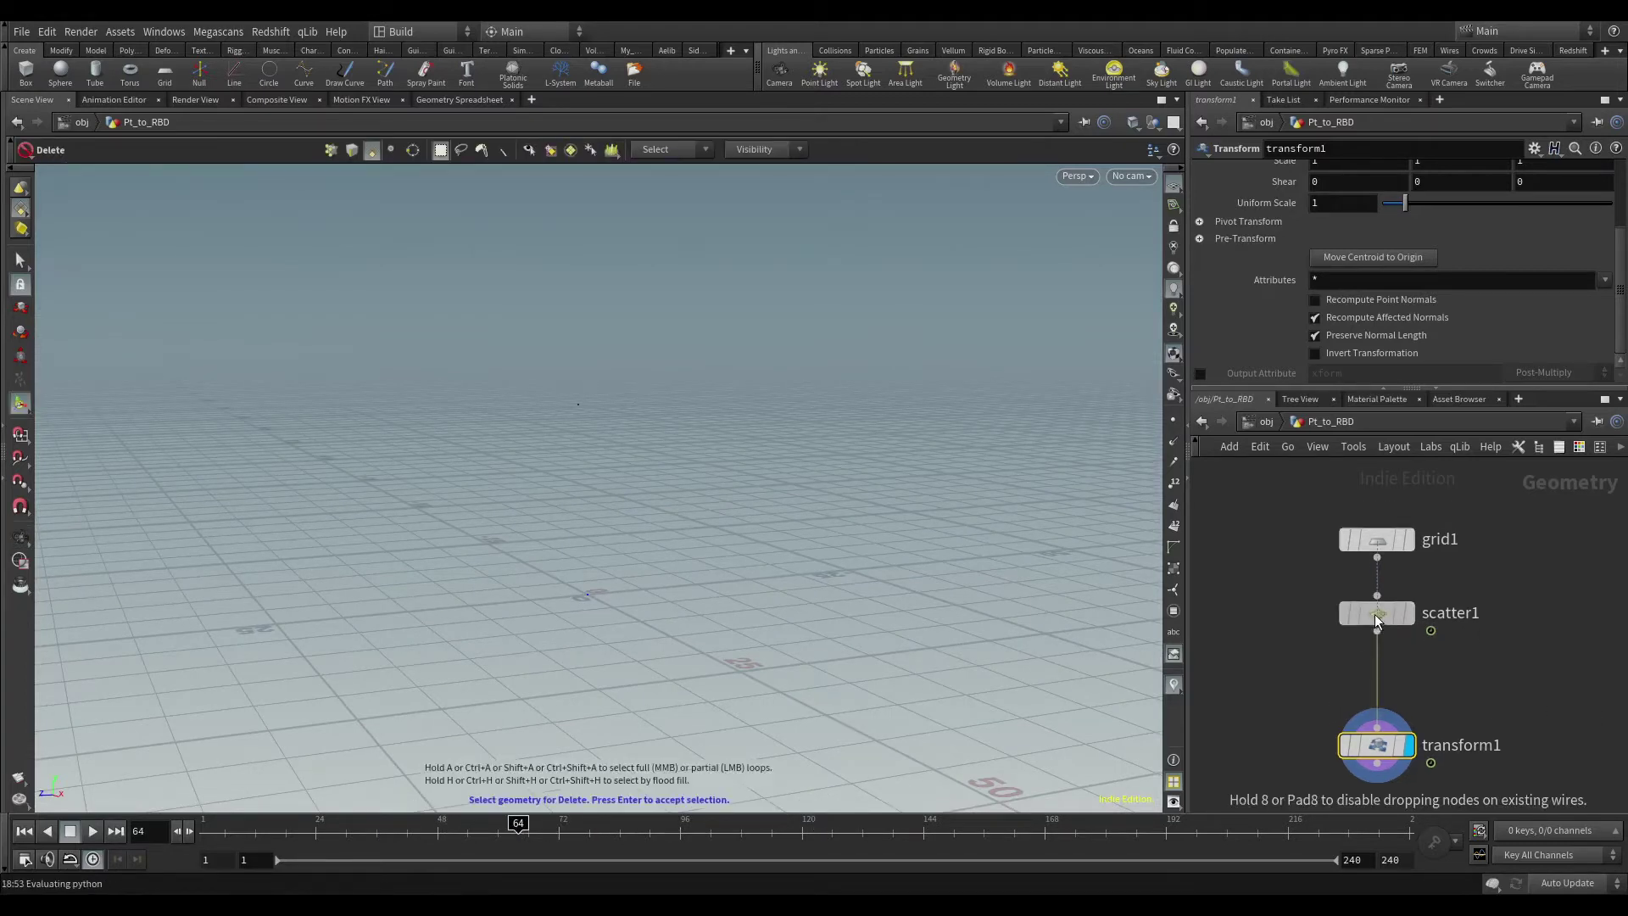
scroll(1390, 662, "down", 3)
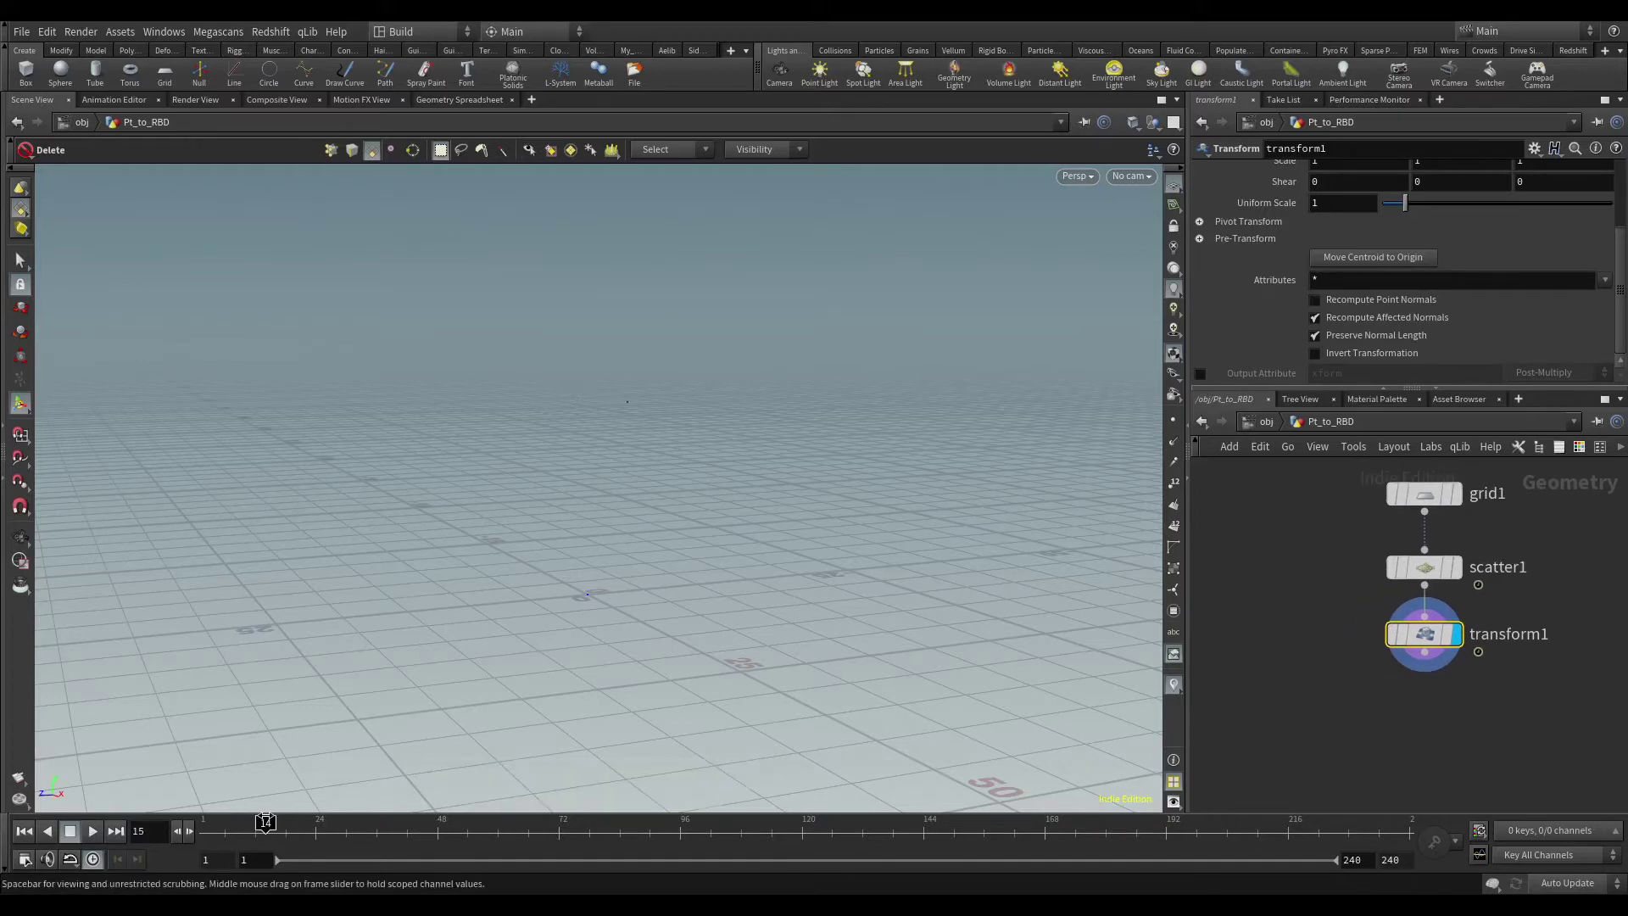
left_click_drag(513, 818, 625, 822)
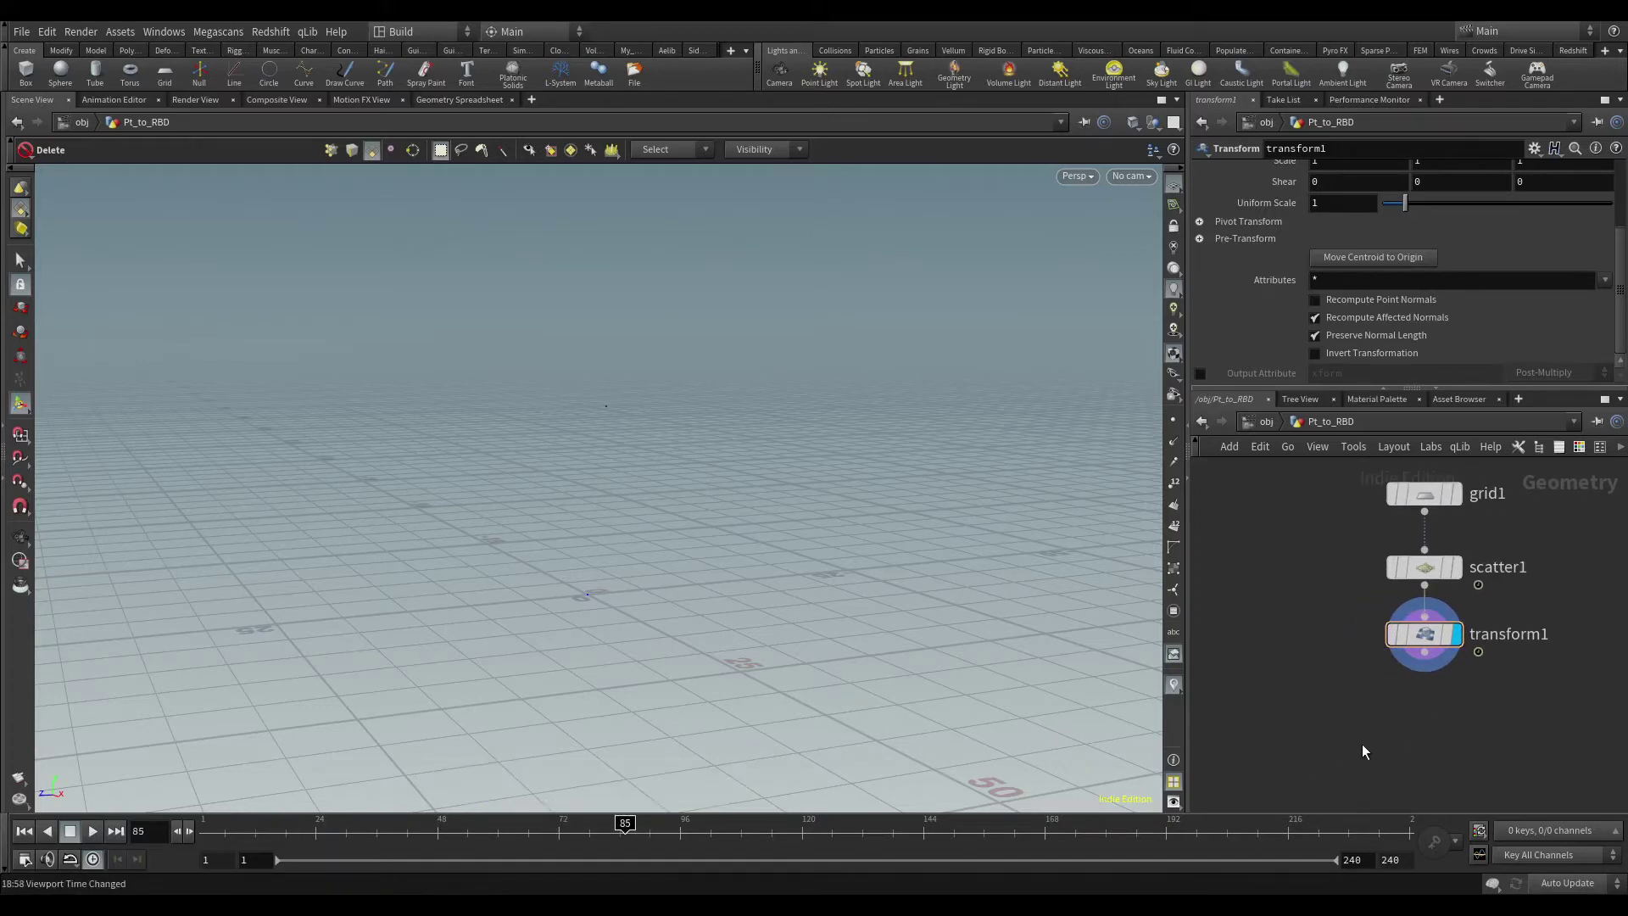
key("Tab")
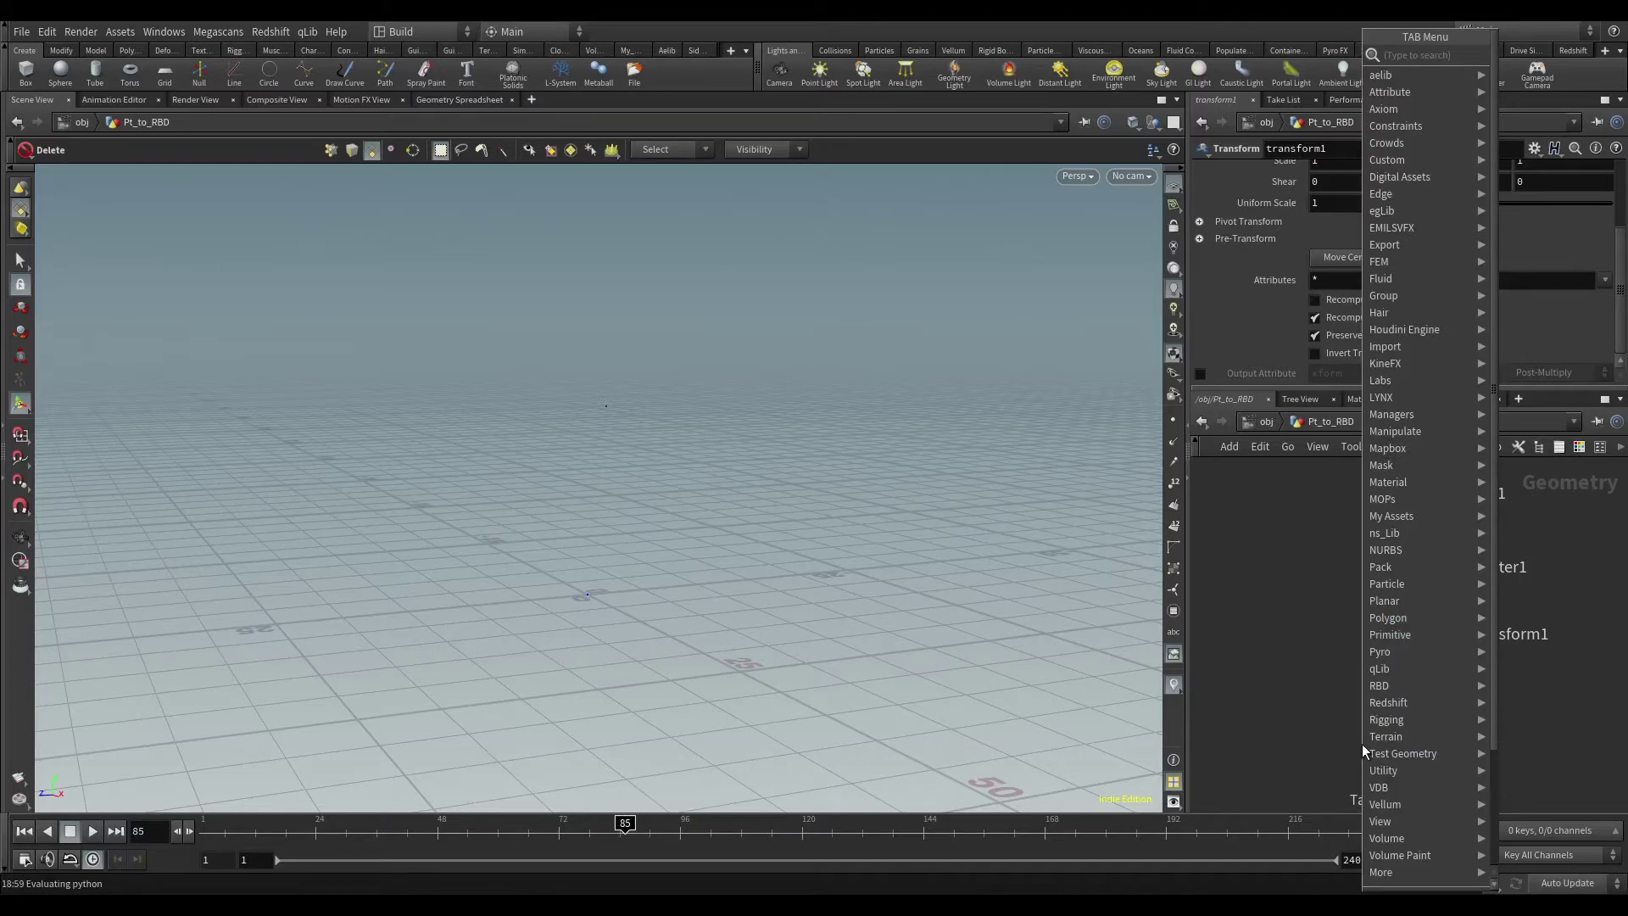
Step: Add an Attribute Randomize node under transform1 and display it
type("ran")
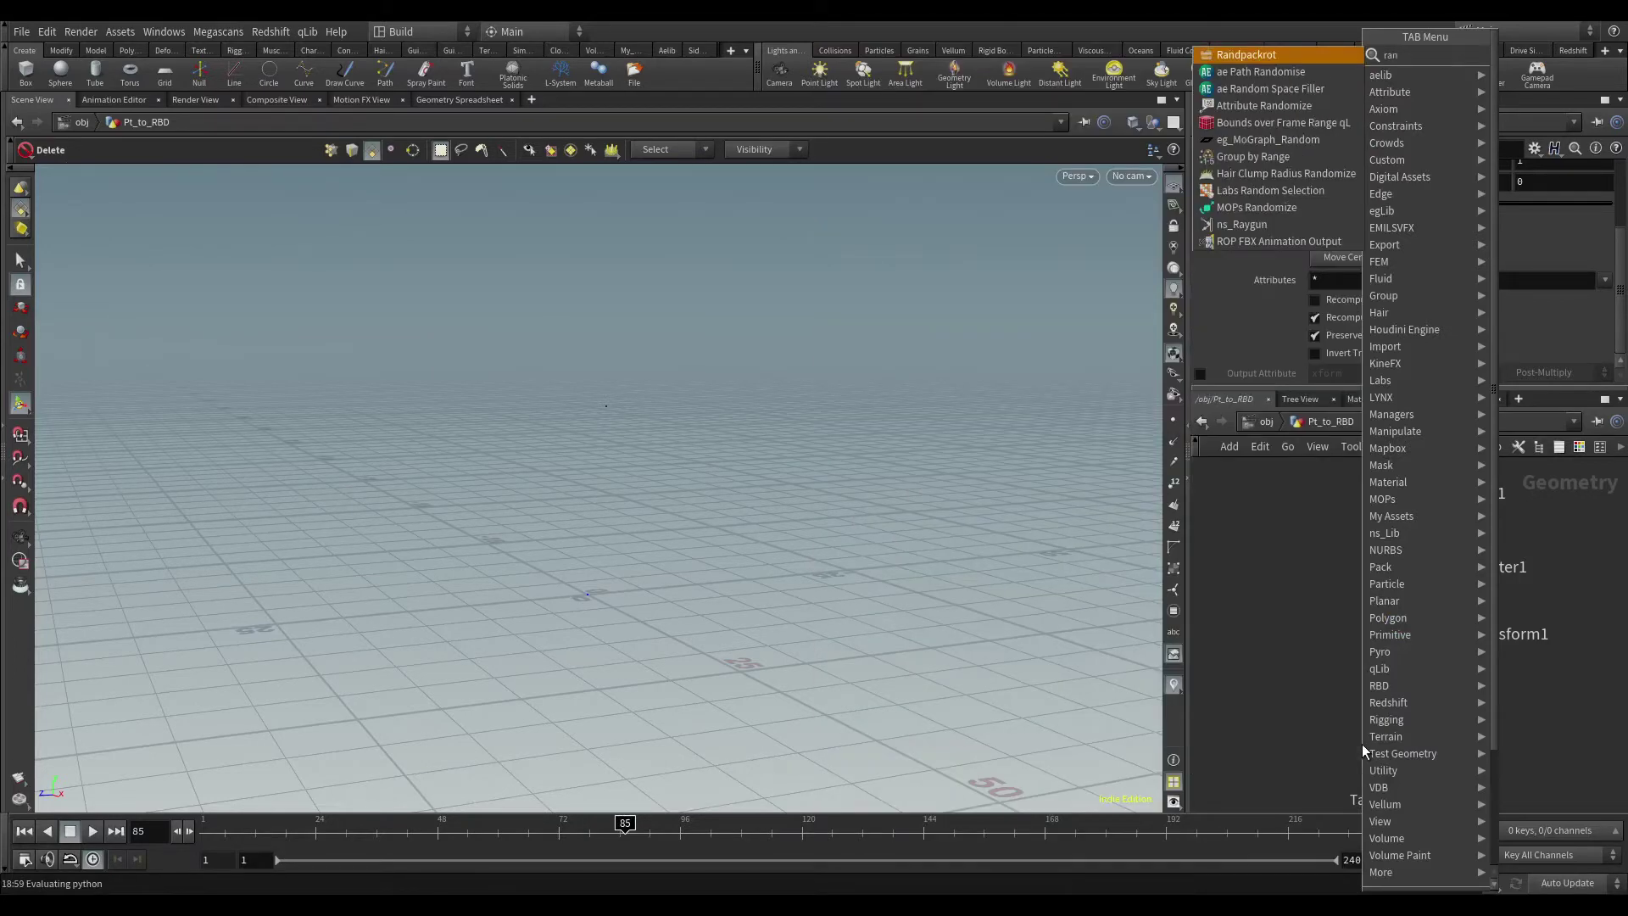
key("Down")
key("Down")
key("Down")
key("Return")
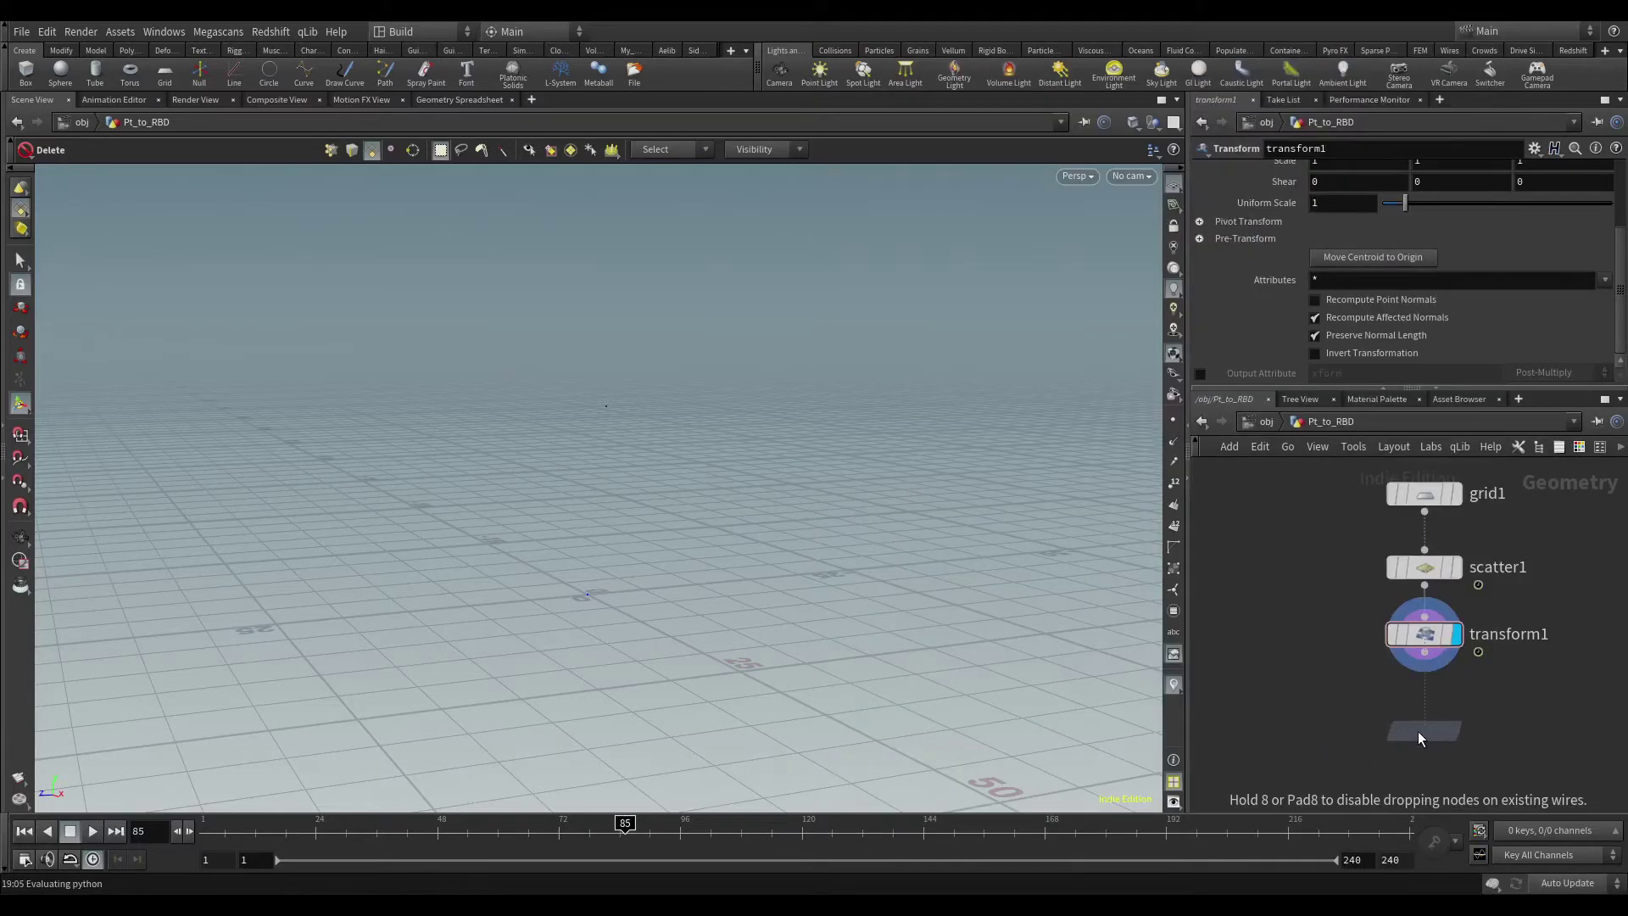
left_click(1420, 726)
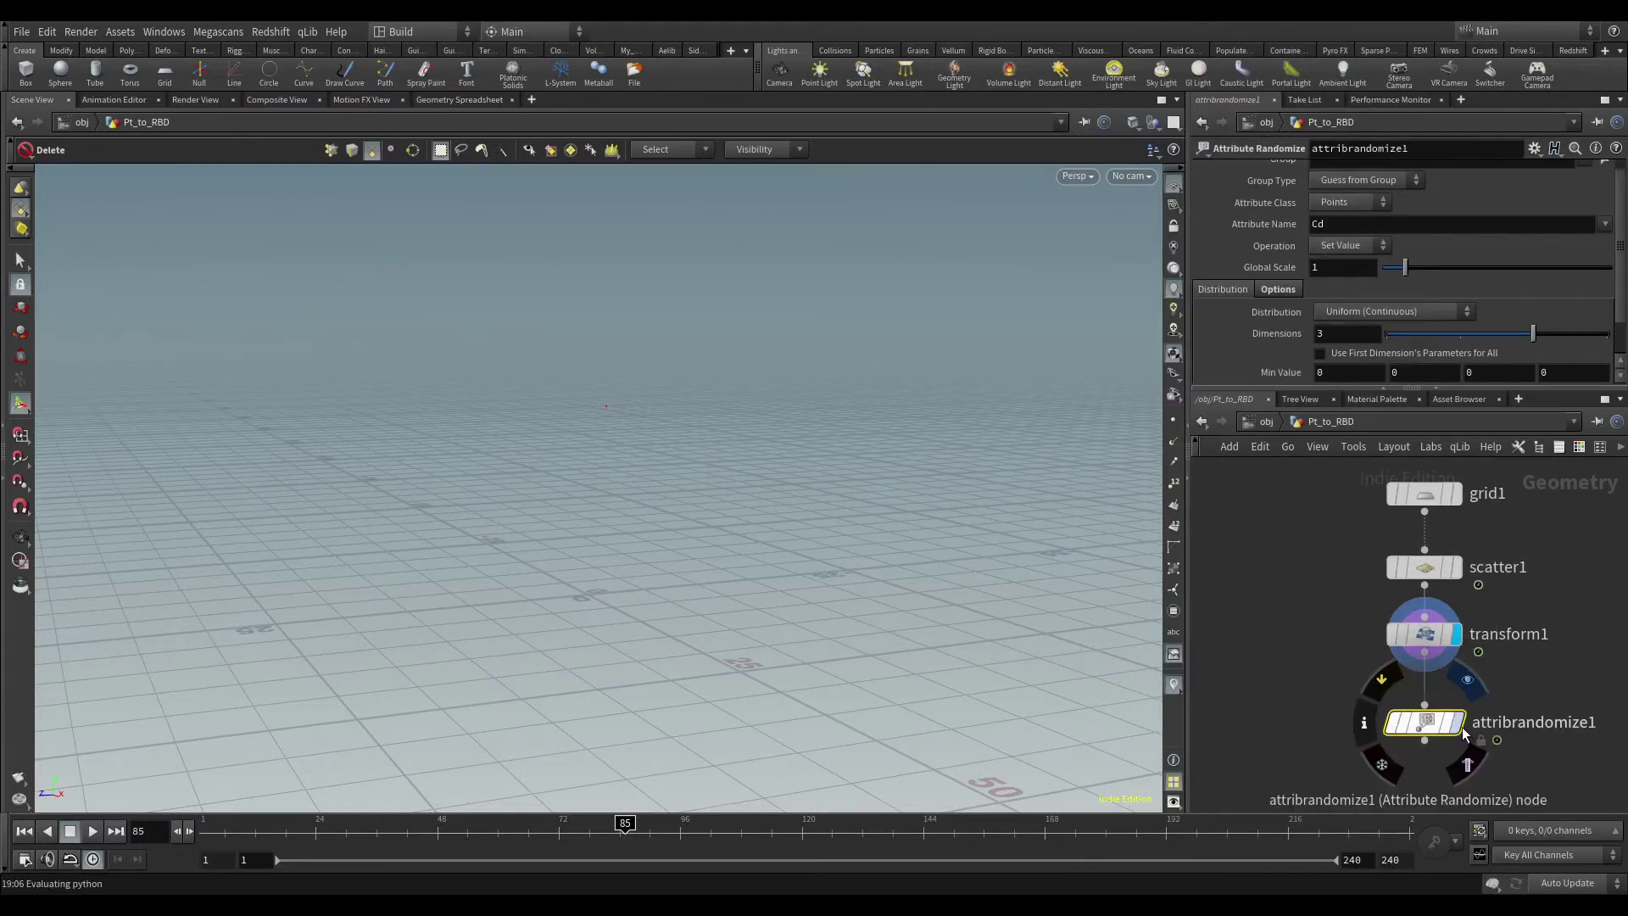
left_click(1459, 723)
Step: Randomize pscale with 1 dimension and a minimum value of 0.5
double_click(1349, 224)
type("P")
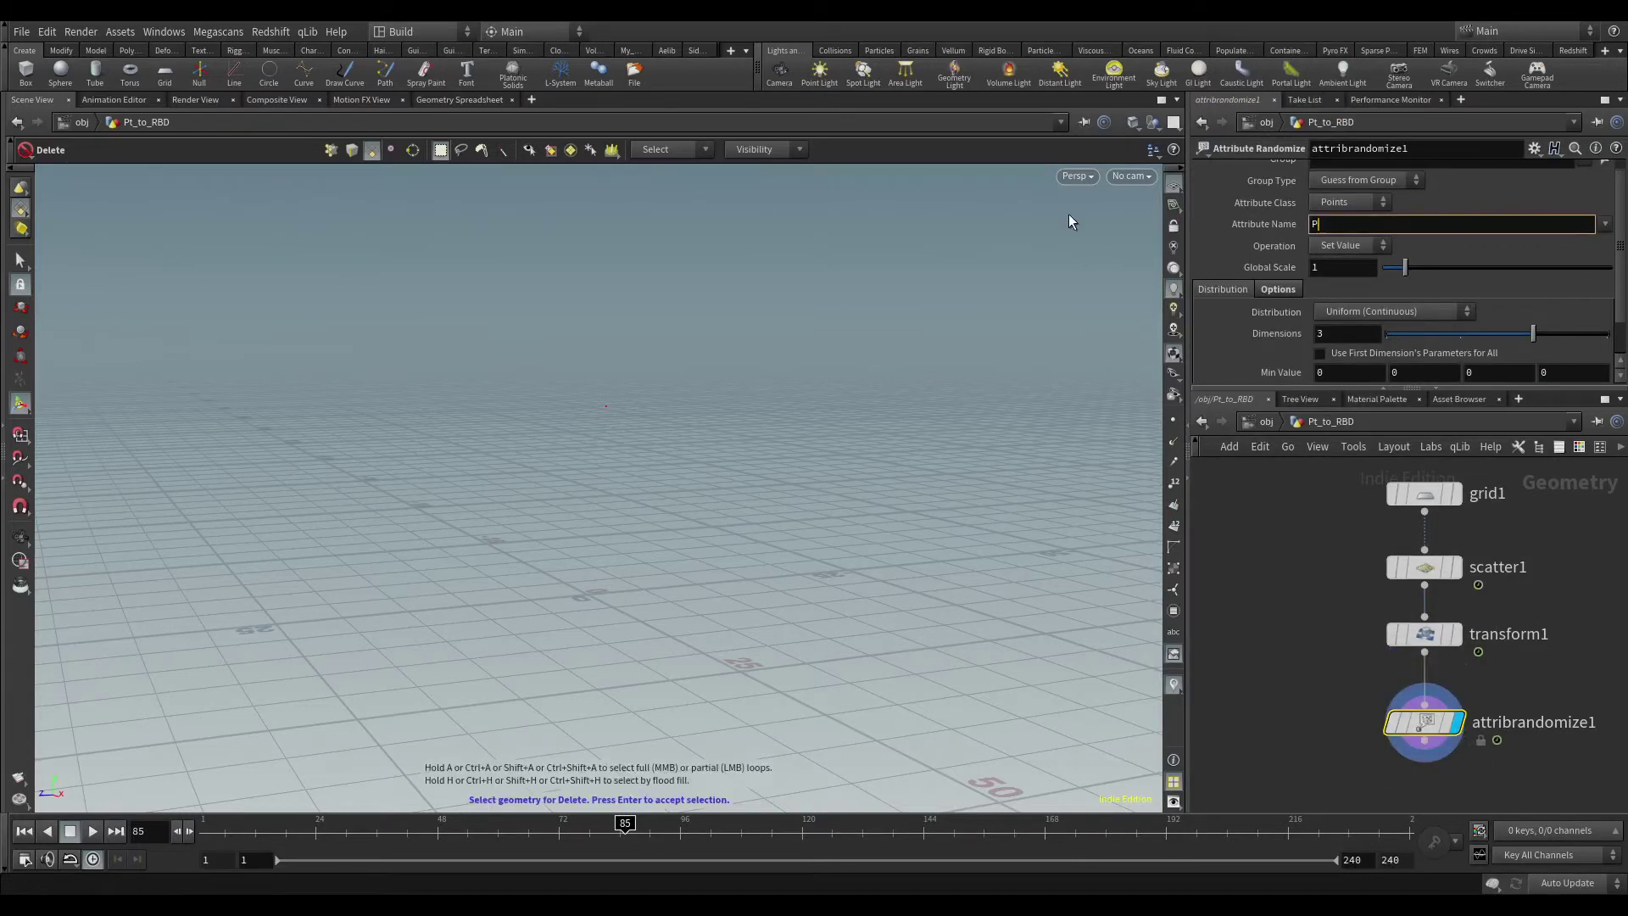
key("BackSpace")
type("pc")
key("BackSpace")
key("BackSpace")
key("BackSpace")
type("pscale")
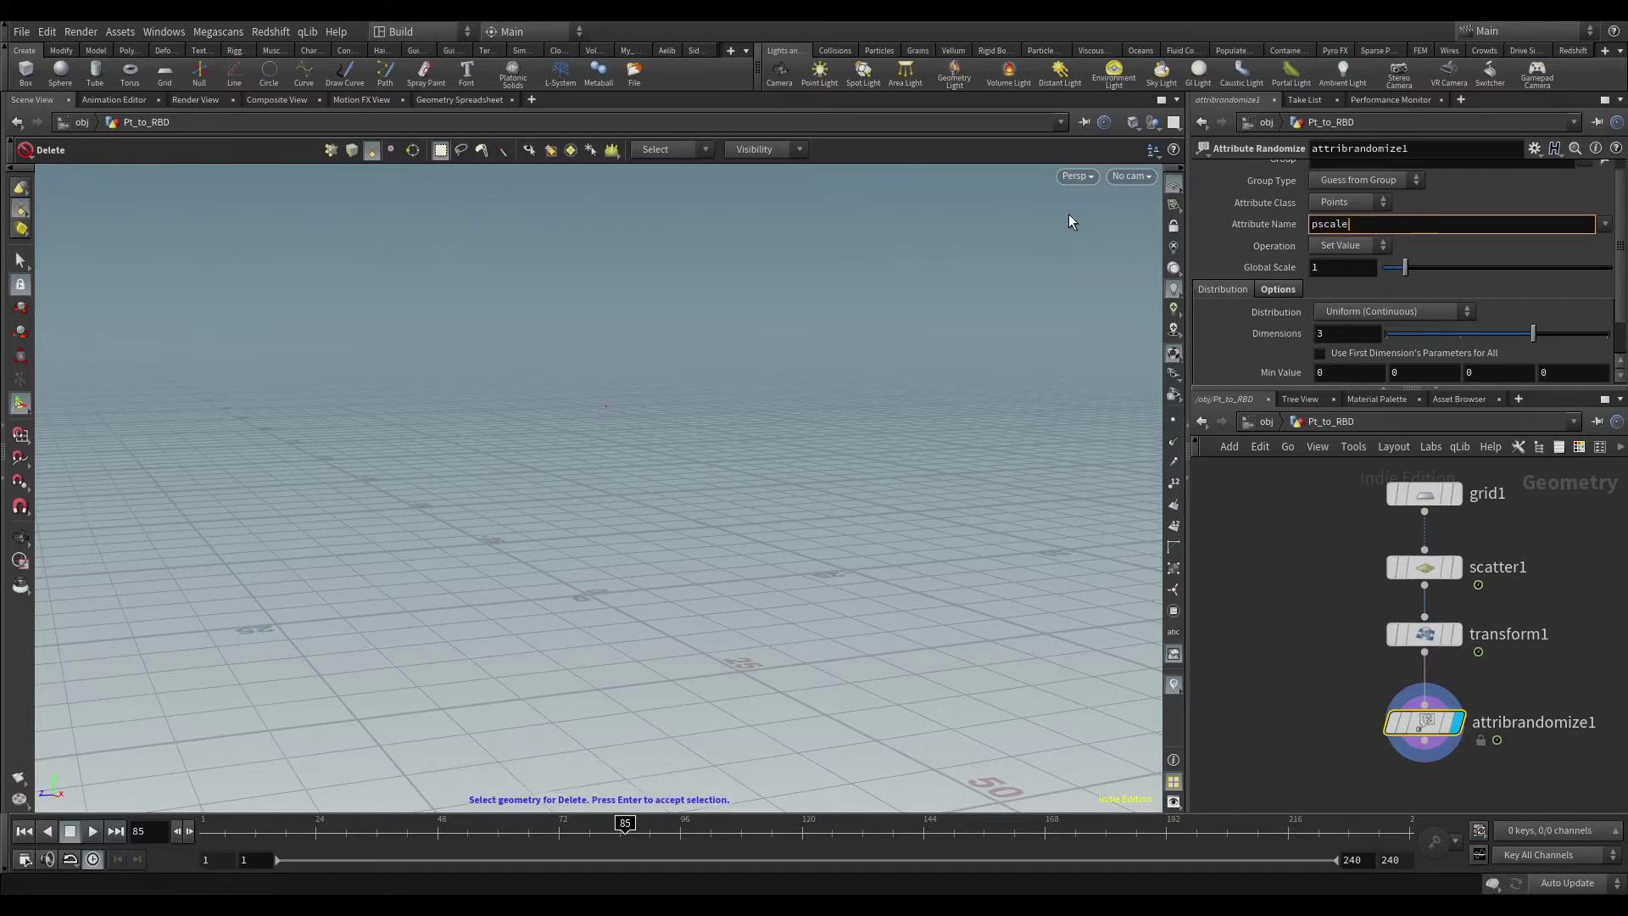
left_click_drag(1533, 334, 1413, 344)
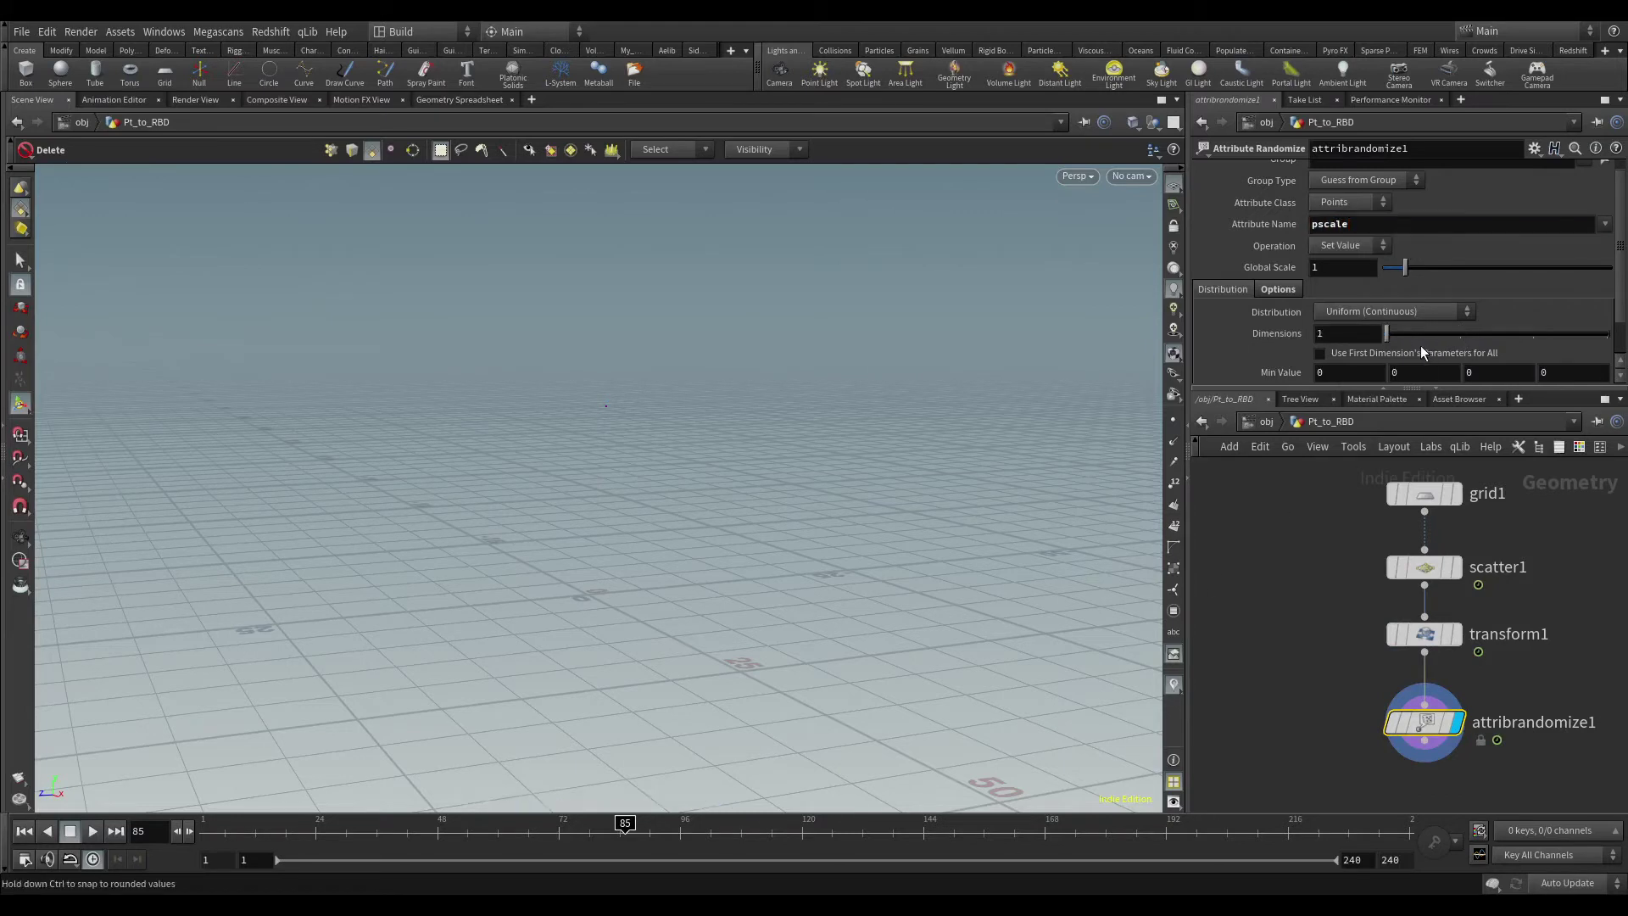
left_click(1348, 355)
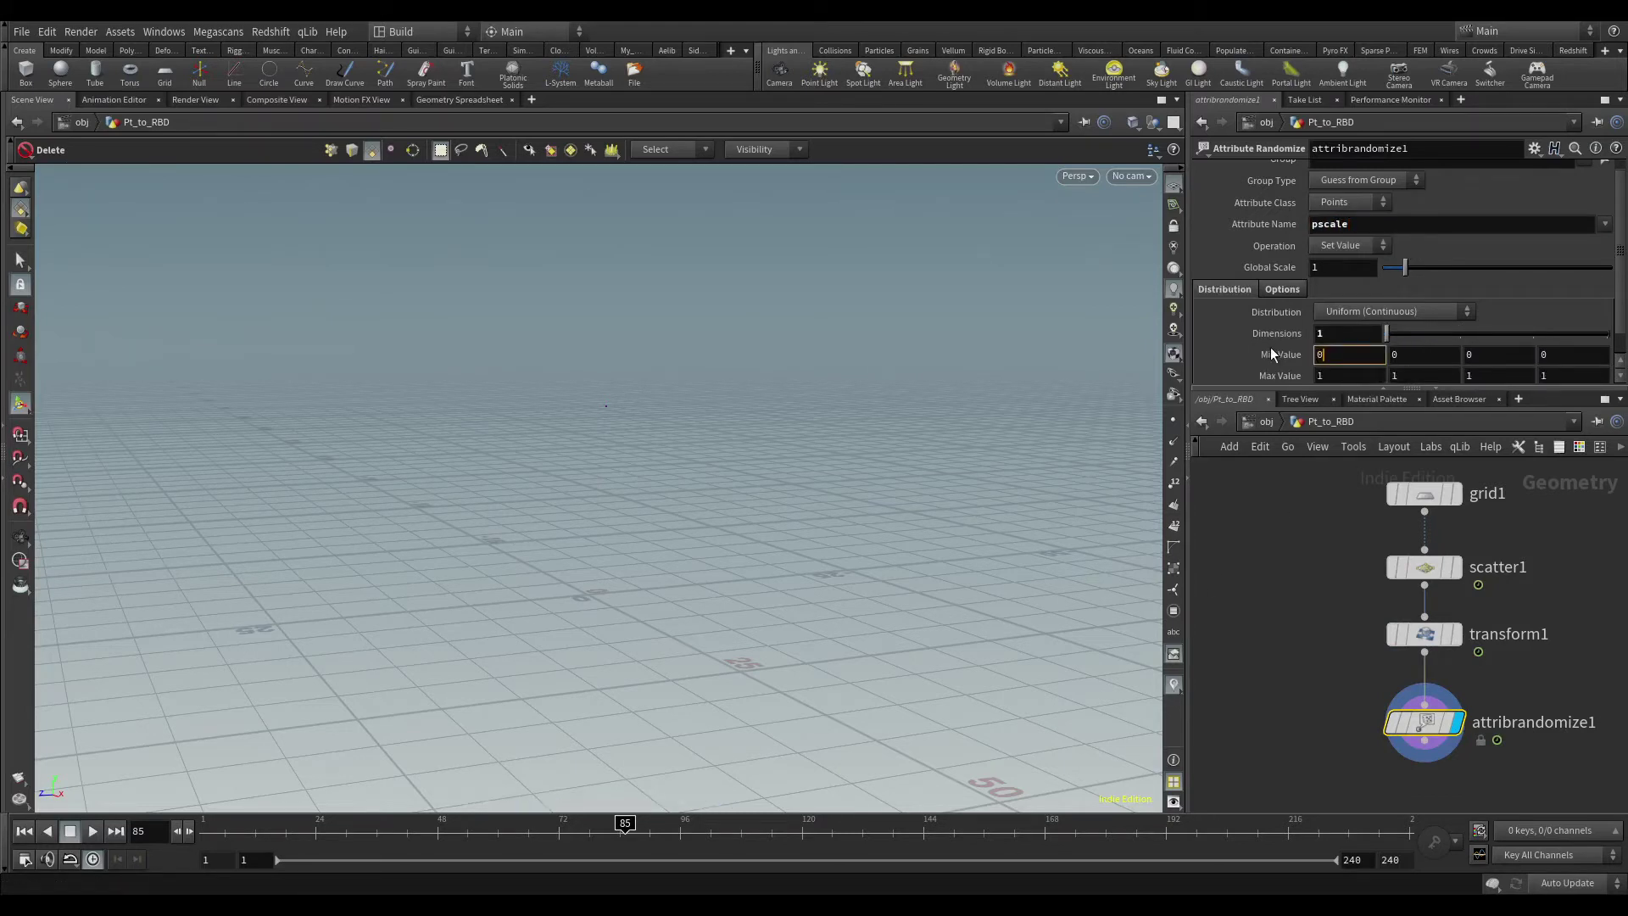
type("0.5")
key("Return")
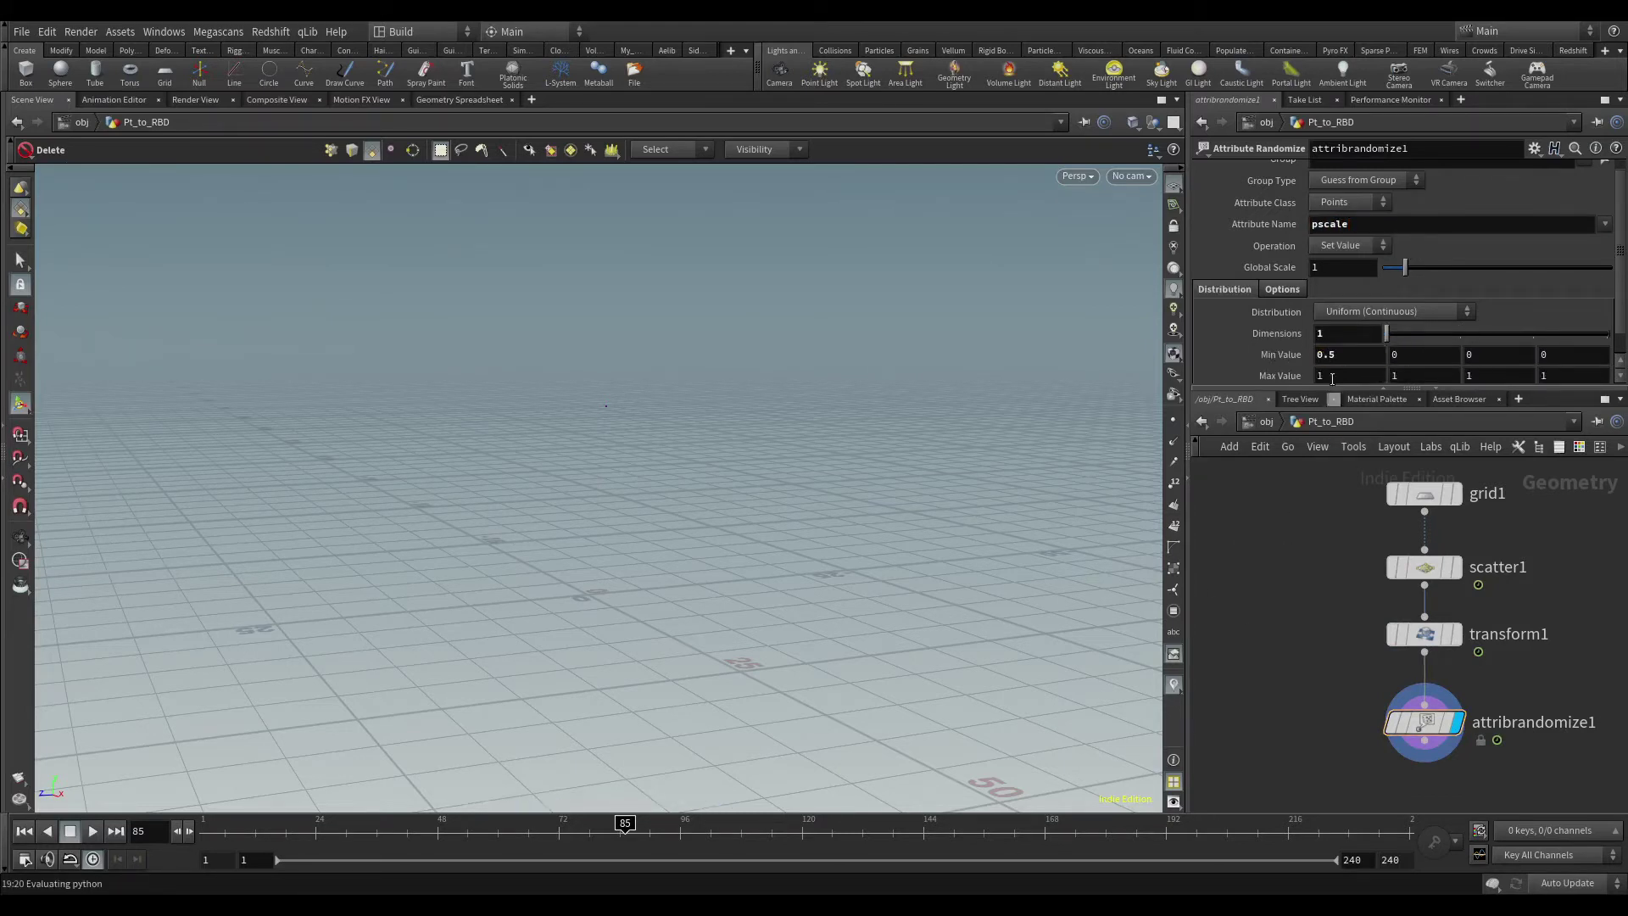
Step: Add a second Attribute Randomize node below attribrandomize1
key("f")
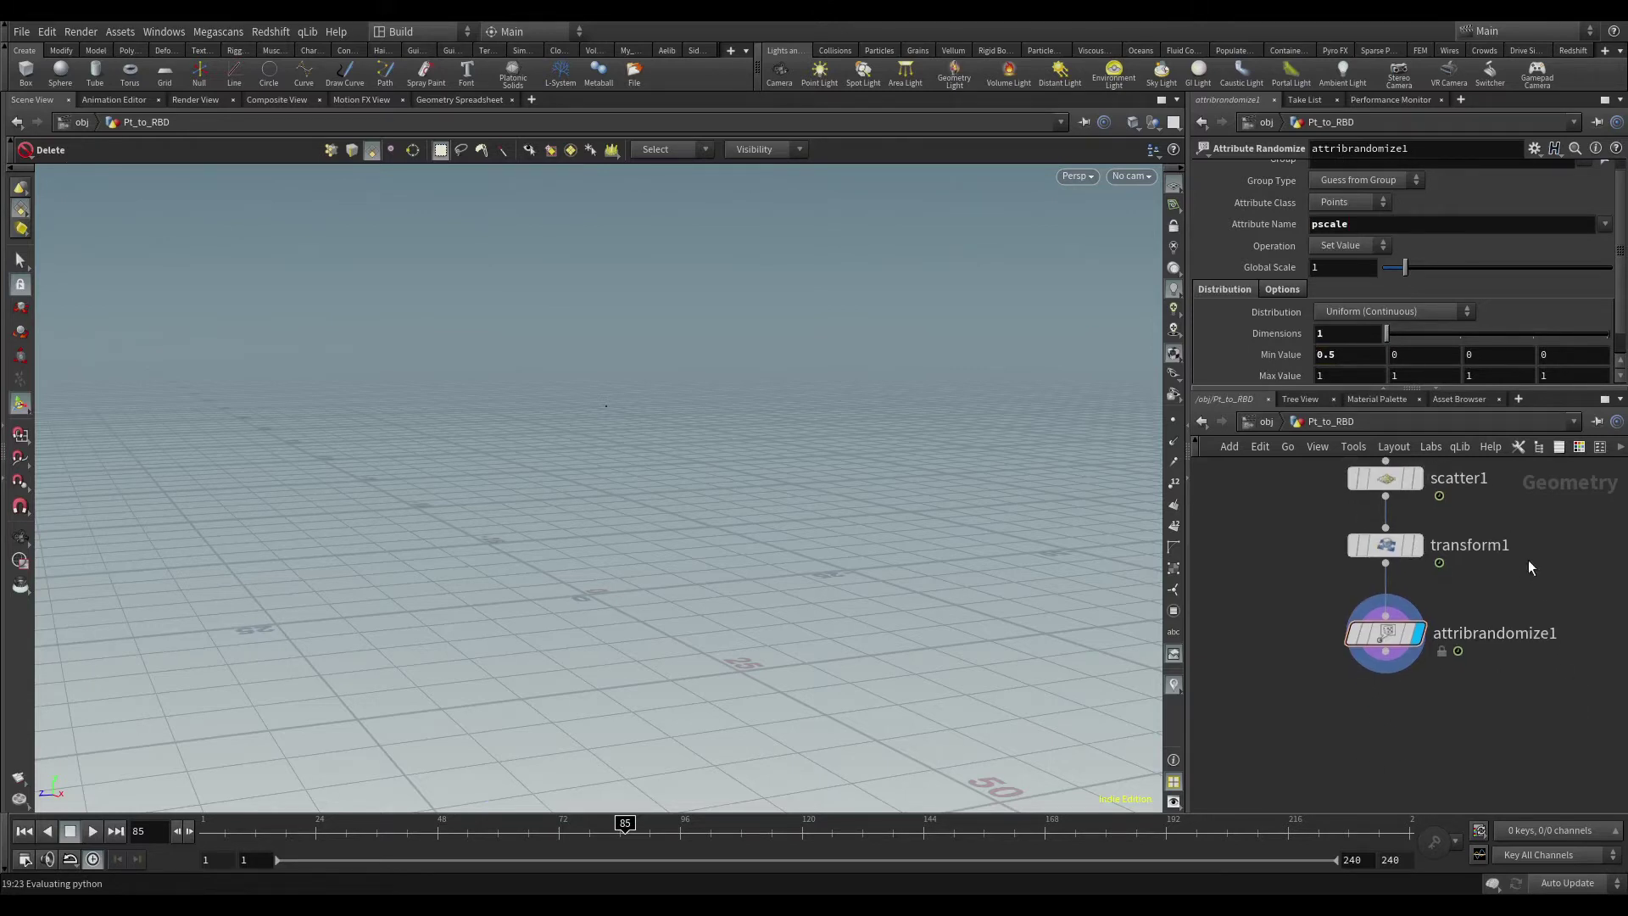
key("Tab")
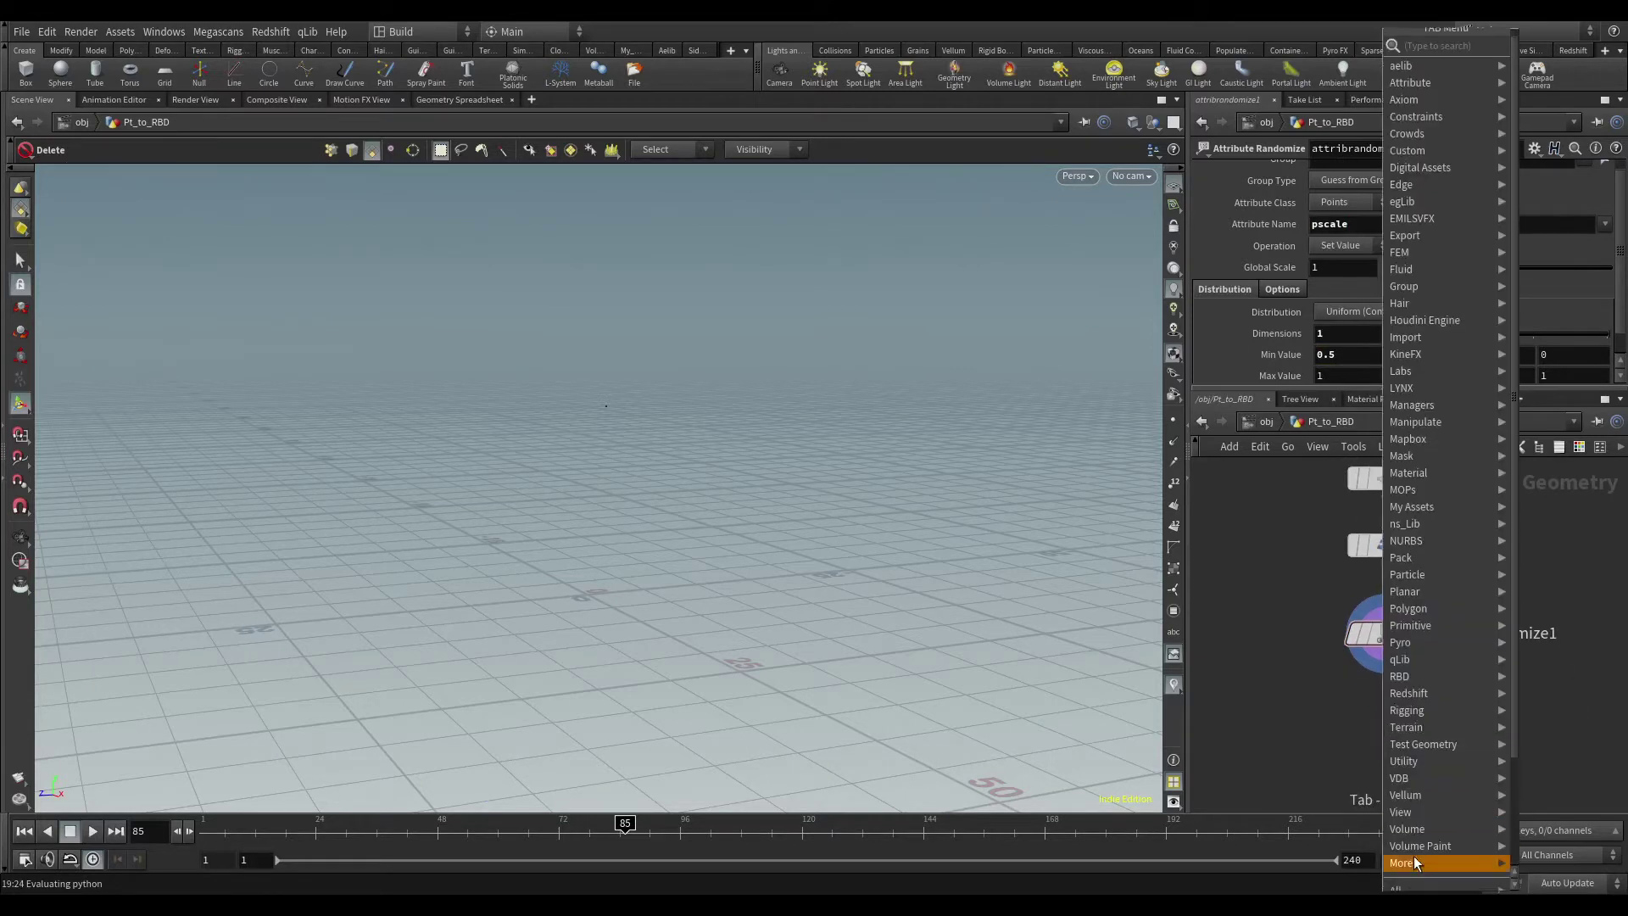
left_click(1422, 797)
Step: Place attribrandomize2 below attribrandomize1, randomizing orient with 4 dimensions
left_click(1368, 702)
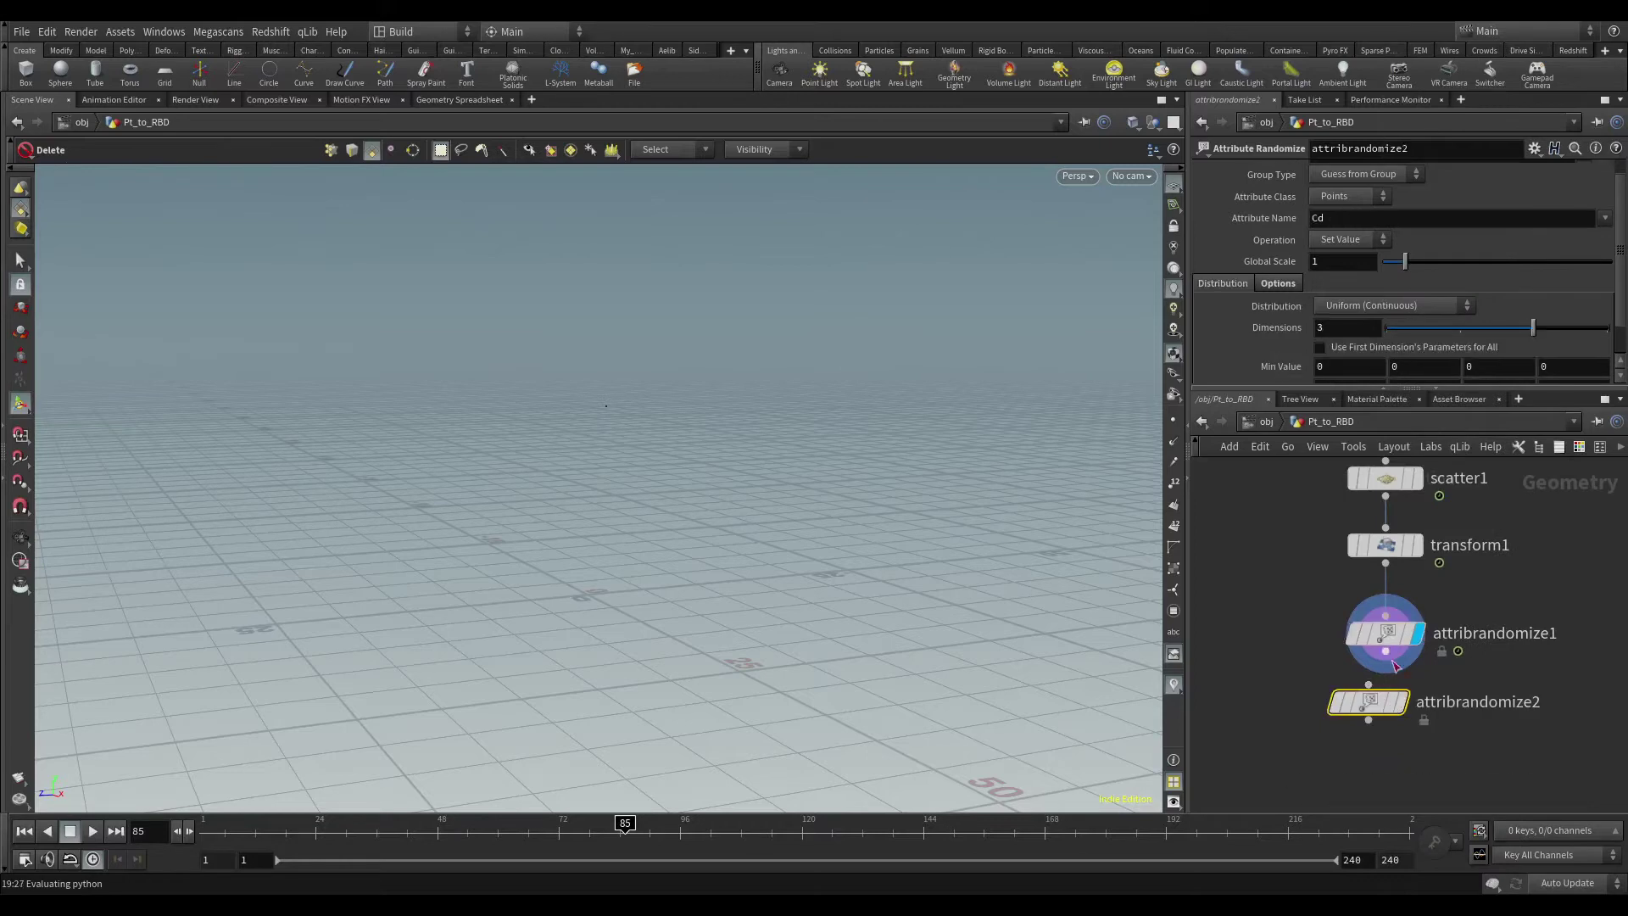
left_click_drag(1376, 712, 1393, 709)
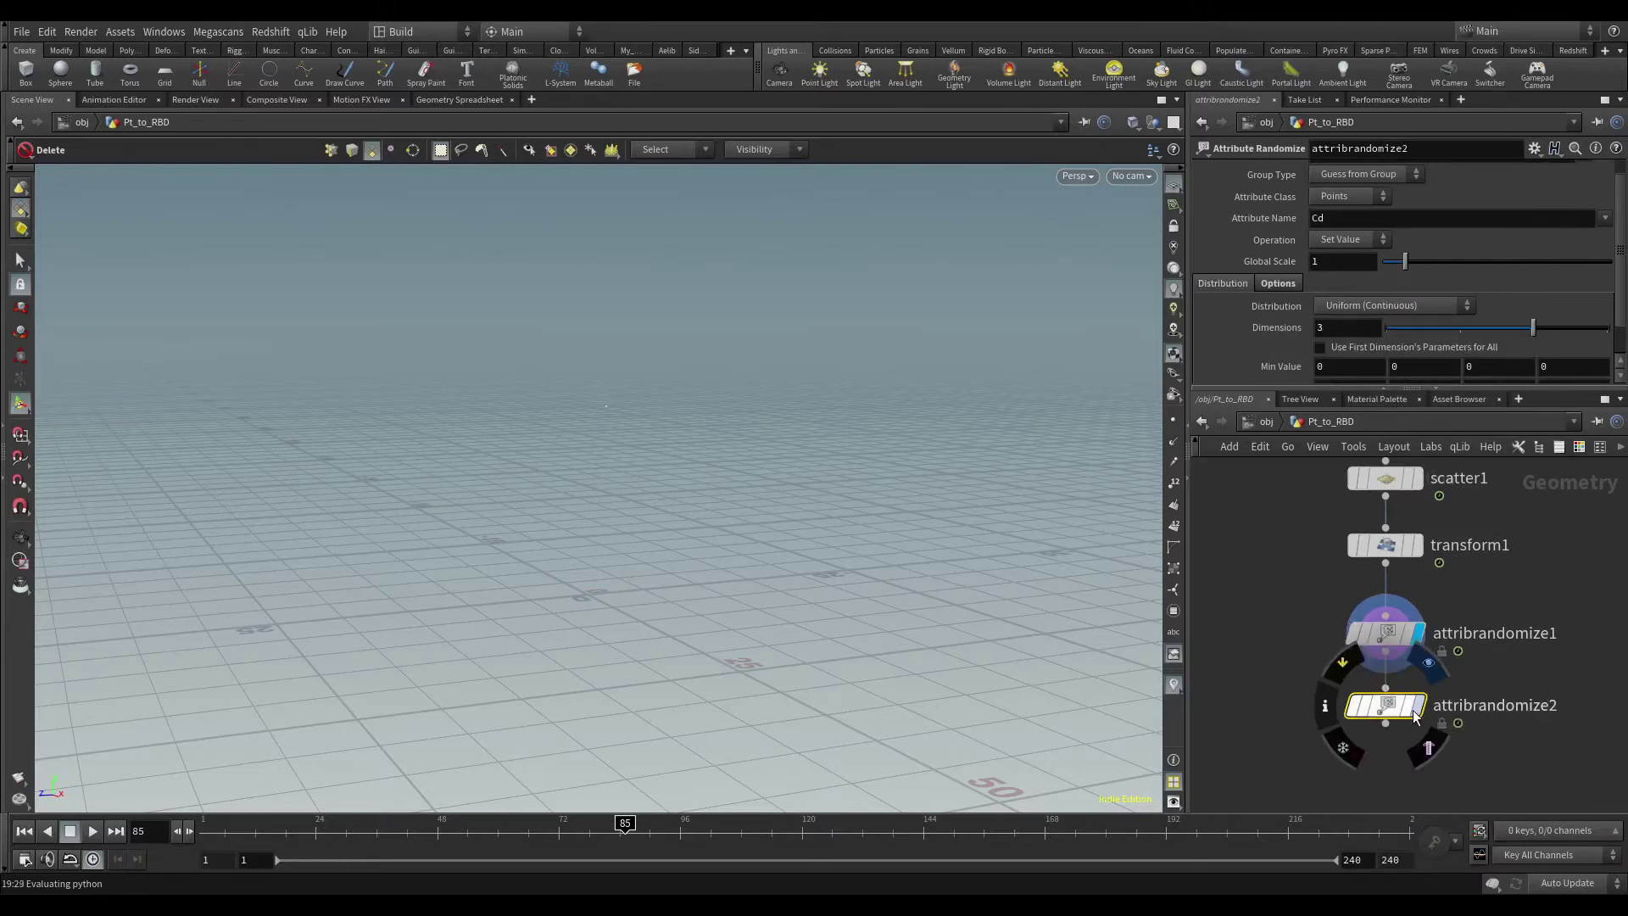
double_click(1336, 218)
type("or")
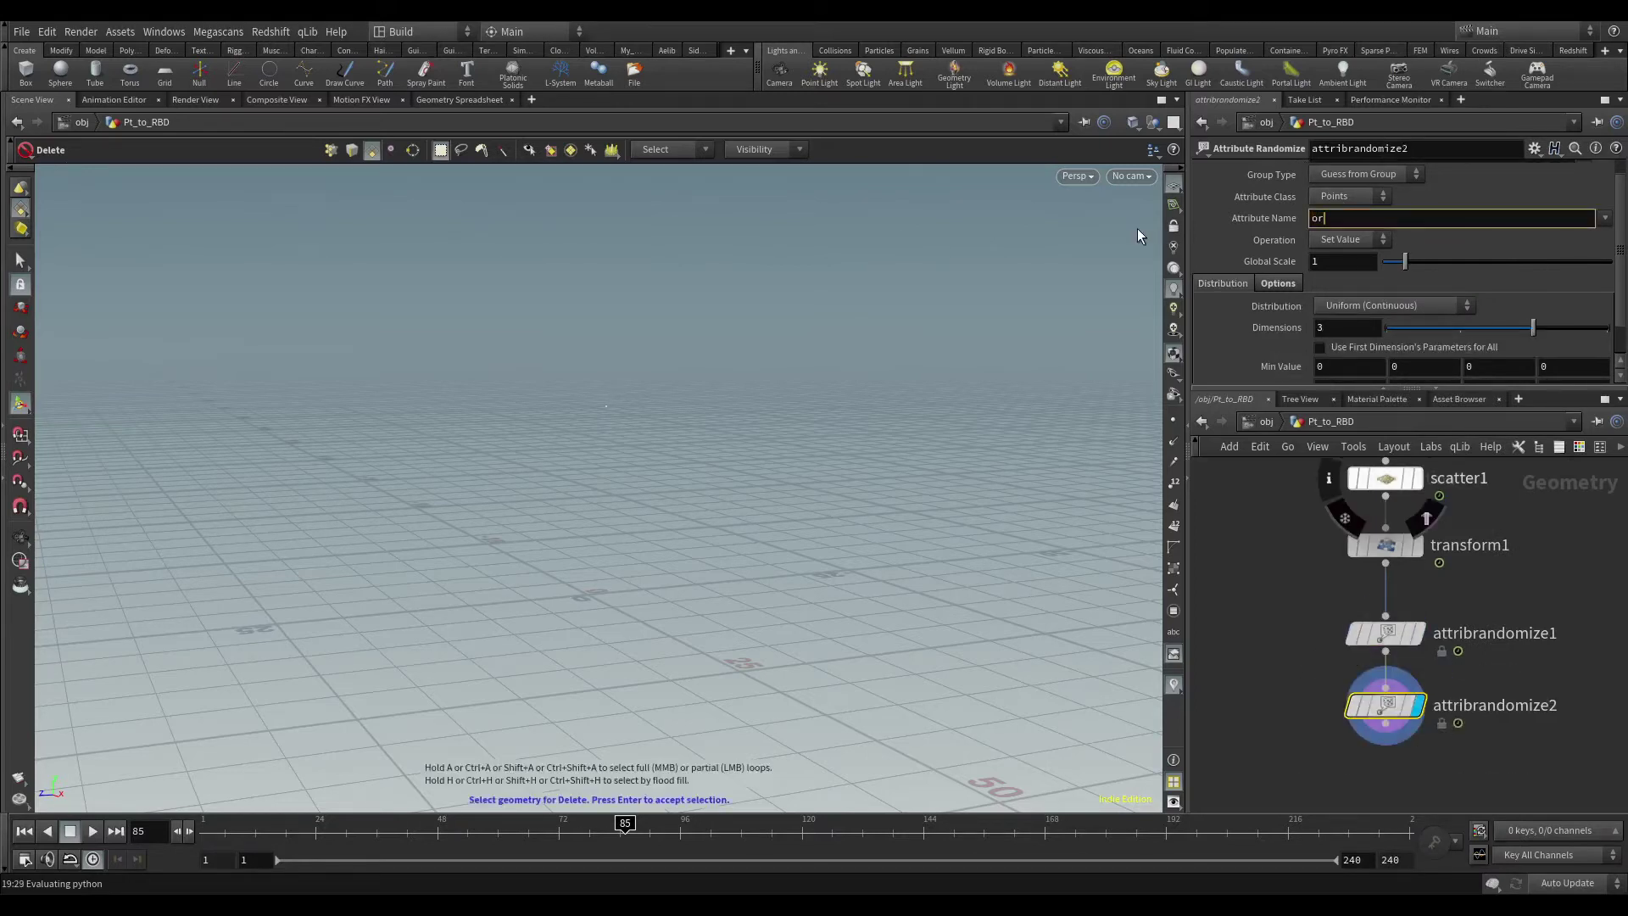
type("ient")
key("Return")
left_click(1581, 330)
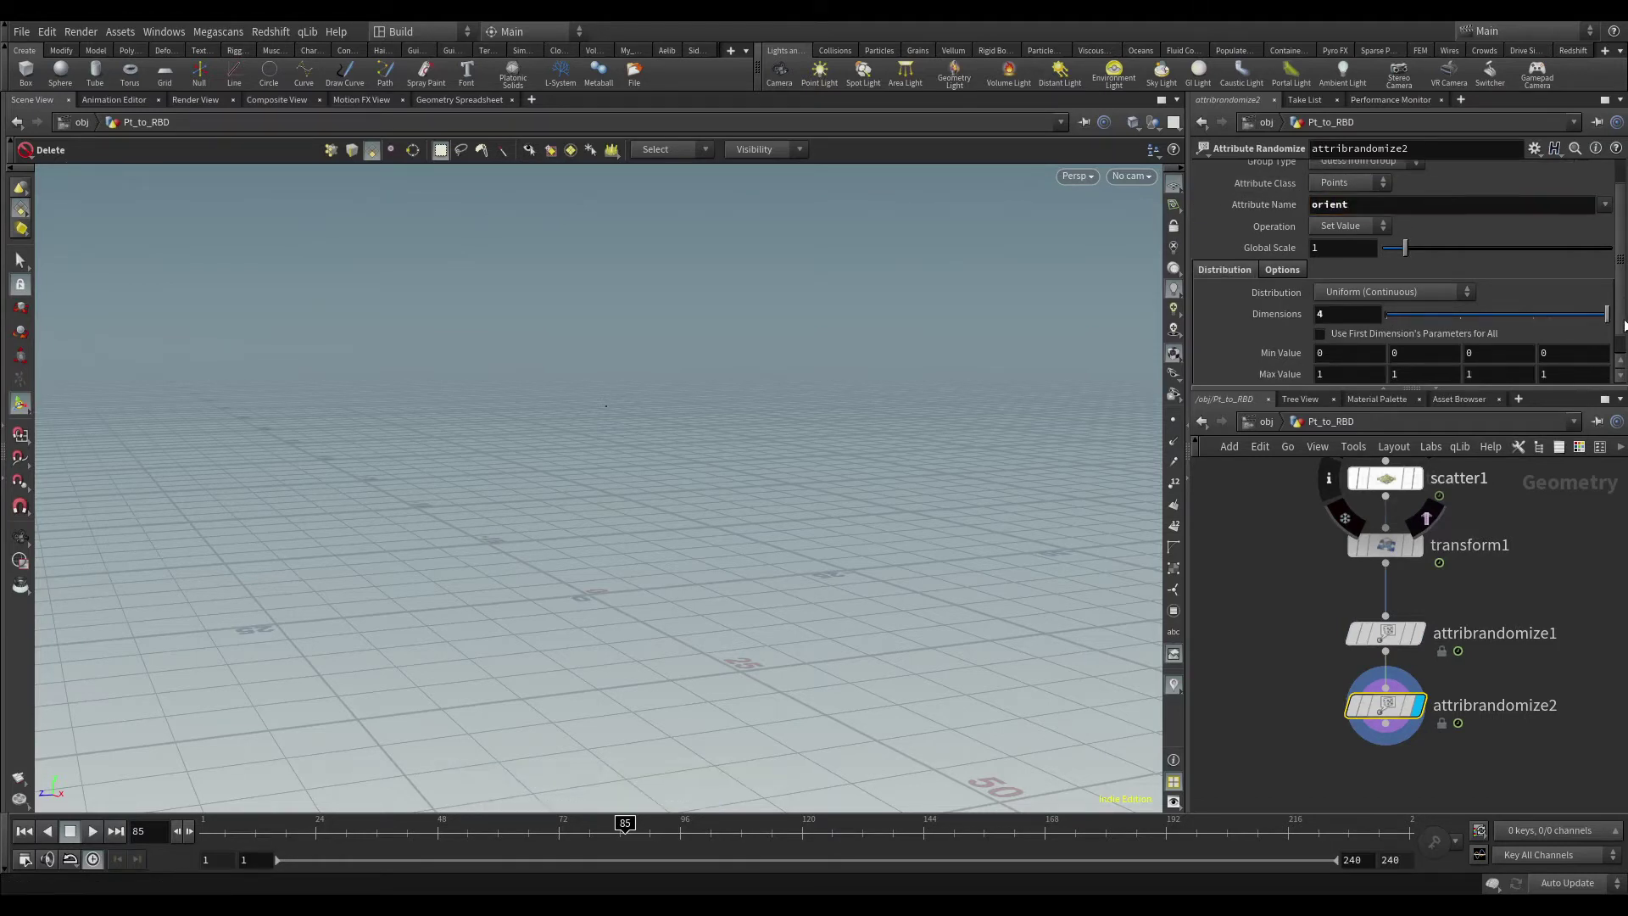
scroll(1368, 378, "down", 1)
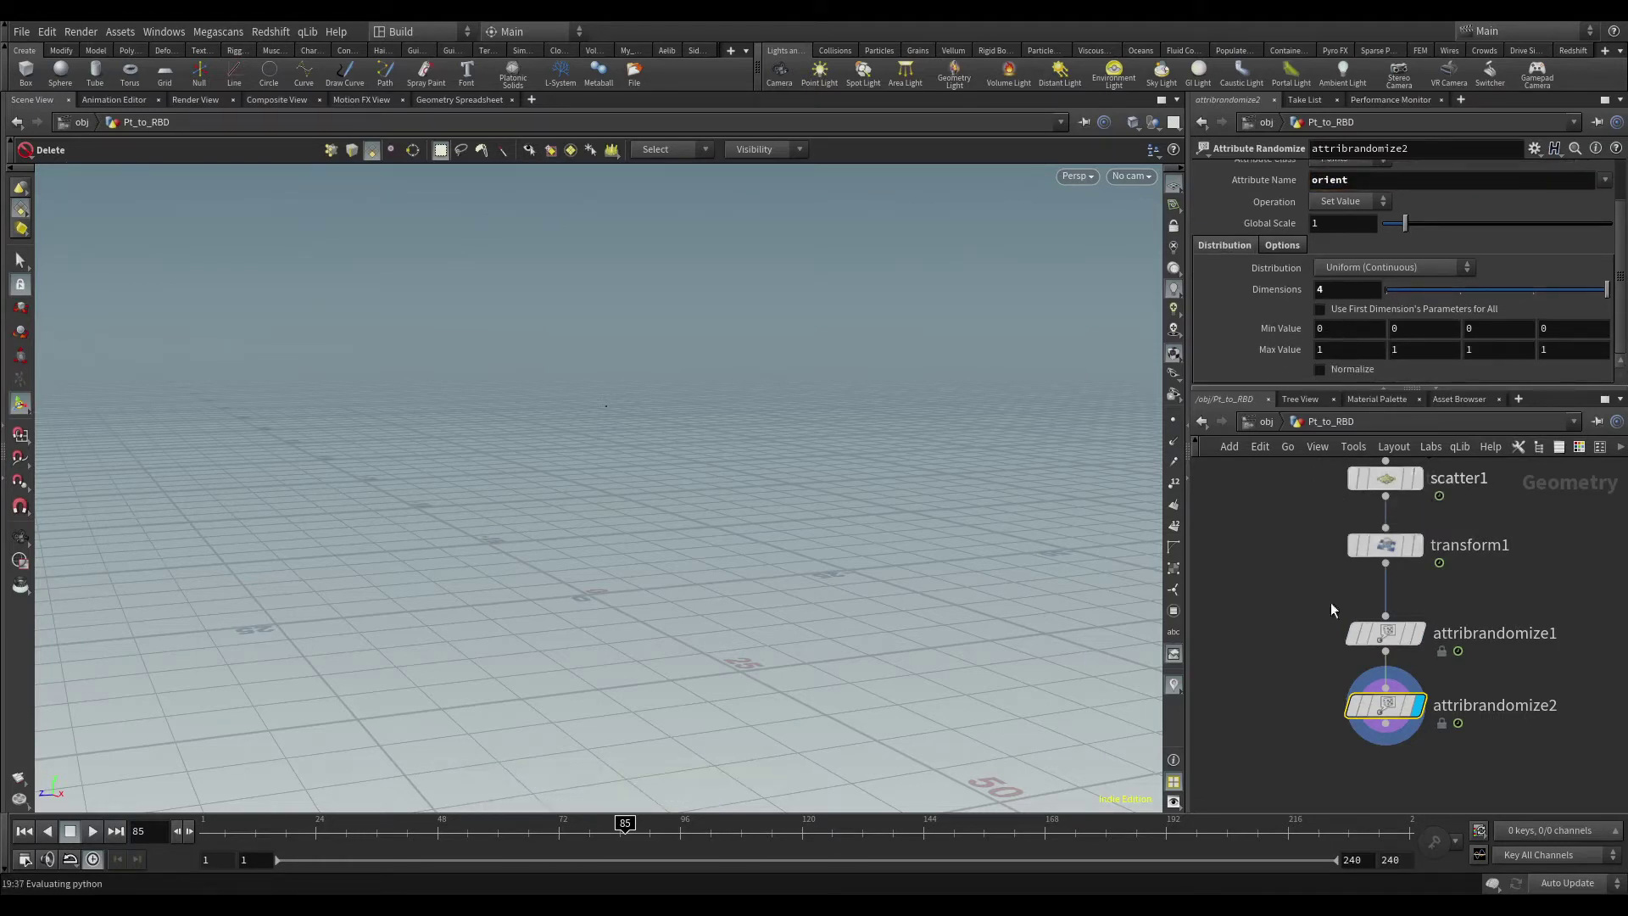
Step: Replace attribrandomize2's Global Seed 6102 with $F in the Options tab
left_click(1275, 244)
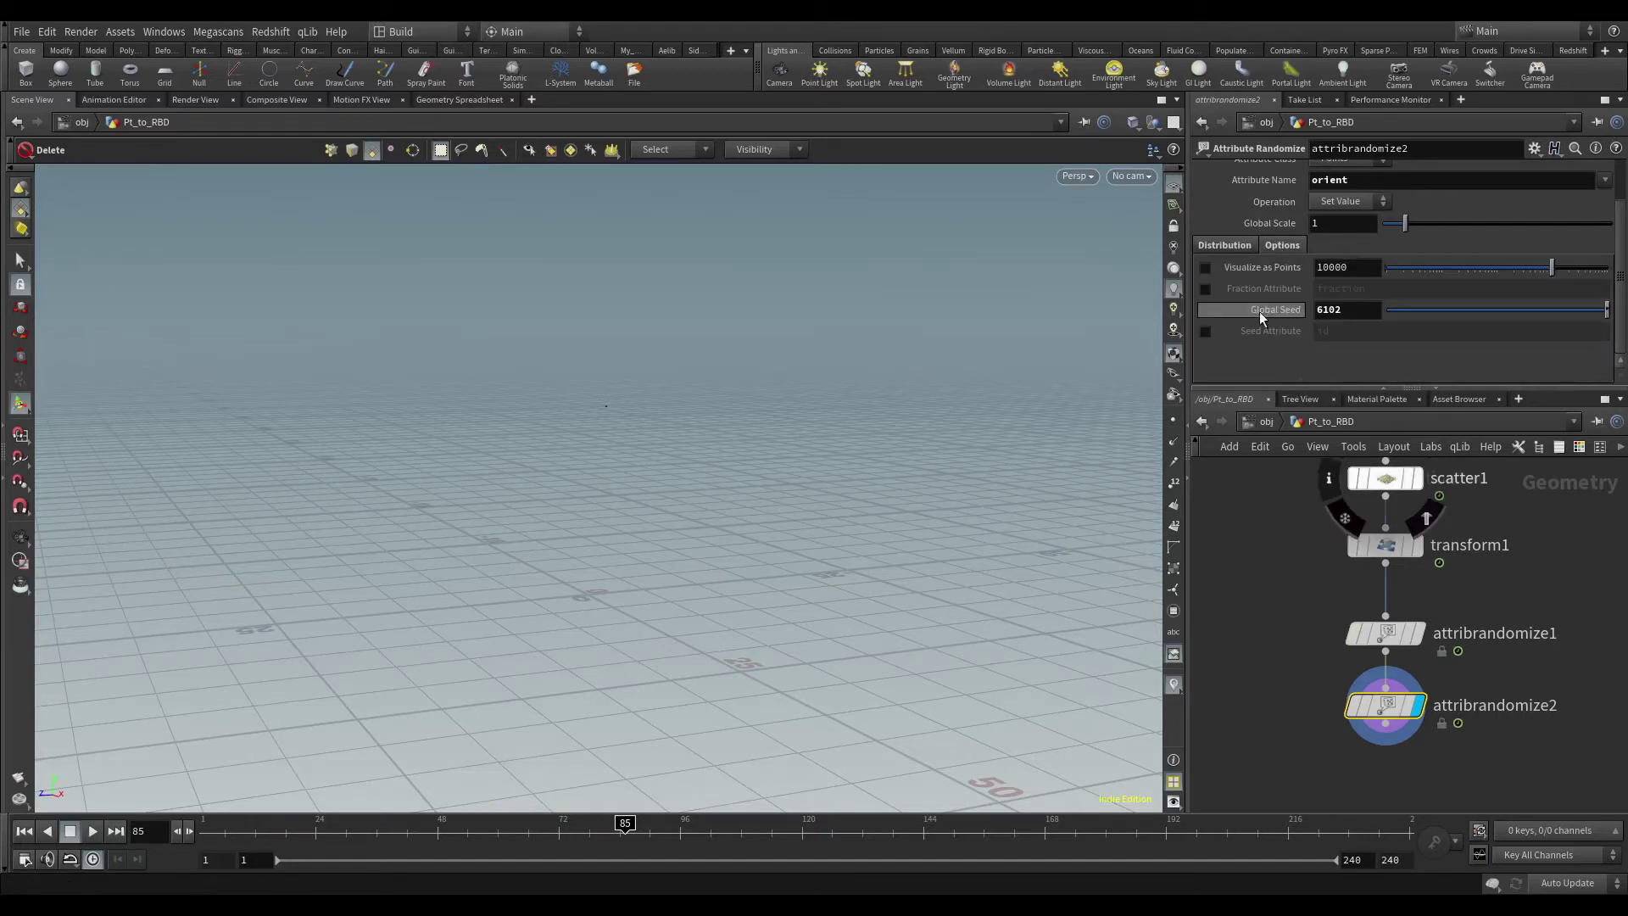
double_click(1349, 310)
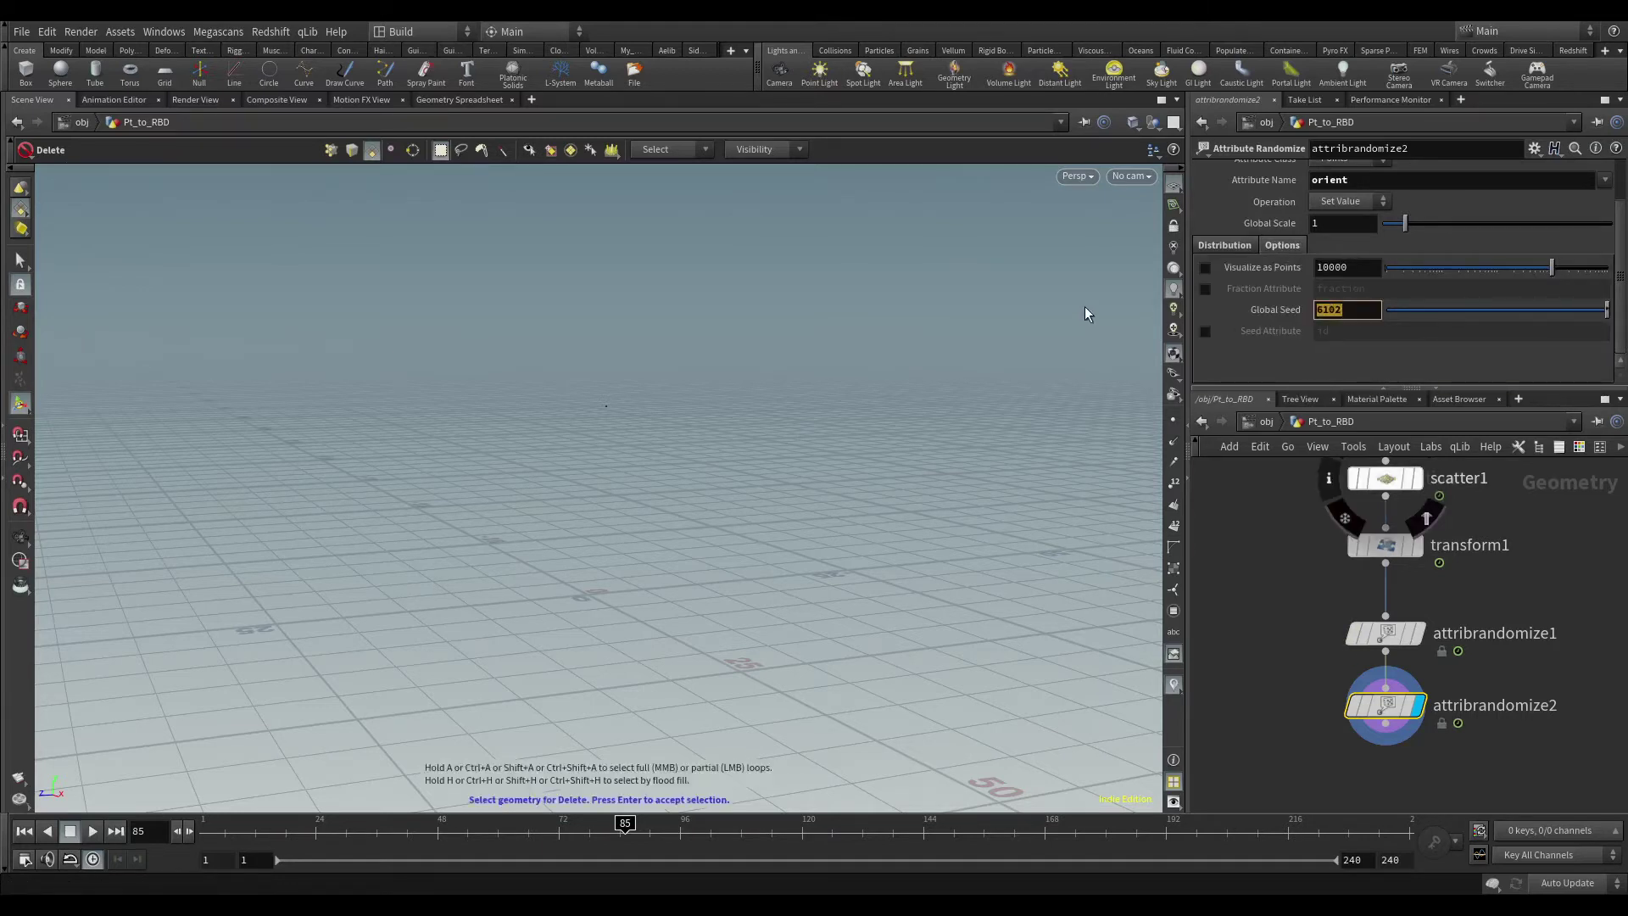
key("BackSpace")
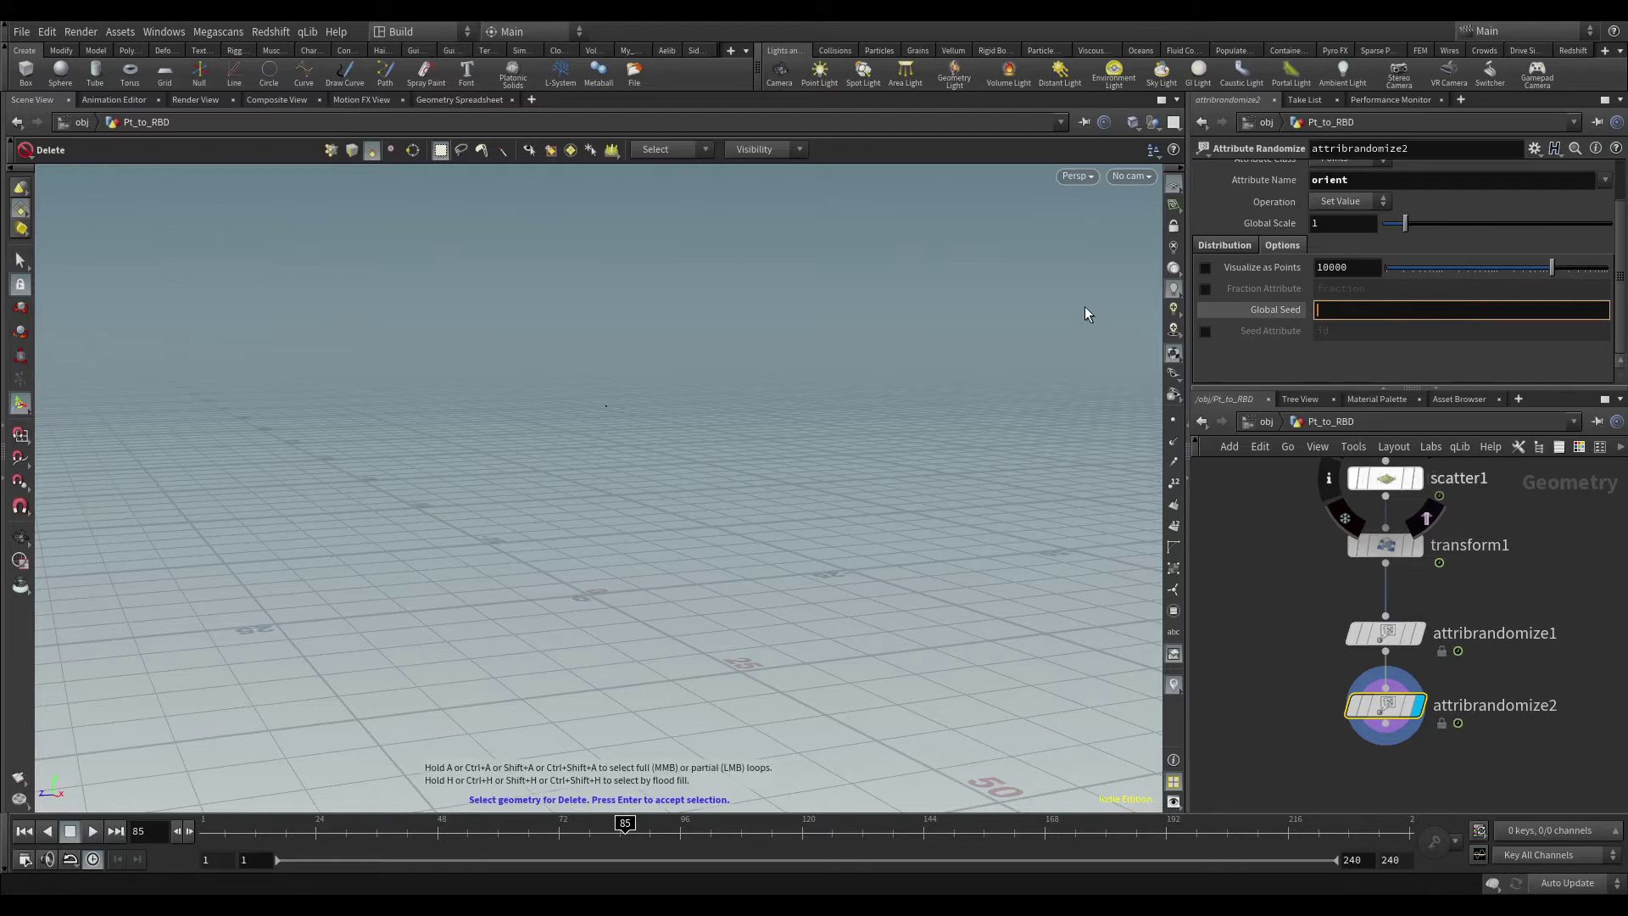
type("$F")
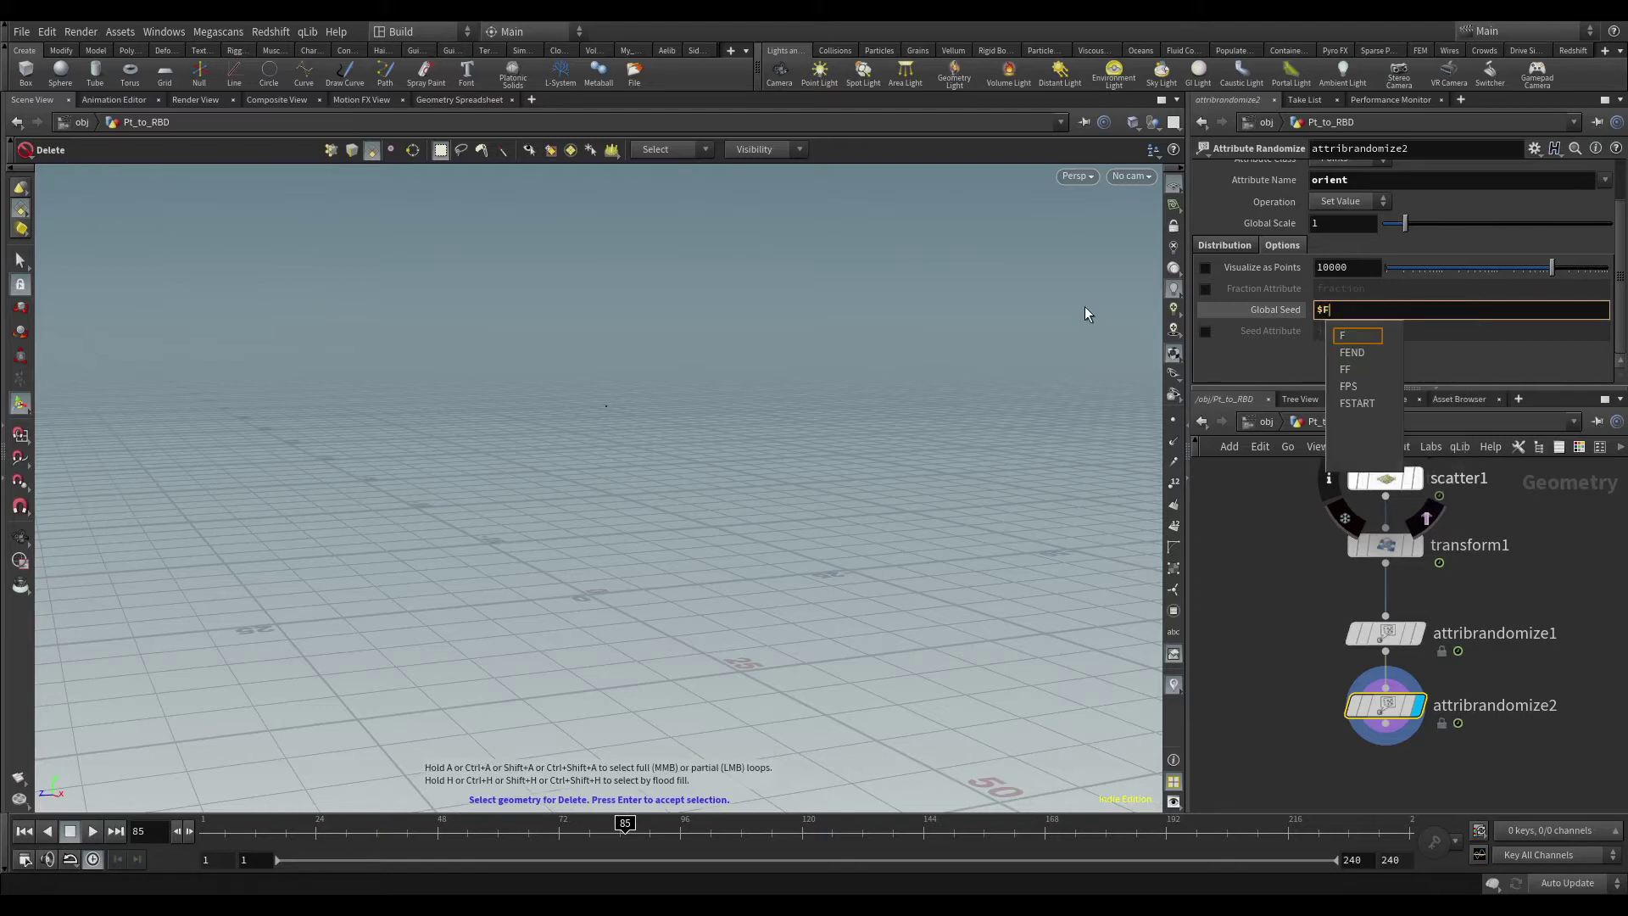
left_click(1393, 634)
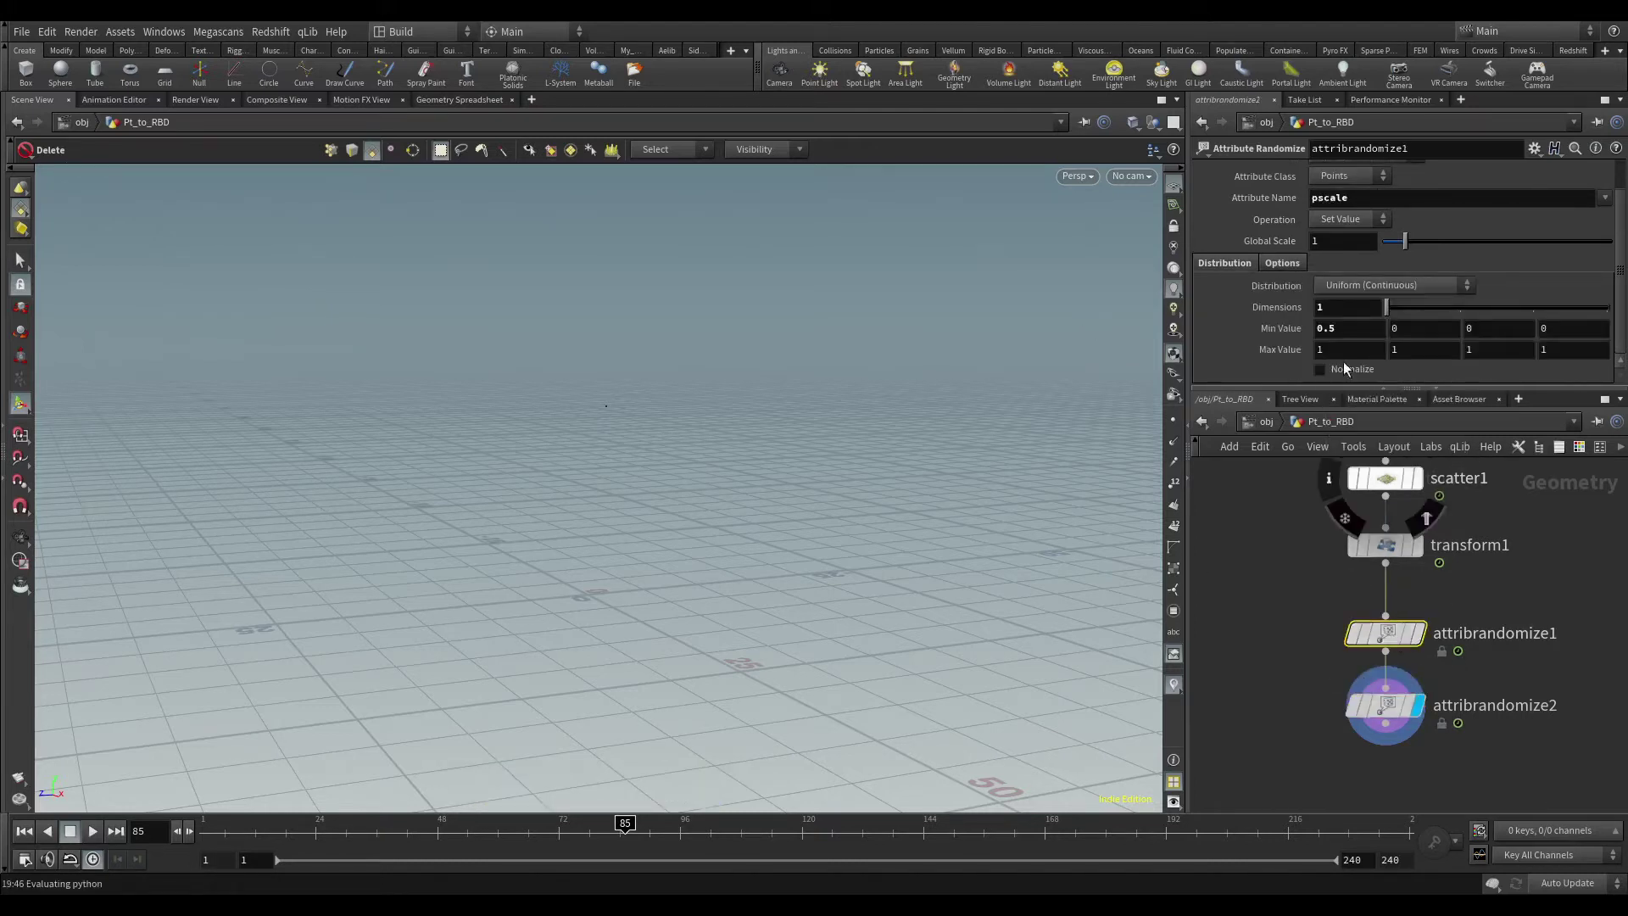
Step: Set attribrandomize1's Global Seed to $F
left_click(1288, 262)
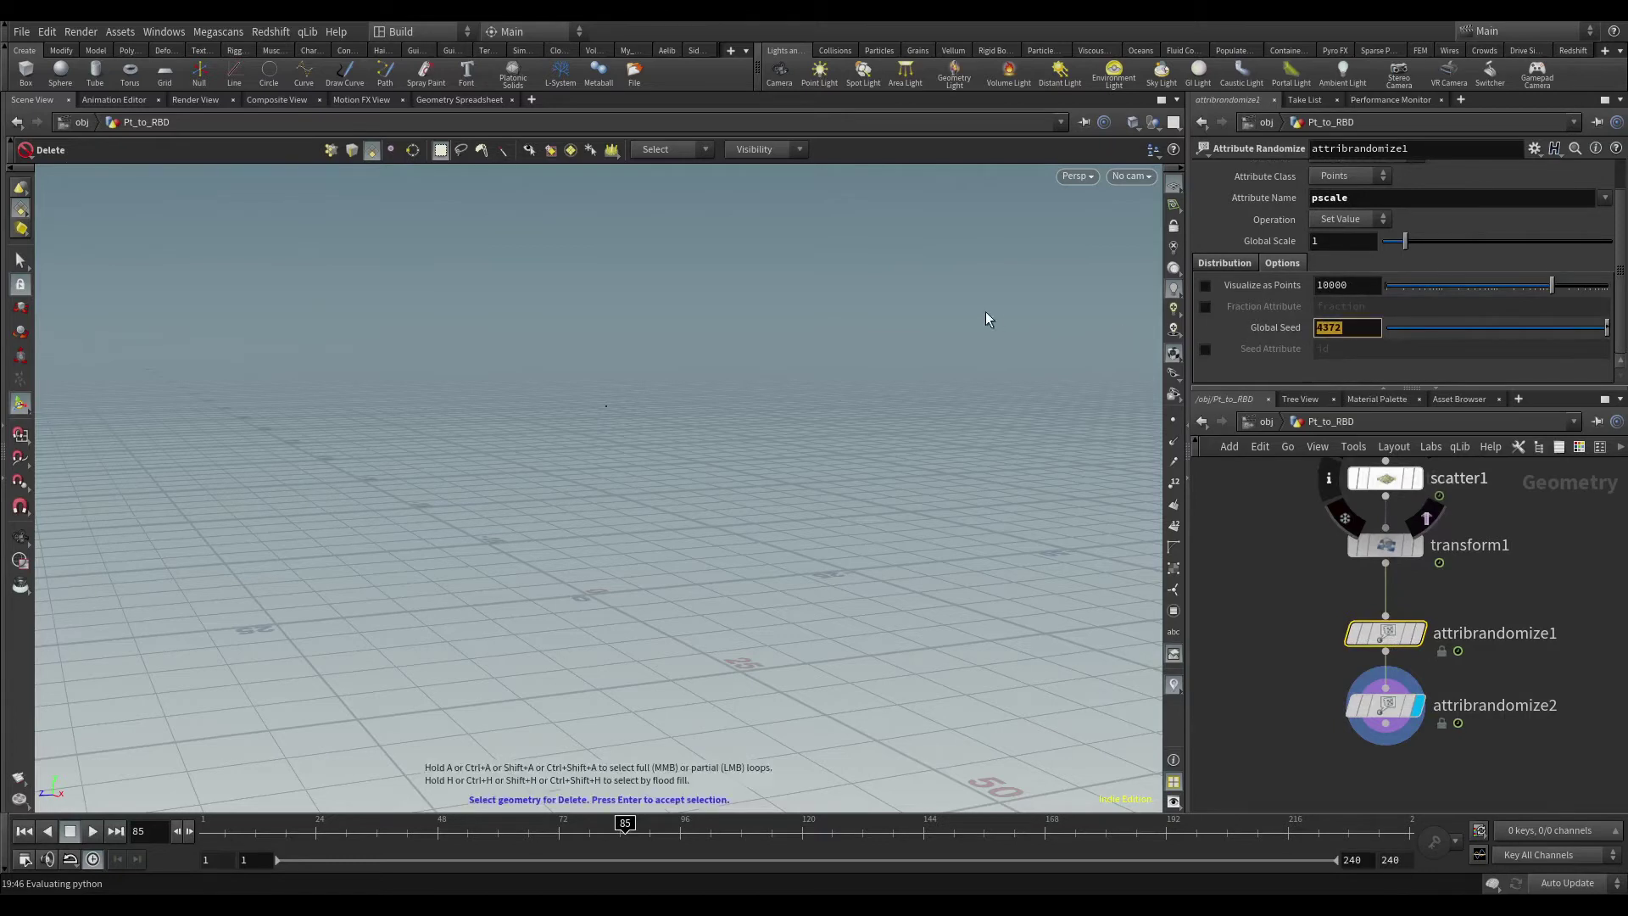
type("$F")
left_click(1294, 759)
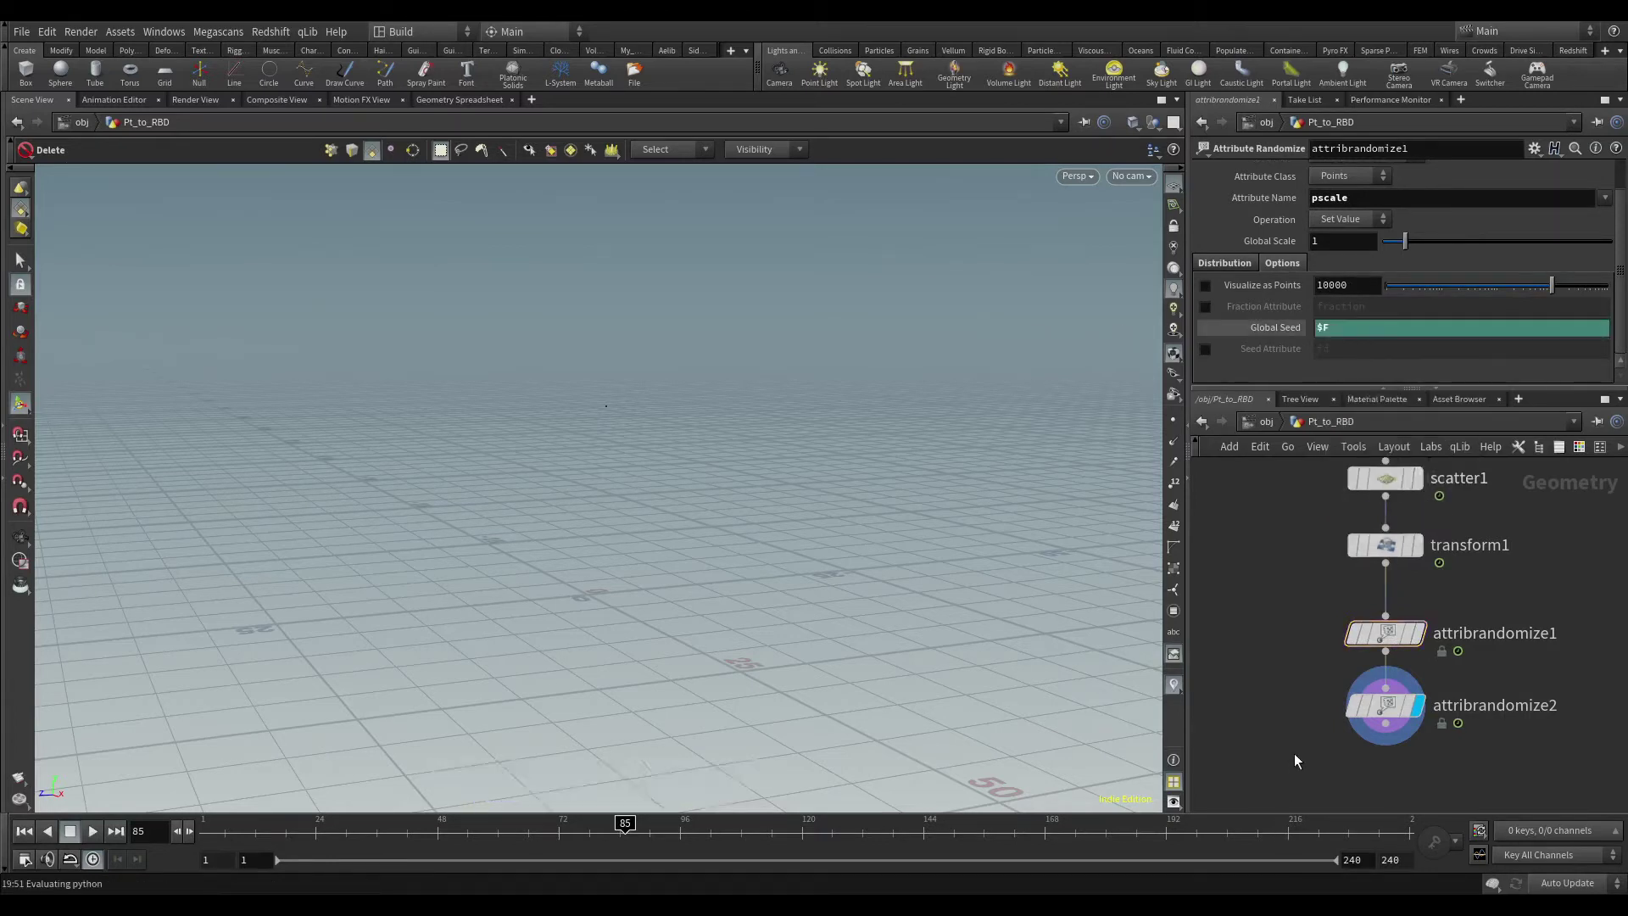
Step: Check pscale and orient per frame in the Geometry Spreadsheet while scrubbing the timeline
left_click(471, 101)
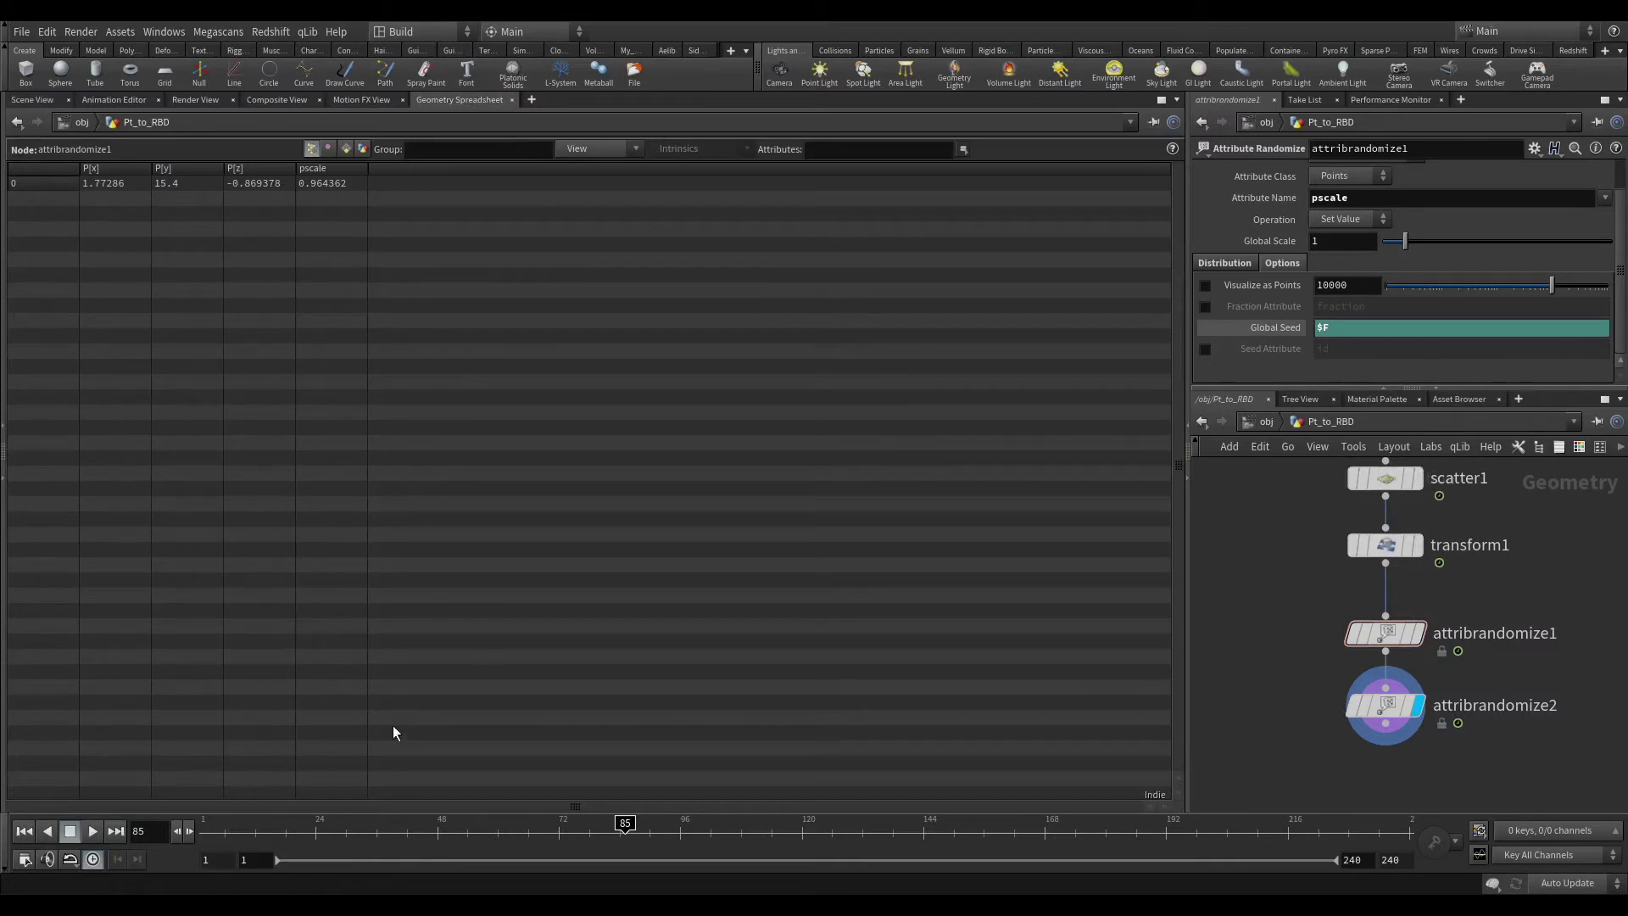
left_click(1384, 705)
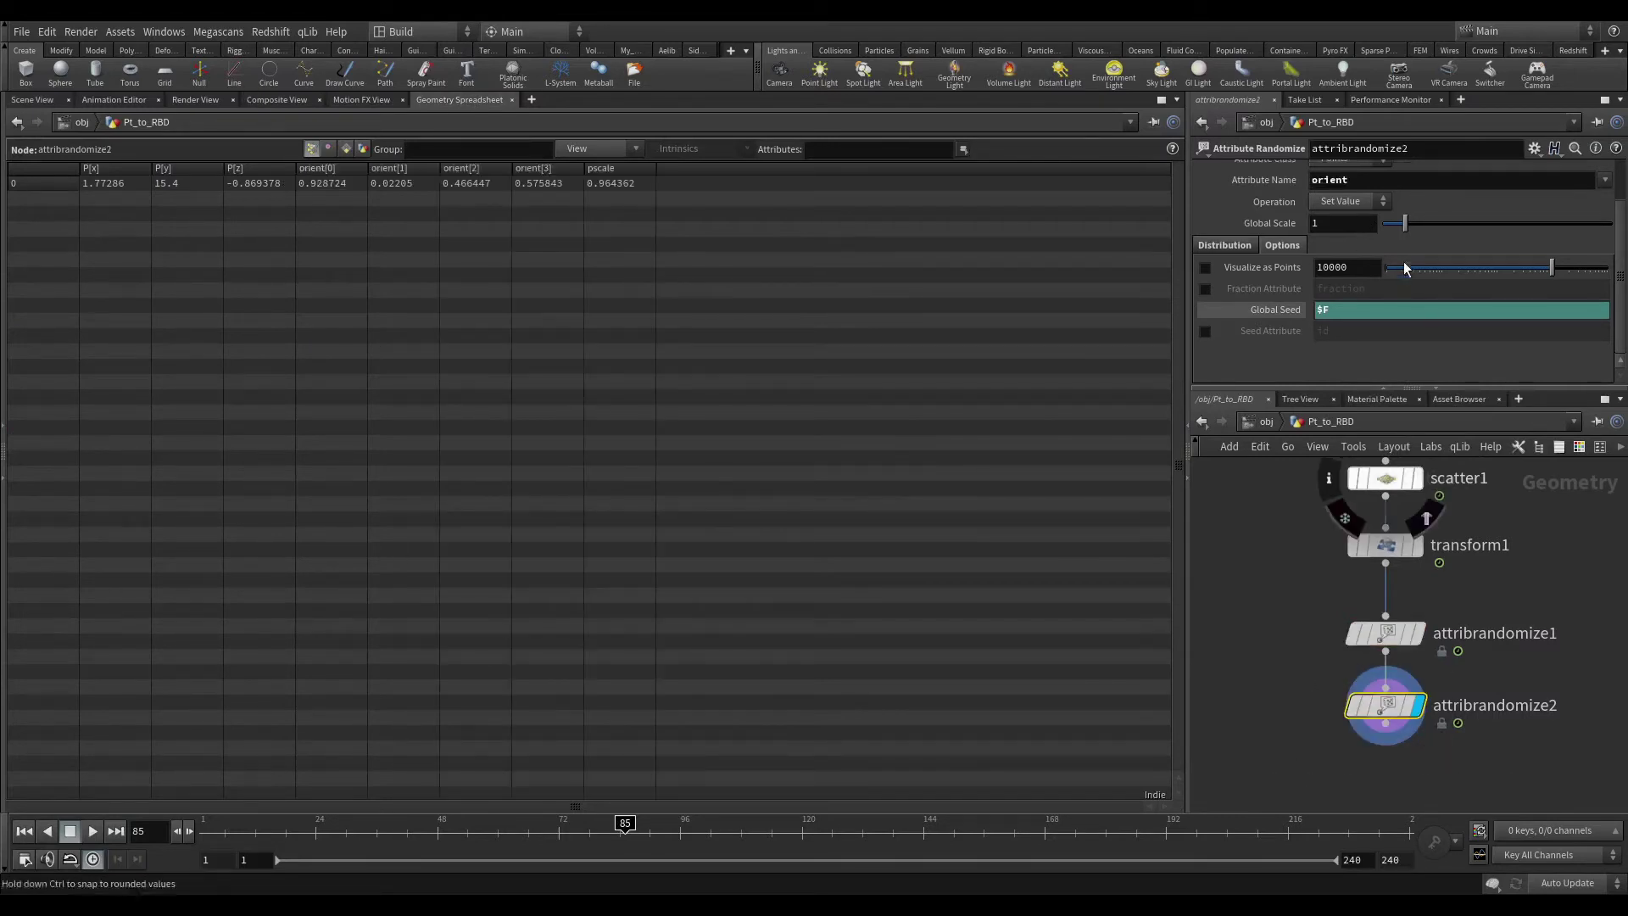
mouse_move(320, 823)
left_mouse_down()
mouse_move(275, 822)
mouse_move(373, 823)
mouse_move(340, 823)
left_mouse_up()
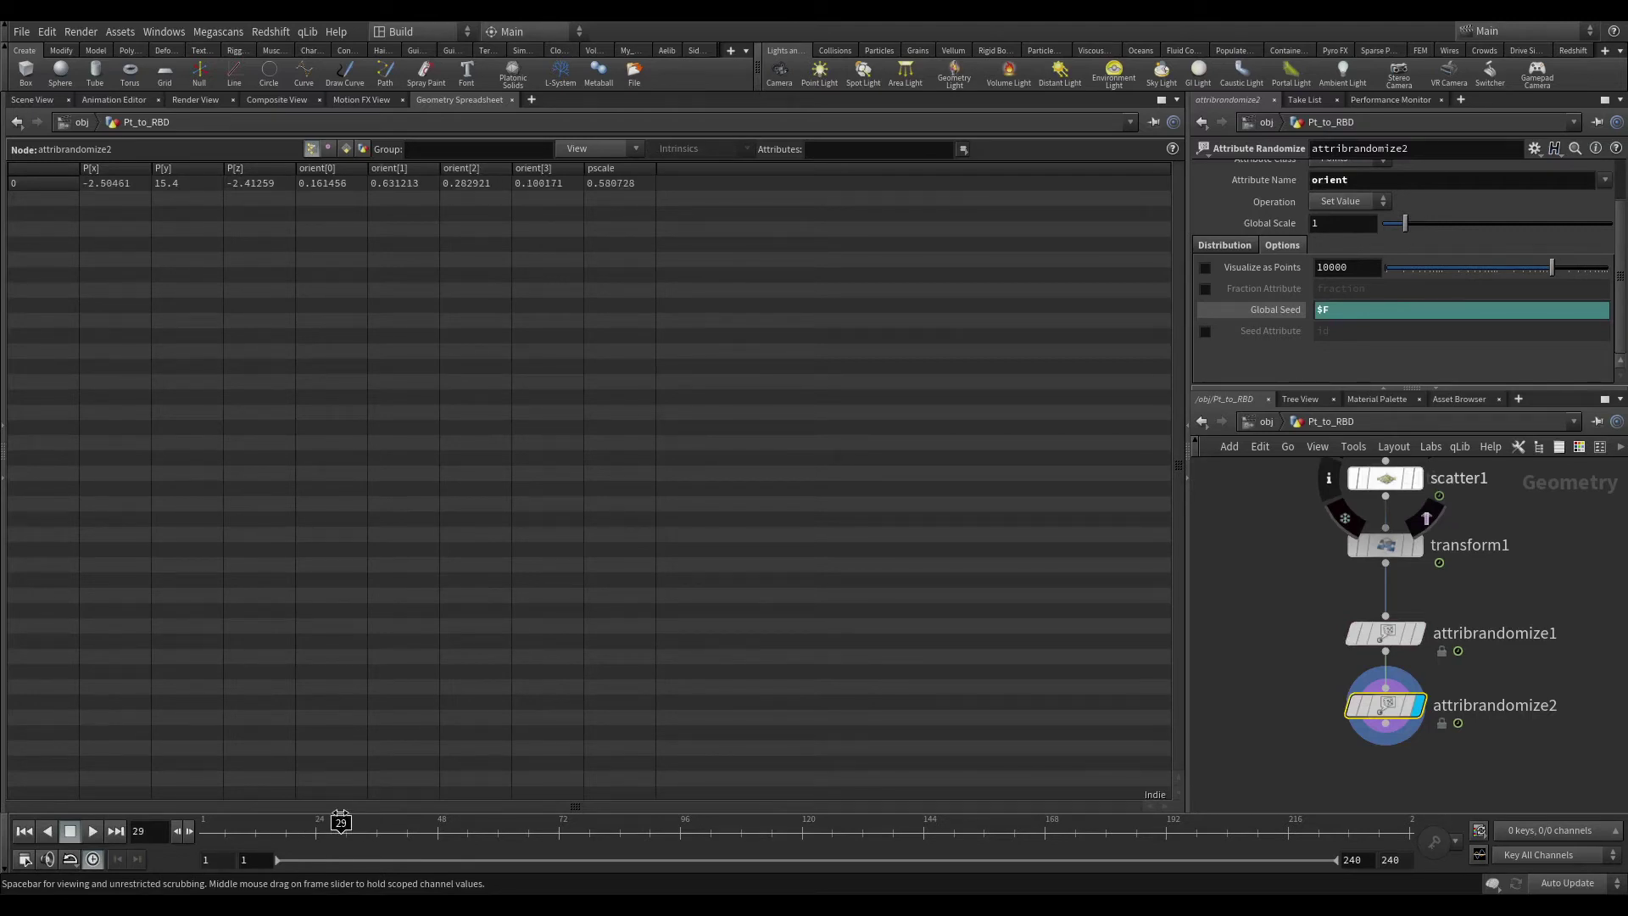
left_click(657, 822)
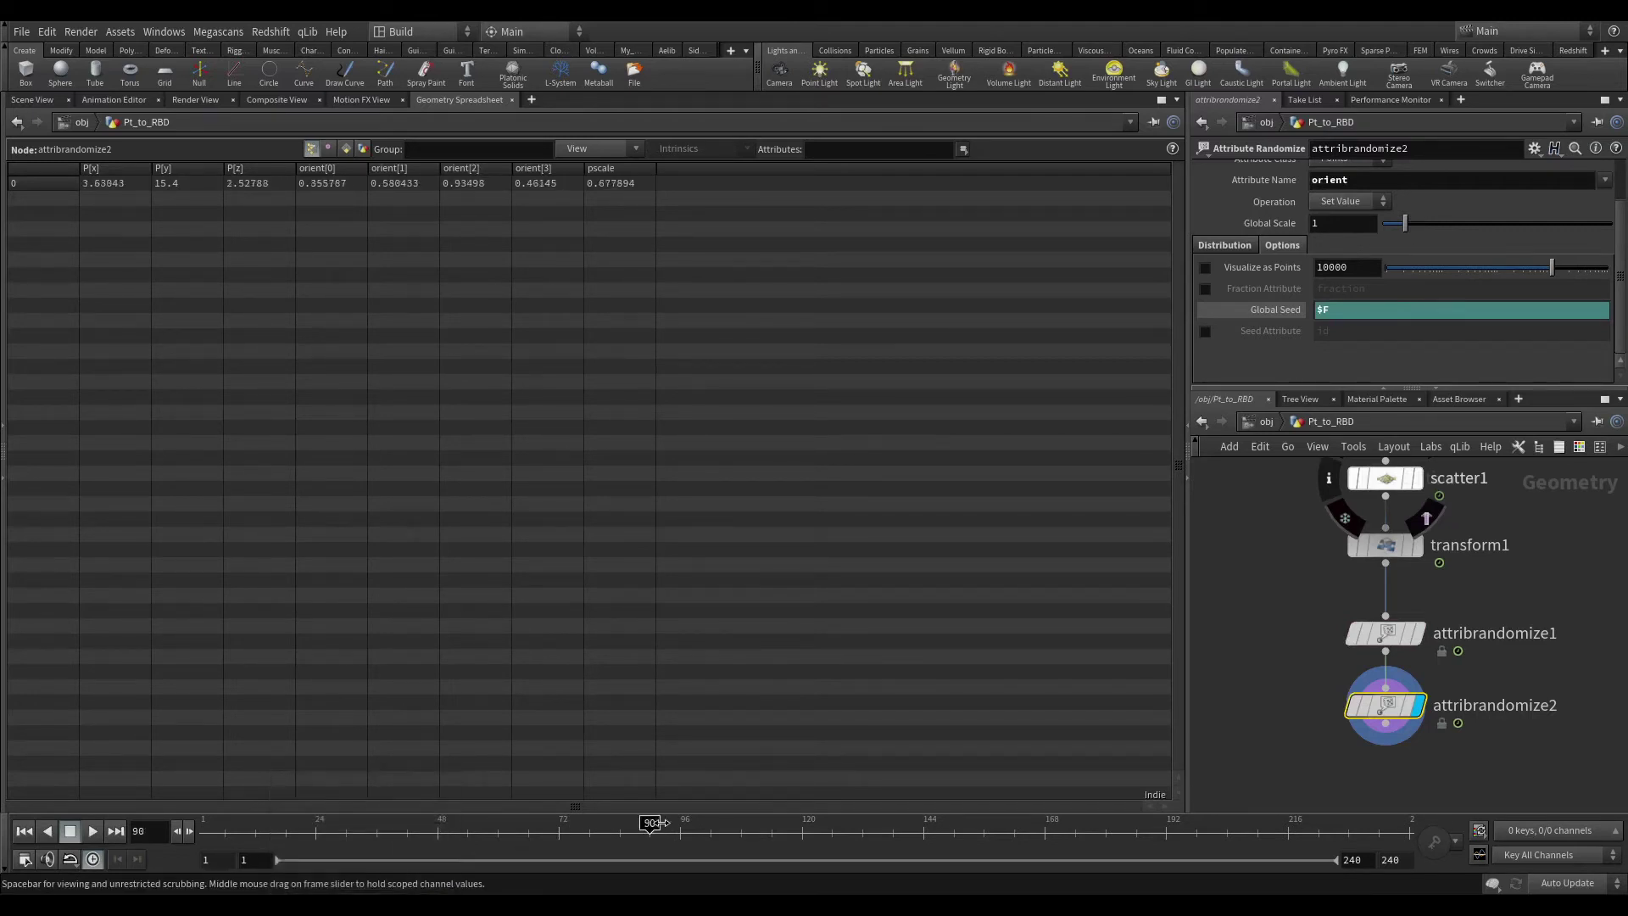
mouse_move(657, 823)
left_mouse_down()
mouse_move(762, 823)
mouse_move(307, 823)
left_mouse_up()
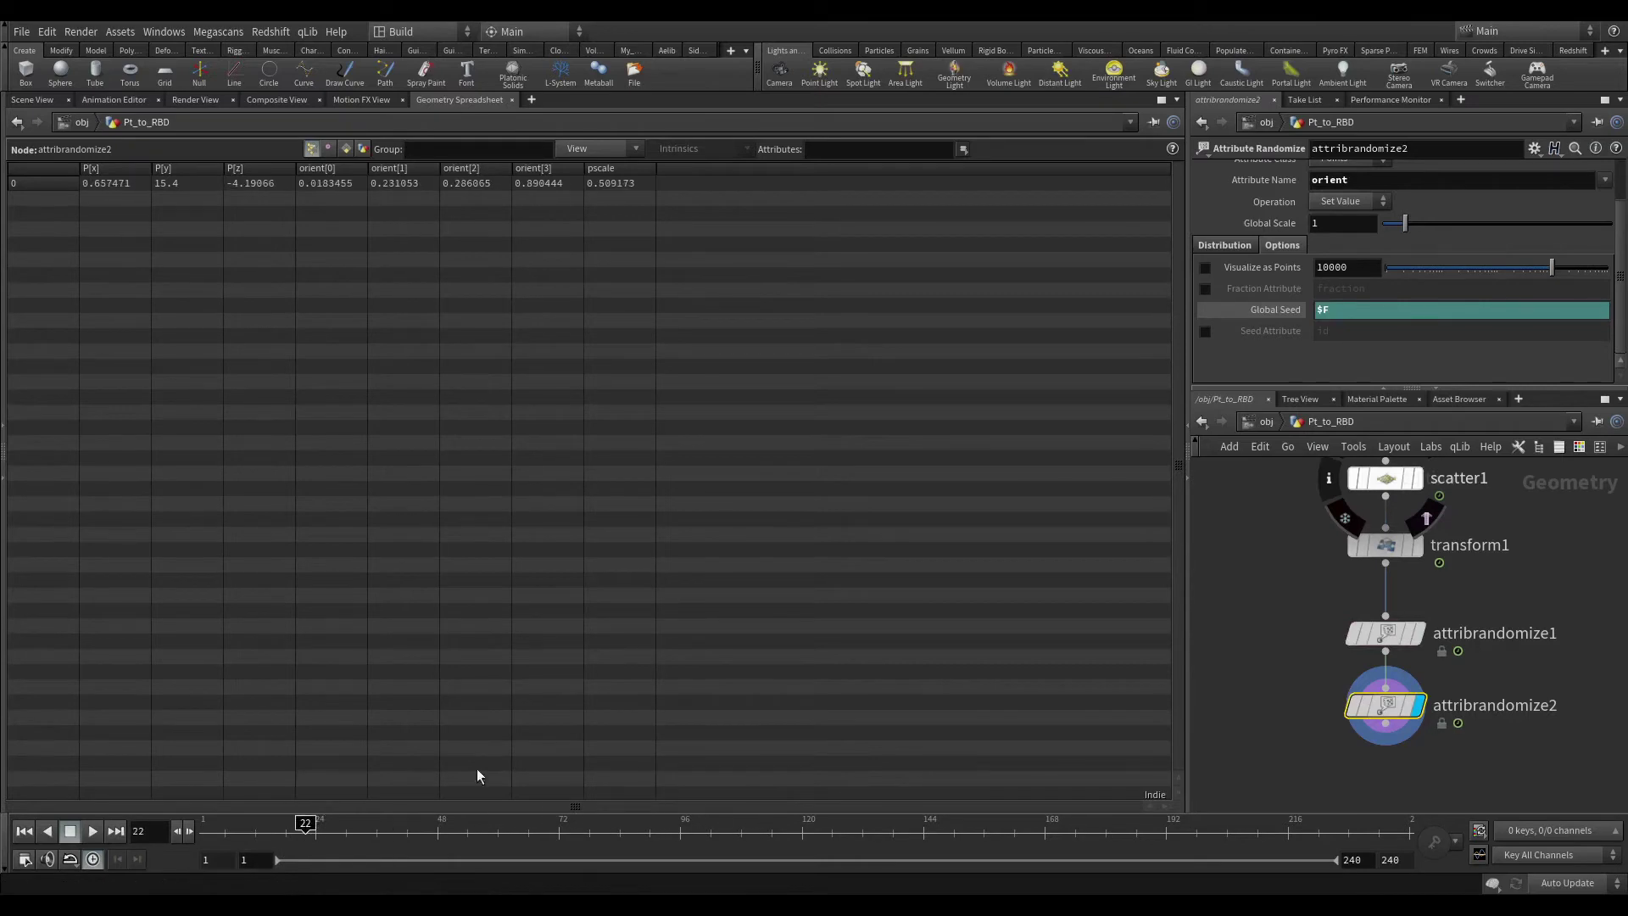
left_click(32, 100)
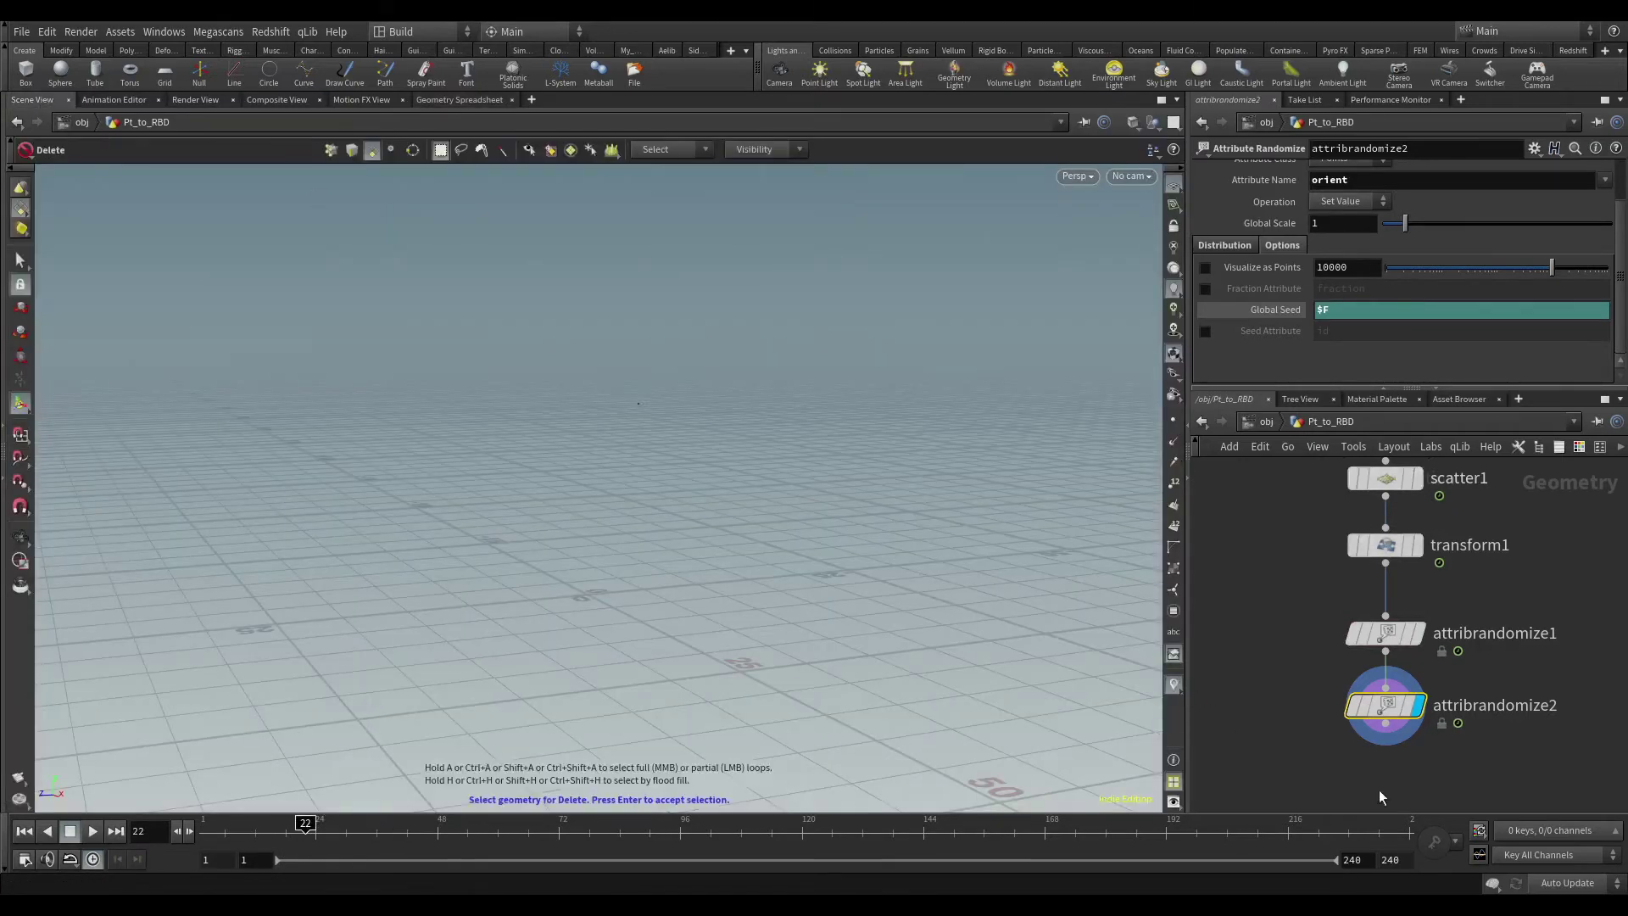
scroll(1378, 790, "down", 2)
mouse_move(1379, 790)
middle_mouse_down()
mouse_move(1521, 730)
mouse_move(1501, 651)
middle_mouse_up()
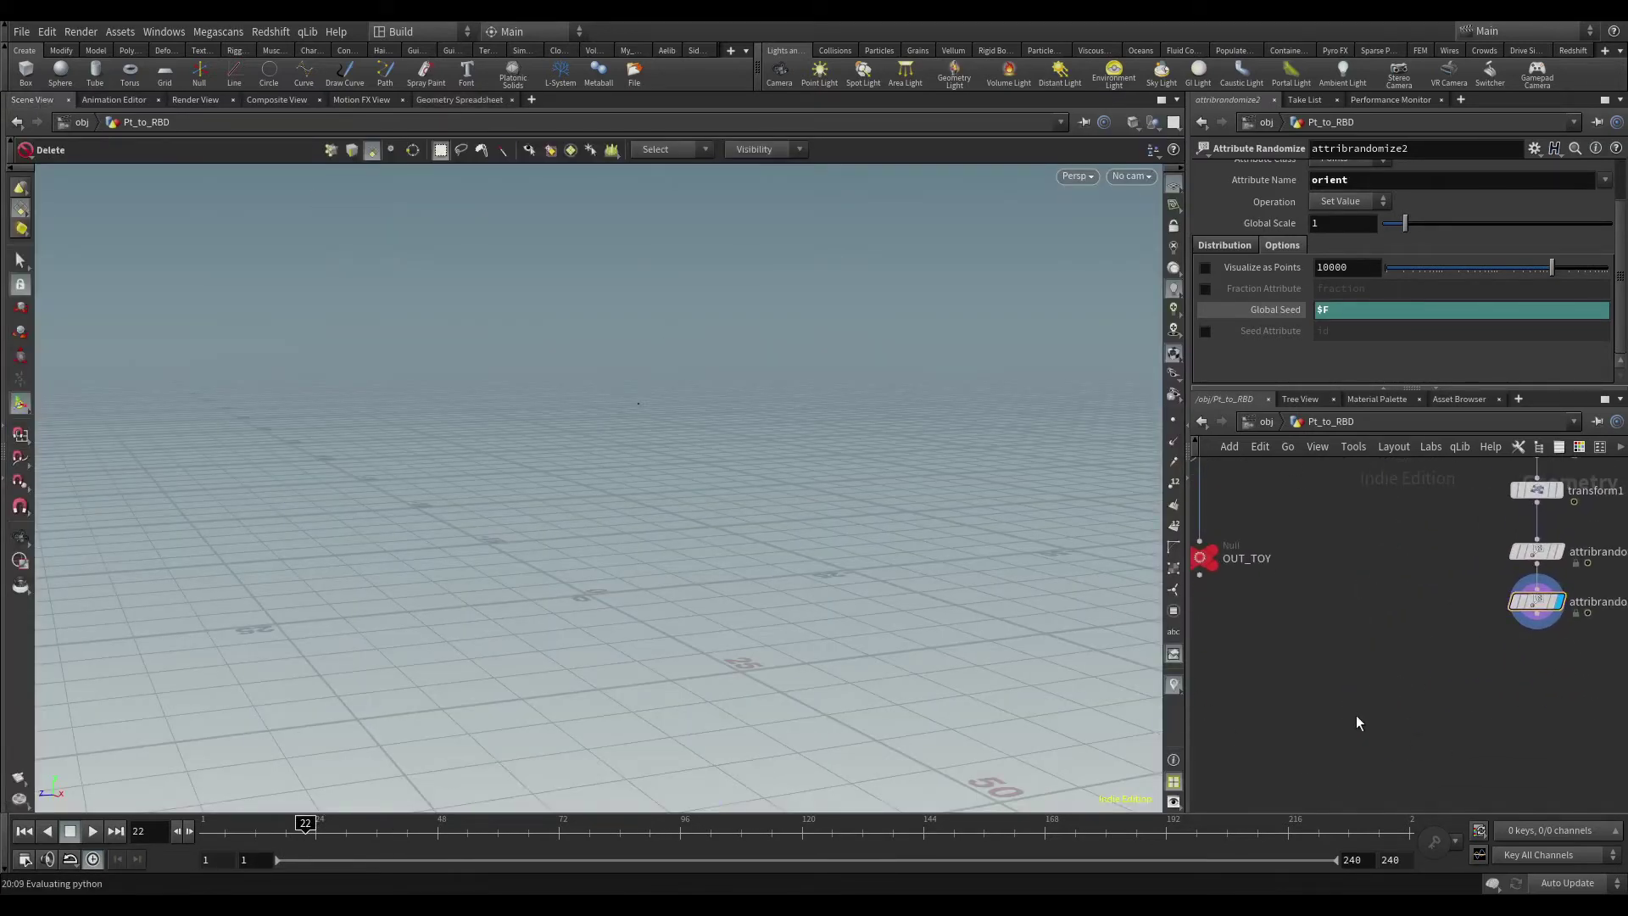
Step: Add a Copy to Points node fed by the randomized points
key("Tab")
type("c")
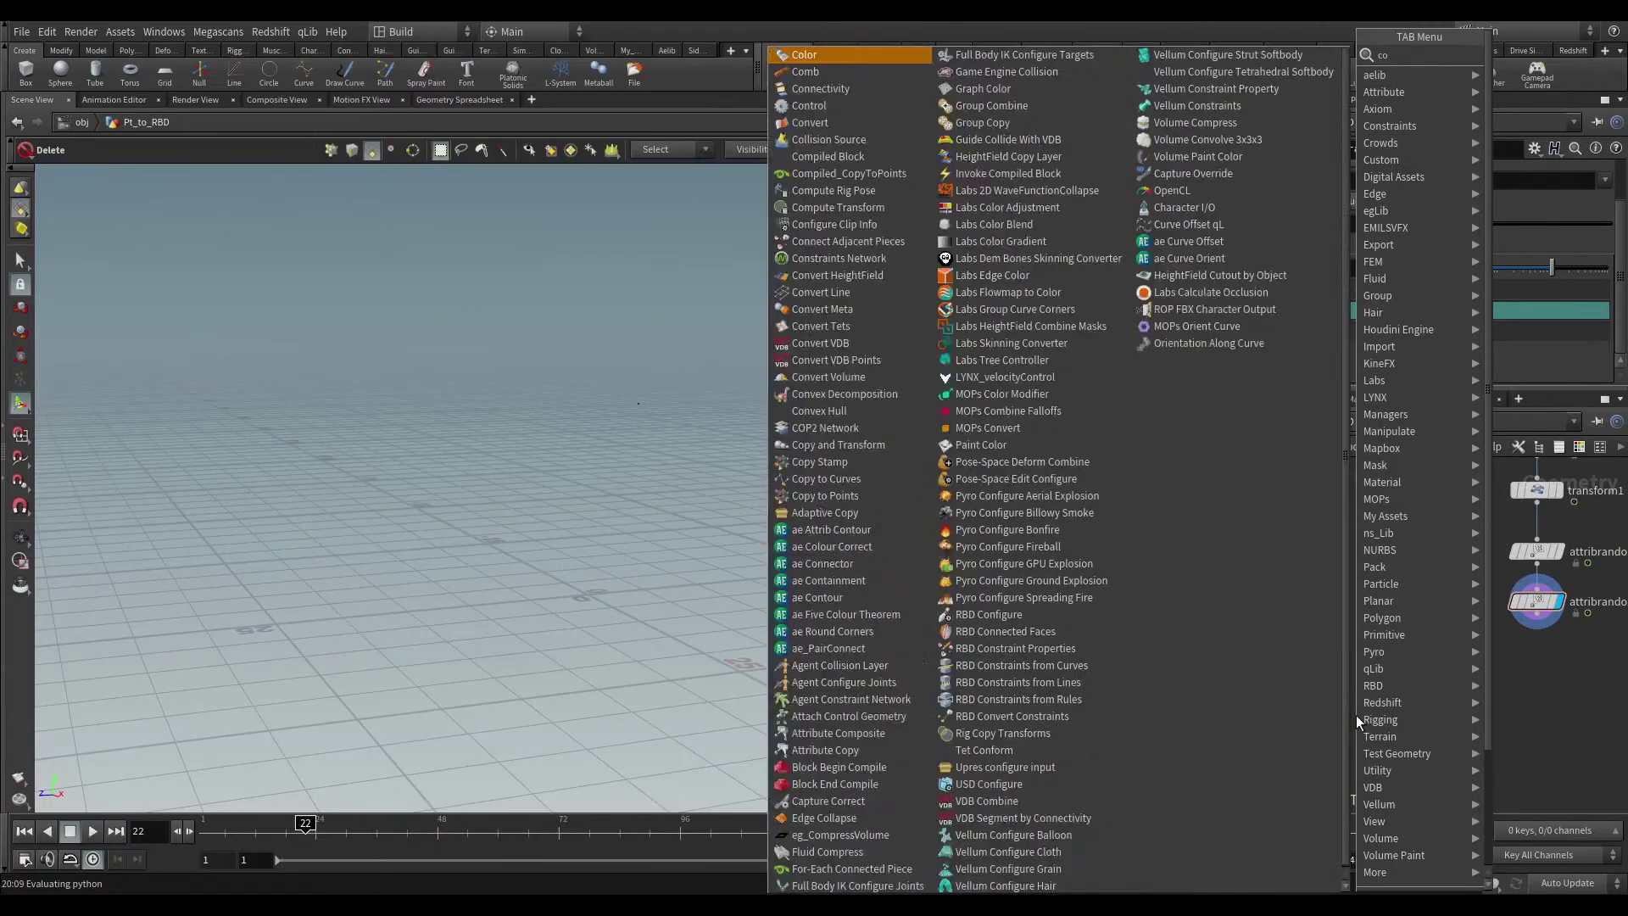
type("opy")
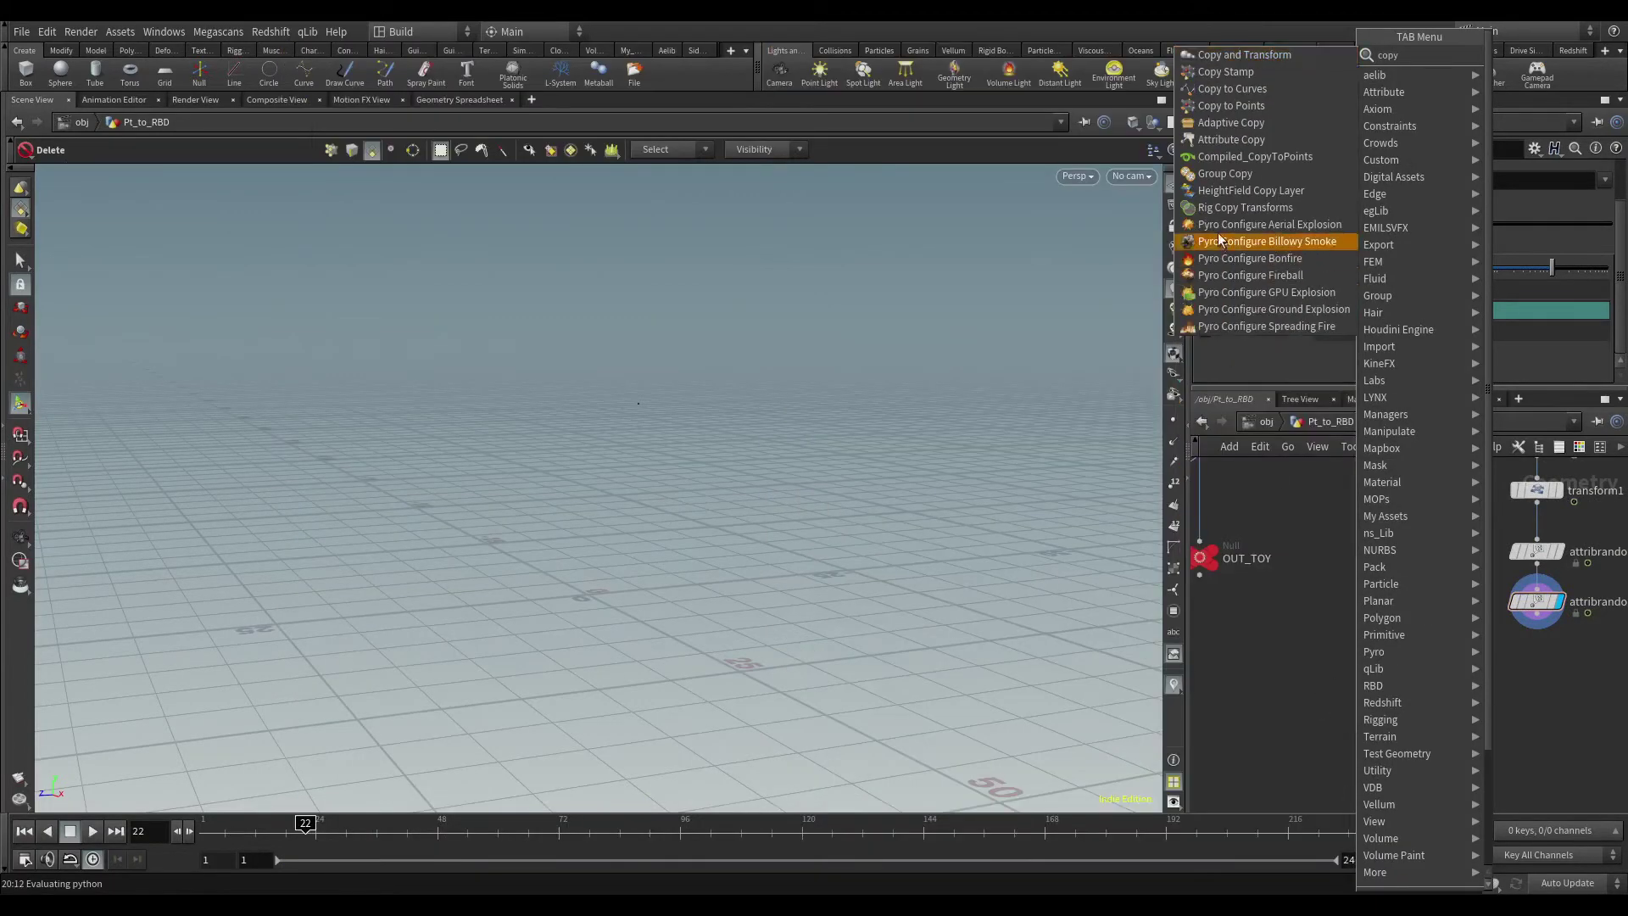
left_click(1227, 104)
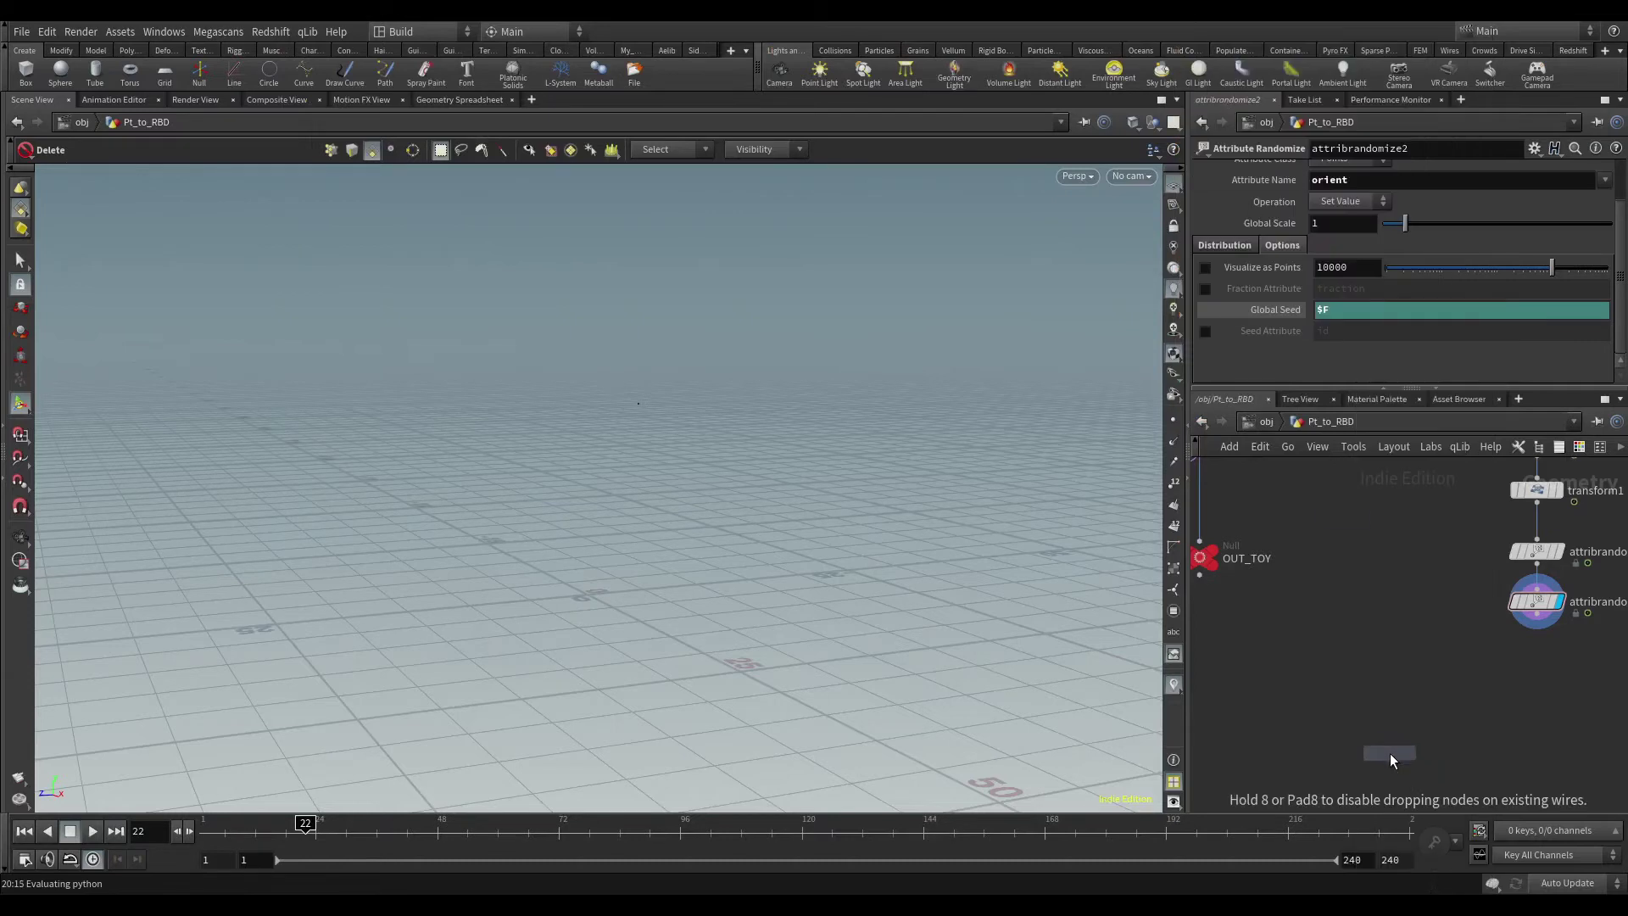
left_click(1384, 719)
left_click_drag(1539, 629, 1394, 703)
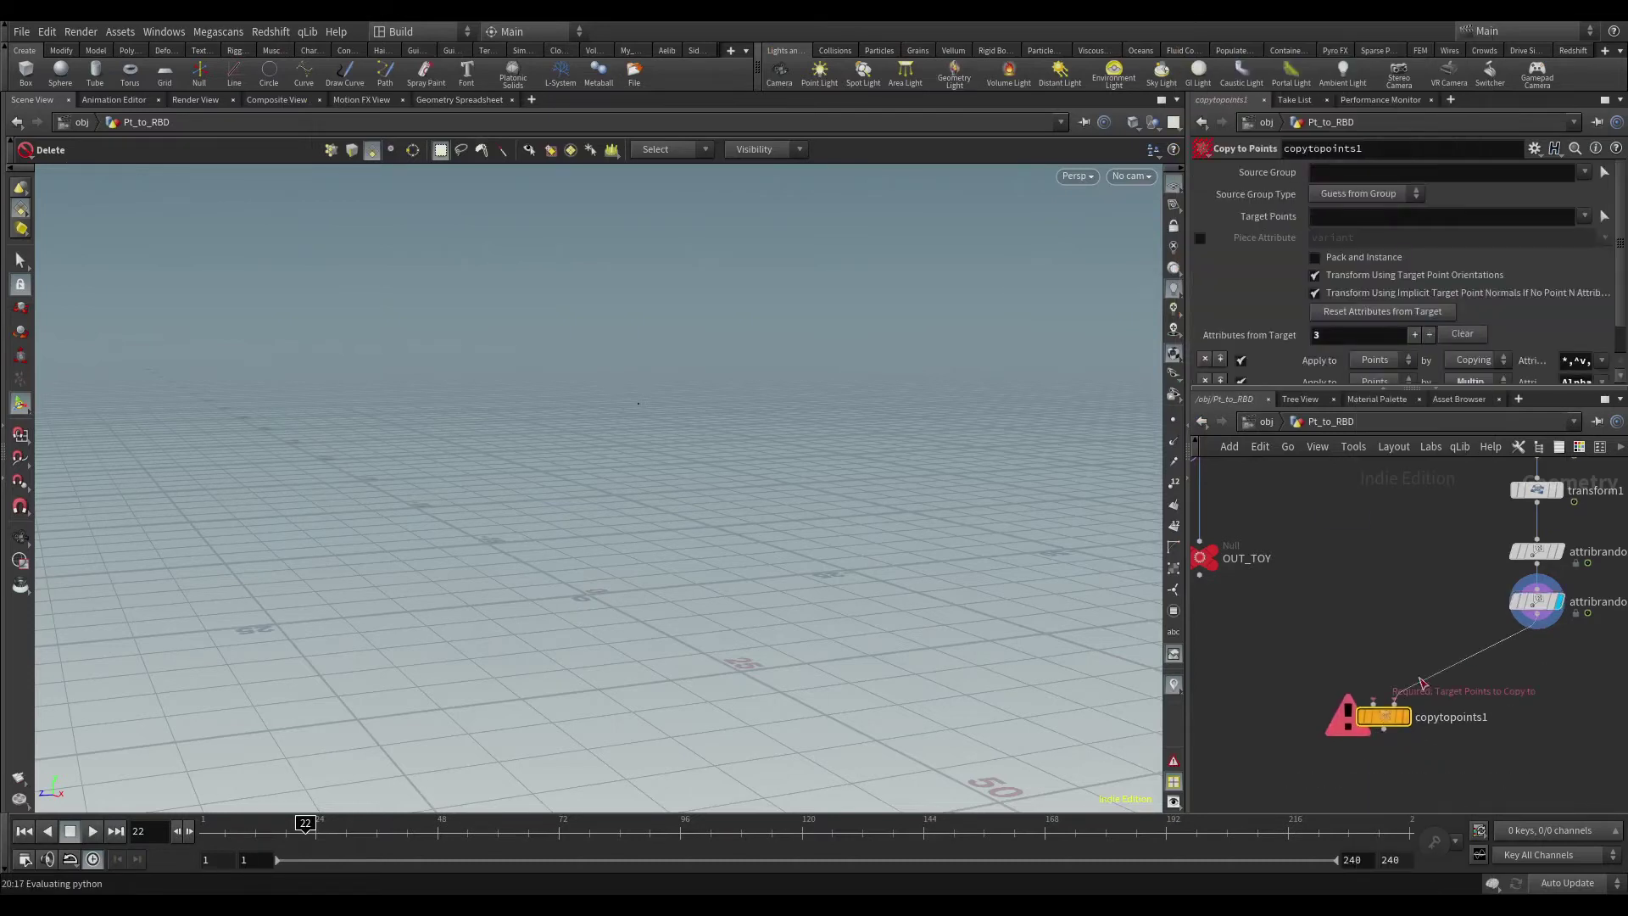
Step: Display OUT_SQUAB, OUT_PIG and then OUT_TOY in the viewport
middle_click_drag(1272, 639, 1501, 644)
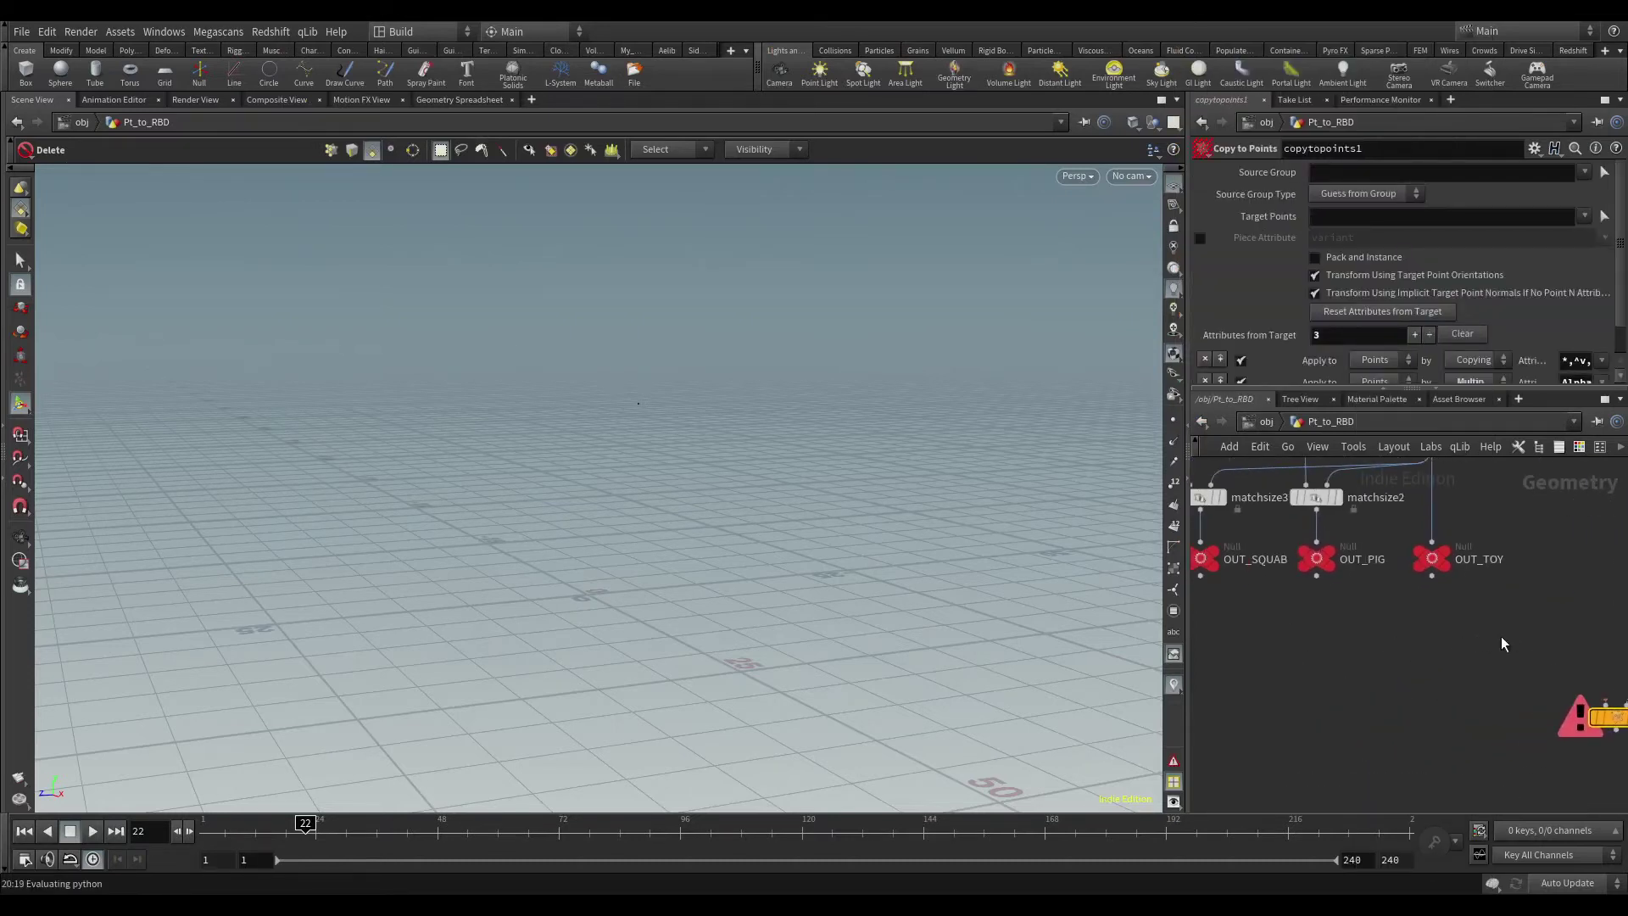
mouse_move(1397, 705)
middle_mouse_down()
mouse_move(1440, 694)
mouse_move(1438, 768)
middle_mouse_up()
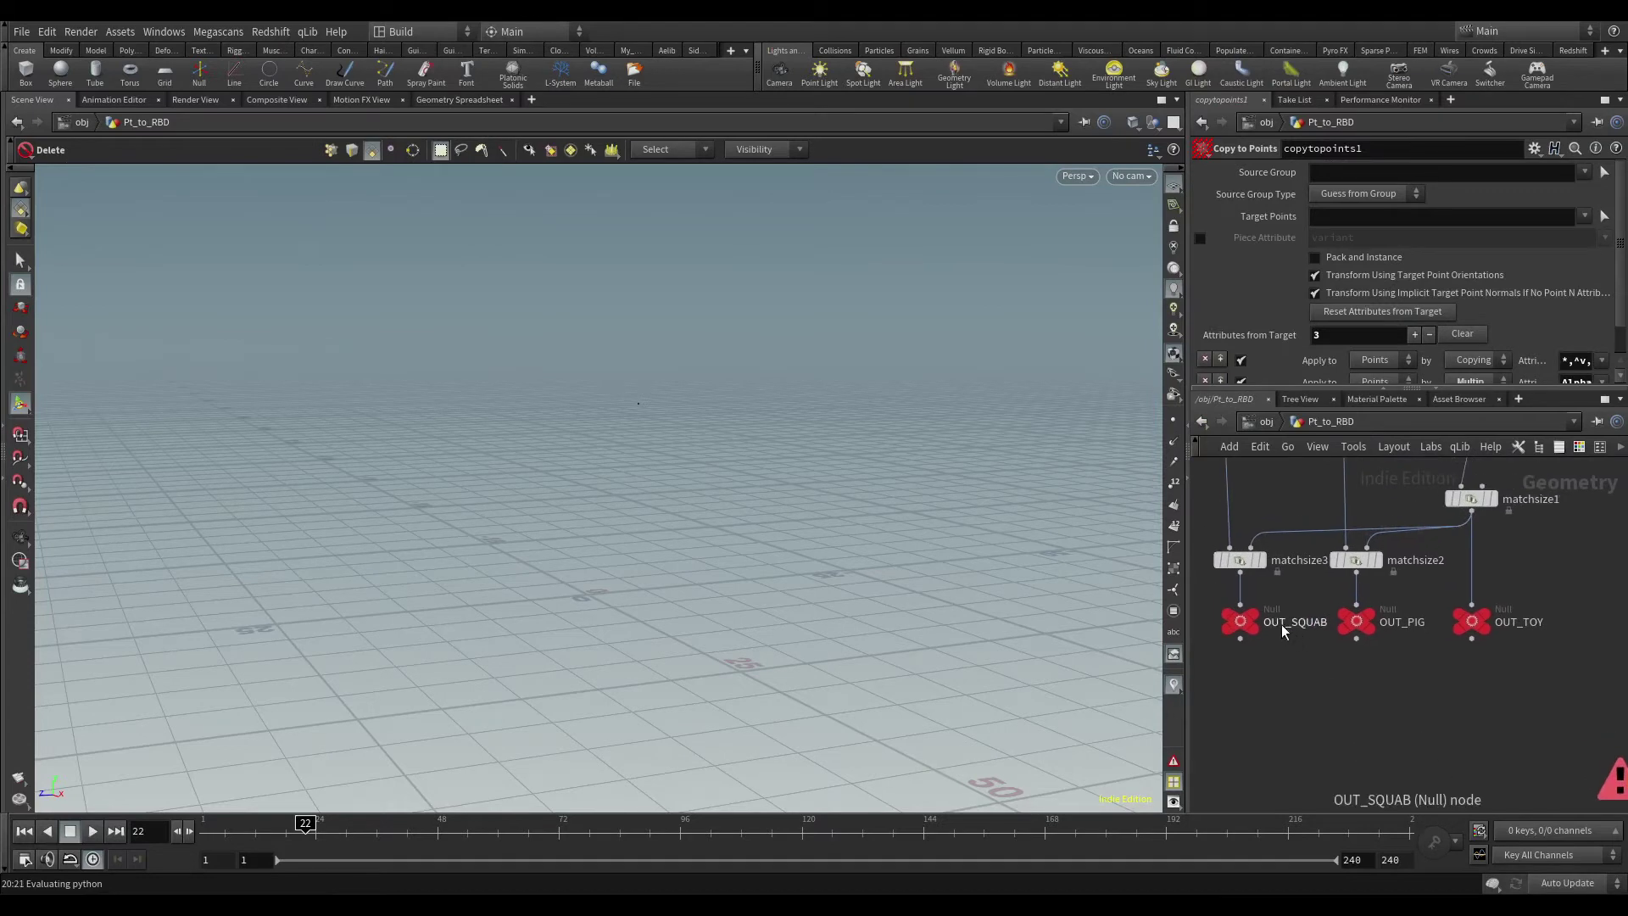
left_click(1272, 590)
scroll(1361, 632, "up", 2)
scroll(1363, 636, "up", 2)
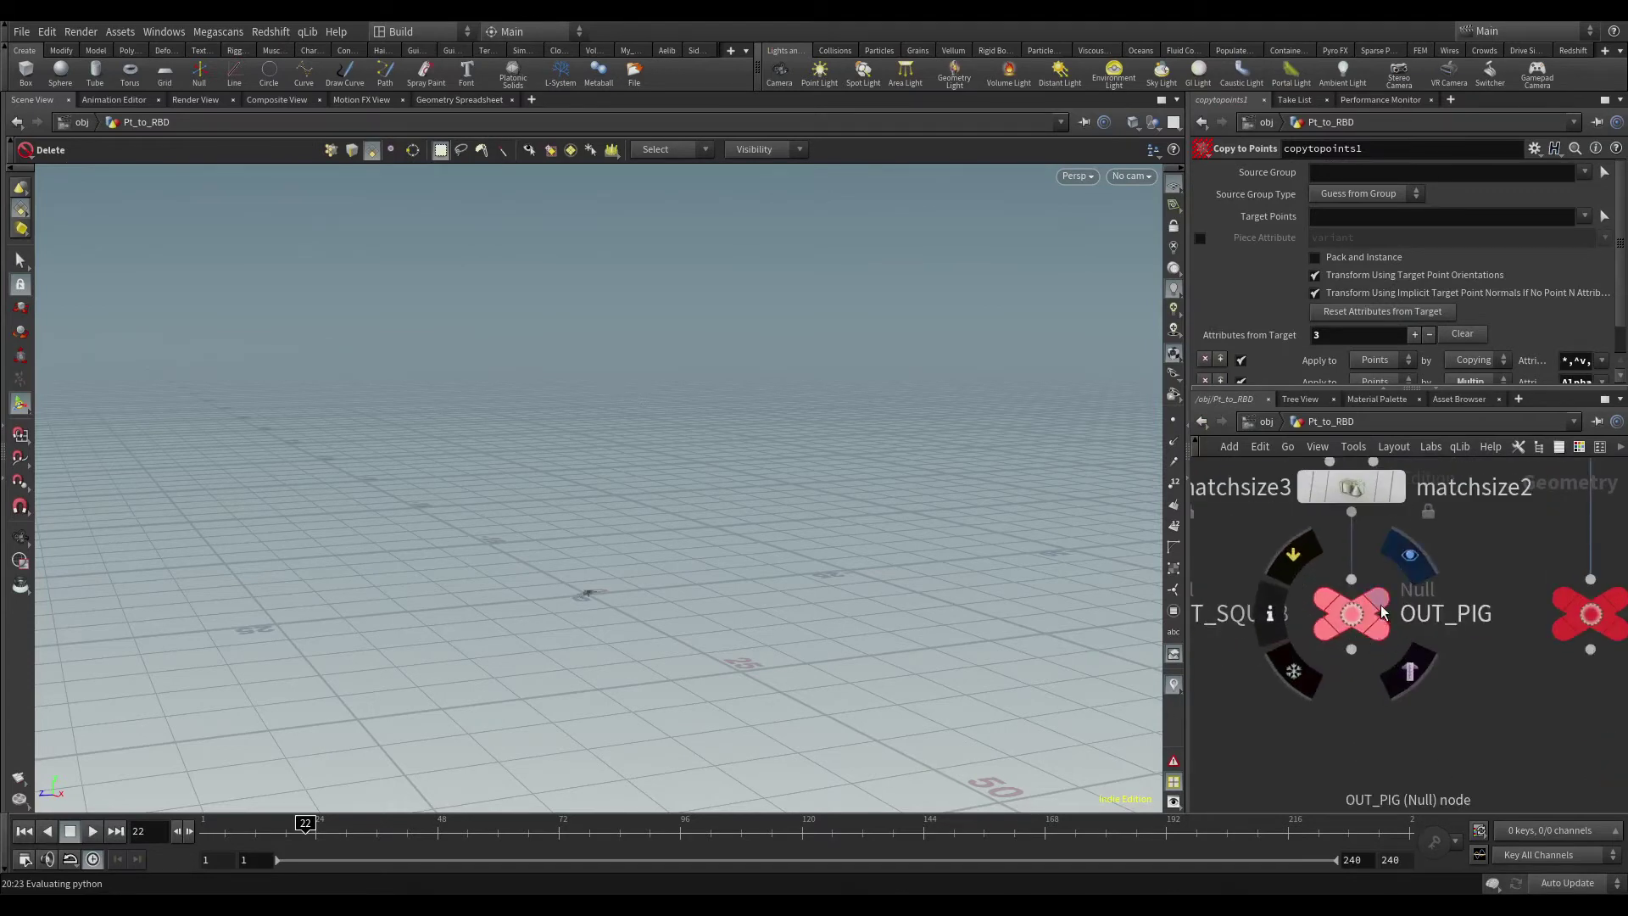
left_click(1383, 612)
scroll(1382, 612, "down", 4)
scroll(1459, 662, "up", 2)
left_click(1509, 663)
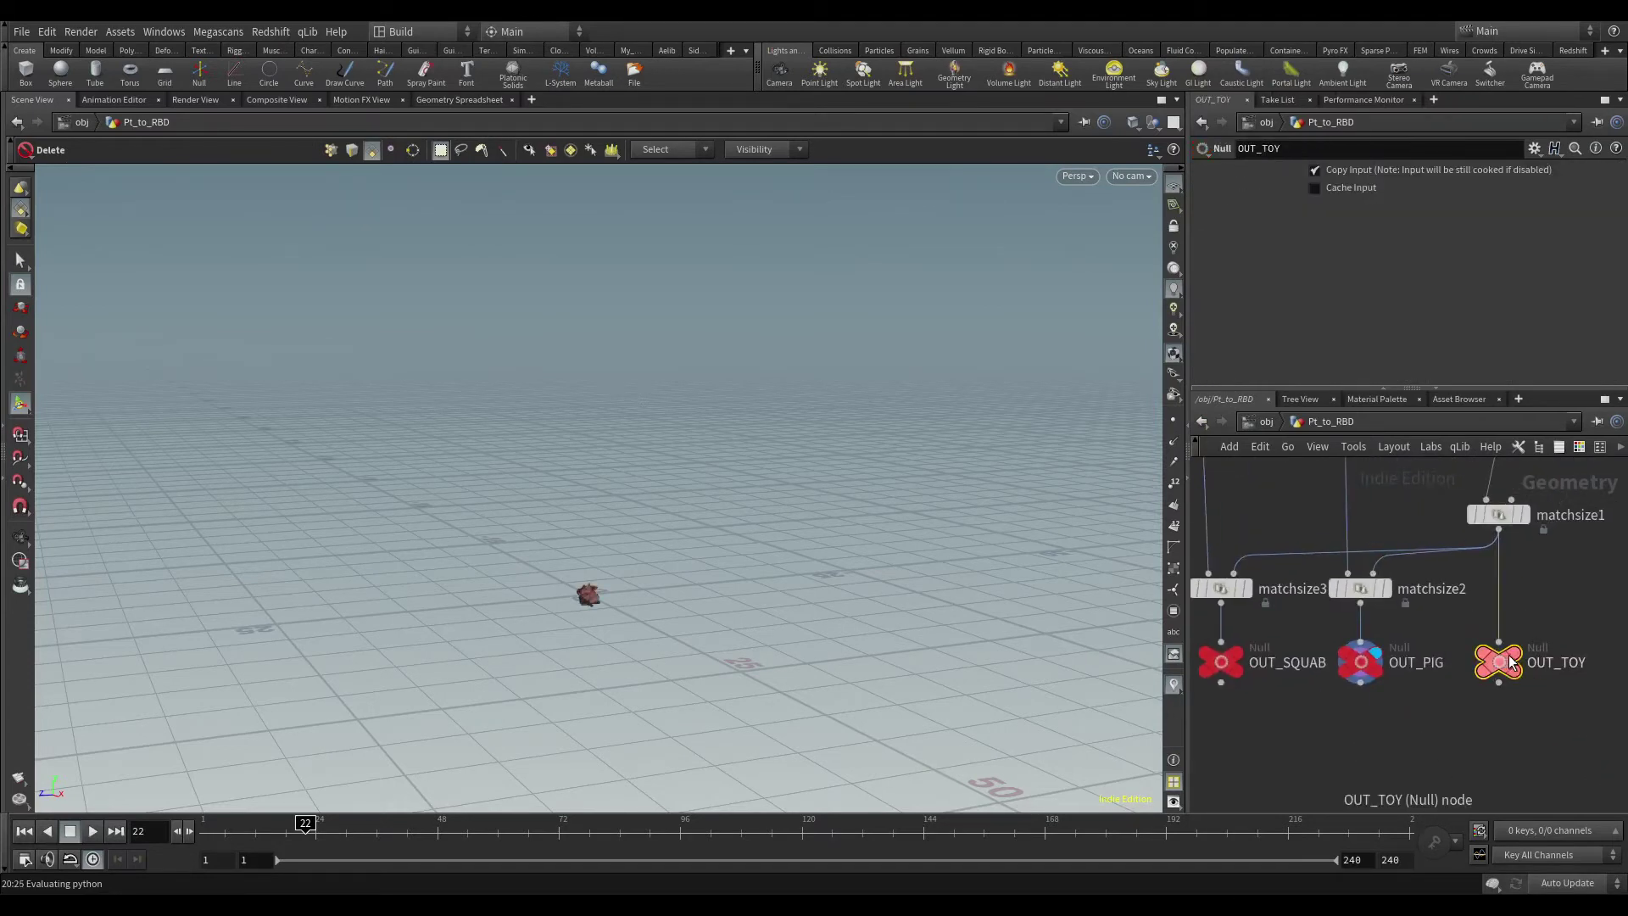
scroll(1411, 684, "down", 2)
Step: Add a displayed Switch node fed by OUT_SQUAB, OUT_PIG and OUT_TOY
key("Tab")
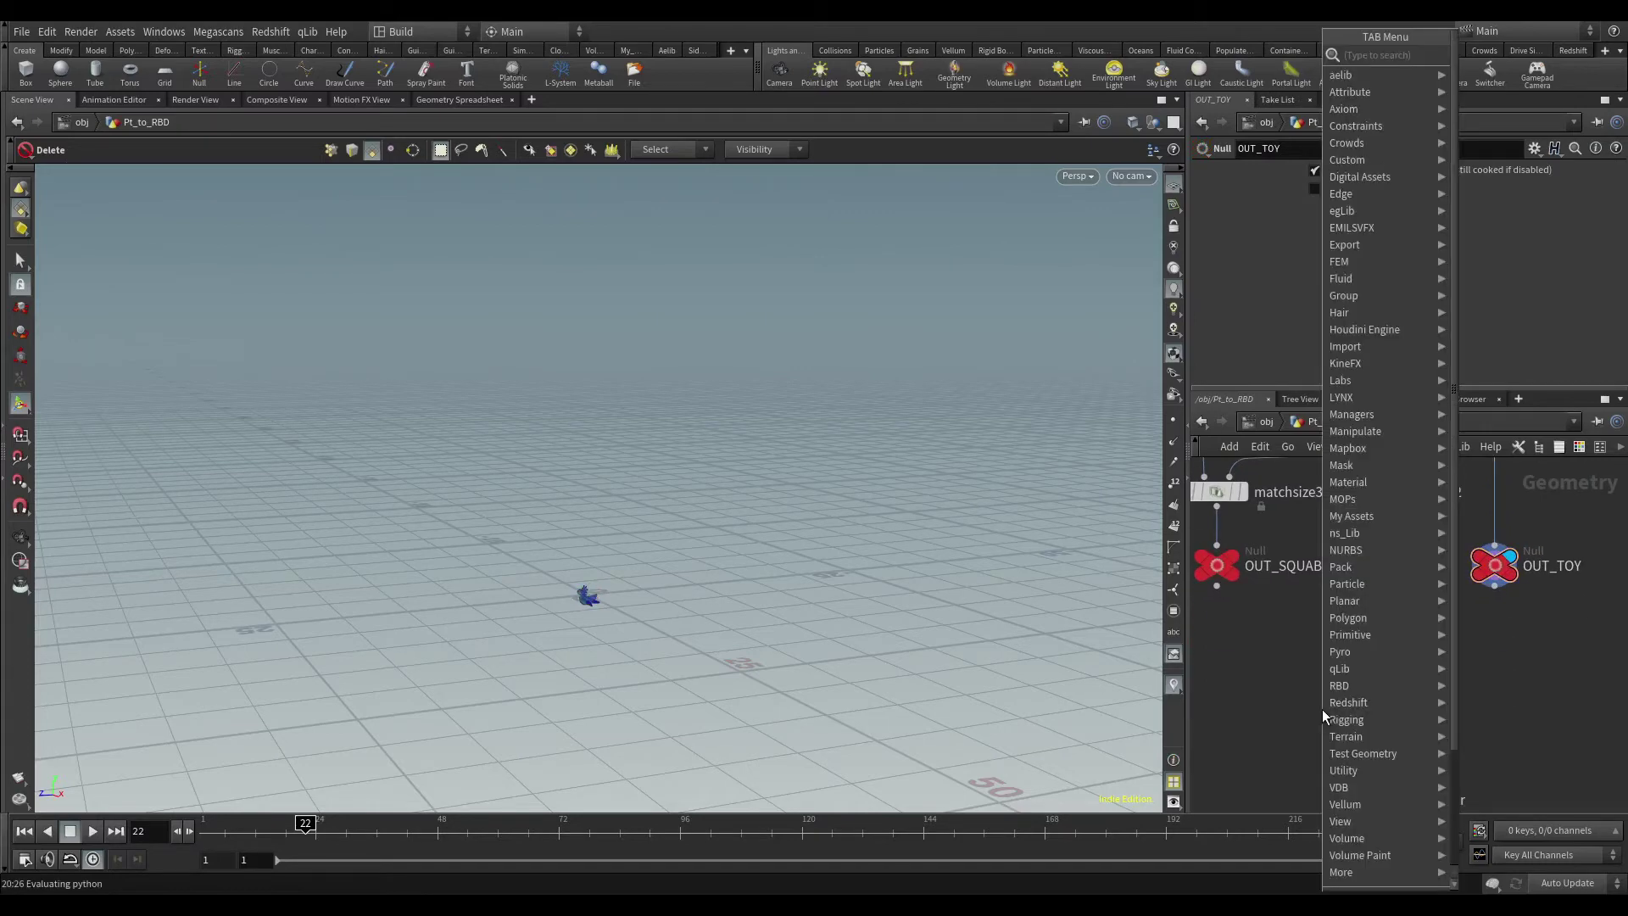
type("sw")
left_click(1480, 72)
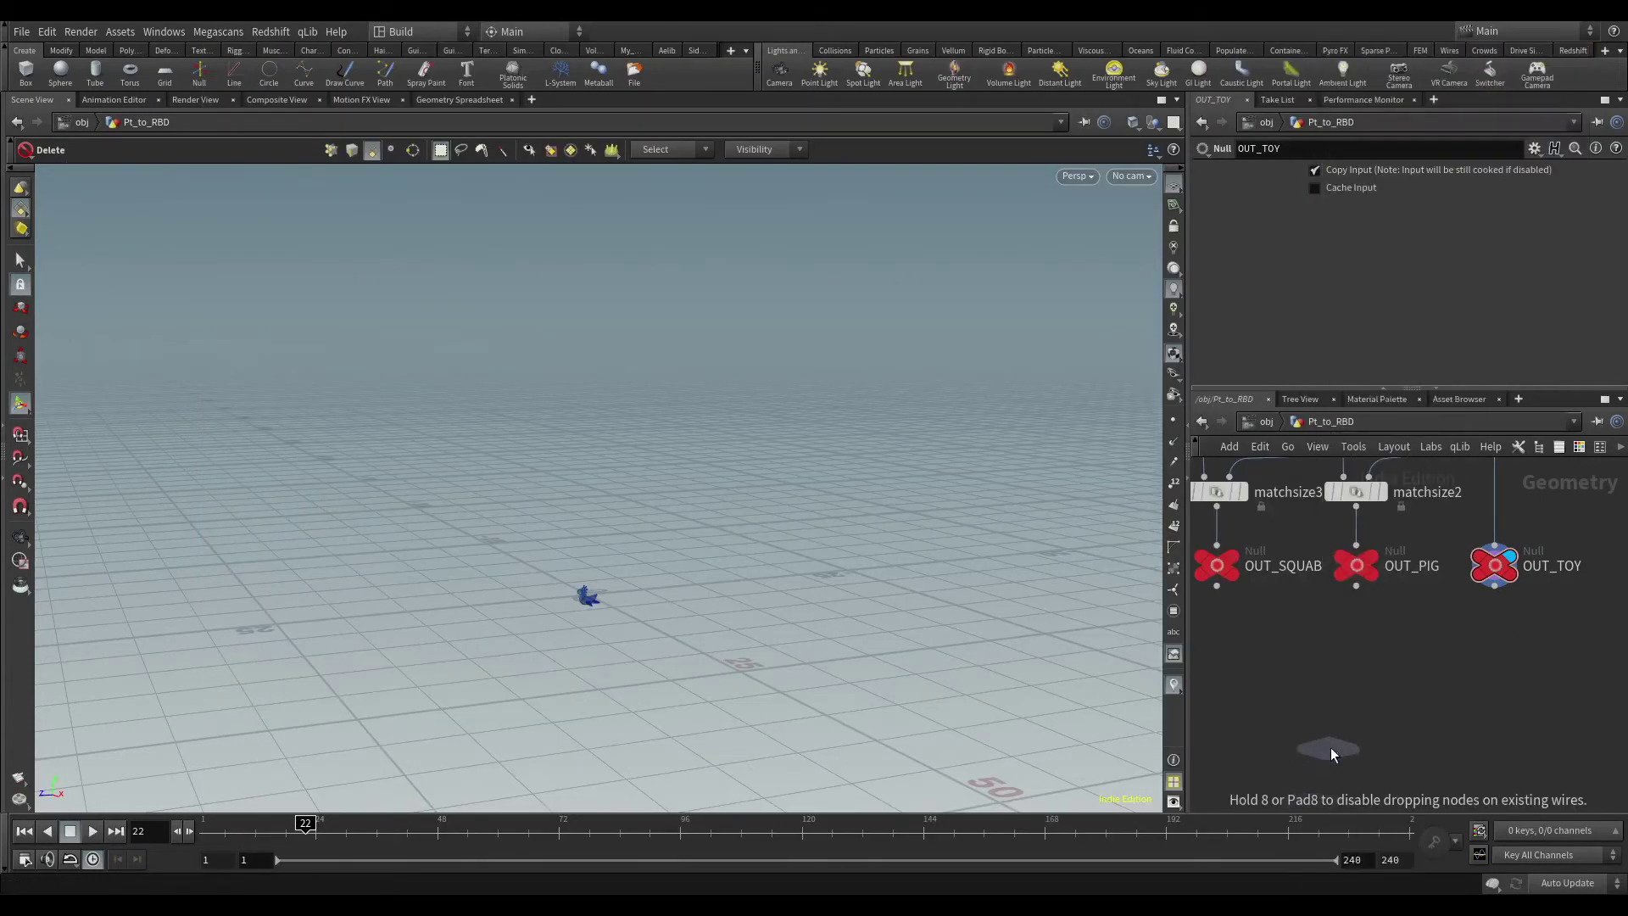
left_click(1357, 728)
left_click_drag(1217, 587, 1364, 714)
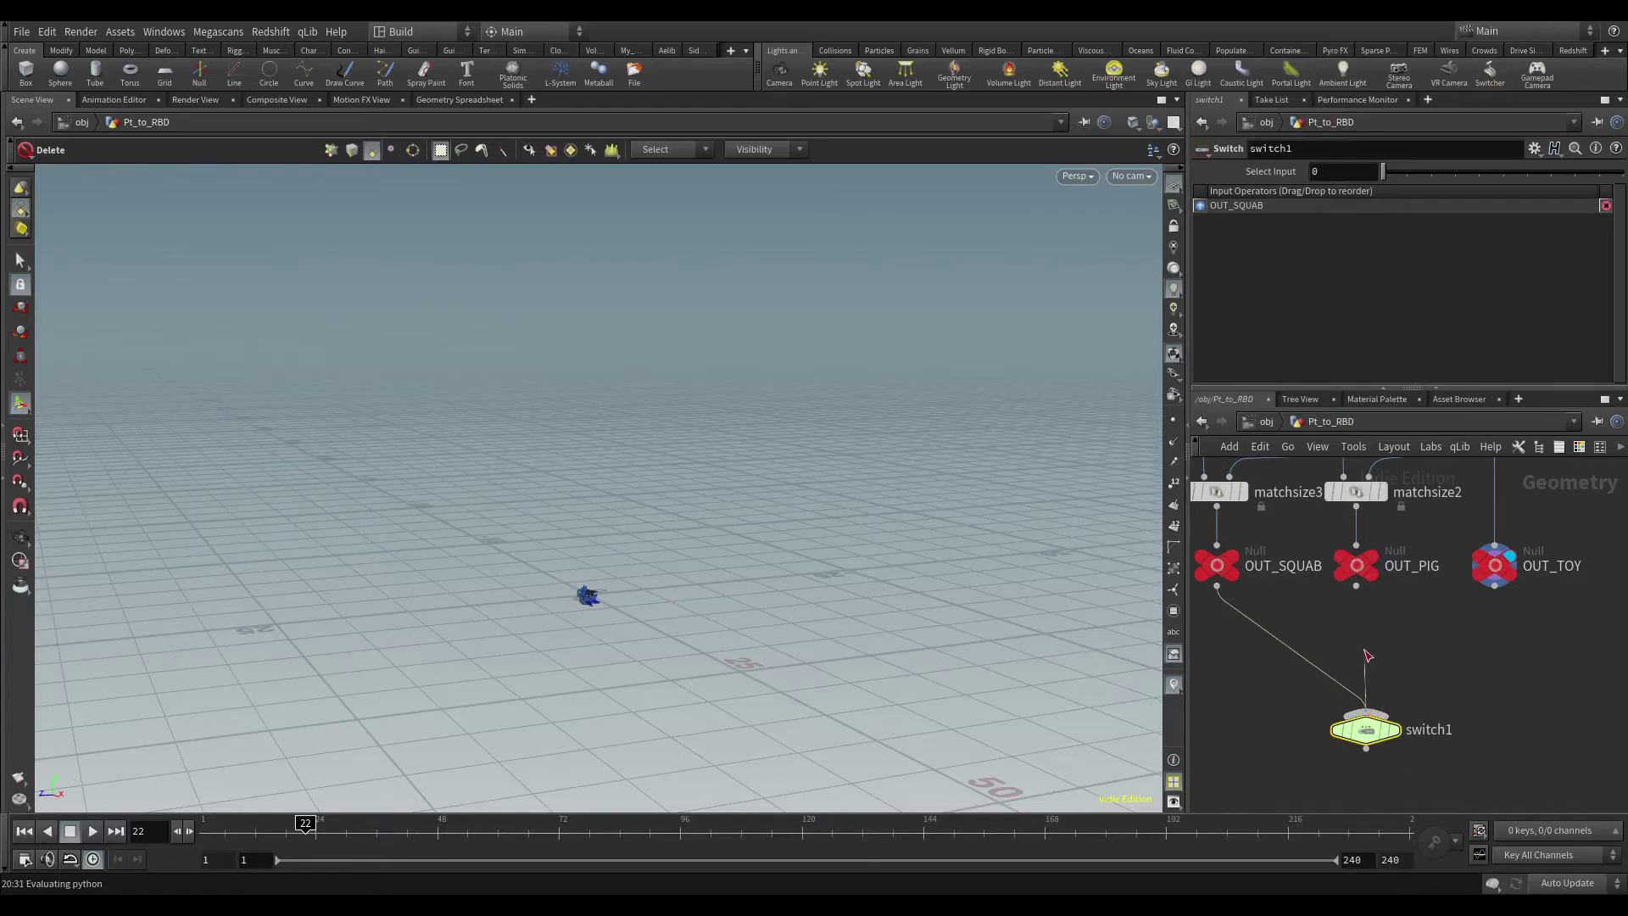
left_click_drag(1356, 587, 1365, 714)
left_click_drag(1495, 587, 1368, 714)
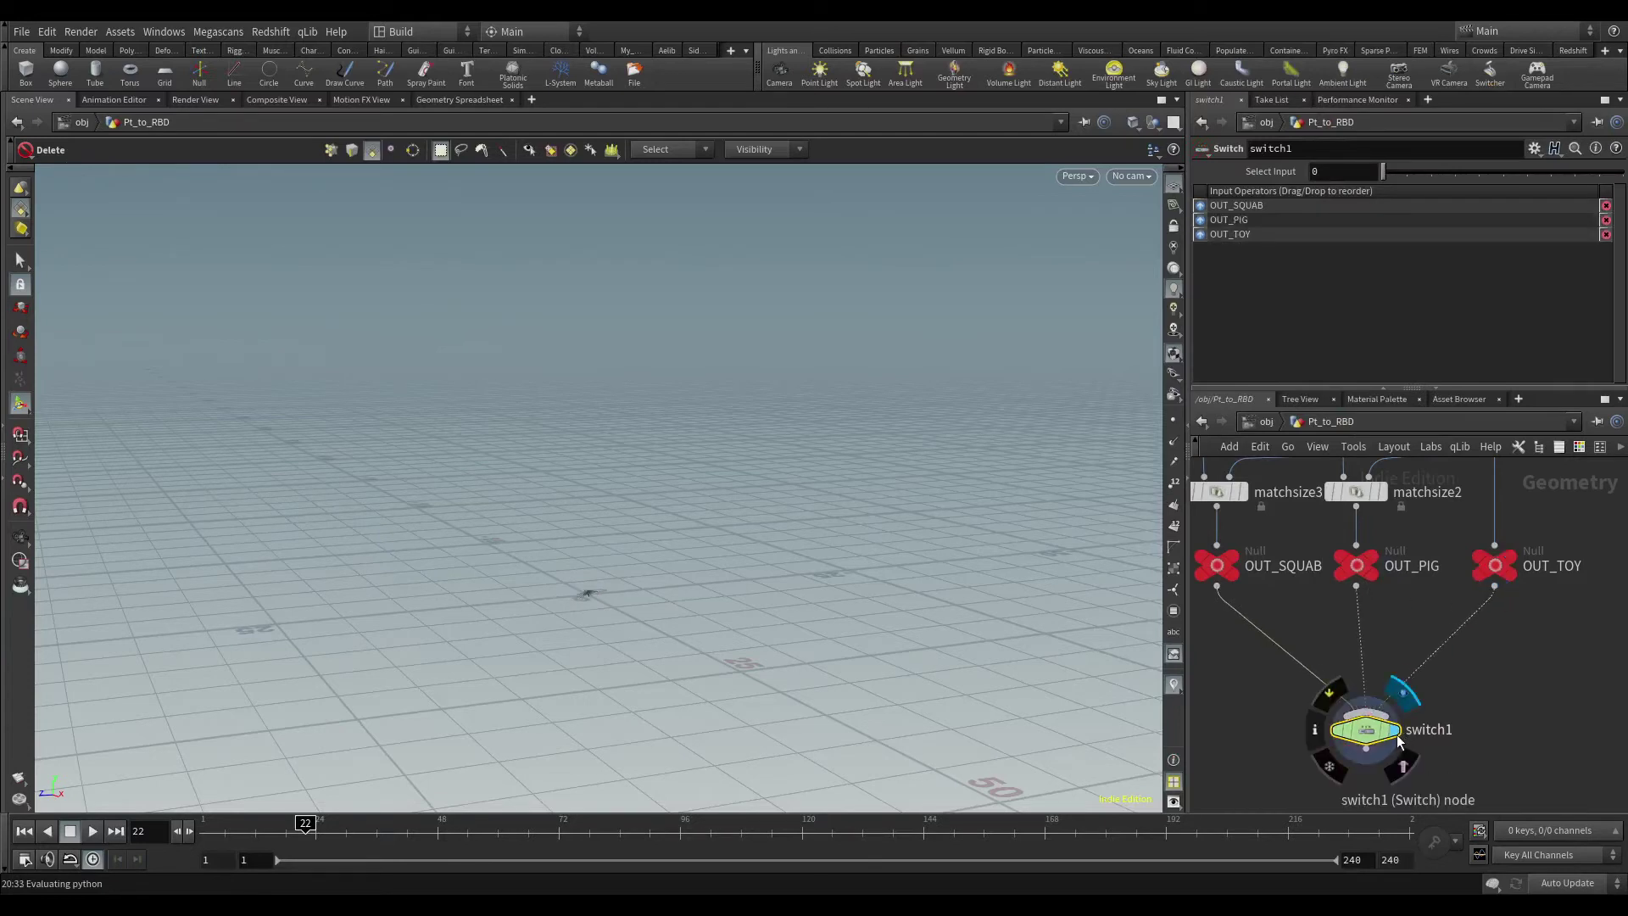
left_click(1391, 729)
Step: Set switch1's Select Input to the expression rand($F)*2
left_click(1328, 172)
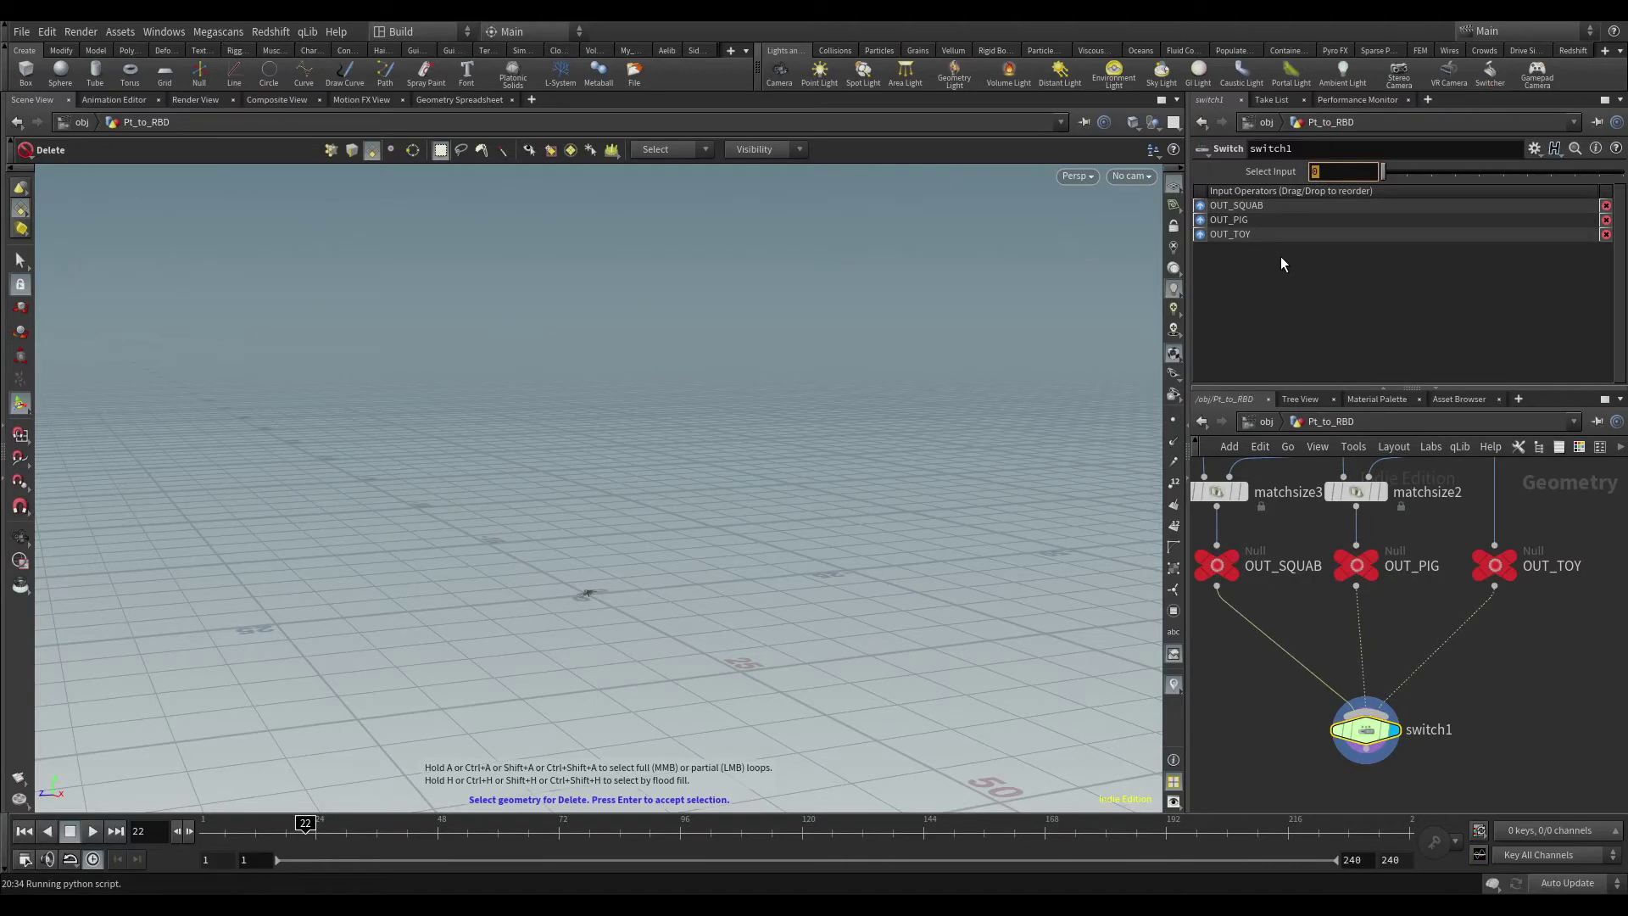
type("ran")
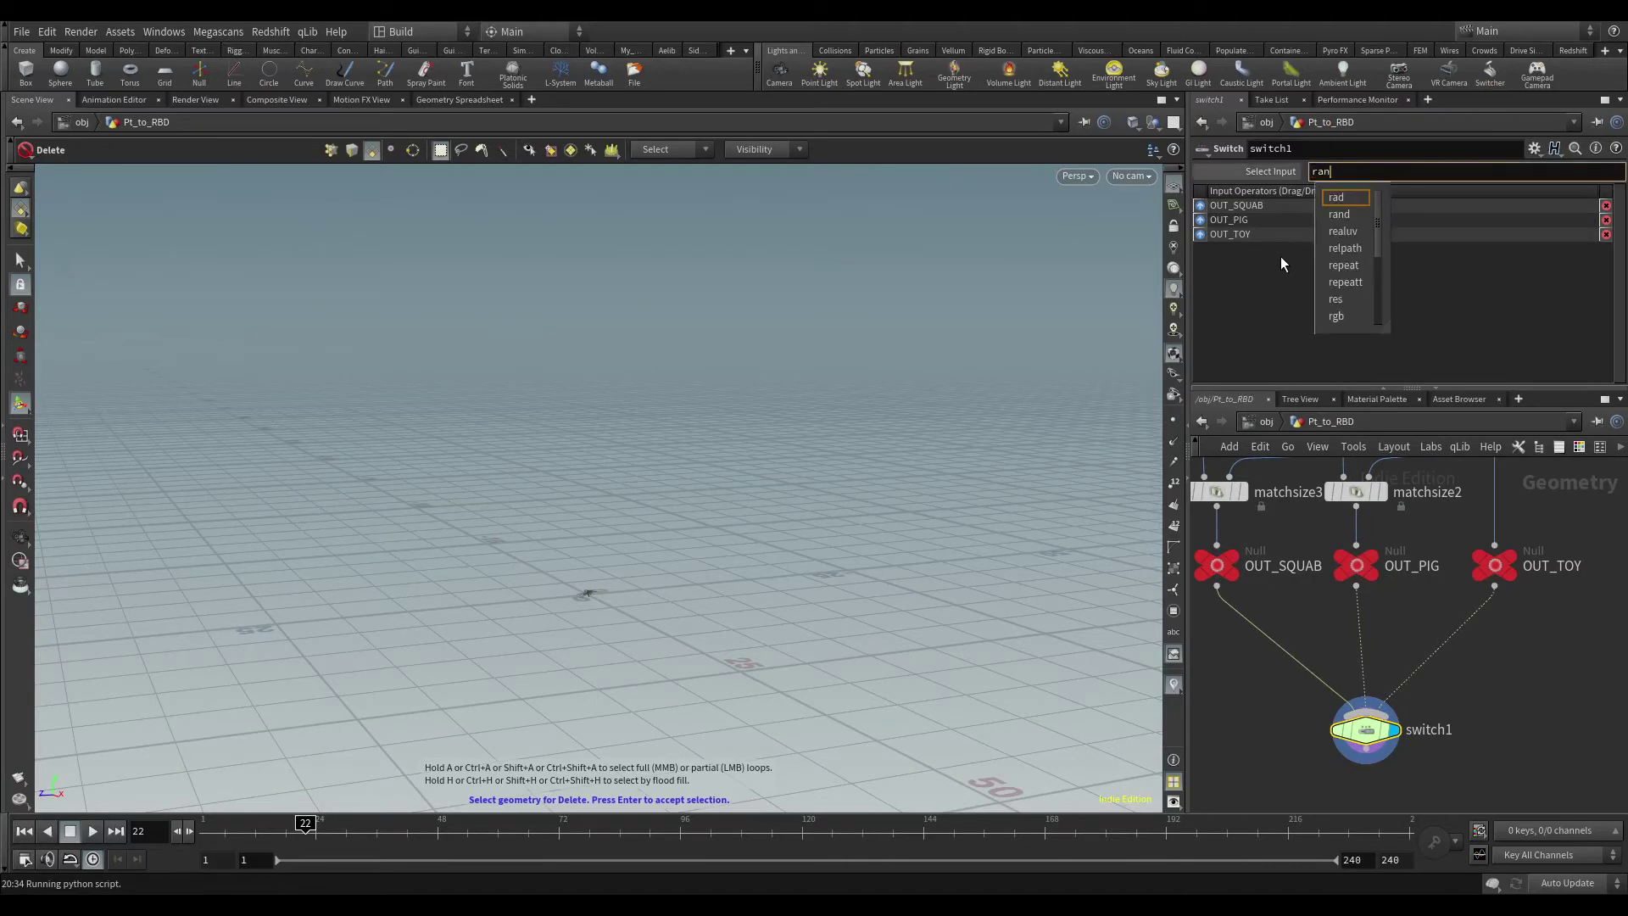
type("d()")
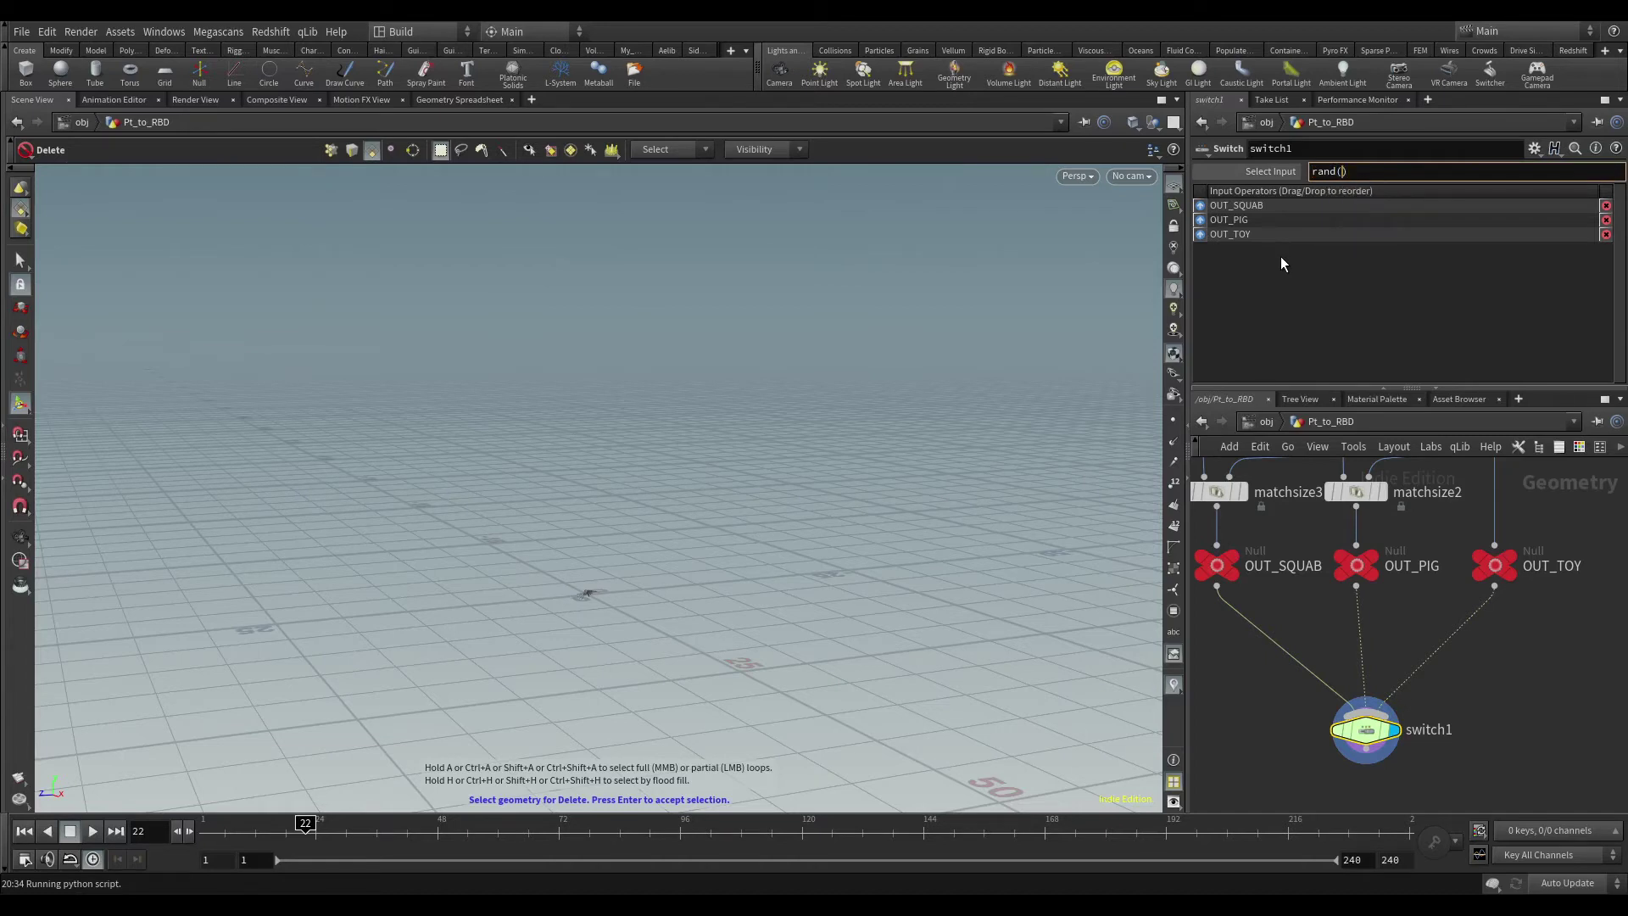
type("$F")
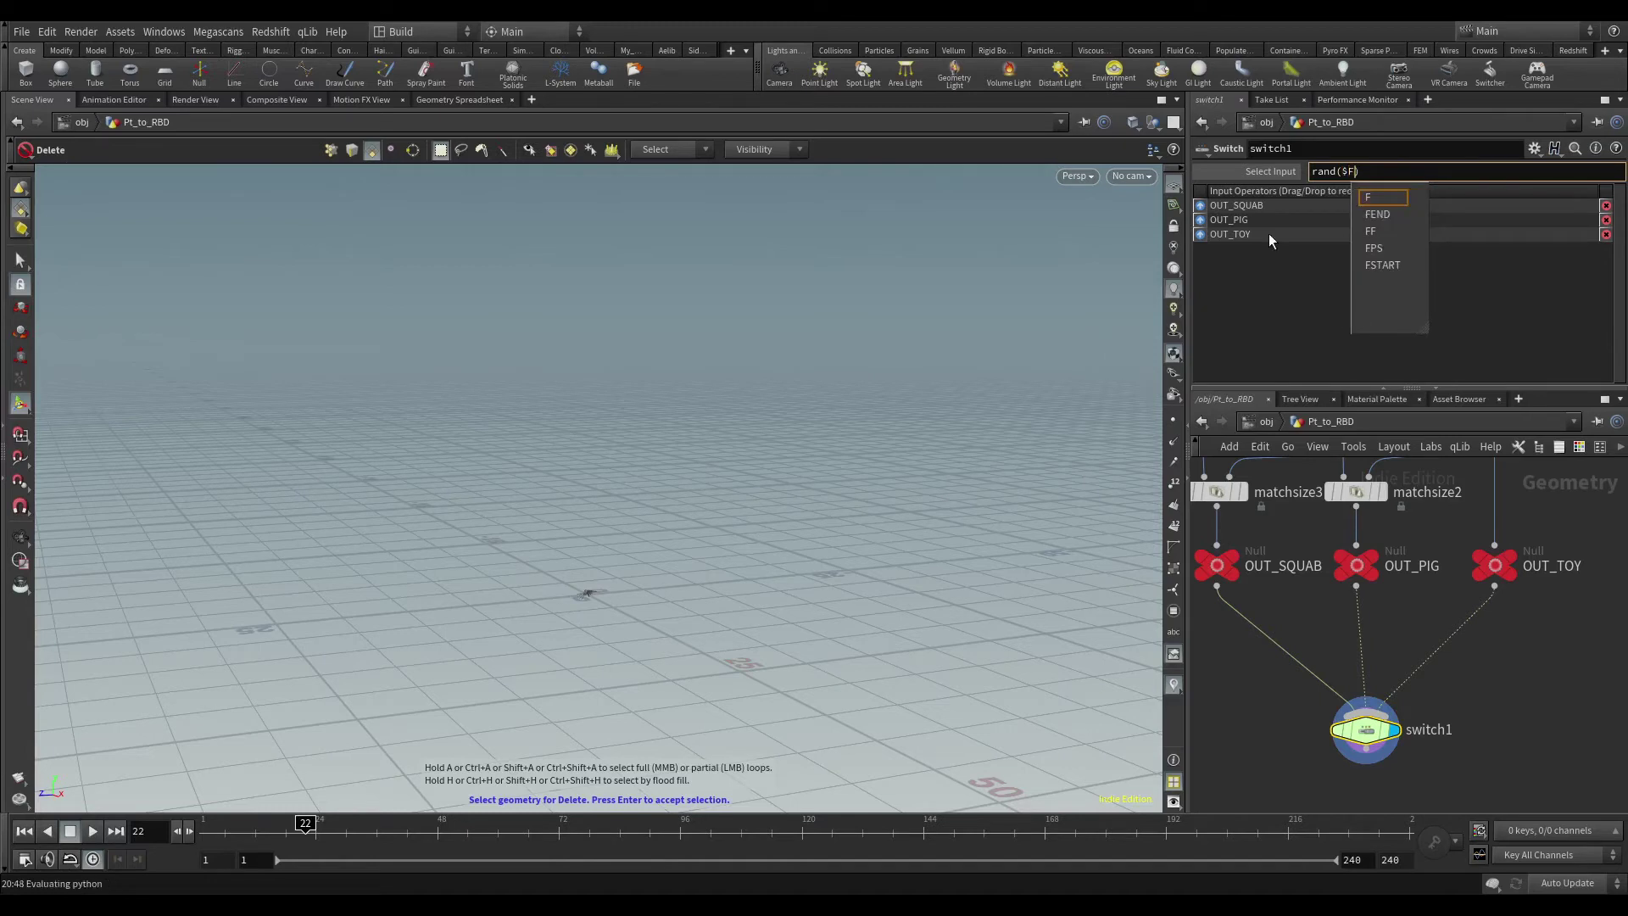
key("Right")
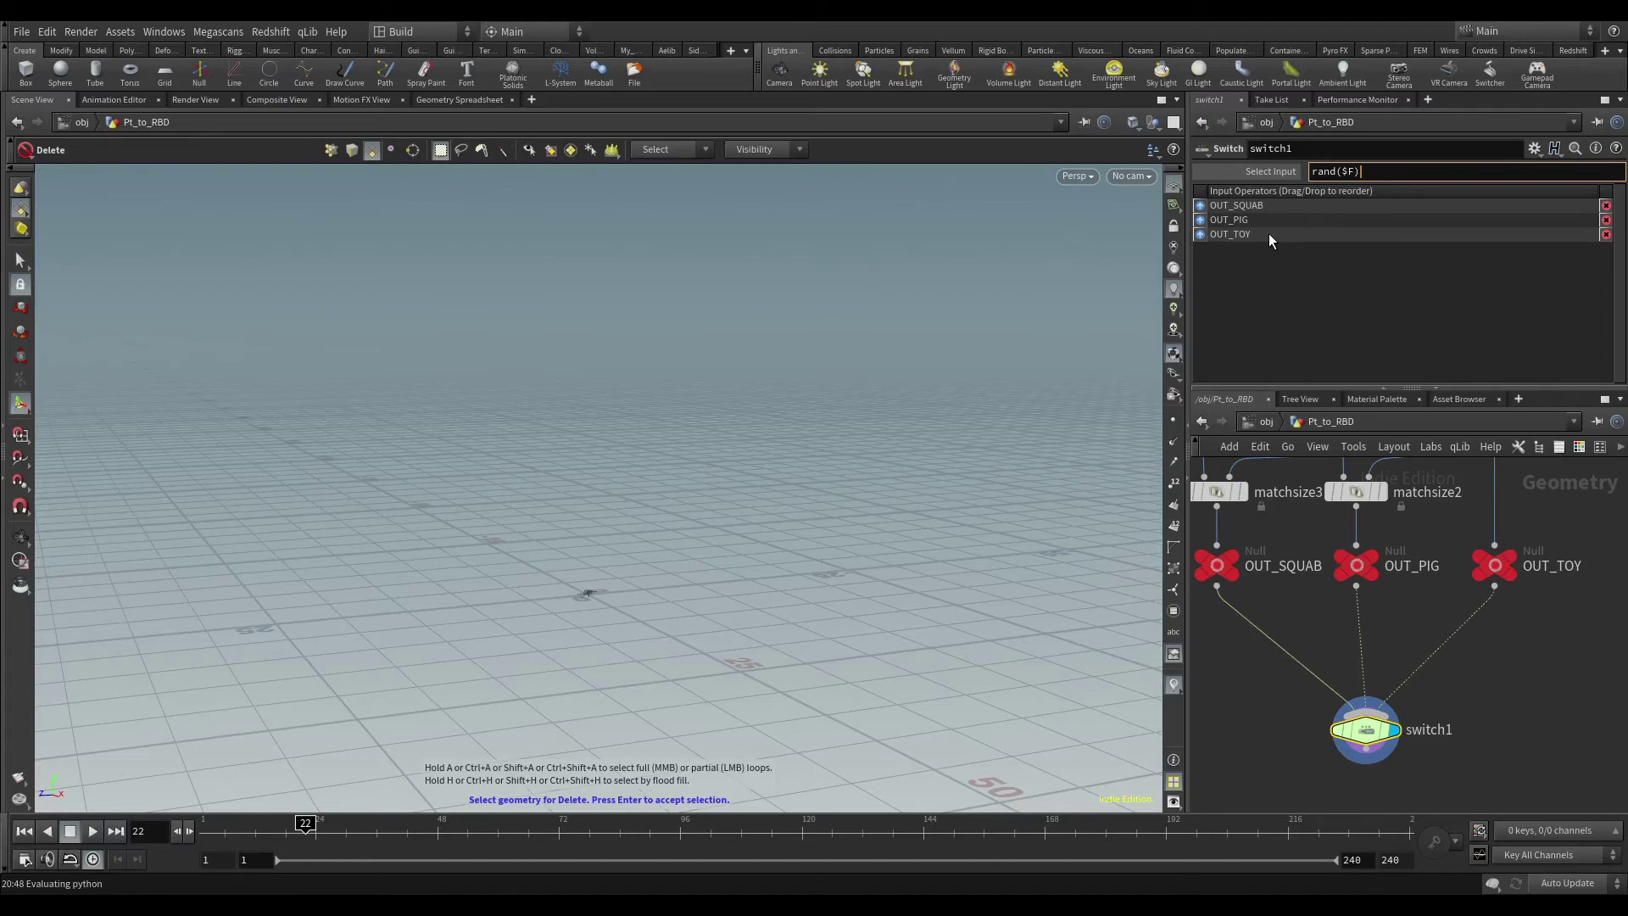
type("*2")
key("Return")
Step: Scrub frames to confirm switch1 picks a different object per frame
left_click_drag(447, 618, 593, 593, "alt")
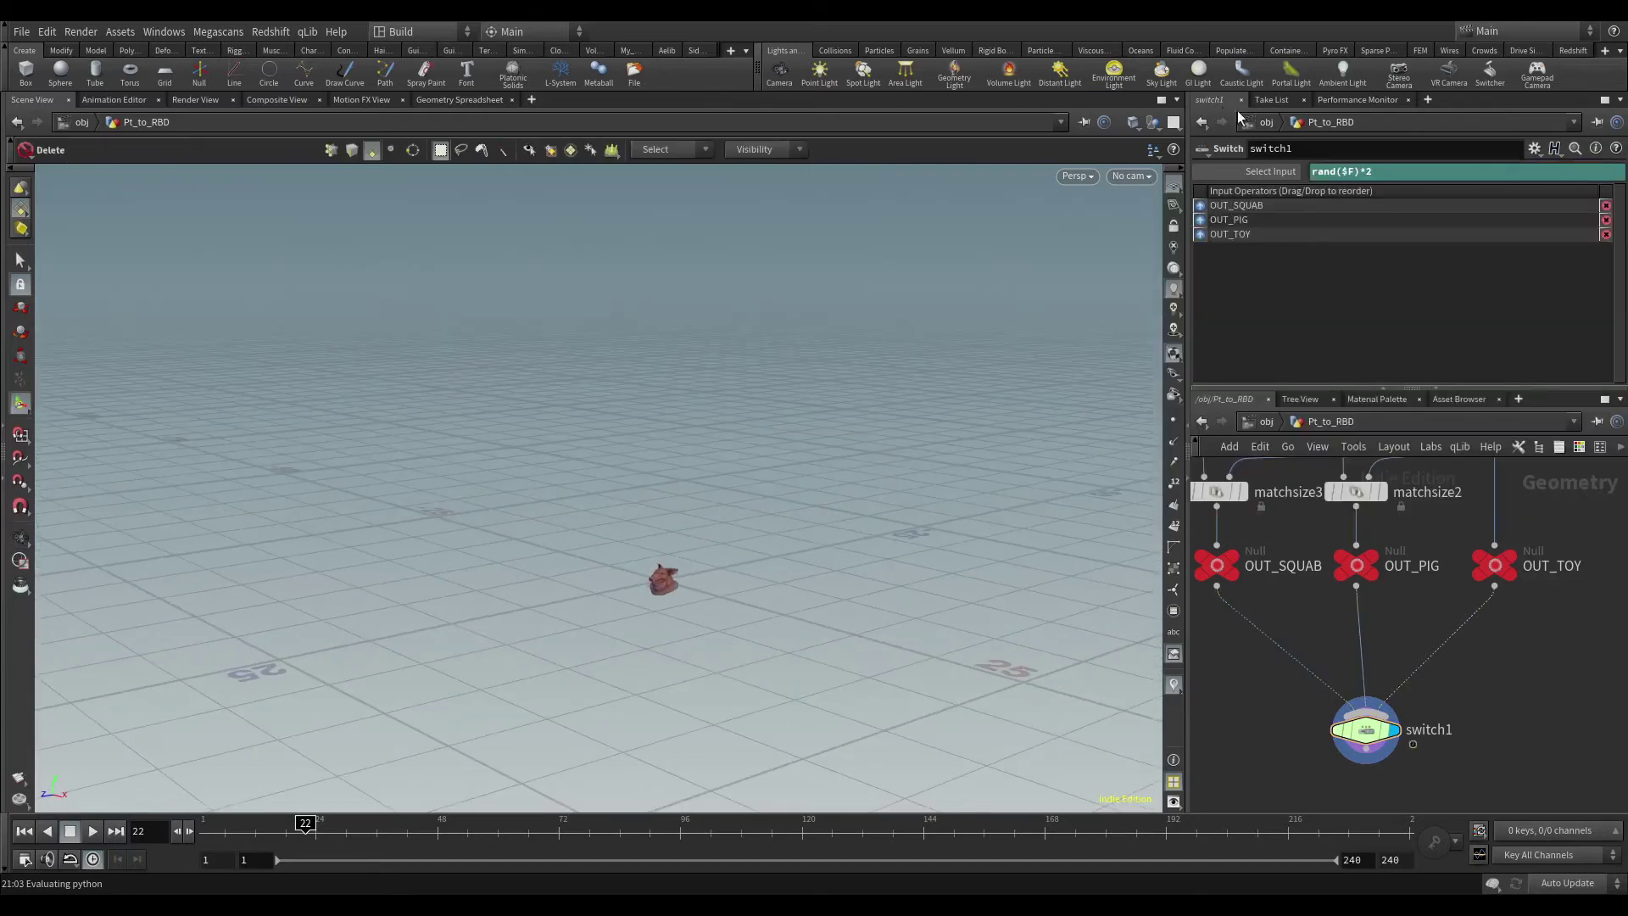
left_click(1264, 168)
mouse_move(318, 827)
left_mouse_down()
mouse_move(492, 824)
mouse_move(209, 824)
left_mouse_up()
middle_click_drag(1440, 775, 1405, 717)
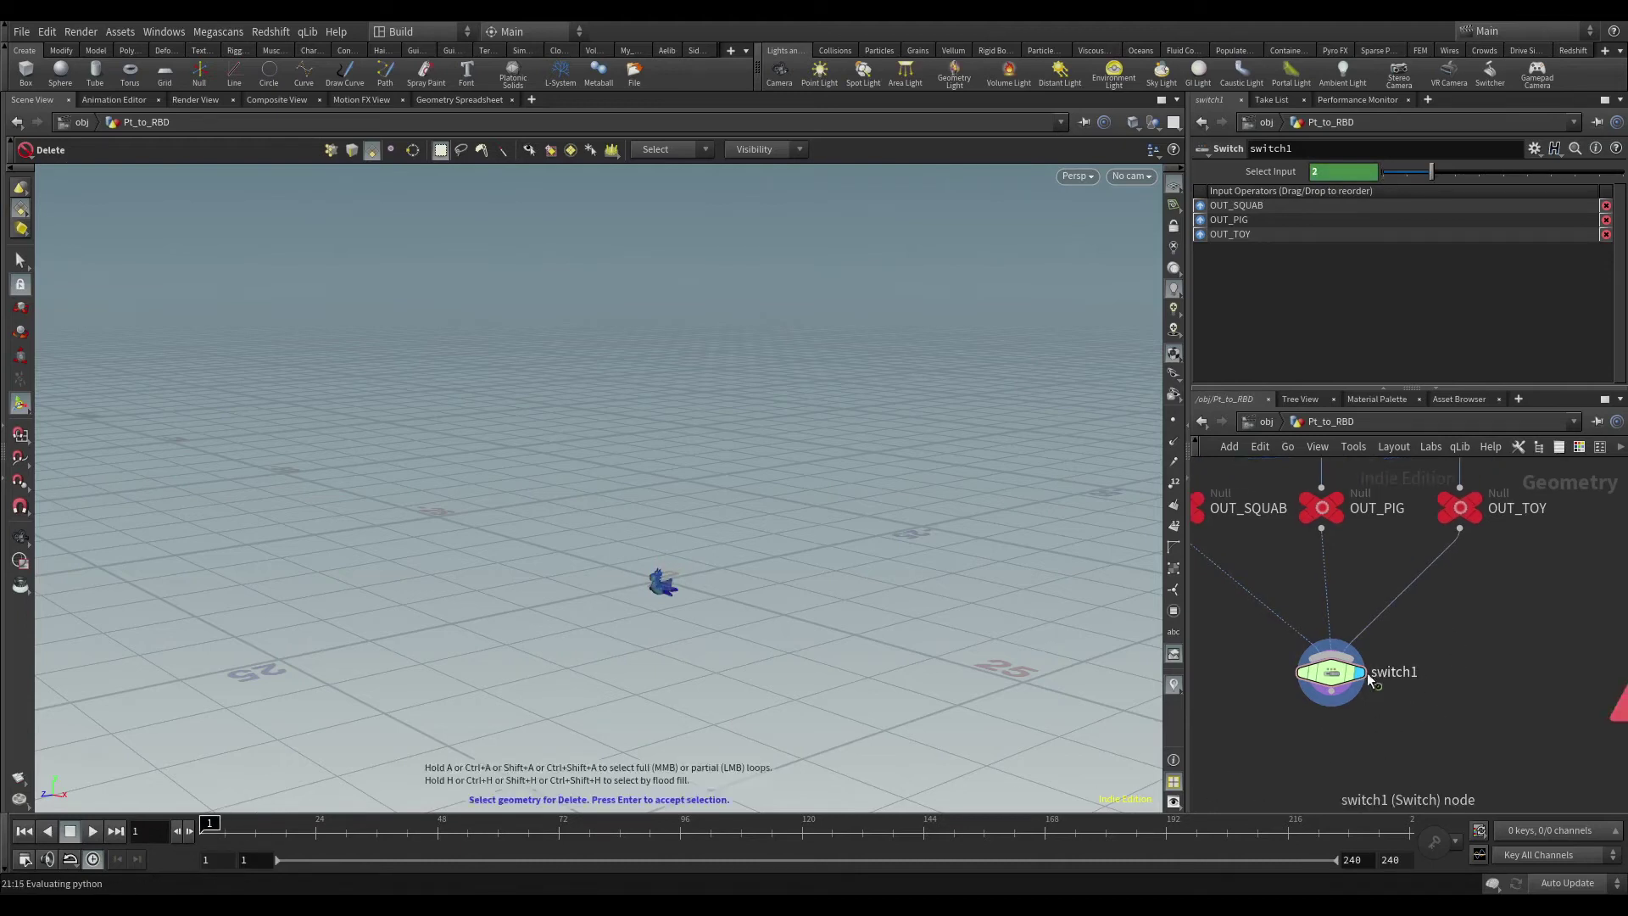
Step: Wire switch1 into copytopoints1 and scrub frames to check the switching input
mouse_move(1336, 690)
left_mouse_down()
mouse_move(1327, 661)
mouse_move(1480, 644)
left_mouse_up()
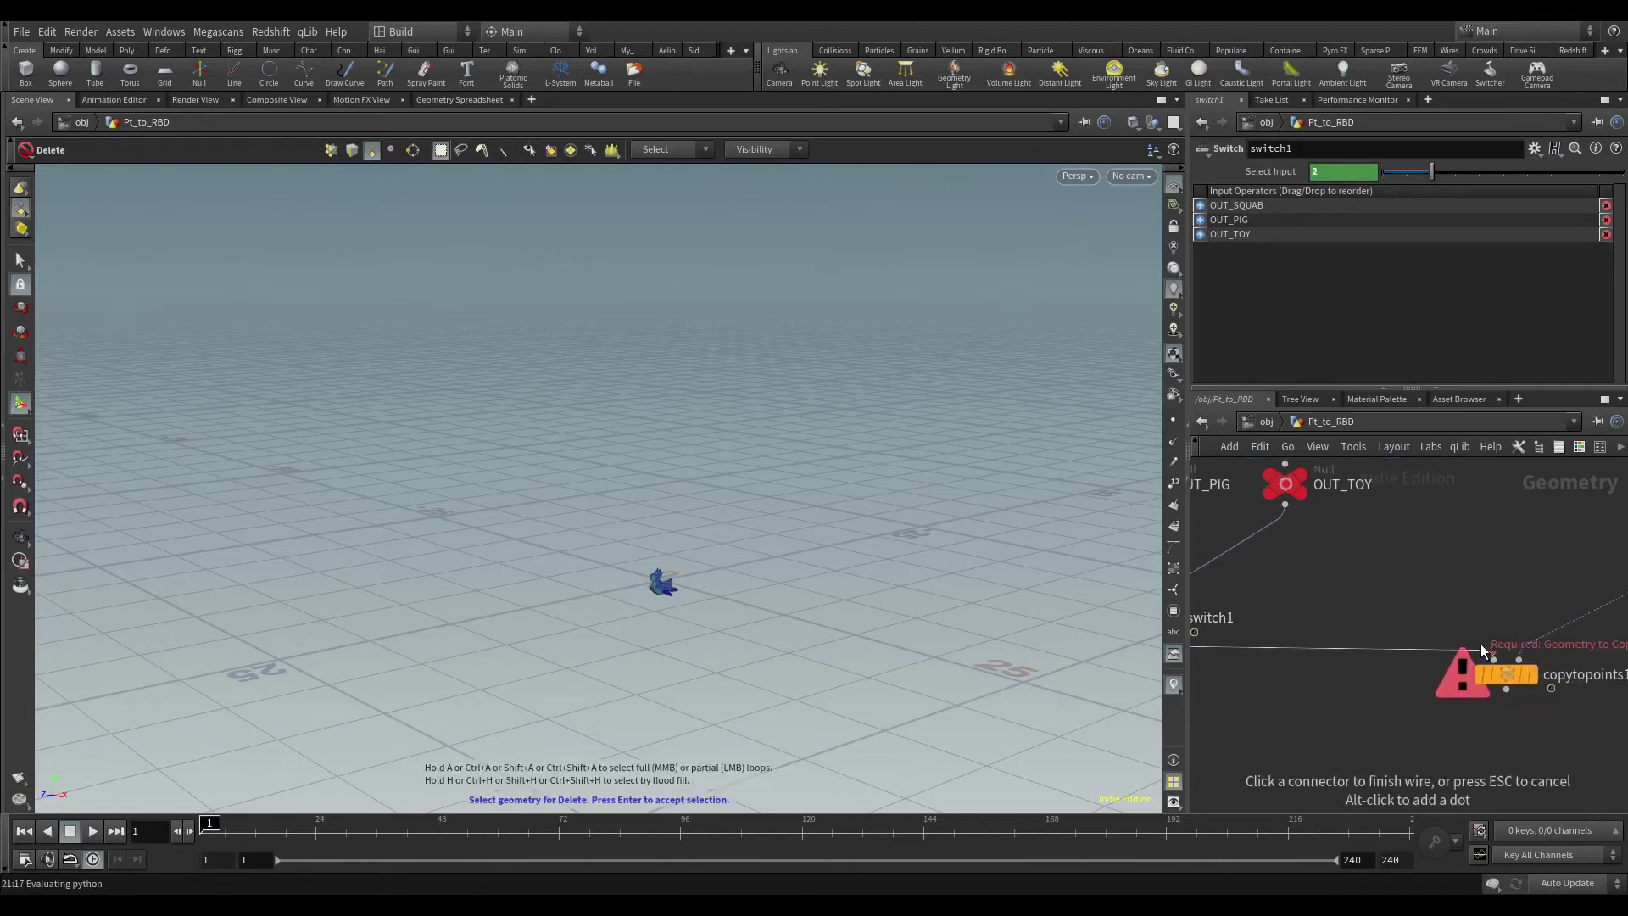
left_click(1480, 643)
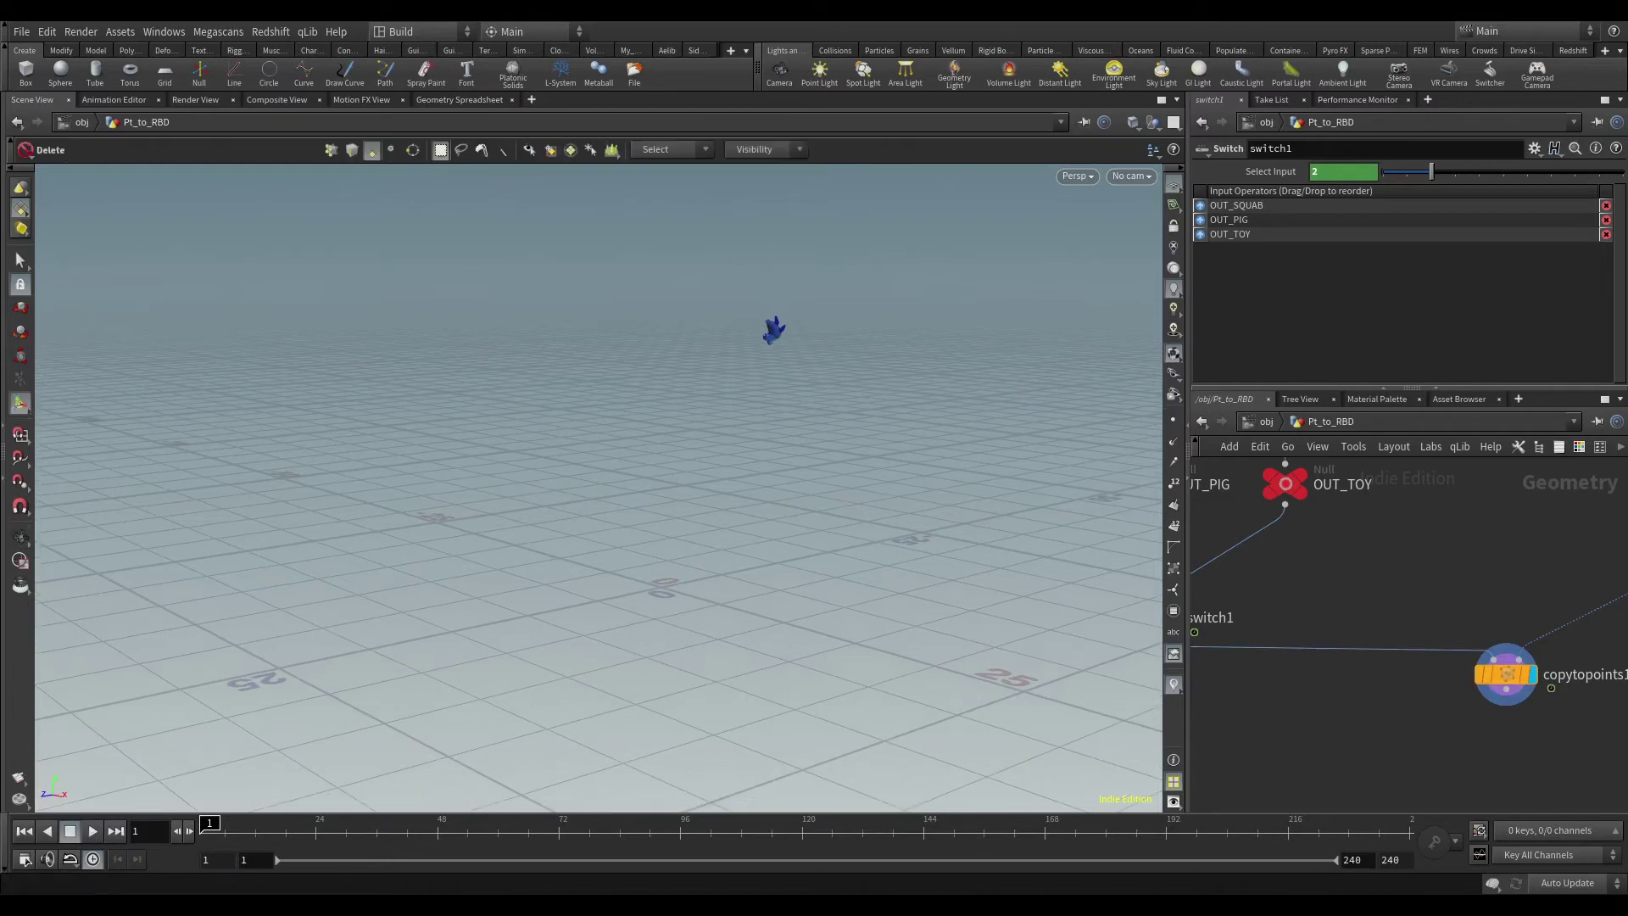
left_click(442, 824)
mouse_move(414, 824)
left_mouse_down()
mouse_move(452, 824)
mouse_move(271, 824)
left_mouse_up()
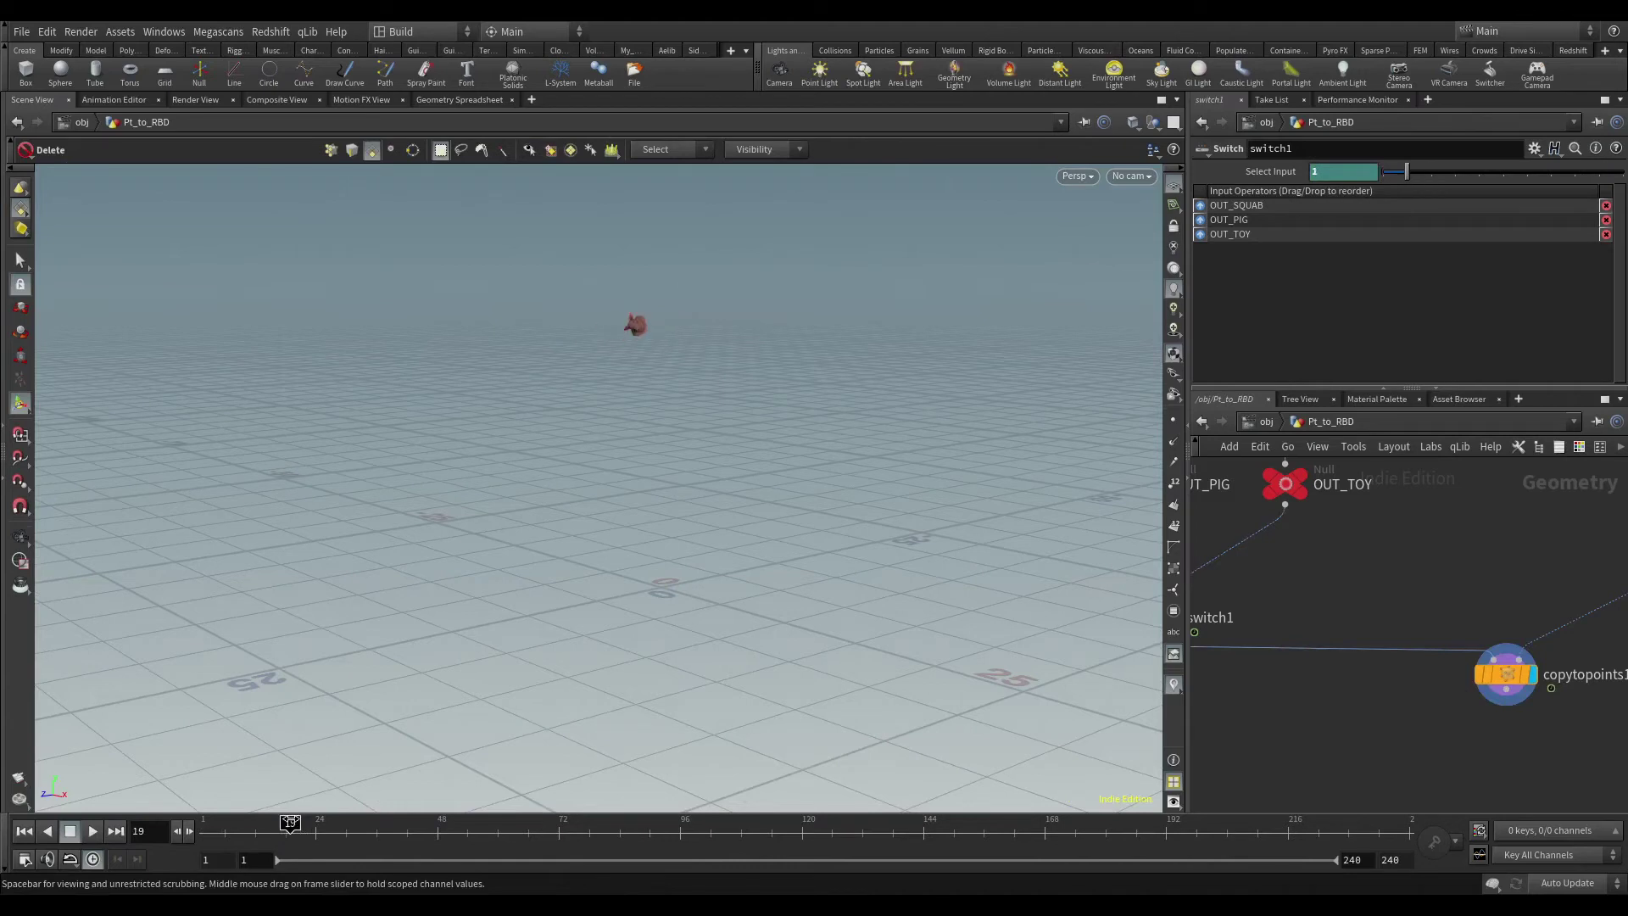
left_click_drag(270, 822, 205, 823)
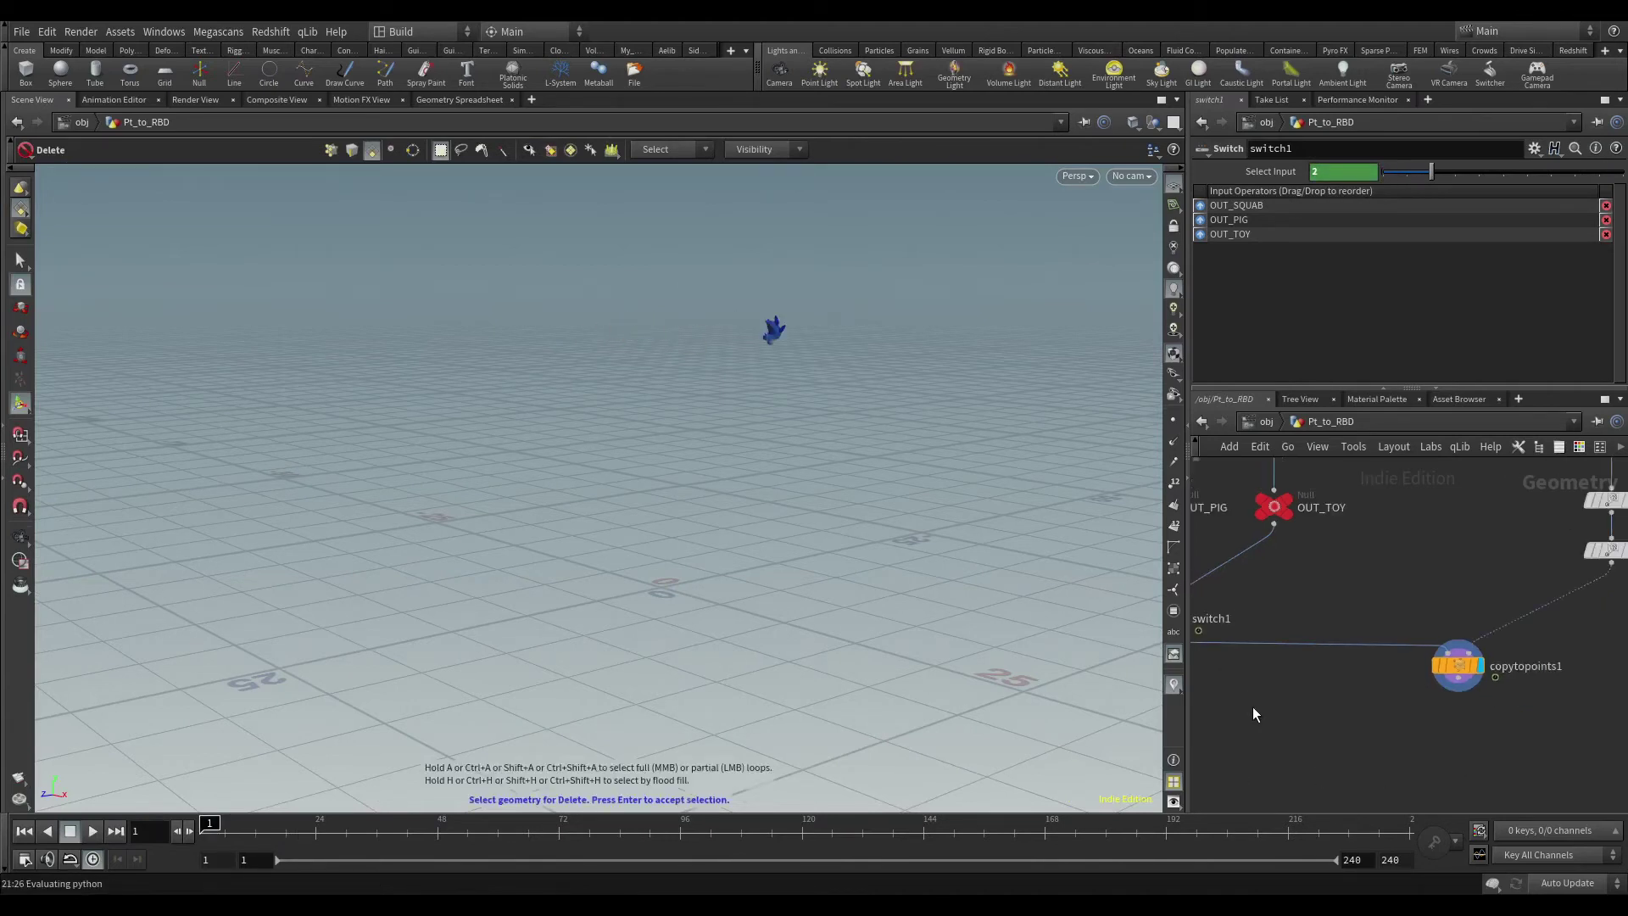
key("h")
Step: Insert a Pack node between OUT_SQUAB and switch1
scroll(1350, 743, "down", 3)
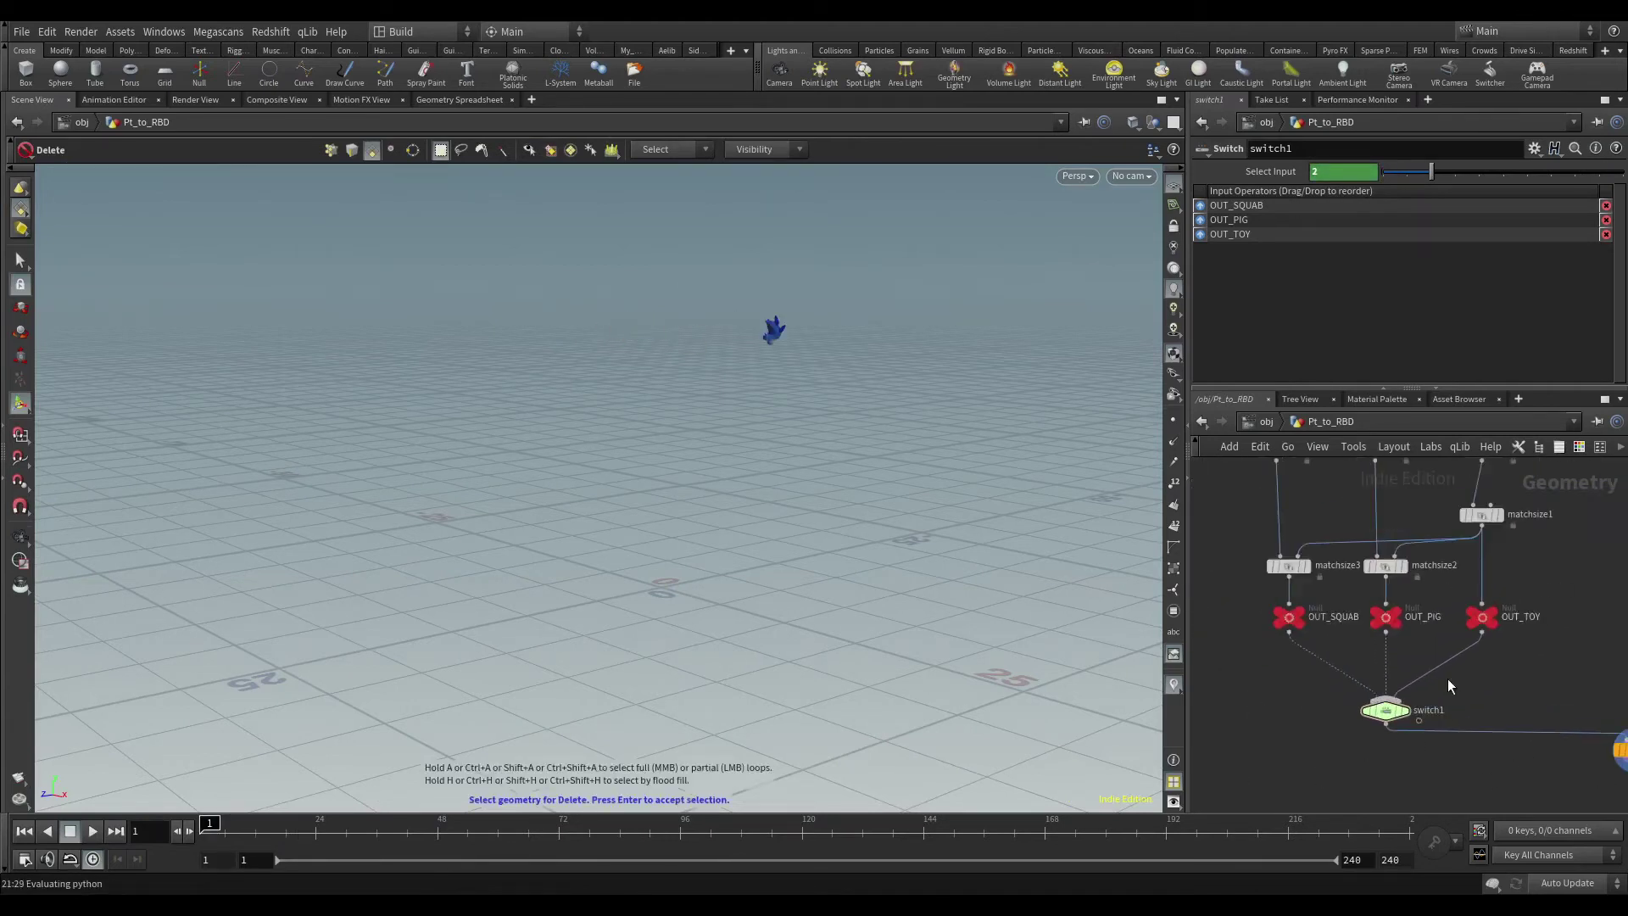
middle_click(1472, 716)
middle_click_drag(1554, 662, 1512, 591)
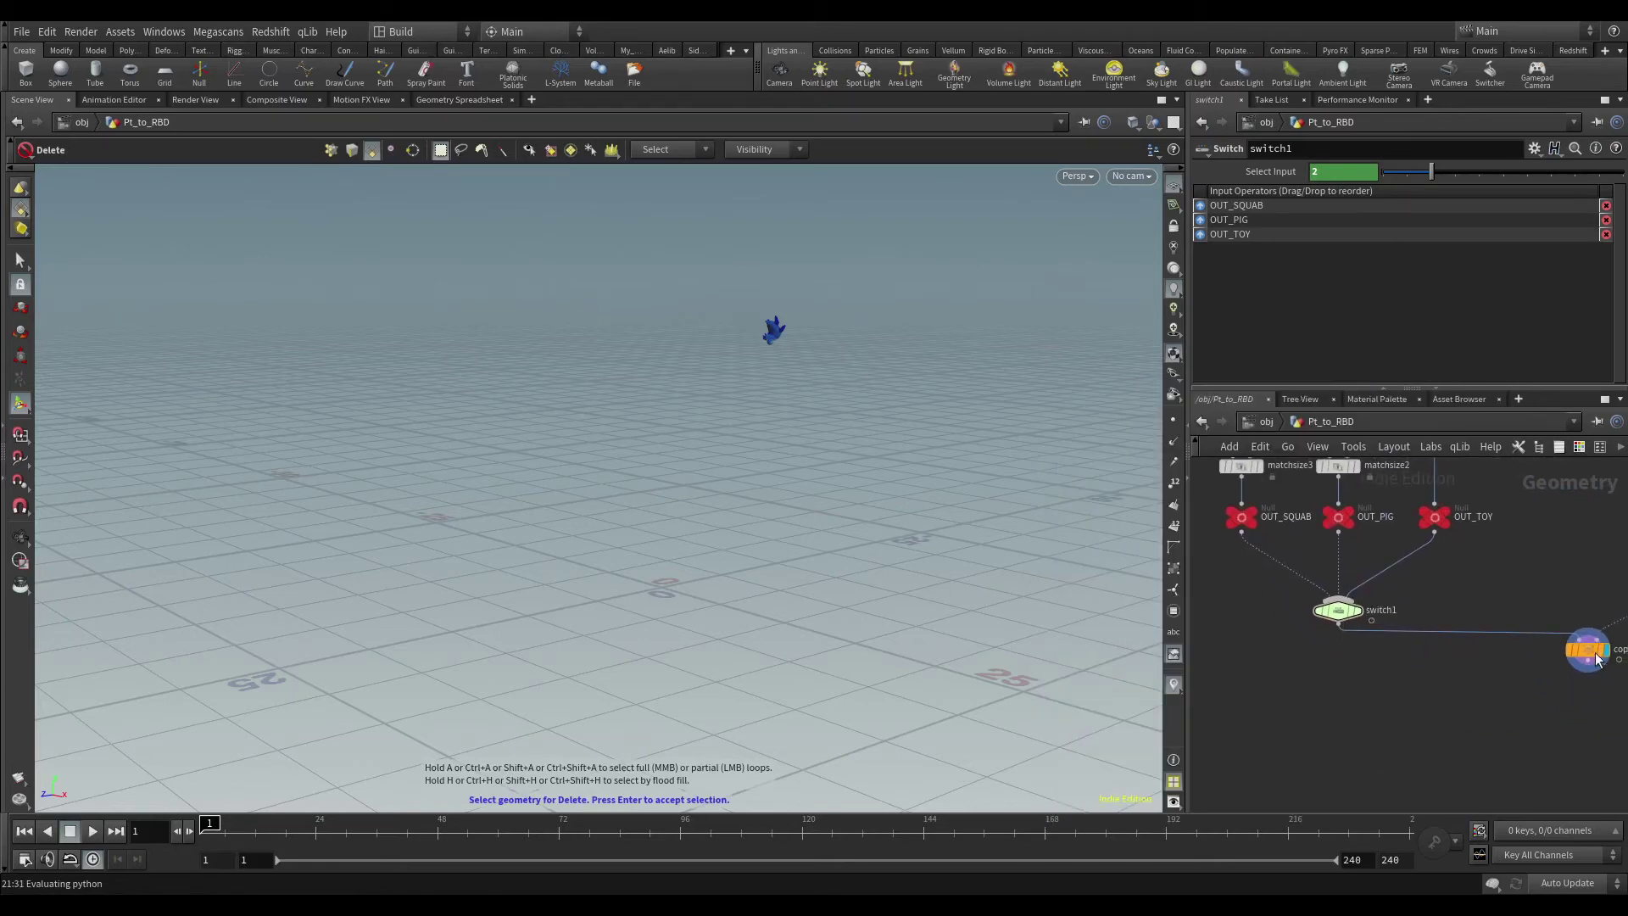
middle_click(1338, 611)
scroll(1245, 658, "up", 2)
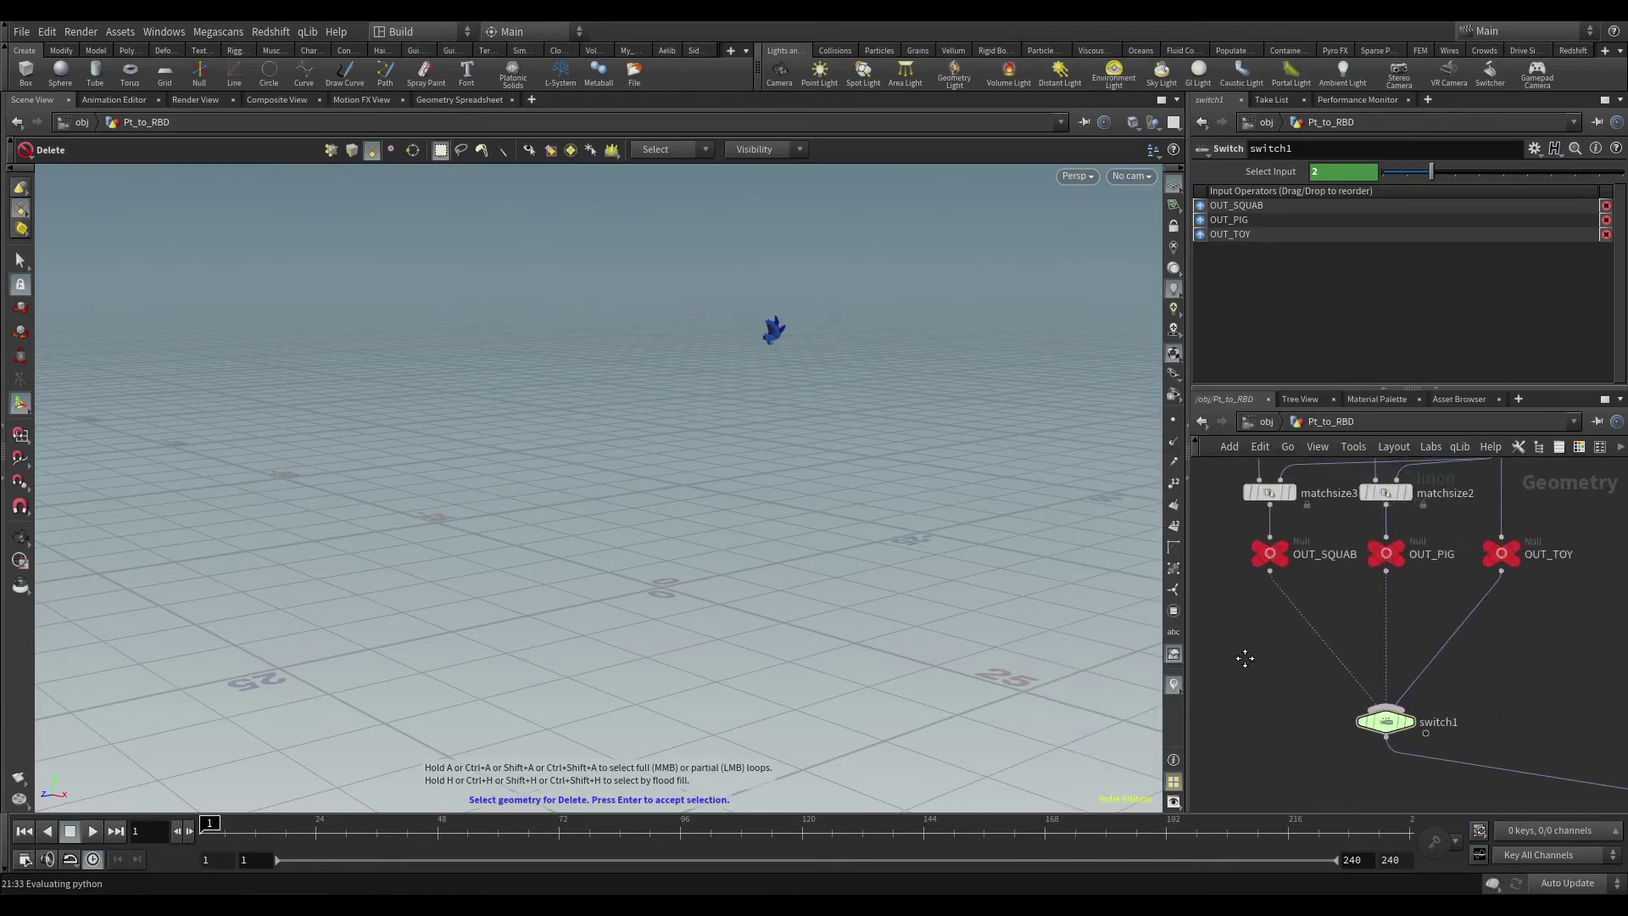
key("Tab")
type("pack")
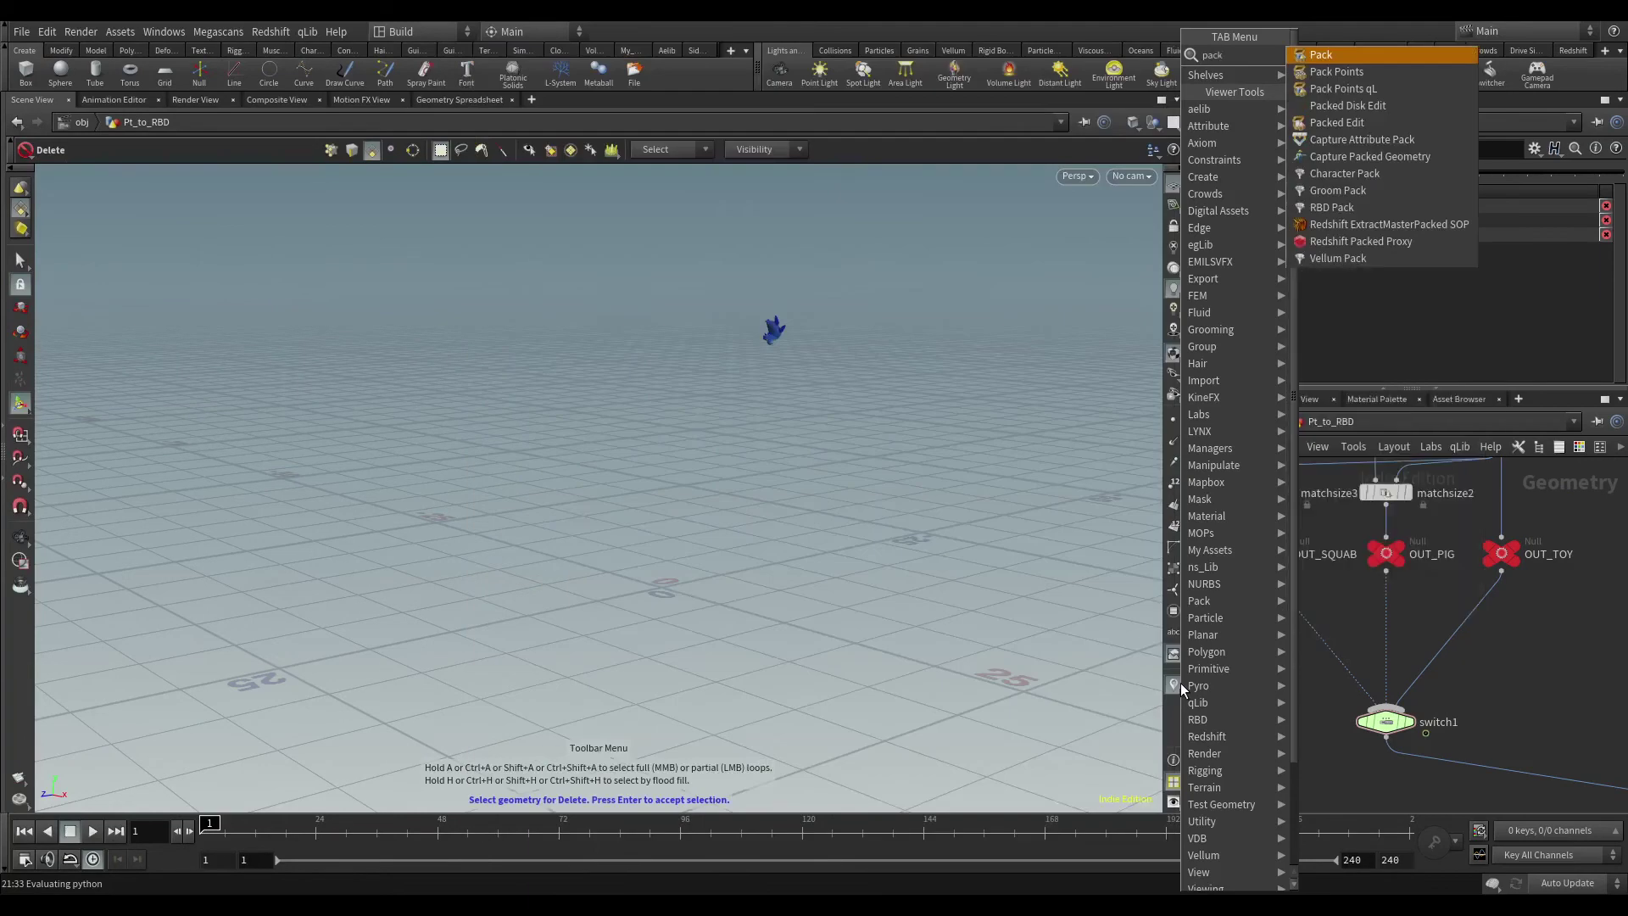
left_click(1353, 60)
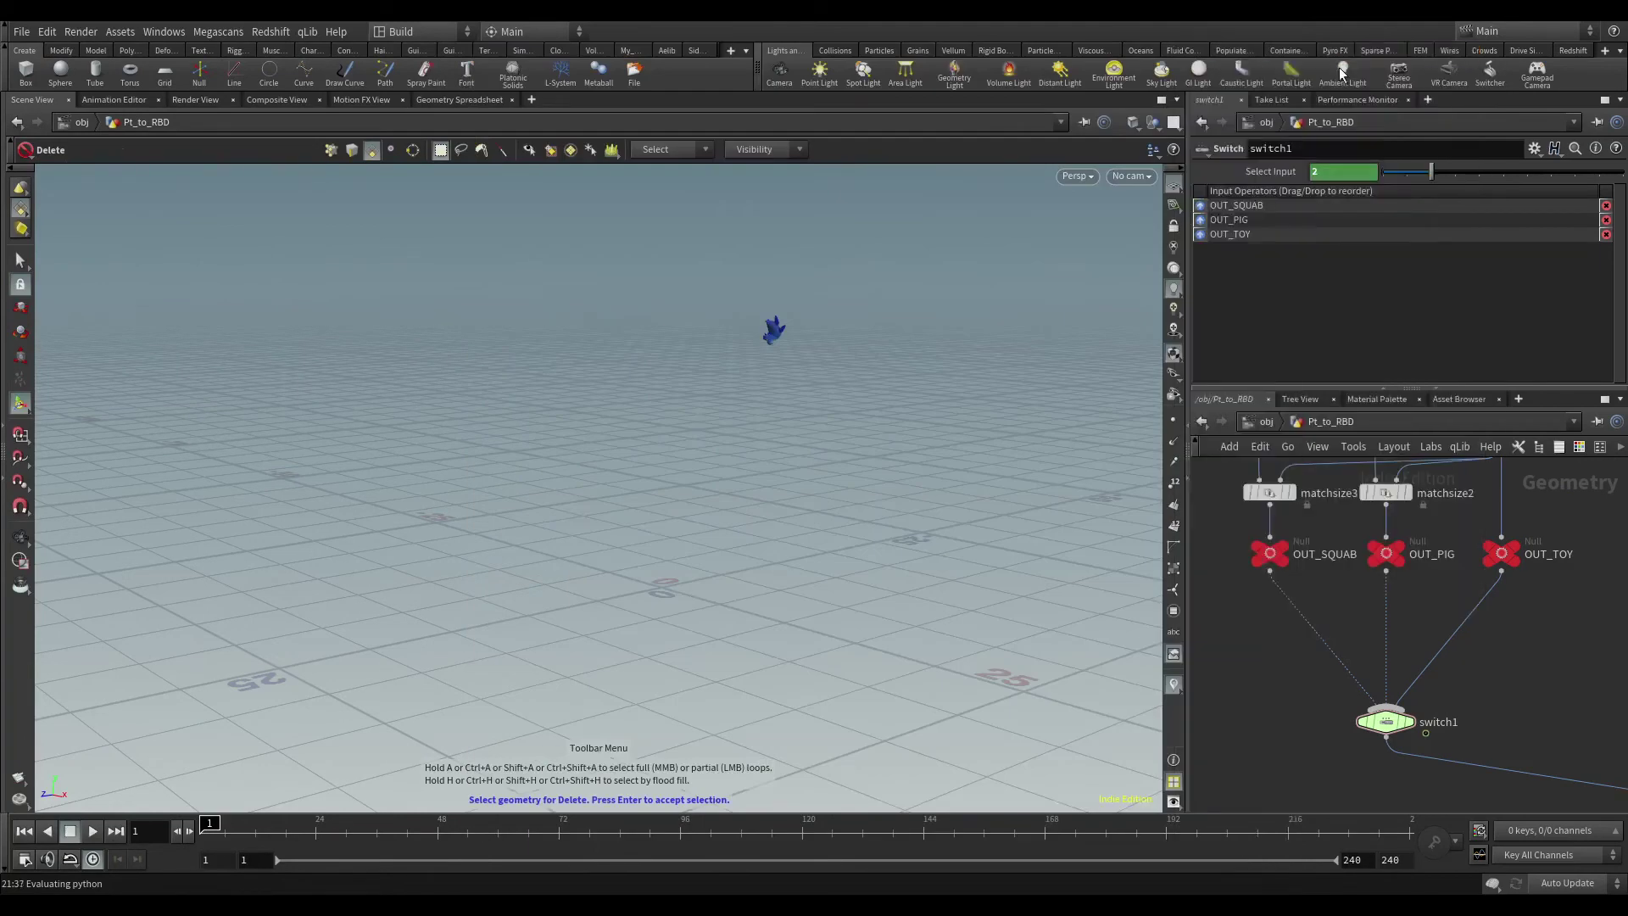
mouse_move(1545, 752)
left_mouse_down()
mouse_move(1571, 618)
mouse_move(1316, 657)
mouse_move(1277, 628)
left_mouse_up()
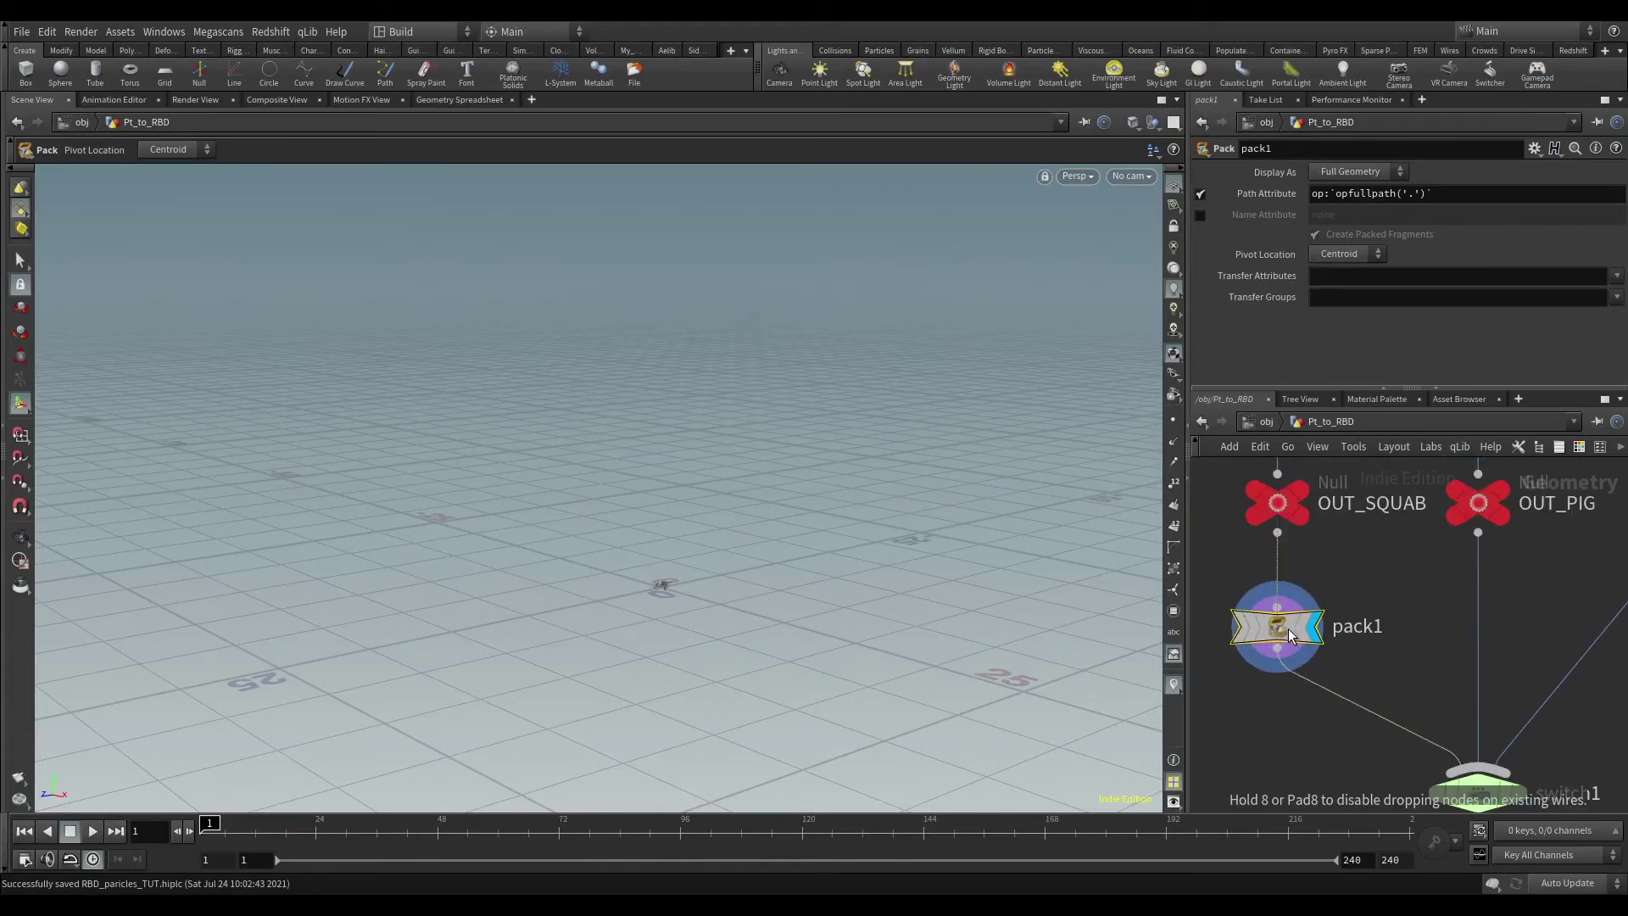
key("Escape")
Step: Place copies of the Pack node on the other outputs, starting with OUT_PIG
scroll(599, 579, "up", 3)
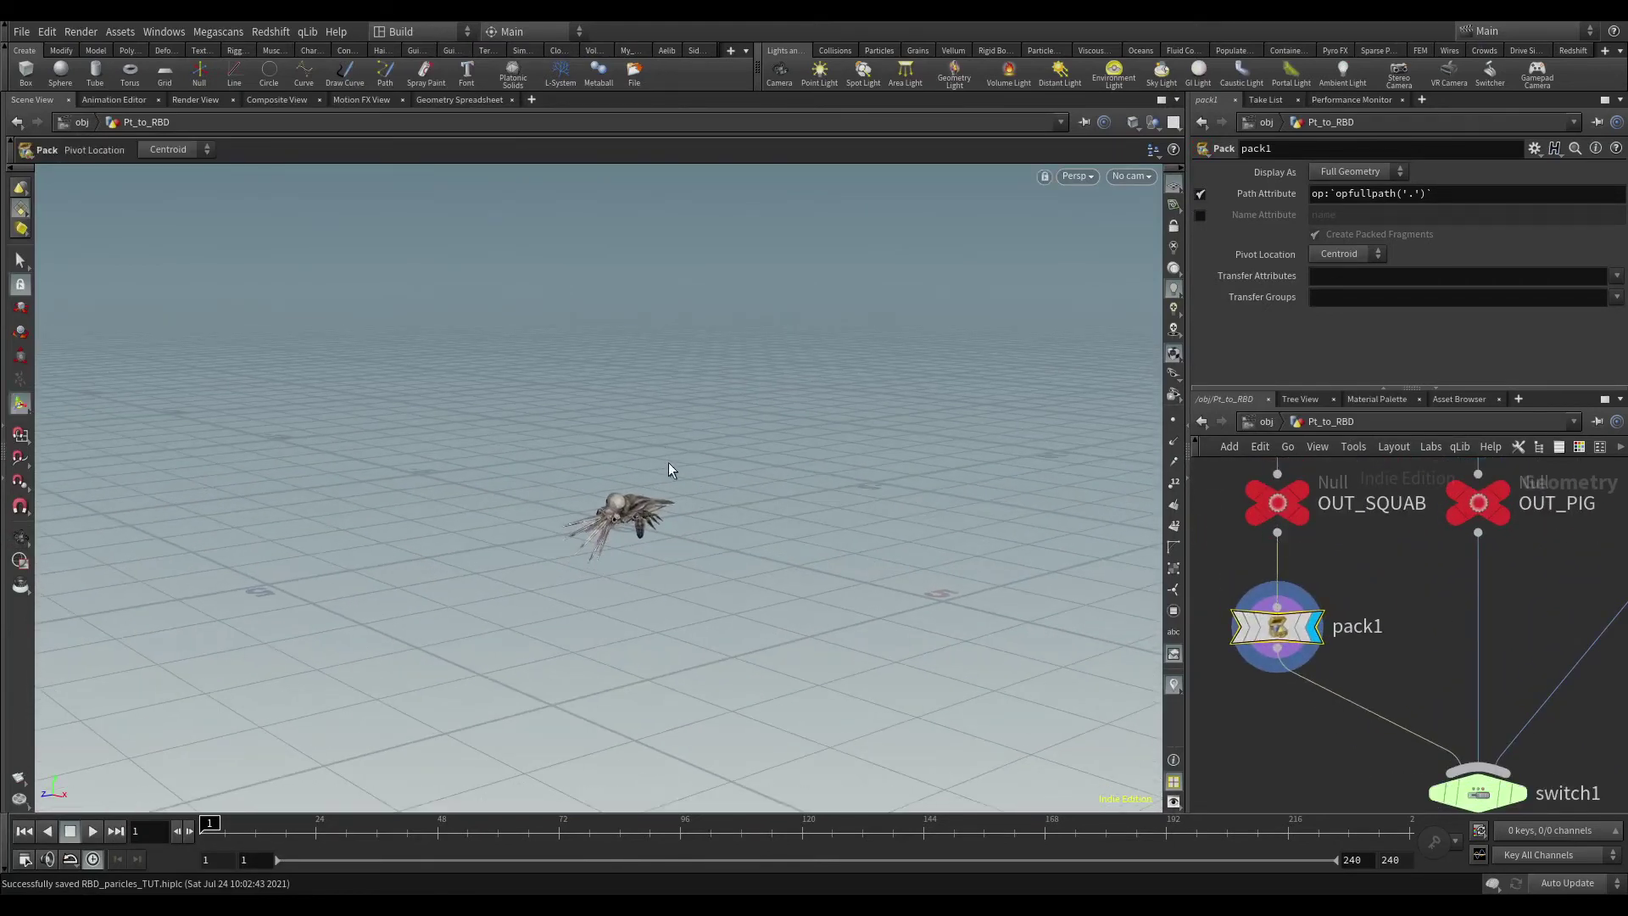
middle_click_drag(841, 668, 760, 625)
middle_click_drag(1409, 657, 1327, 604)
scroll(1327, 604, "down", 2)
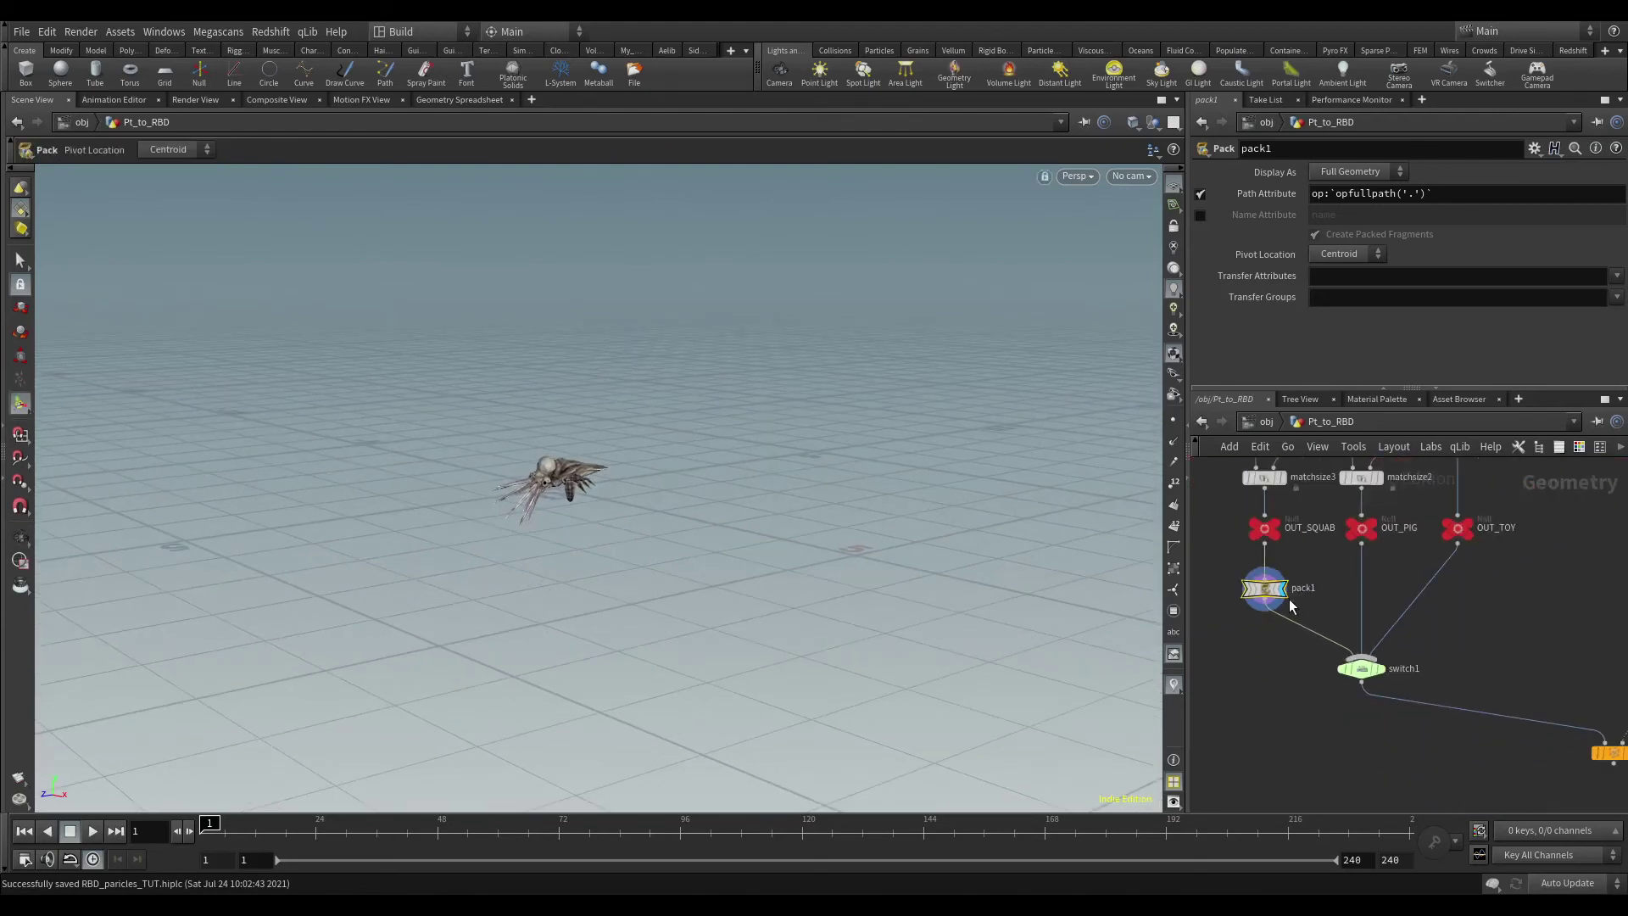
scroll(1327, 604, "up", 2)
left_click_drag(1253, 574, 1454, 576, "alt")
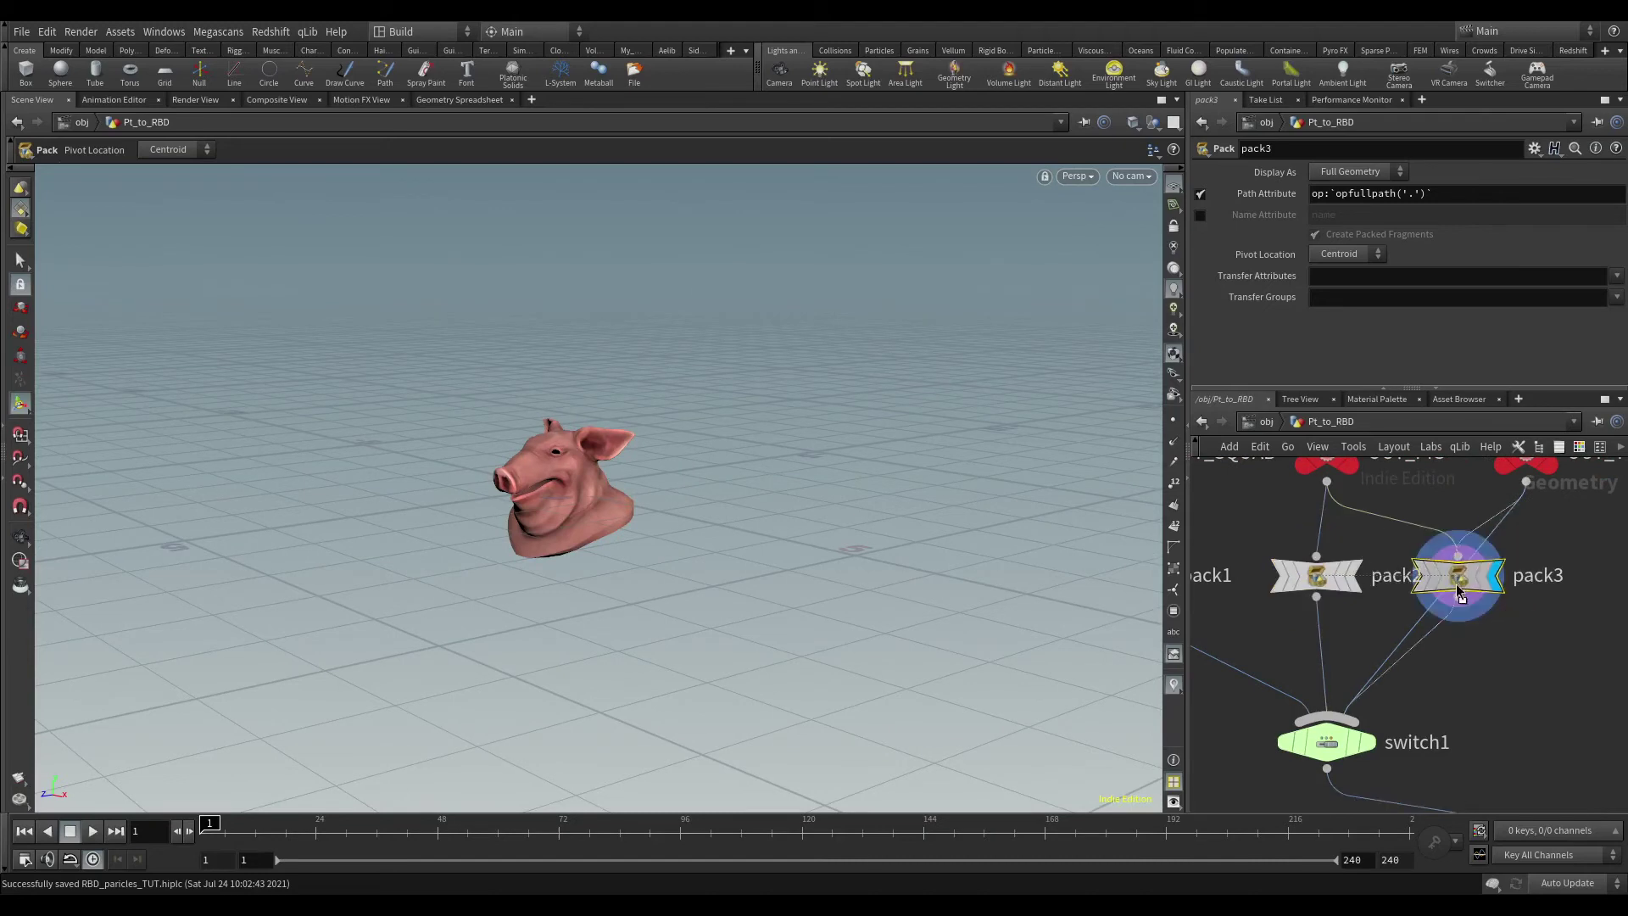
scroll(1357, 593, "down", 3)
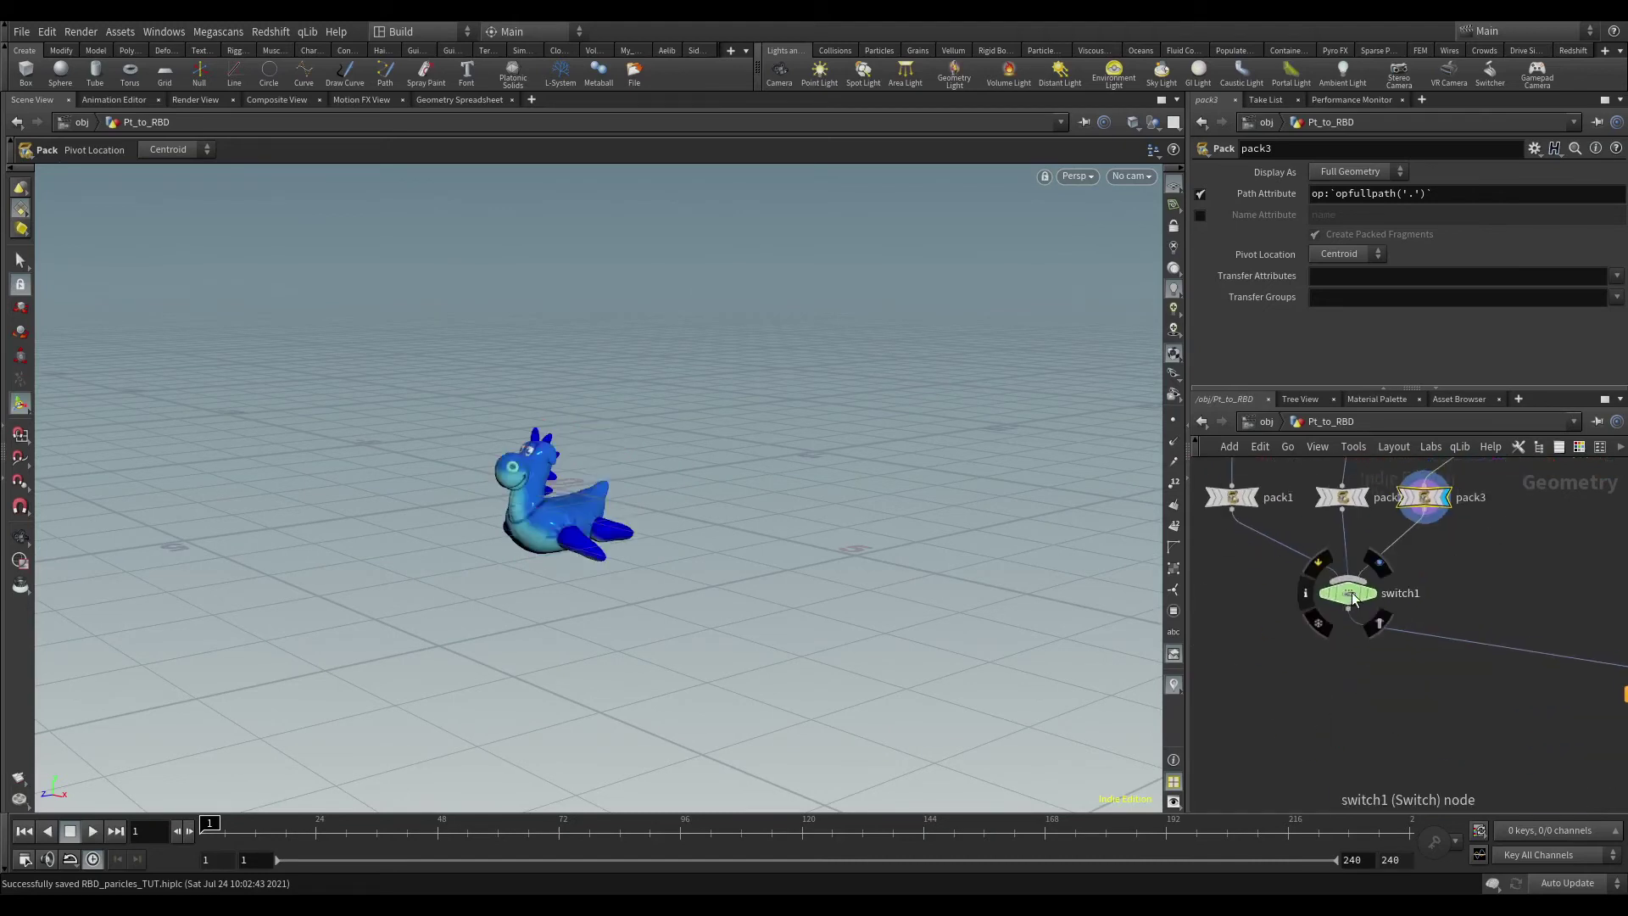
Step: Inspect switch1's node info to confirm it now outputs packed geometry
middle_click(1353, 599)
scroll(763, 454, "down", 5)
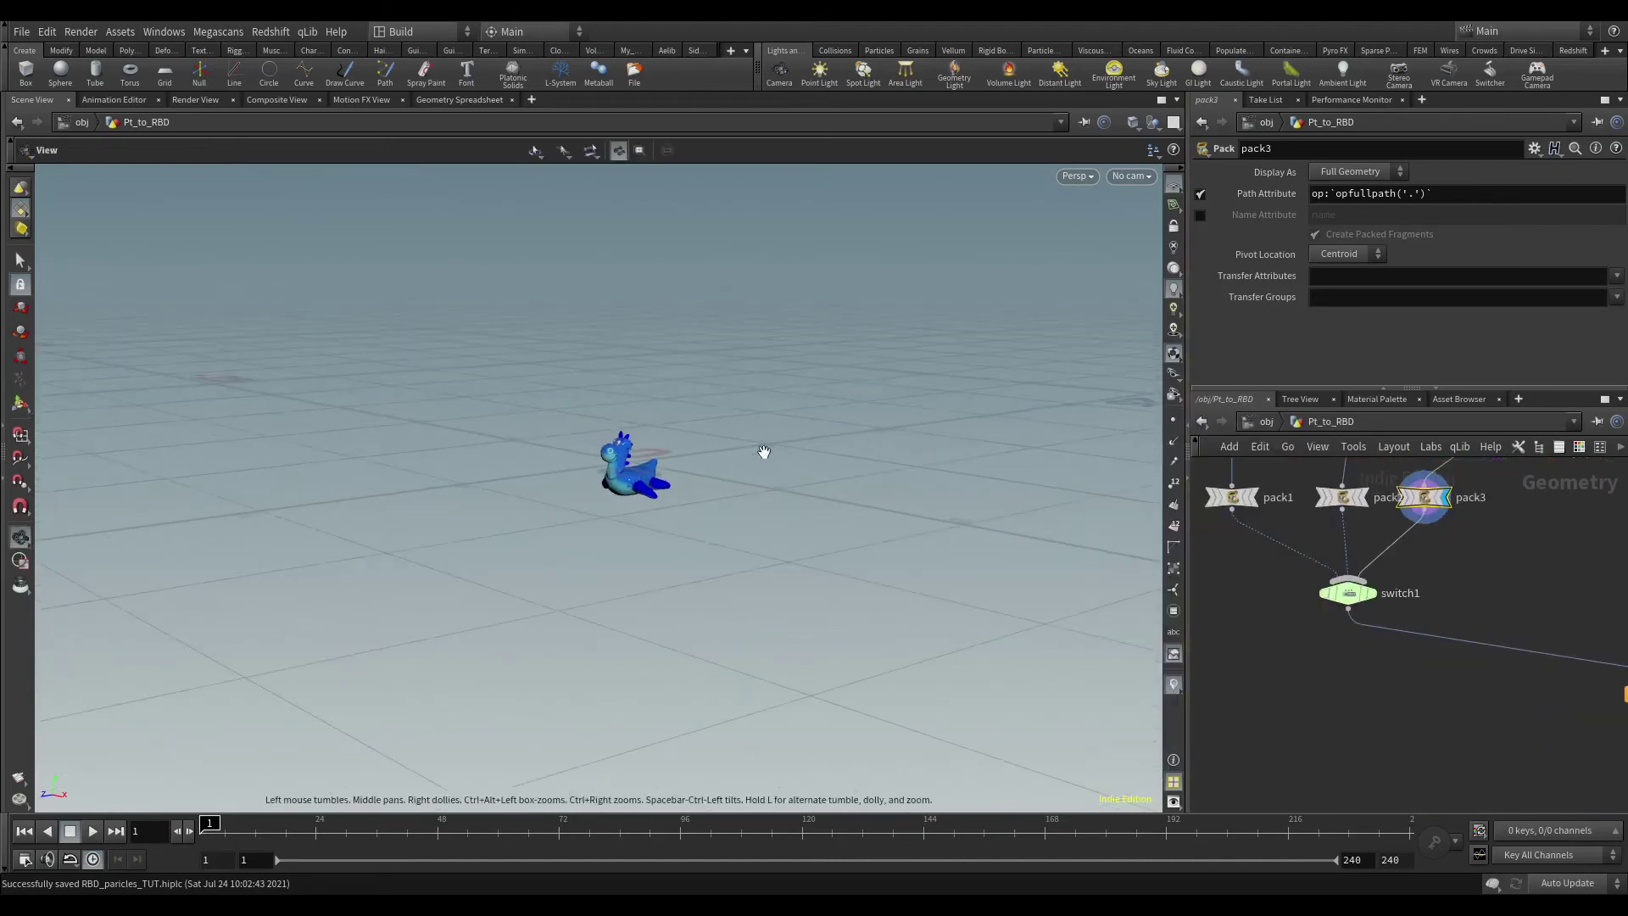
scroll(763, 455, "down", 3)
middle_click(1352, 609)
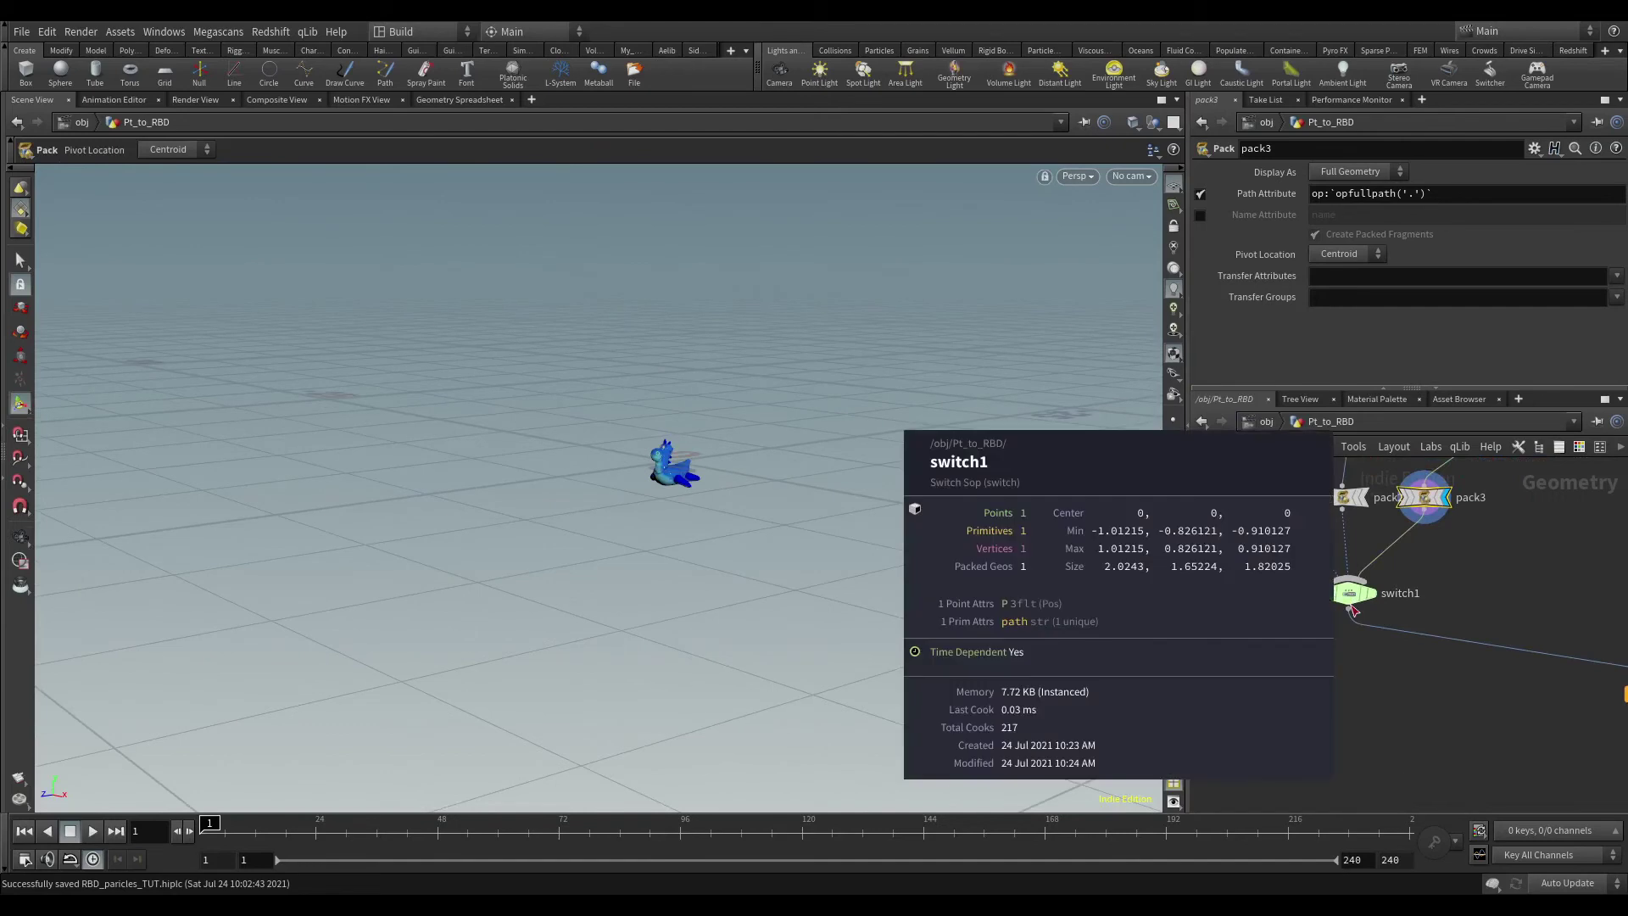
middle_click_drag(1441, 694, 1294, 589)
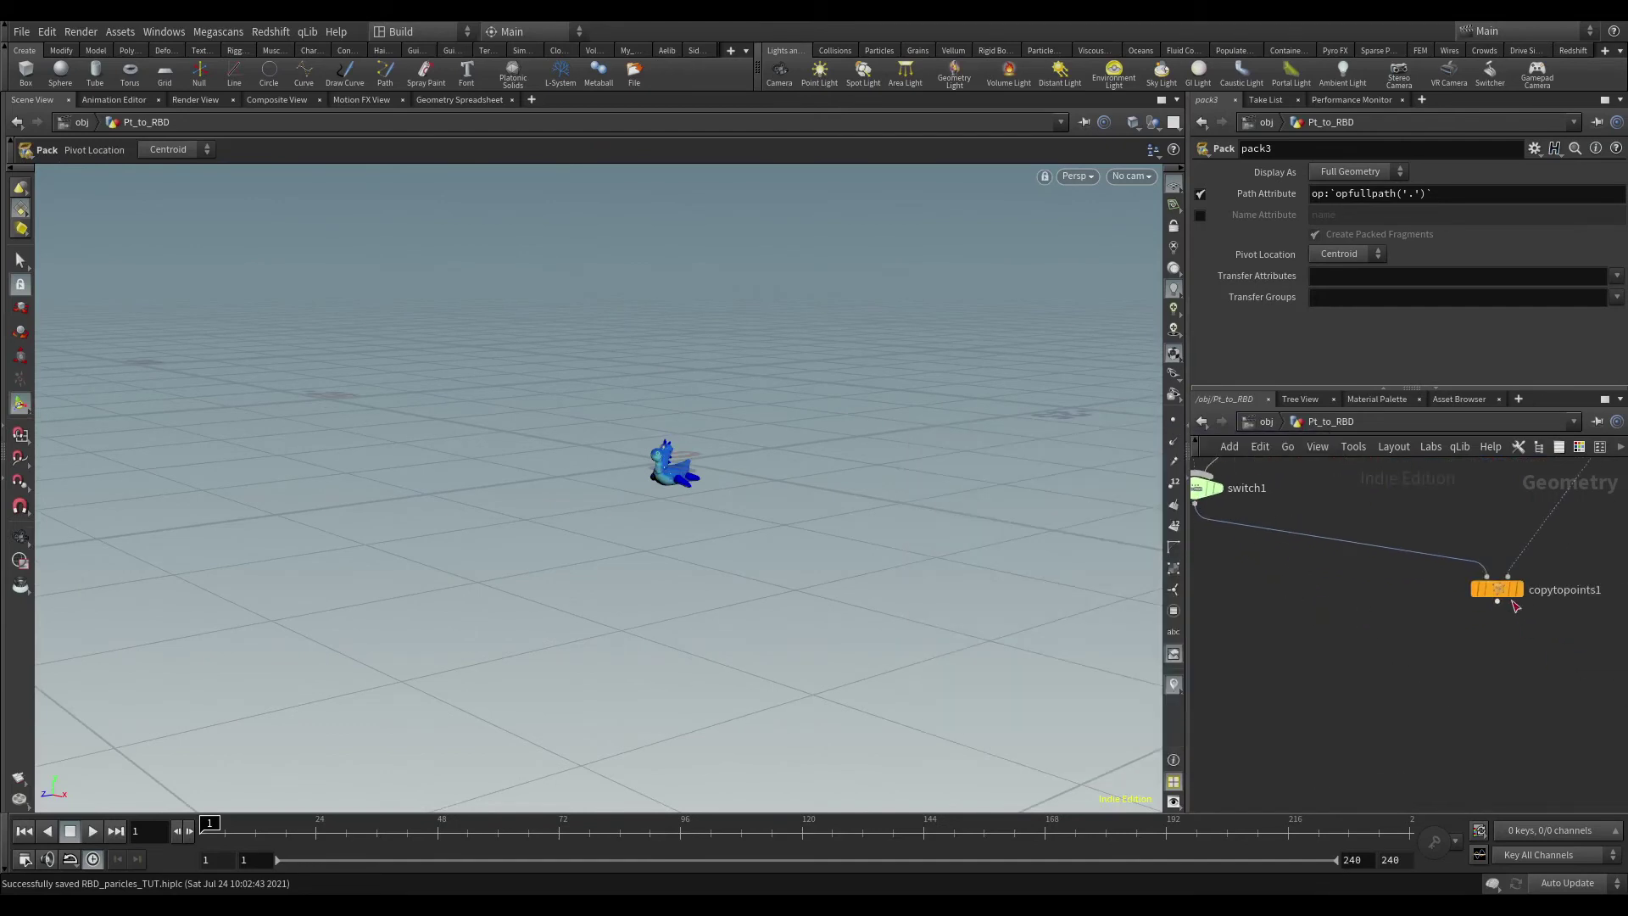
Step: Display copytopoints1 and orbit the viewport to see the model copied onto the point
left_click(1517, 589)
key("Escape")
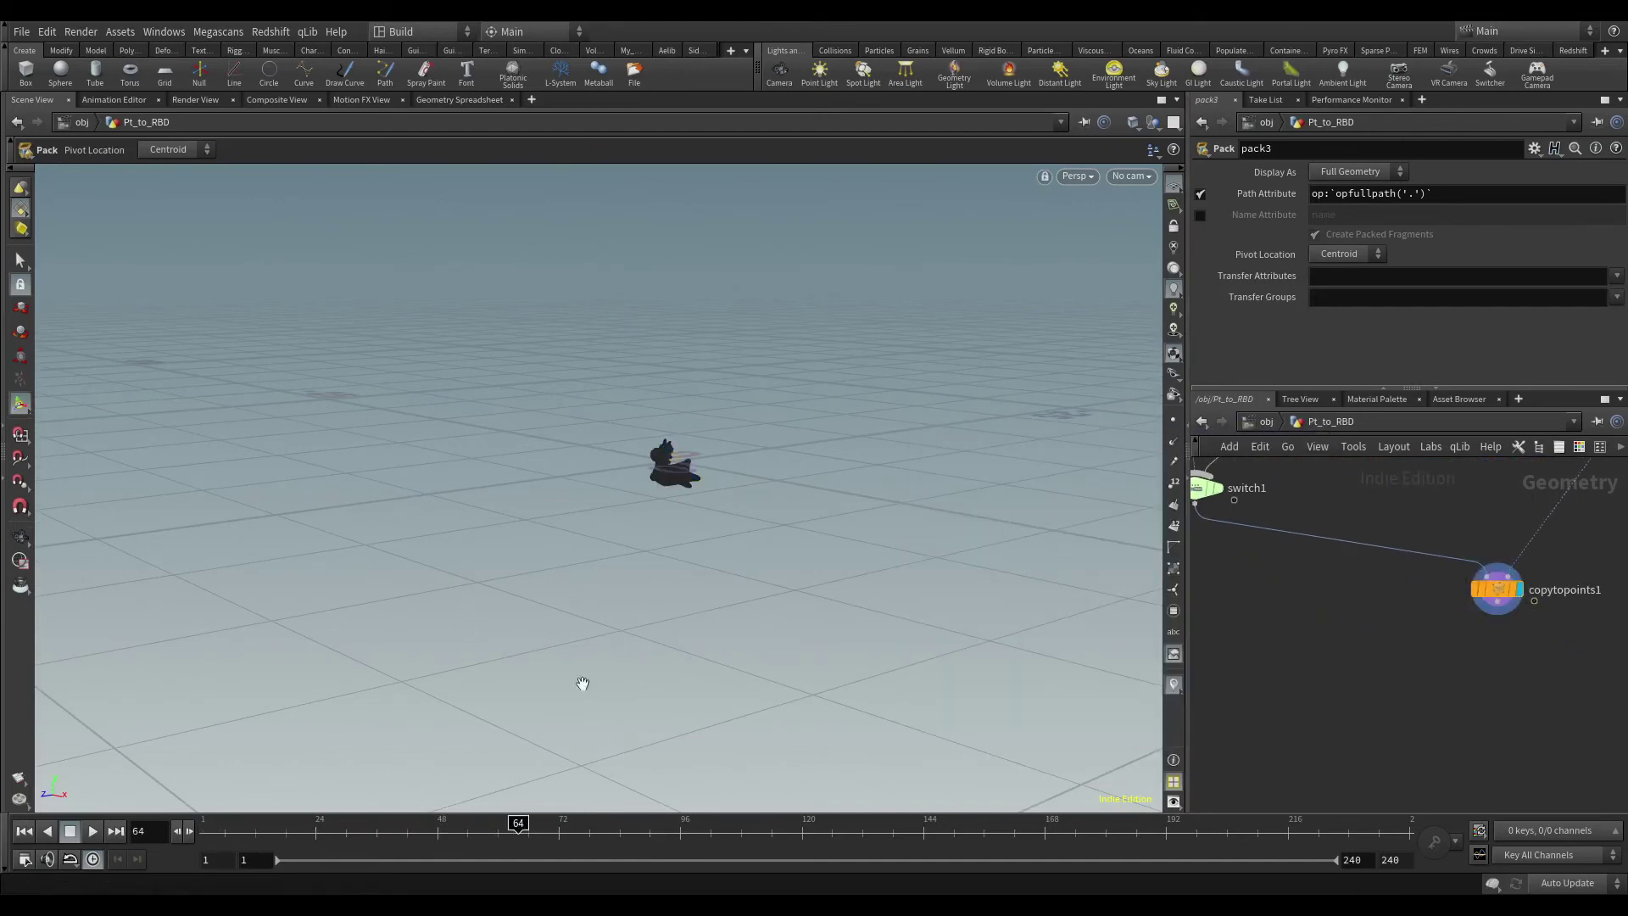
left_click_drag(581, 679, 704, 480)
key("Return")
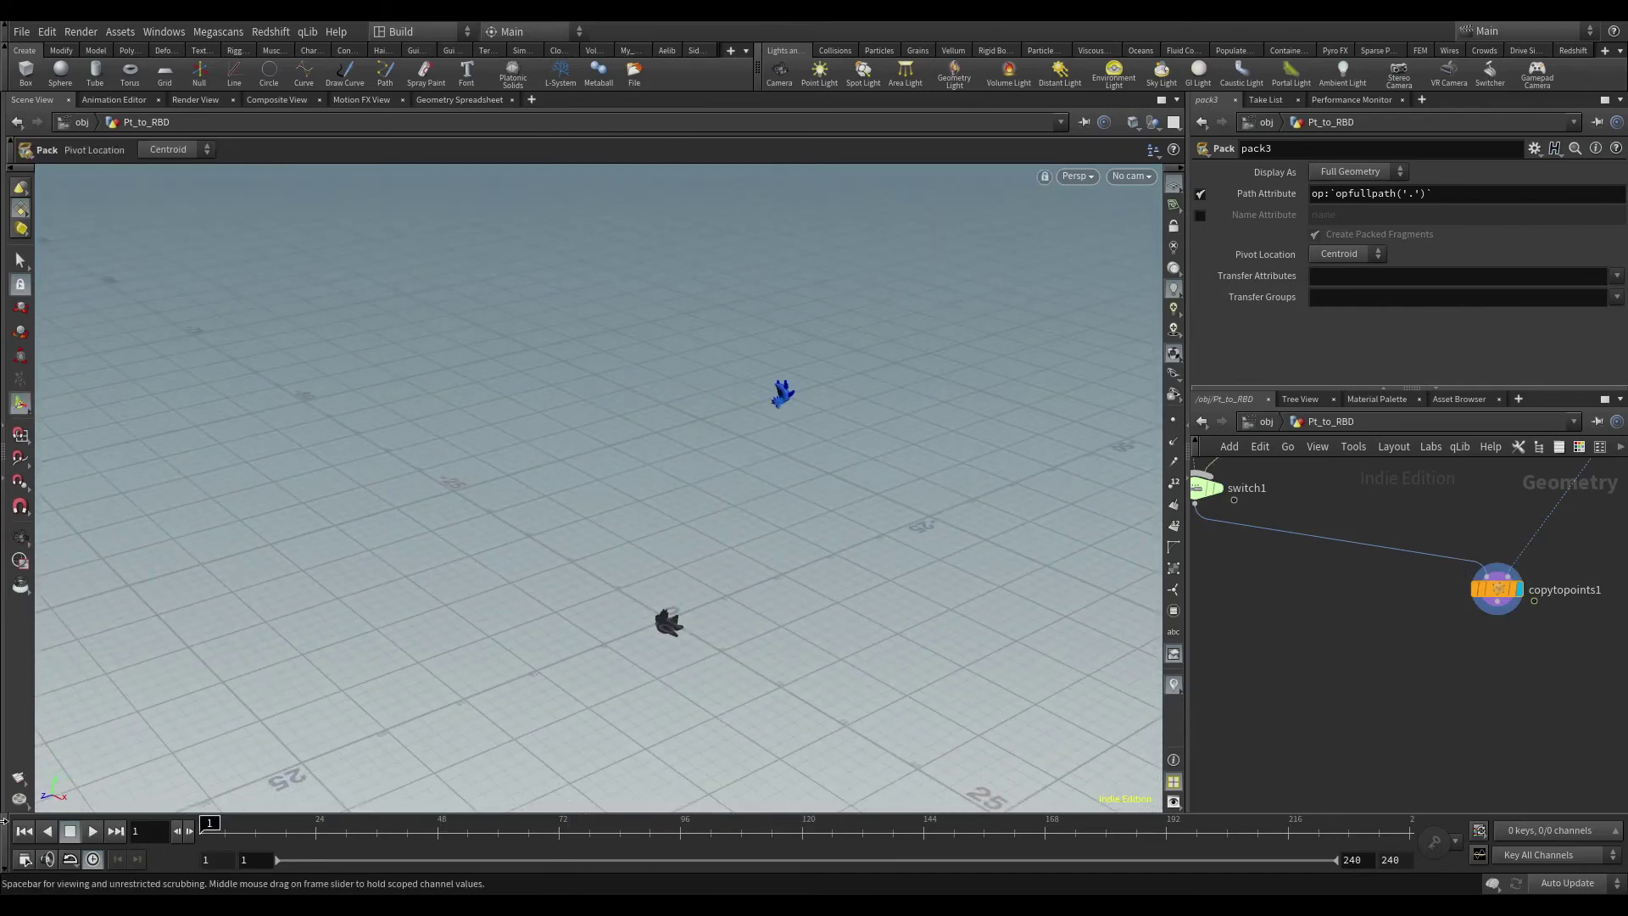
scroll(1466, 703, "up", 2)
scroll(1396, 678, "up", 3)
scroll(1399, 670, "down", 2)
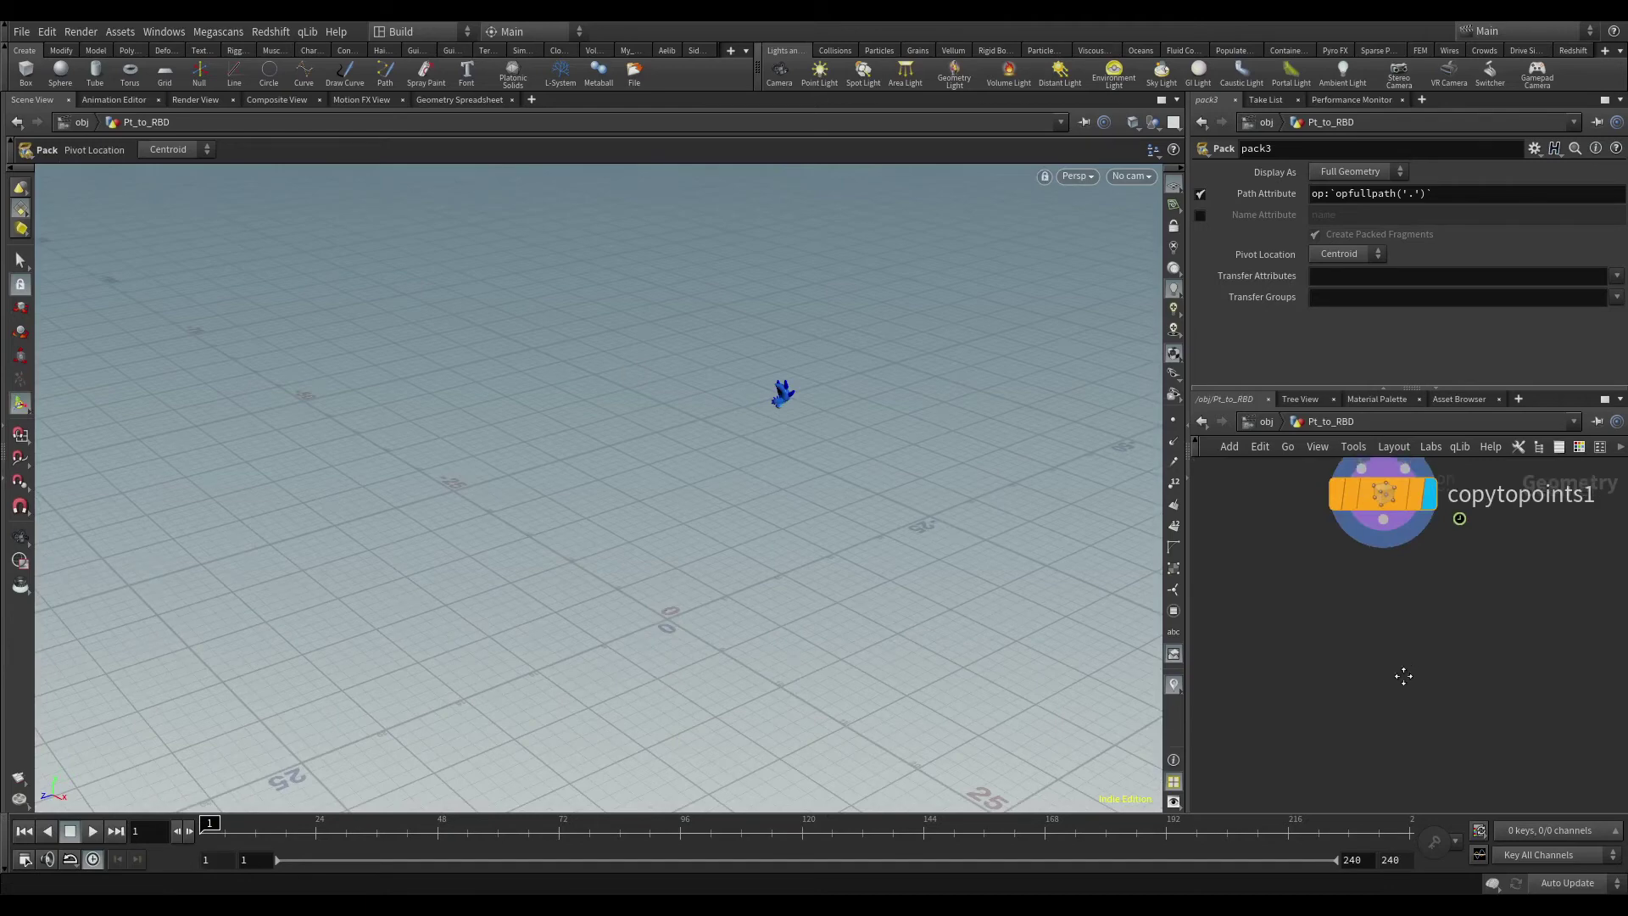
scroll(1400, 687, "down", 3)
Step: Add a POP Network fed by copytopoints1 and step inside it
middle_click_drag(1396, 699, 1382, 659)
key("Tab")
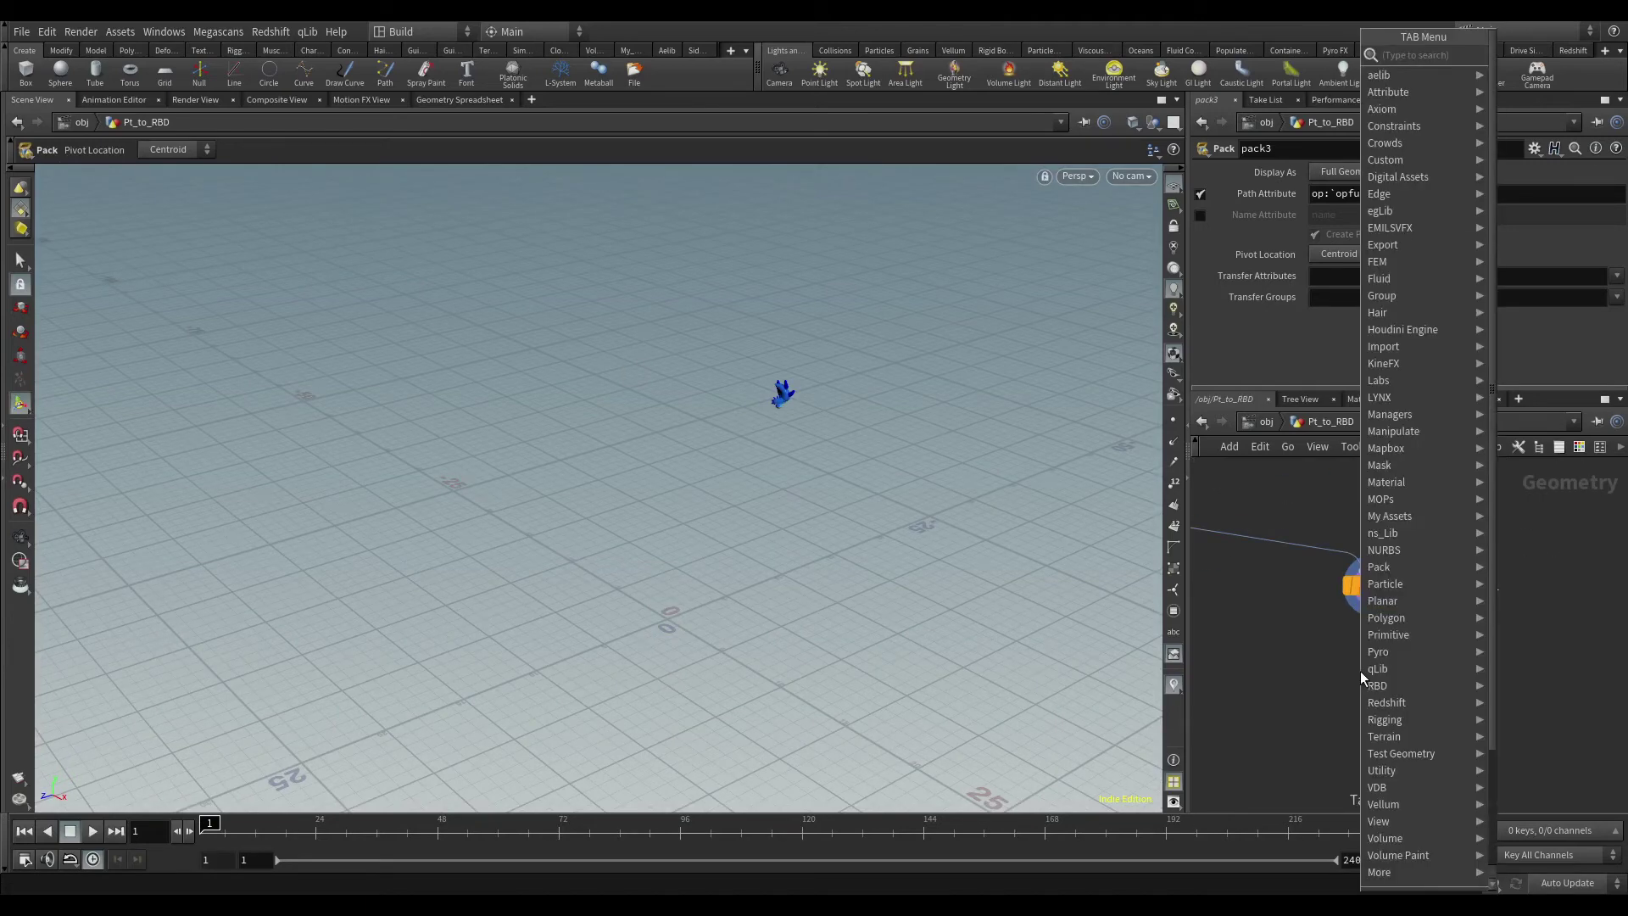
type("pop")
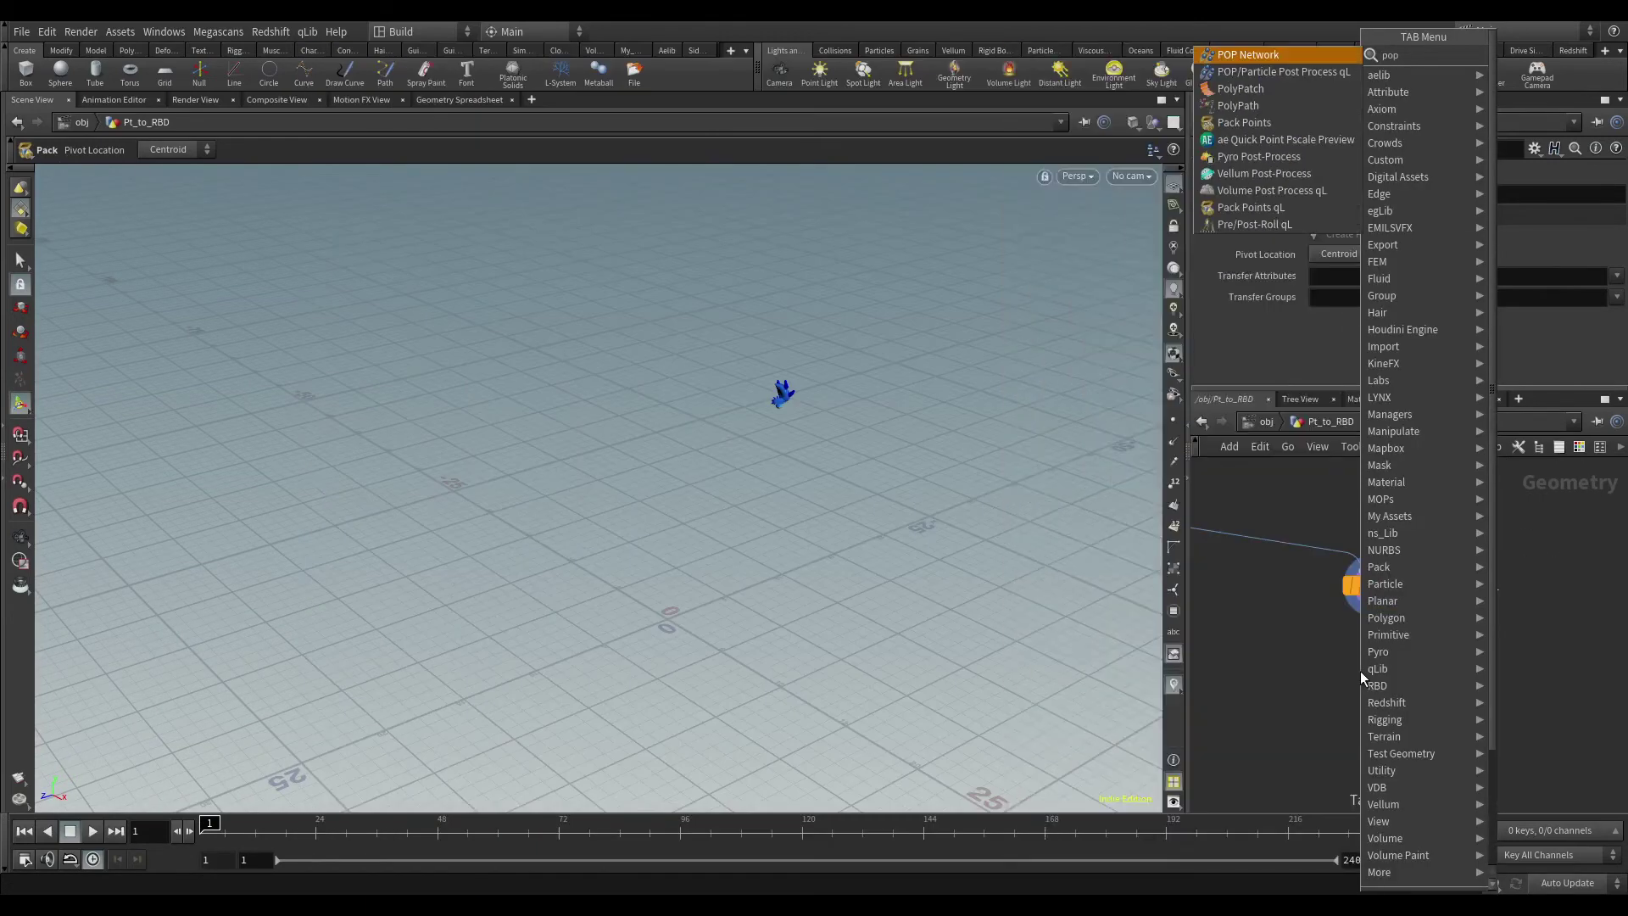
left_click(1289, 50)
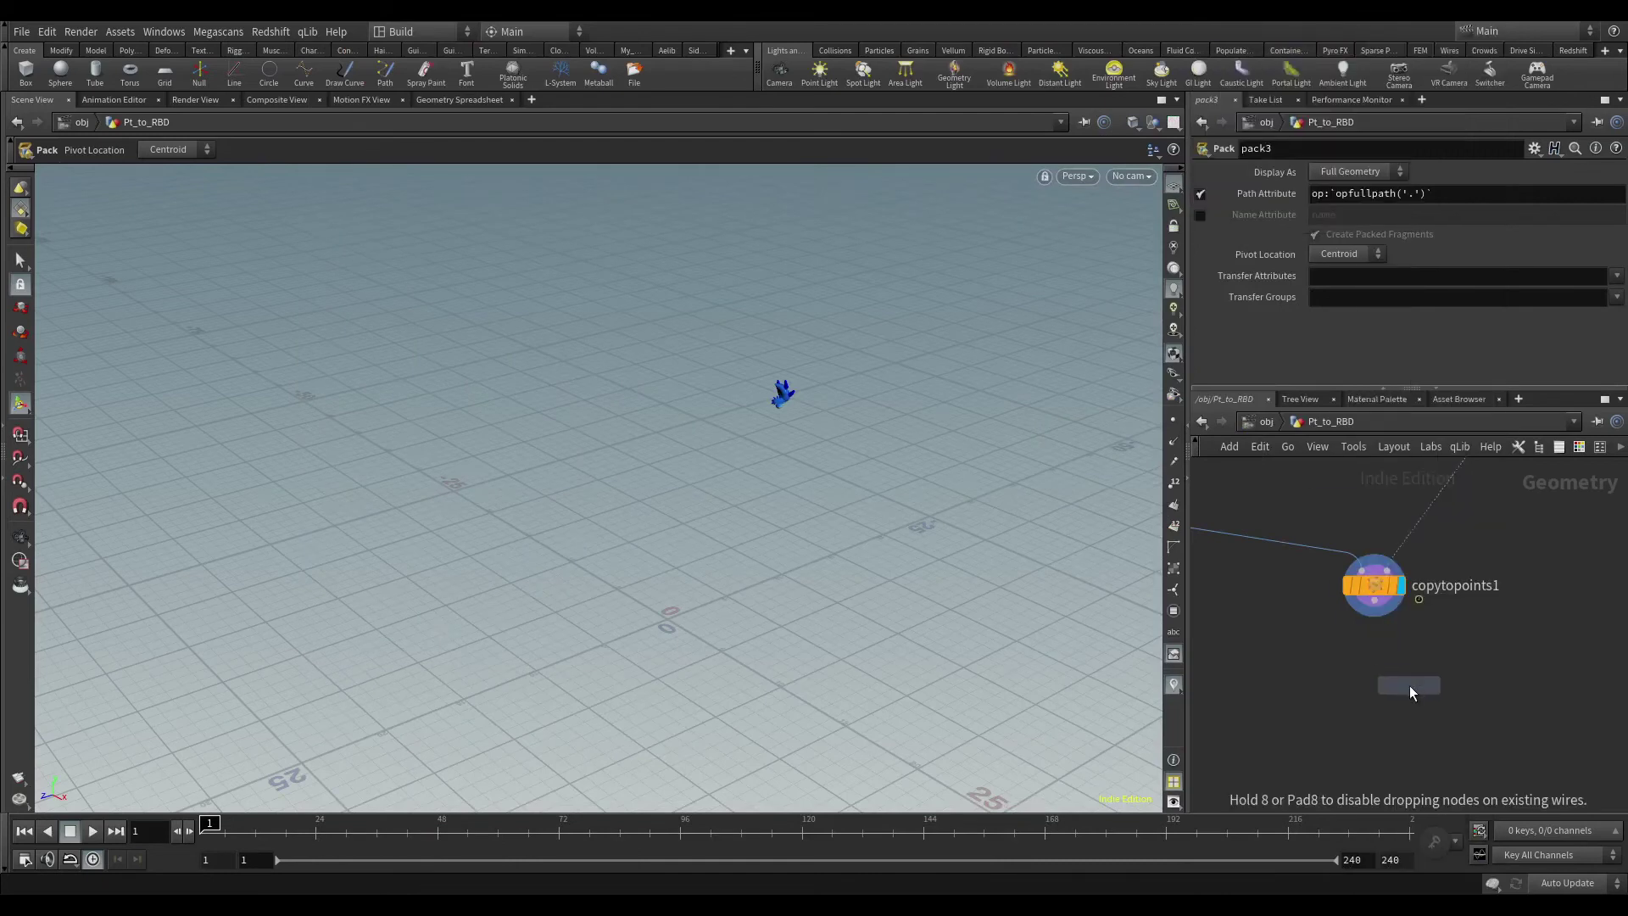
left_click(1374, 675)
mouse_move(1375, 603)
left_mouse_down()
mouse_move(1374, 660)
mouse_move(1250, 612)
left_mouse_up()
double_click(1373, 673)
Step: Replace the default POP nodes with an RBD Packed Object node
key("Delete")
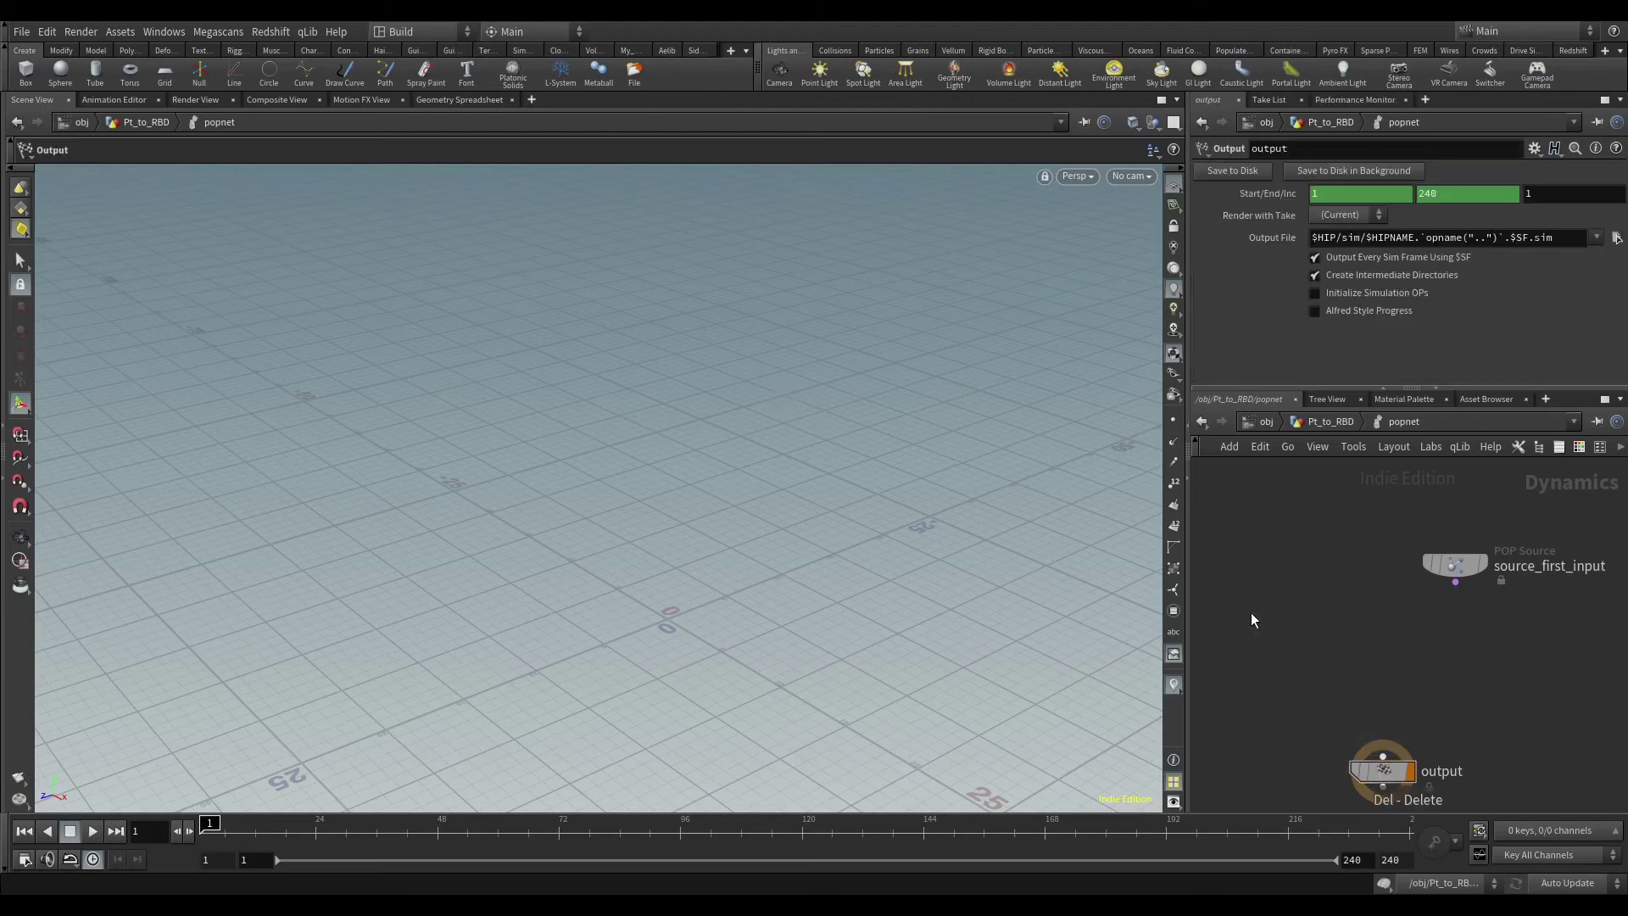
key("Tab")
type("rbd")
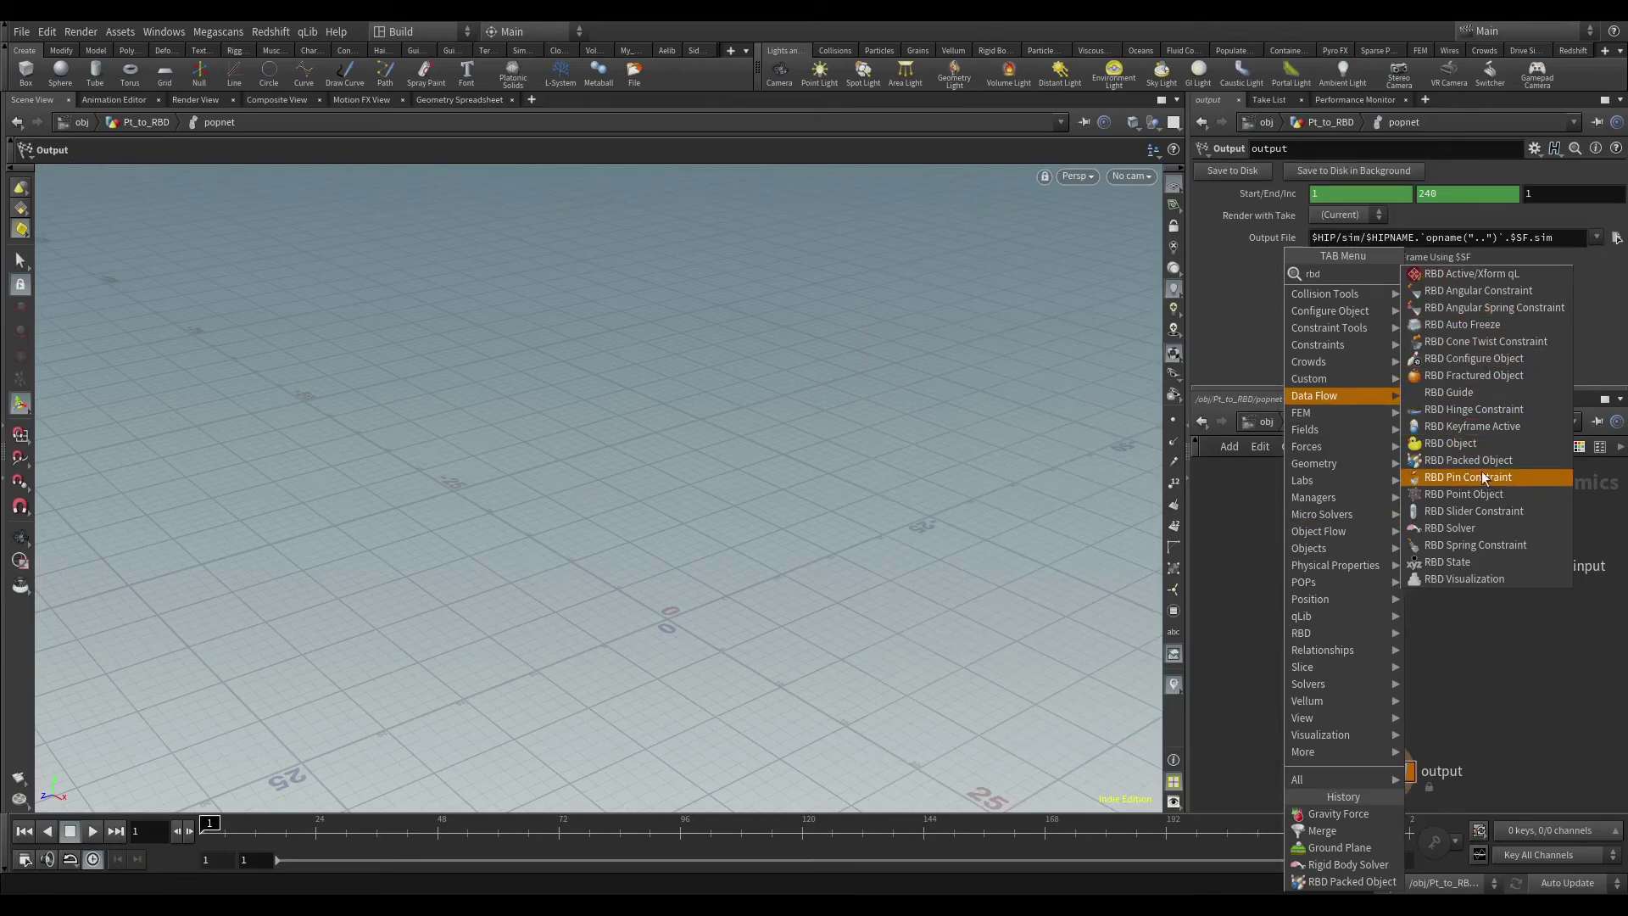
left_click(1472, 460)
left_click(1289, 627)
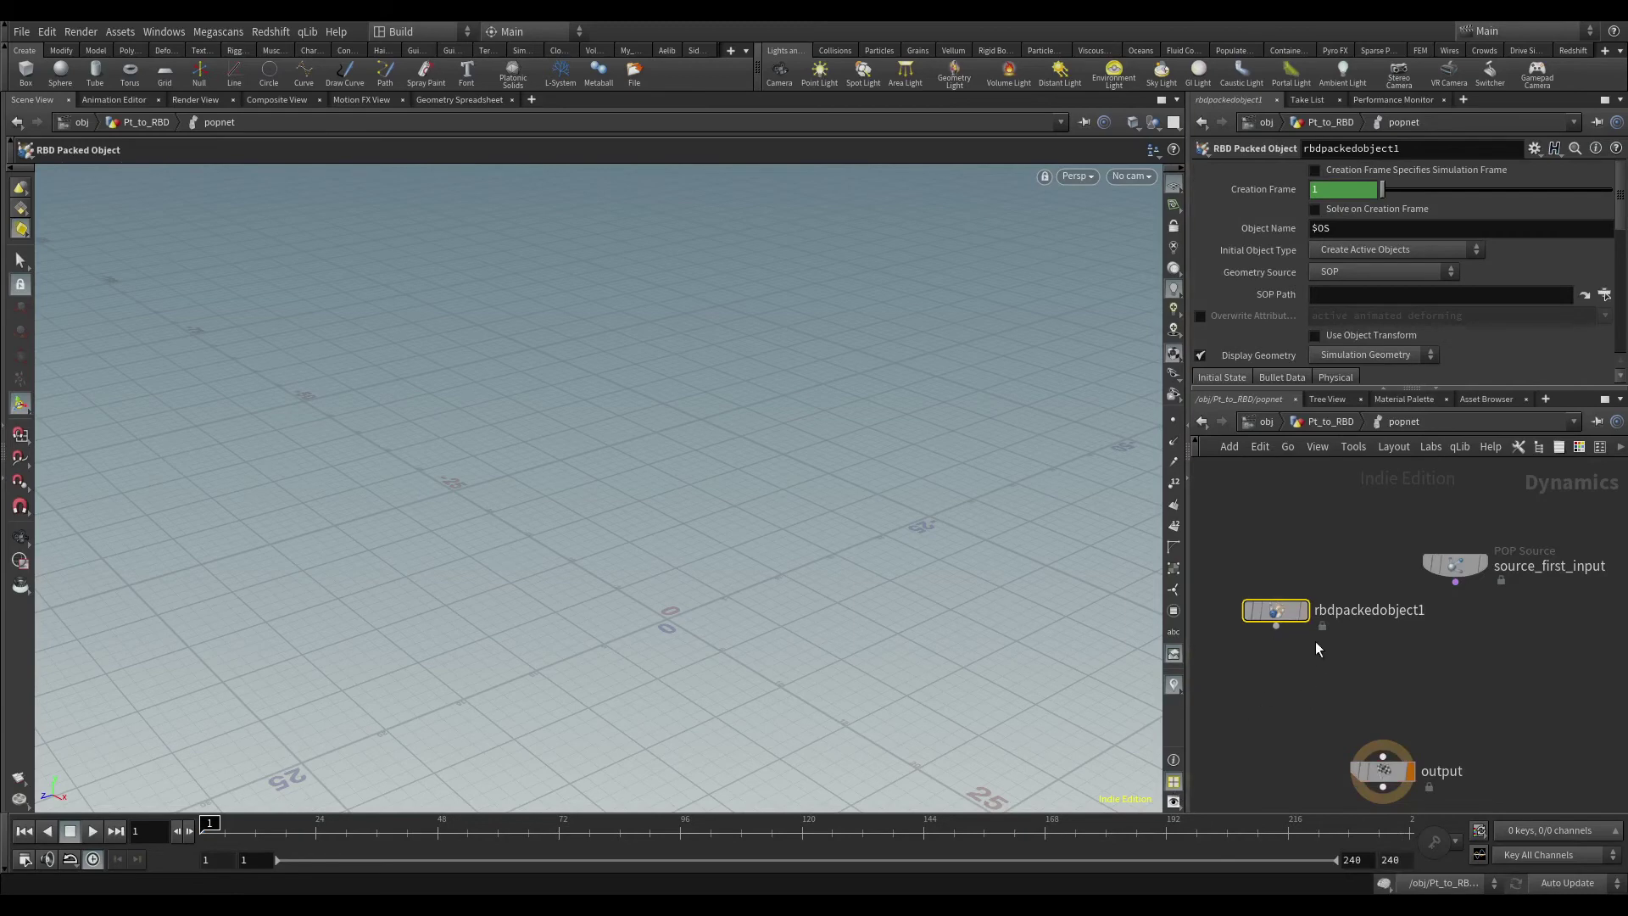
left_click(1427, 677)
Step: Add a Rigid Body Solver below it and wire source_first_input into the solver
key("Tab")
type("rig")
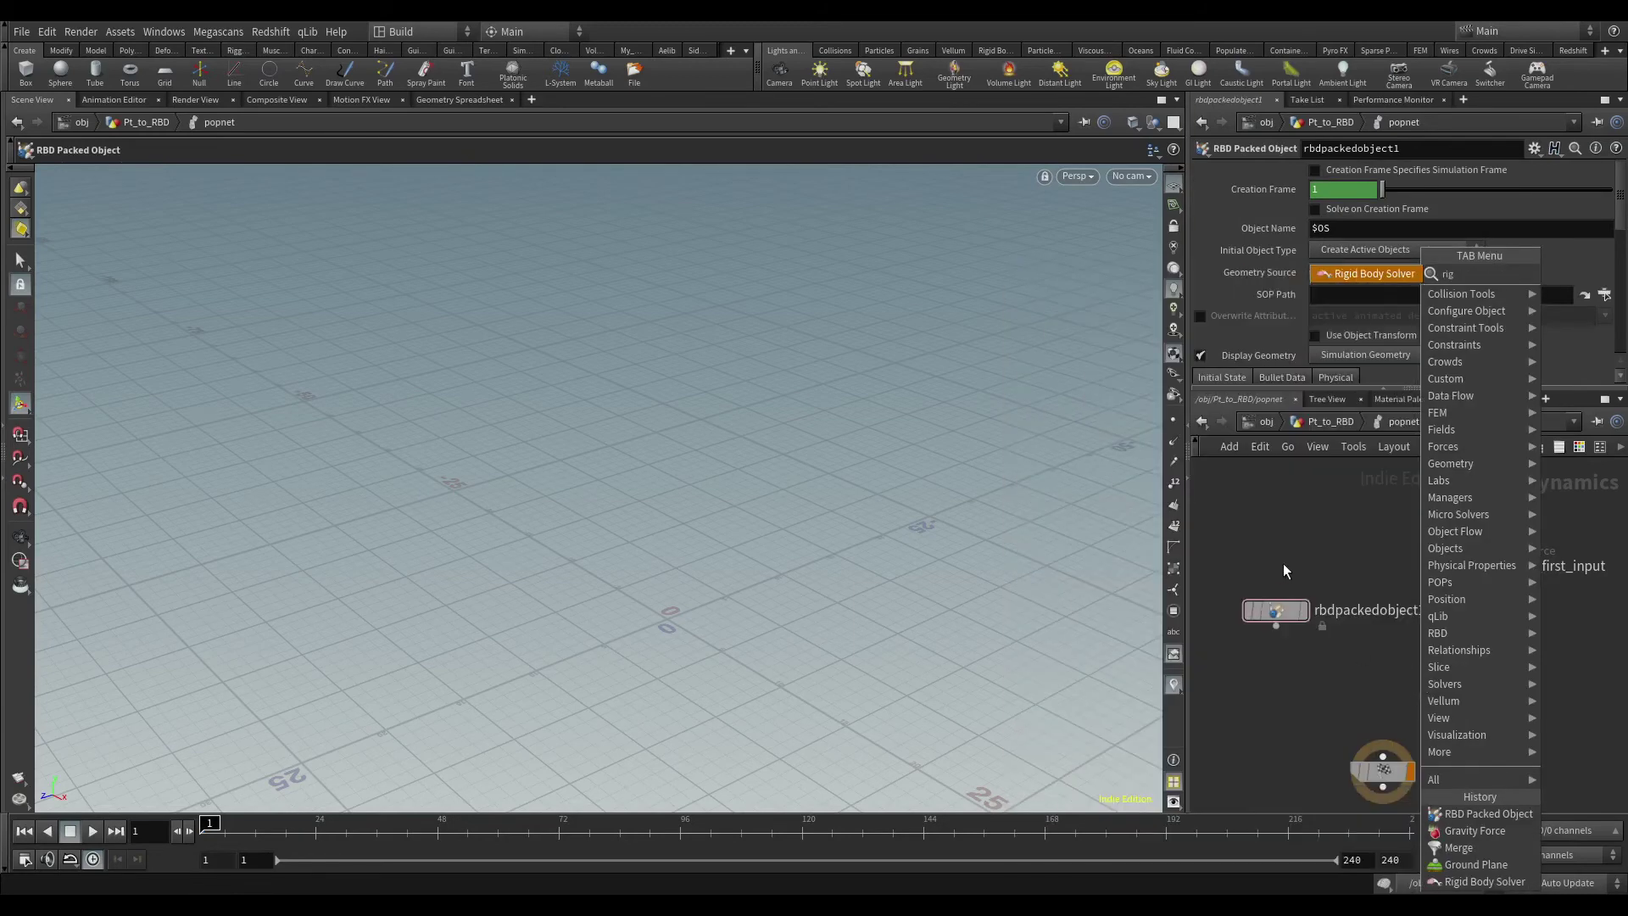
left_click(1379, 270)
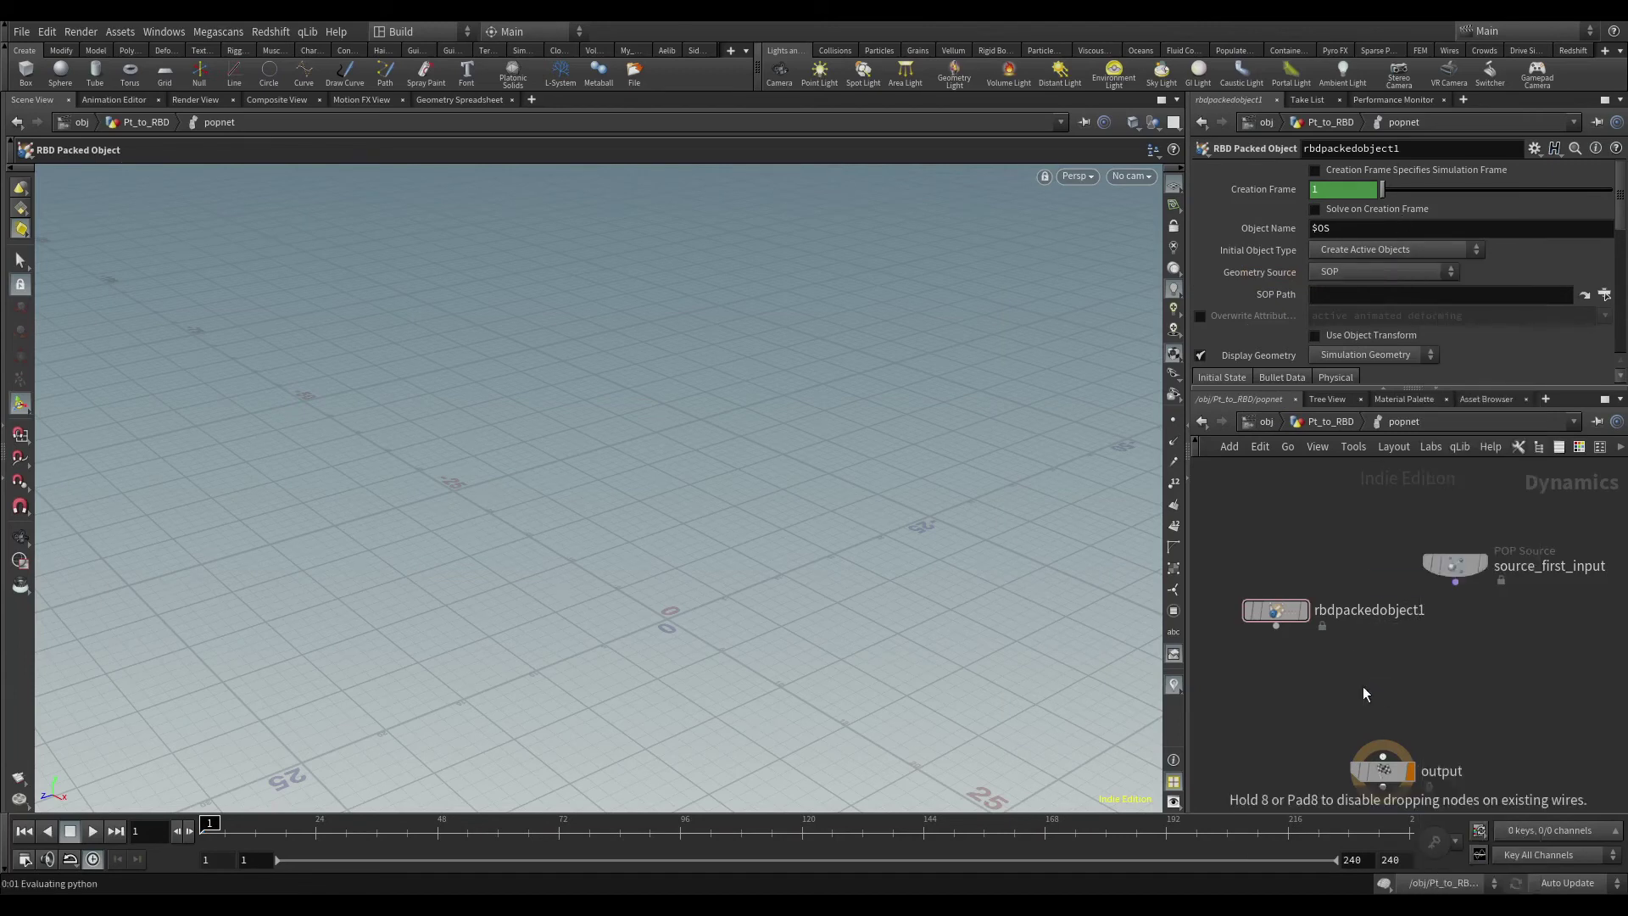
left_click(1363, 689)
mouse_move(1276, 627)
left_mouse_down()
mouse_move(1366, 671)
mouse_move(1456, 581)
left_mouse_up()
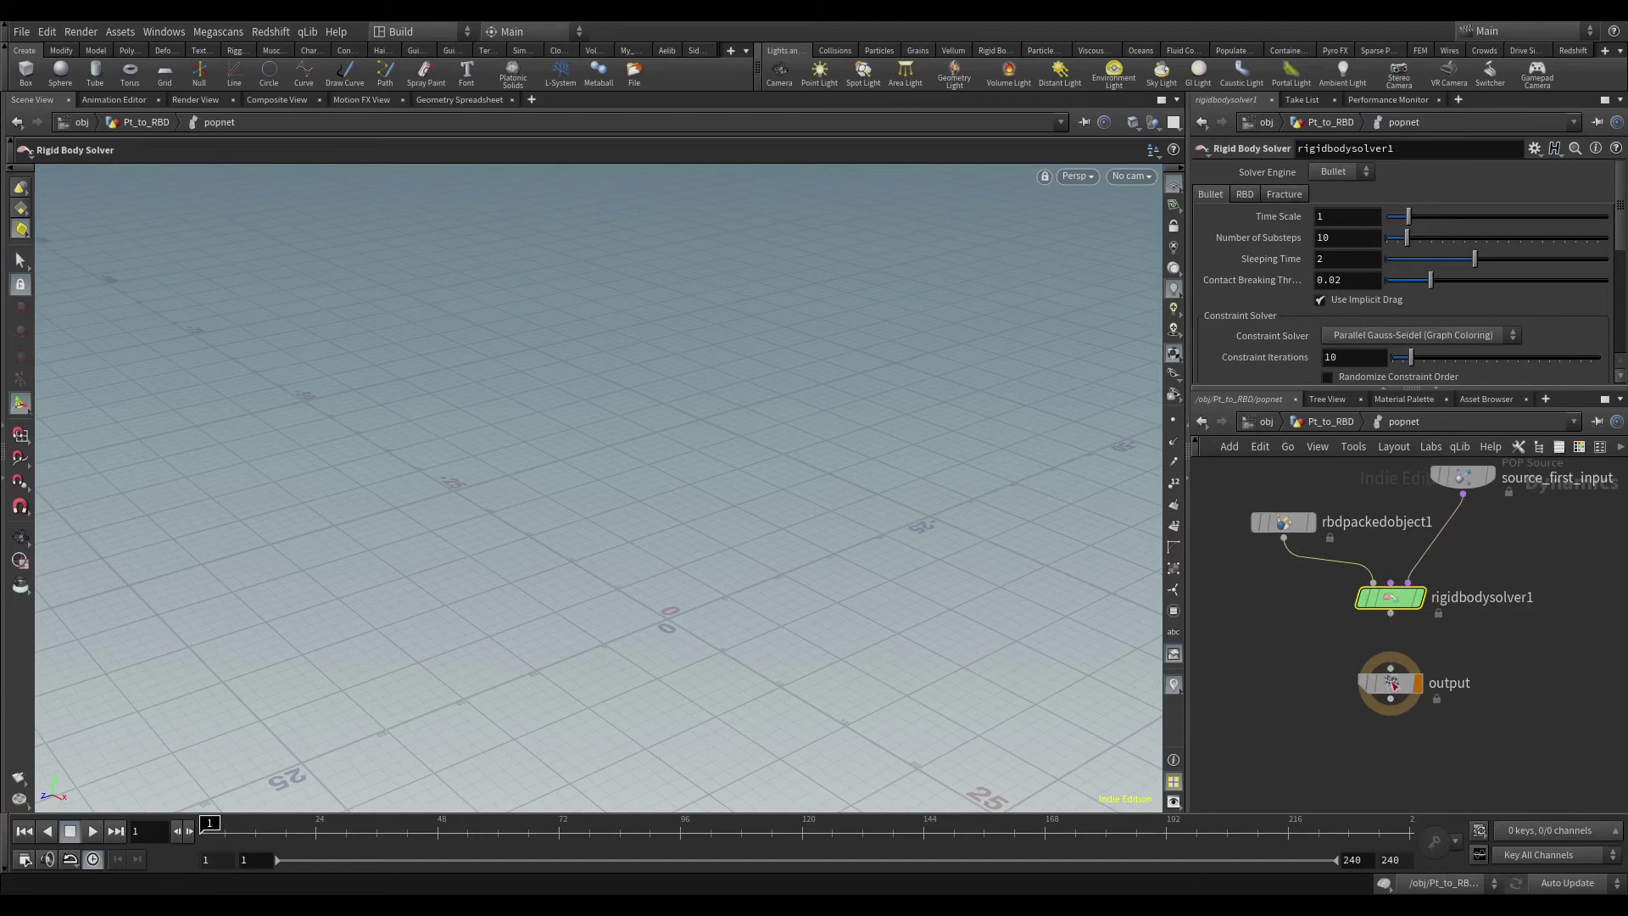
Step: Connect the solver to output and set rbdpackedobject1's Geometry Source to First Context Geometry
mouse_move(1391, 671)
left_mouse_down()
mouse_move(1391, 612)
mouse_move(1391, 746)
left_mouse_up()
left_click(1281, 591)
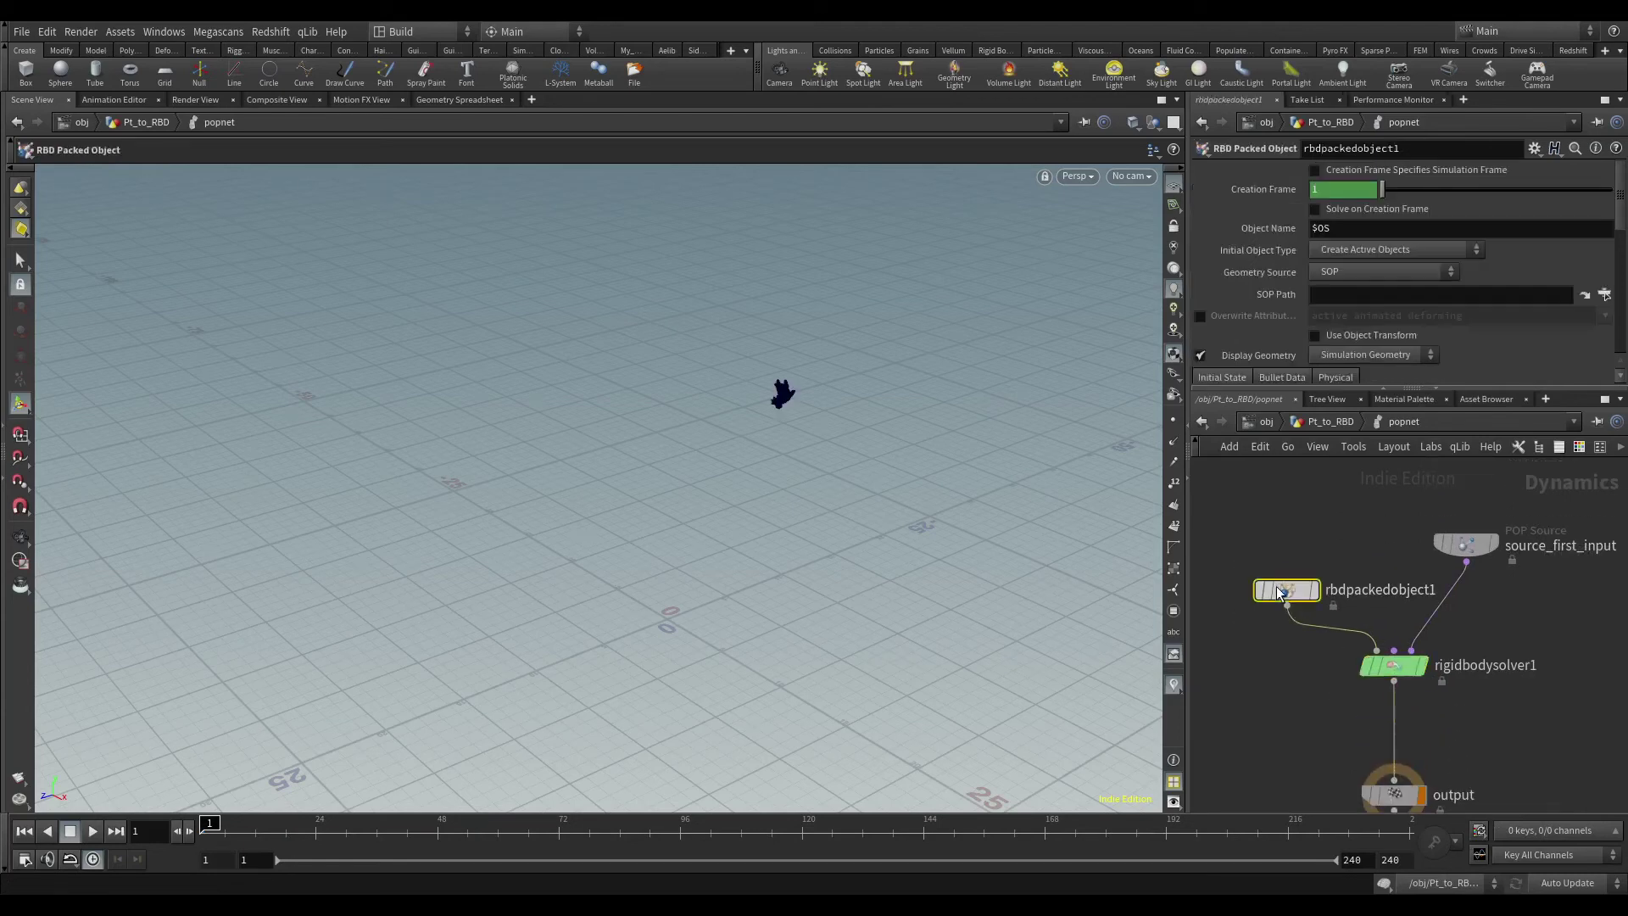
left_click(1342, 273)
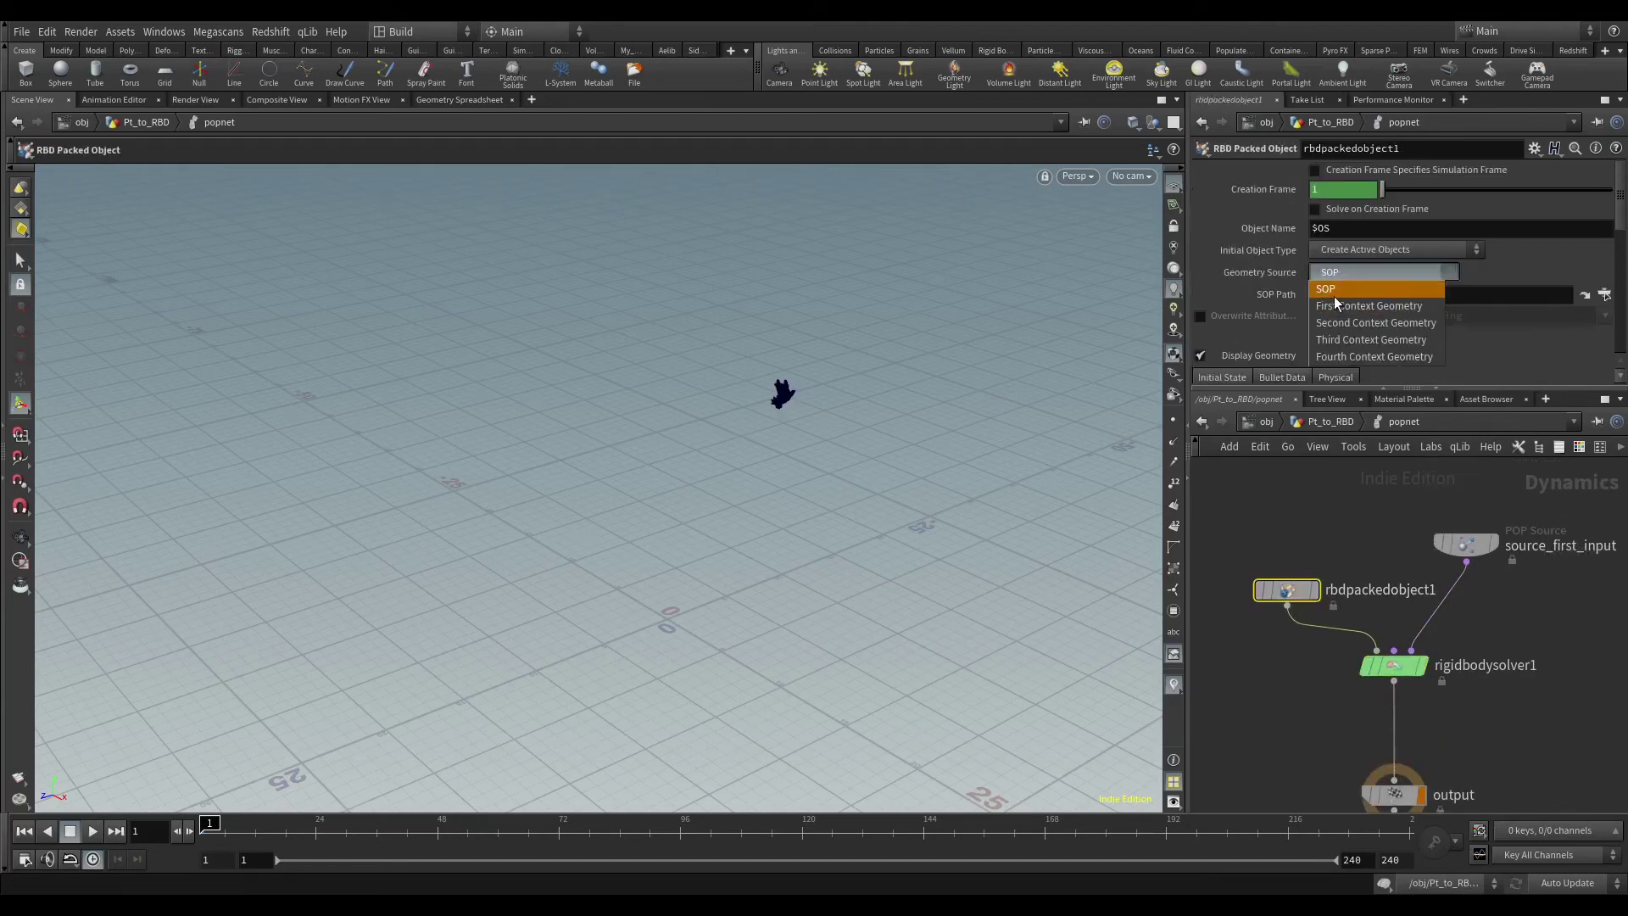
left_click(1360, 306)
left_click(1332, 421)
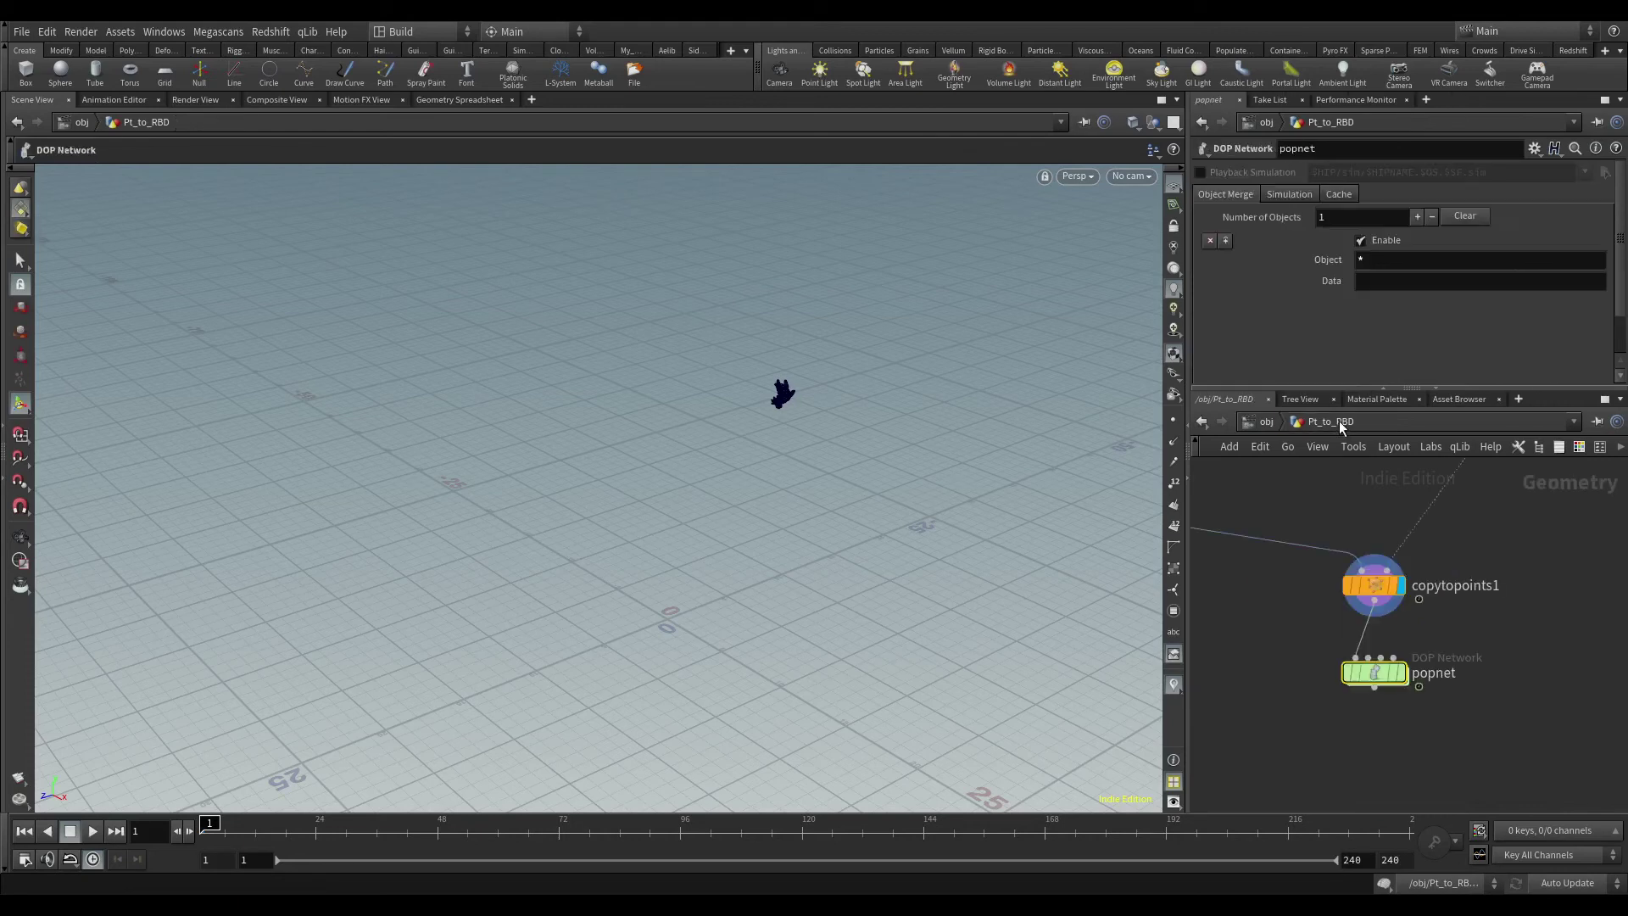
Step: Set source_first_input's Emission Type to All Geometry and scrub to preview the pieces
double_click(1374, 672)
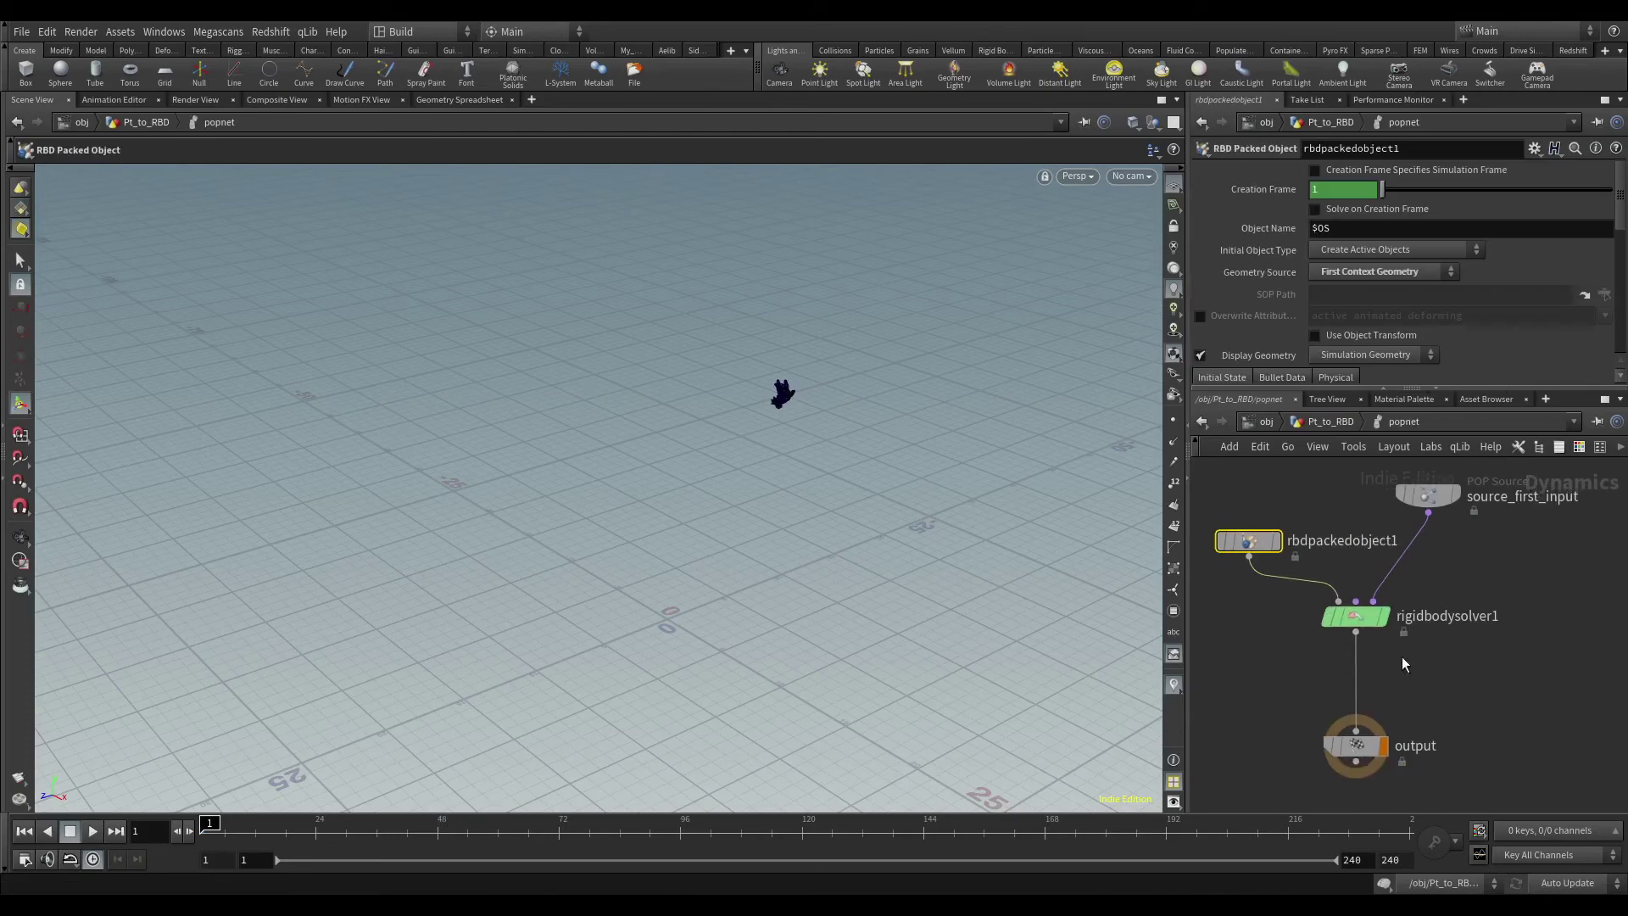
middle_click_drag(1403, 664, 1368, 755)
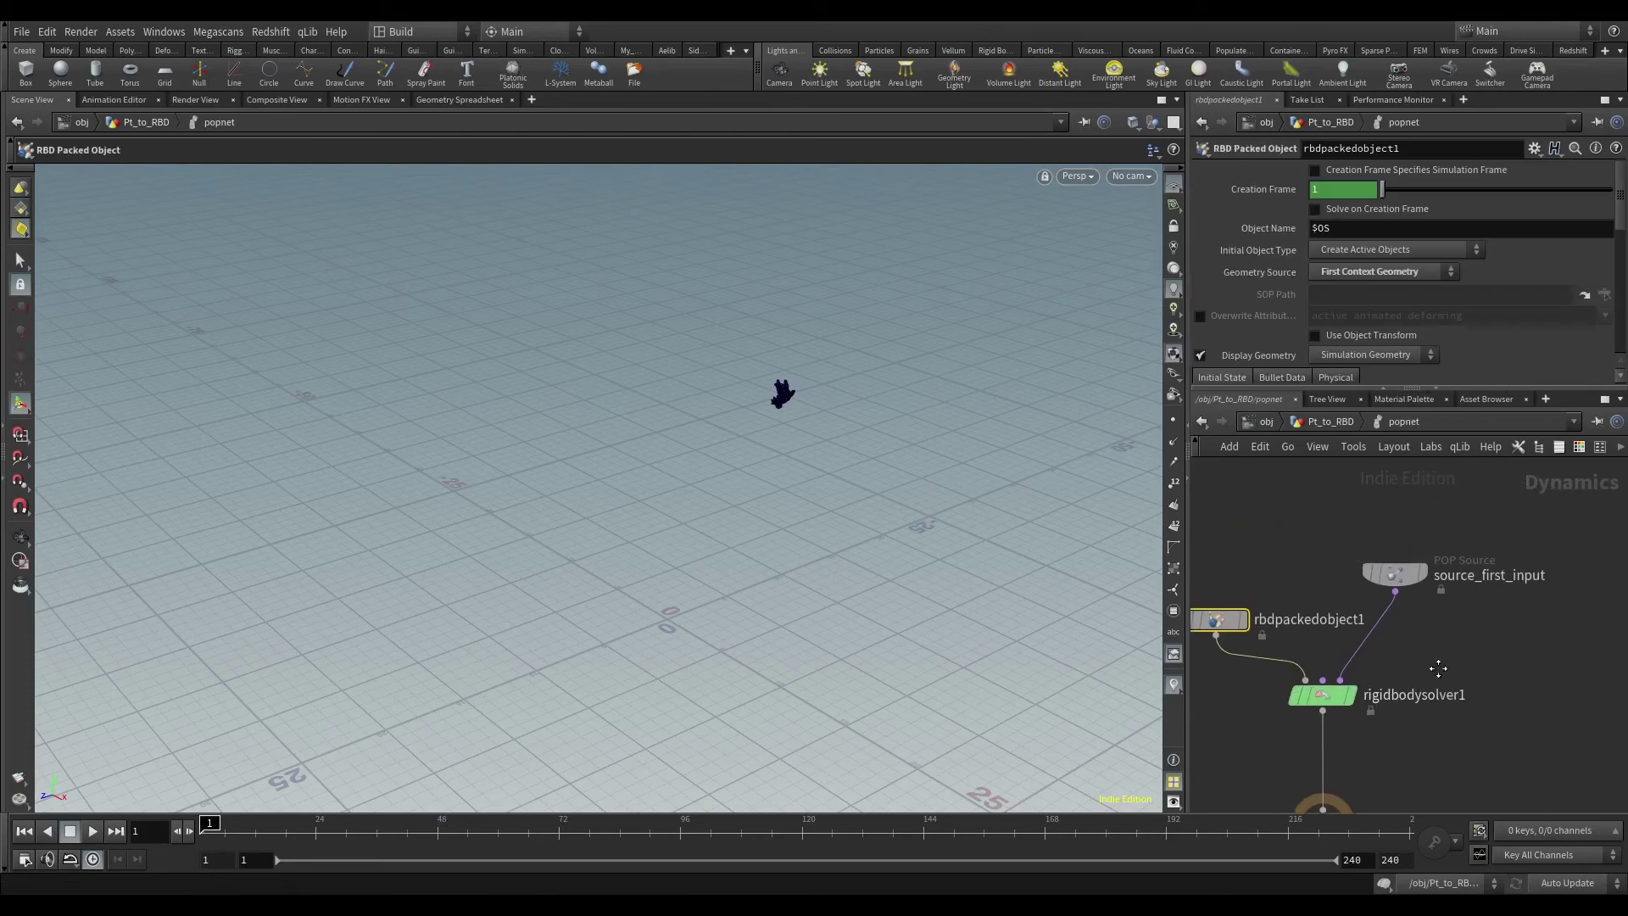
left_click(1379, 580)
left_click(1343, 218)
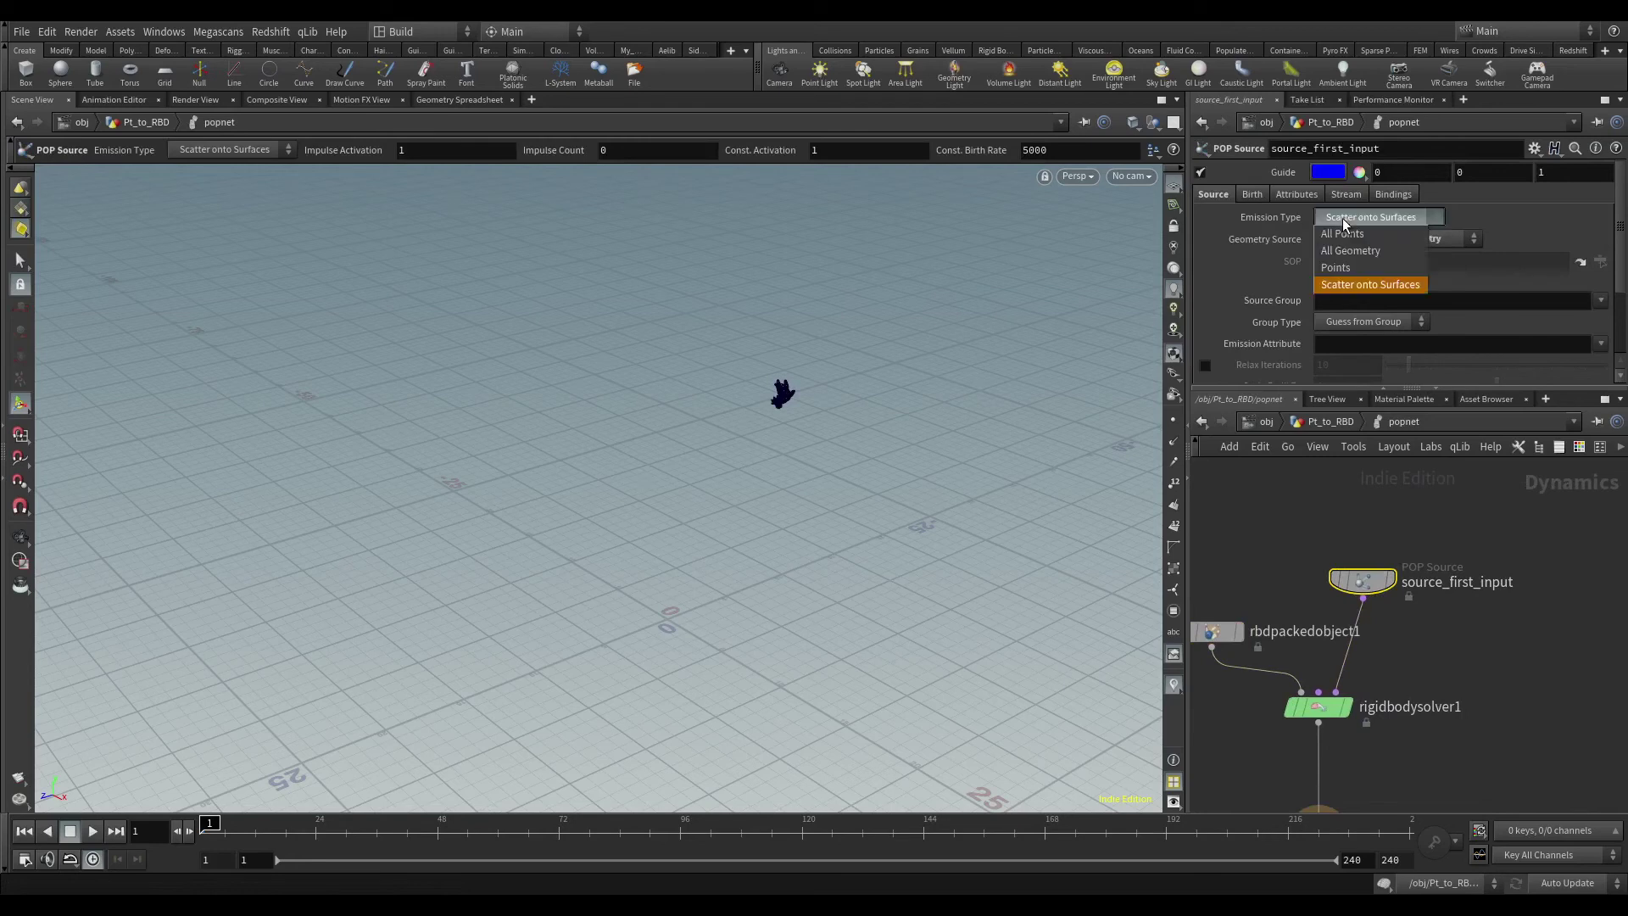
left_click(1368, 253)
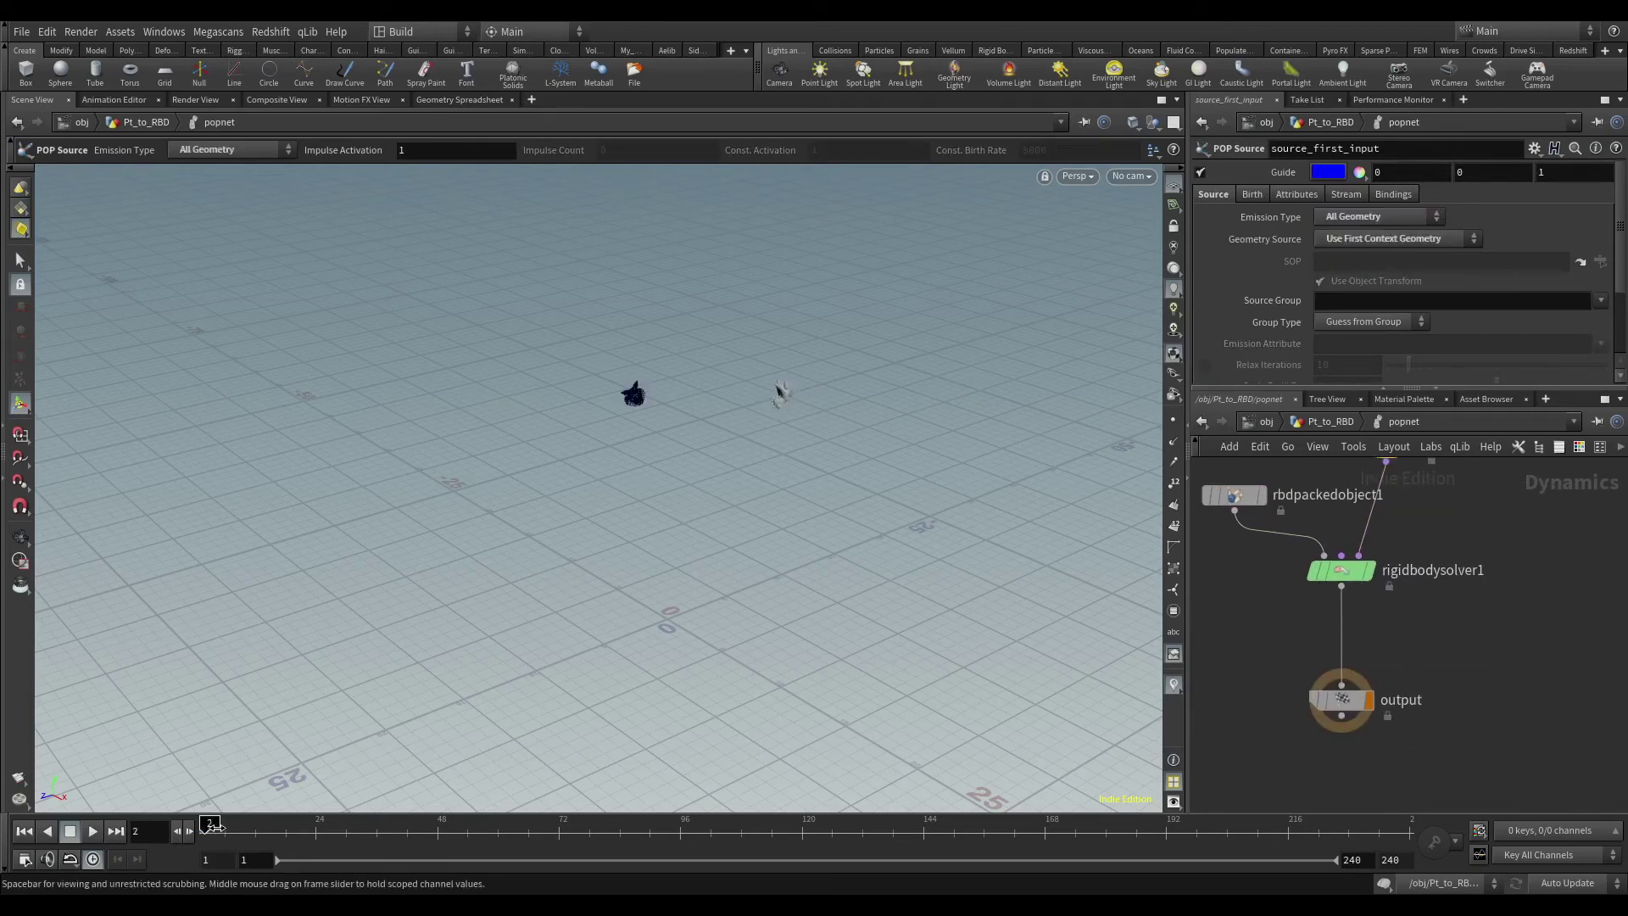
mouse_move(214, 825)
left_mouse_down()
mouse_move(328, 823)
mouse_move(209, 825)
left_mouse_up()
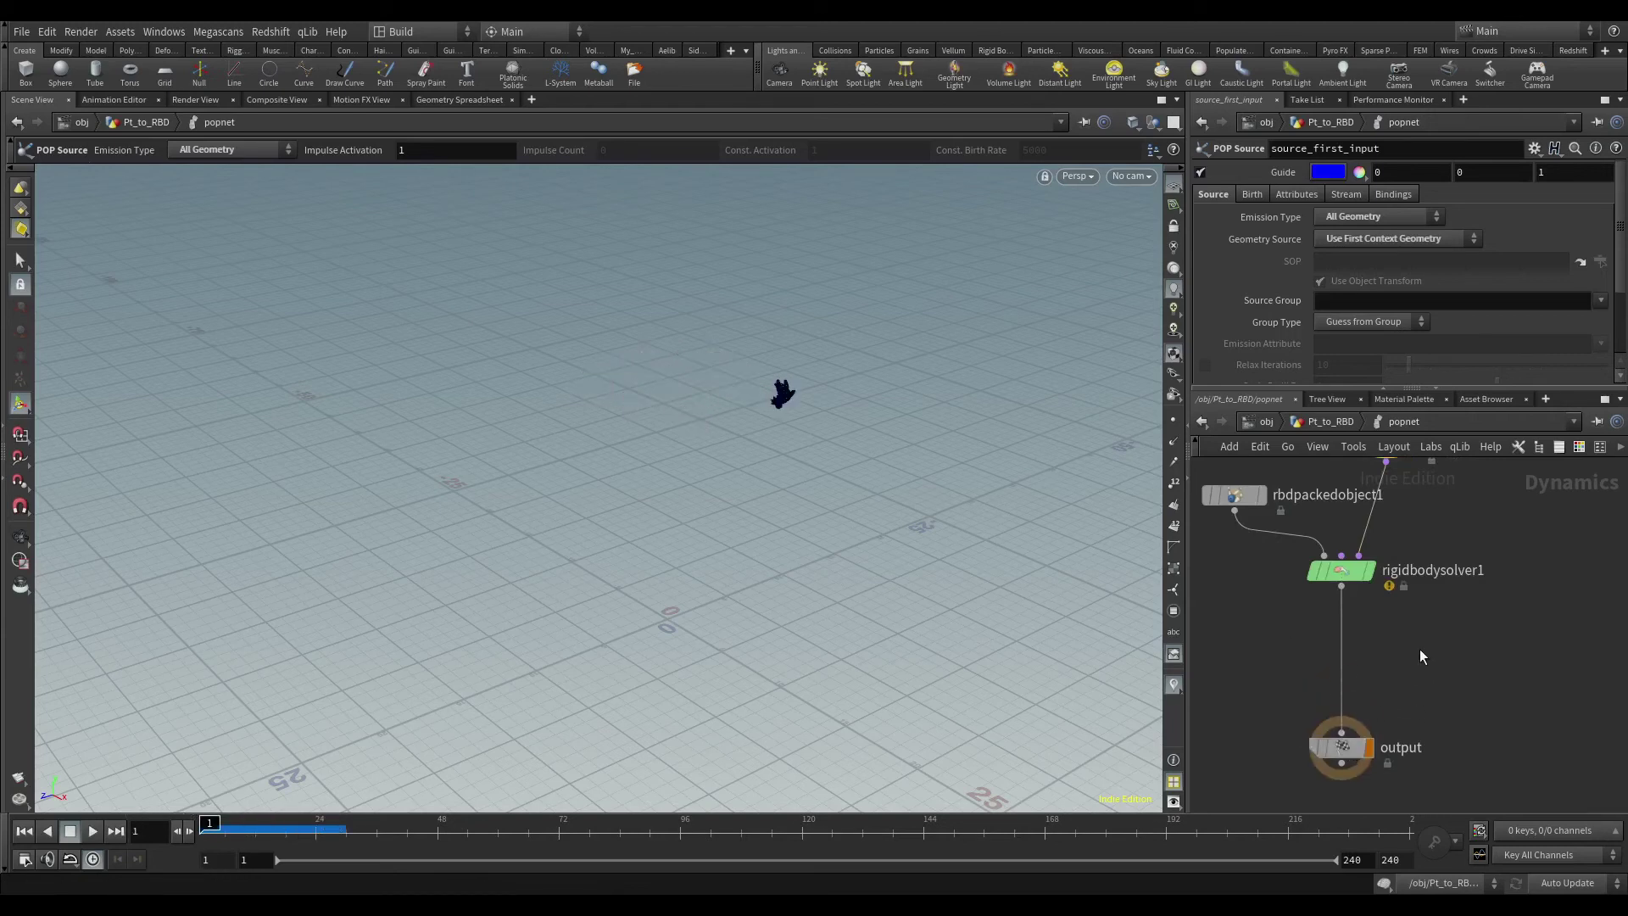
middle_click_drag(1420, 649, 1445, 666)
Step: Insert a Gravity Force node between the rigid body solver and output
key("Tab")
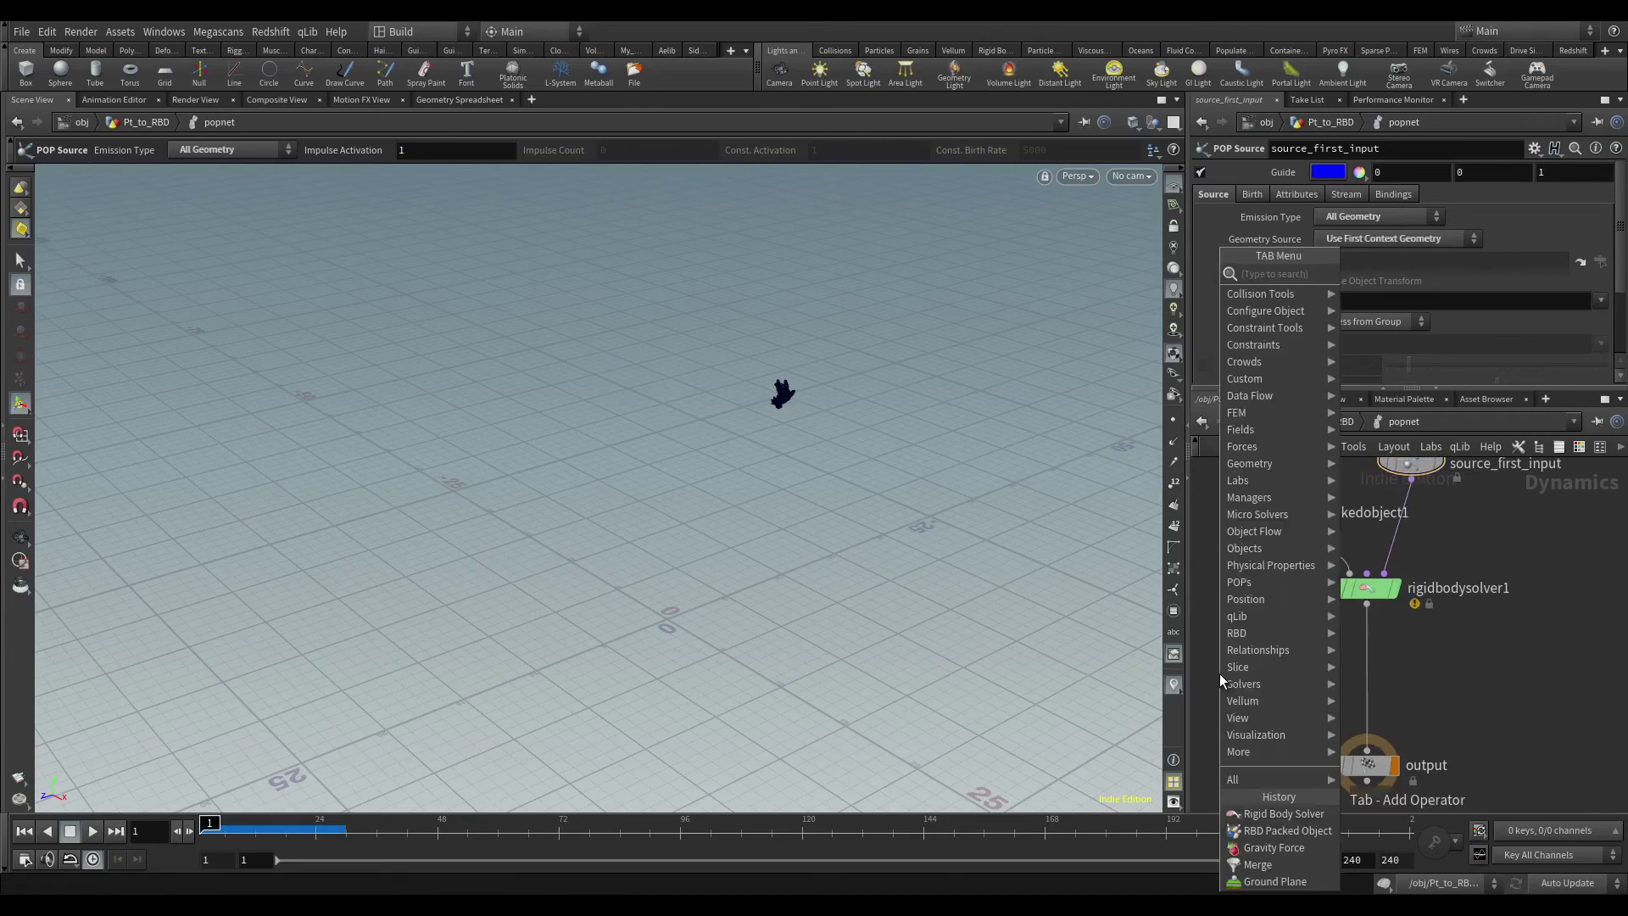
type("gra")
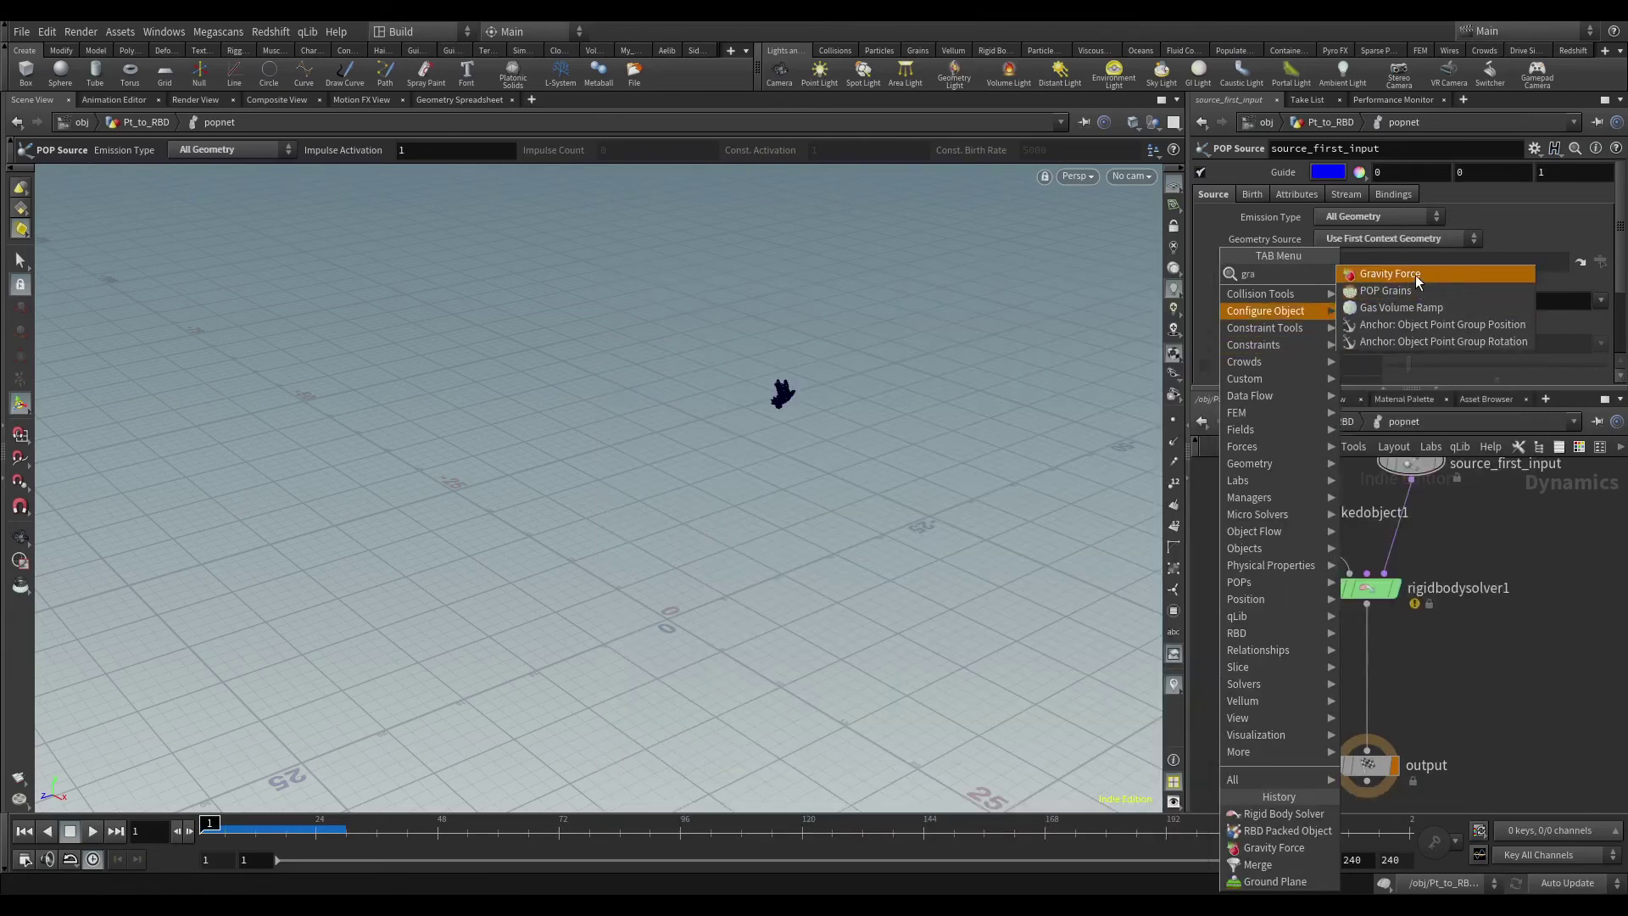
left_click(1416, 275)
left_click(1365, 630)
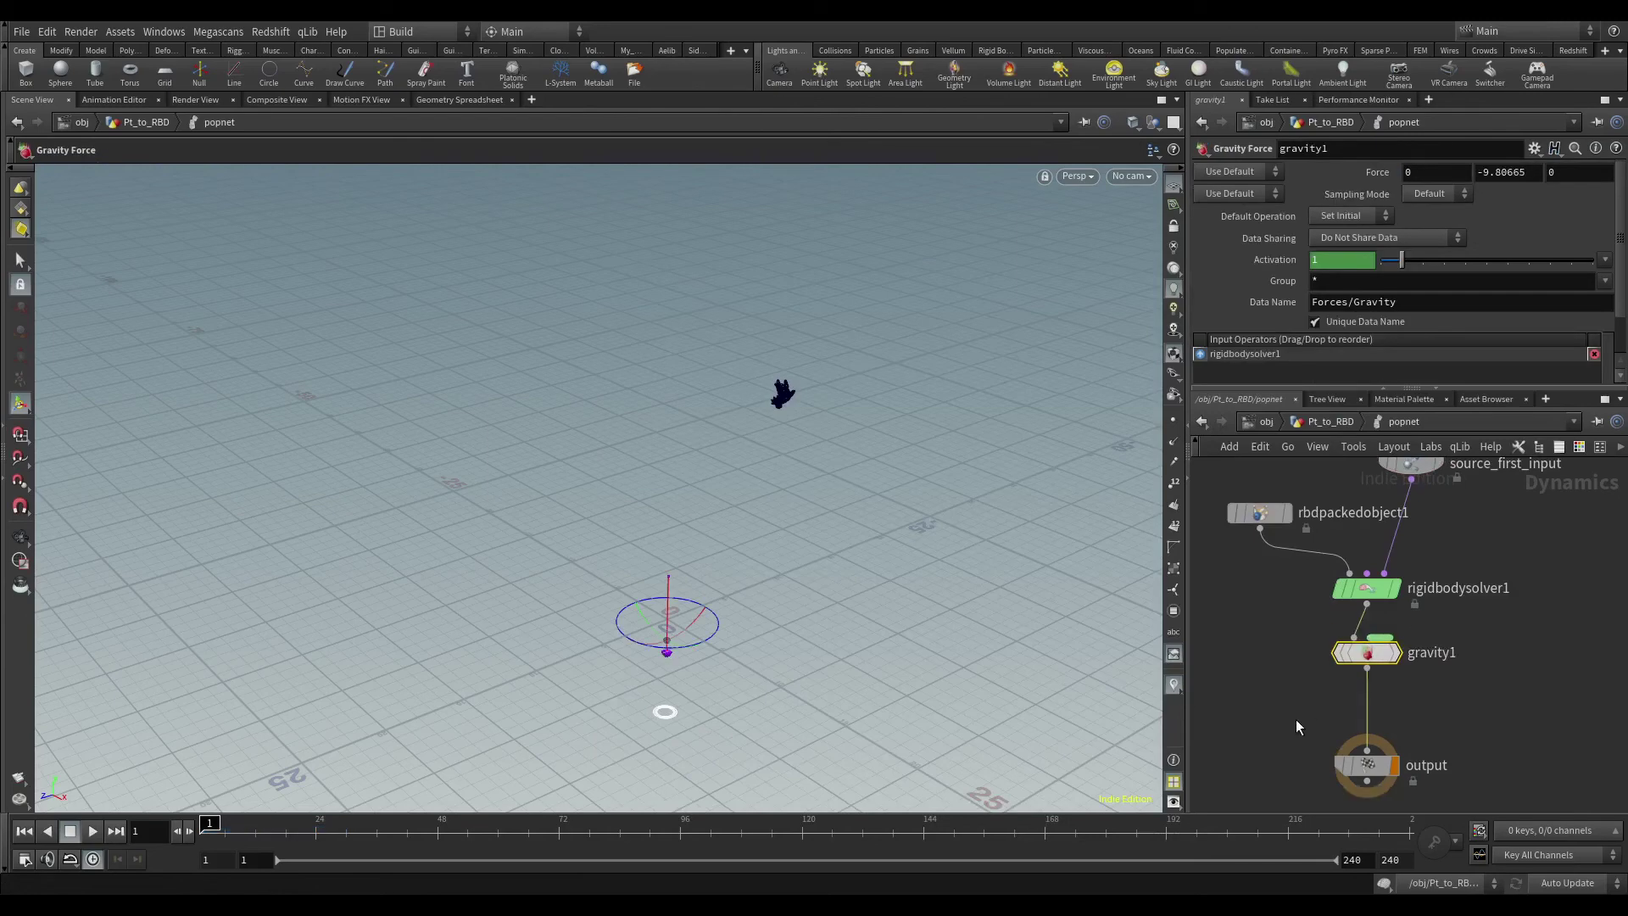
middle_click_drag(1296, 719, 1309, 601)
left_click_drag(1383, 648, 1382, 686)
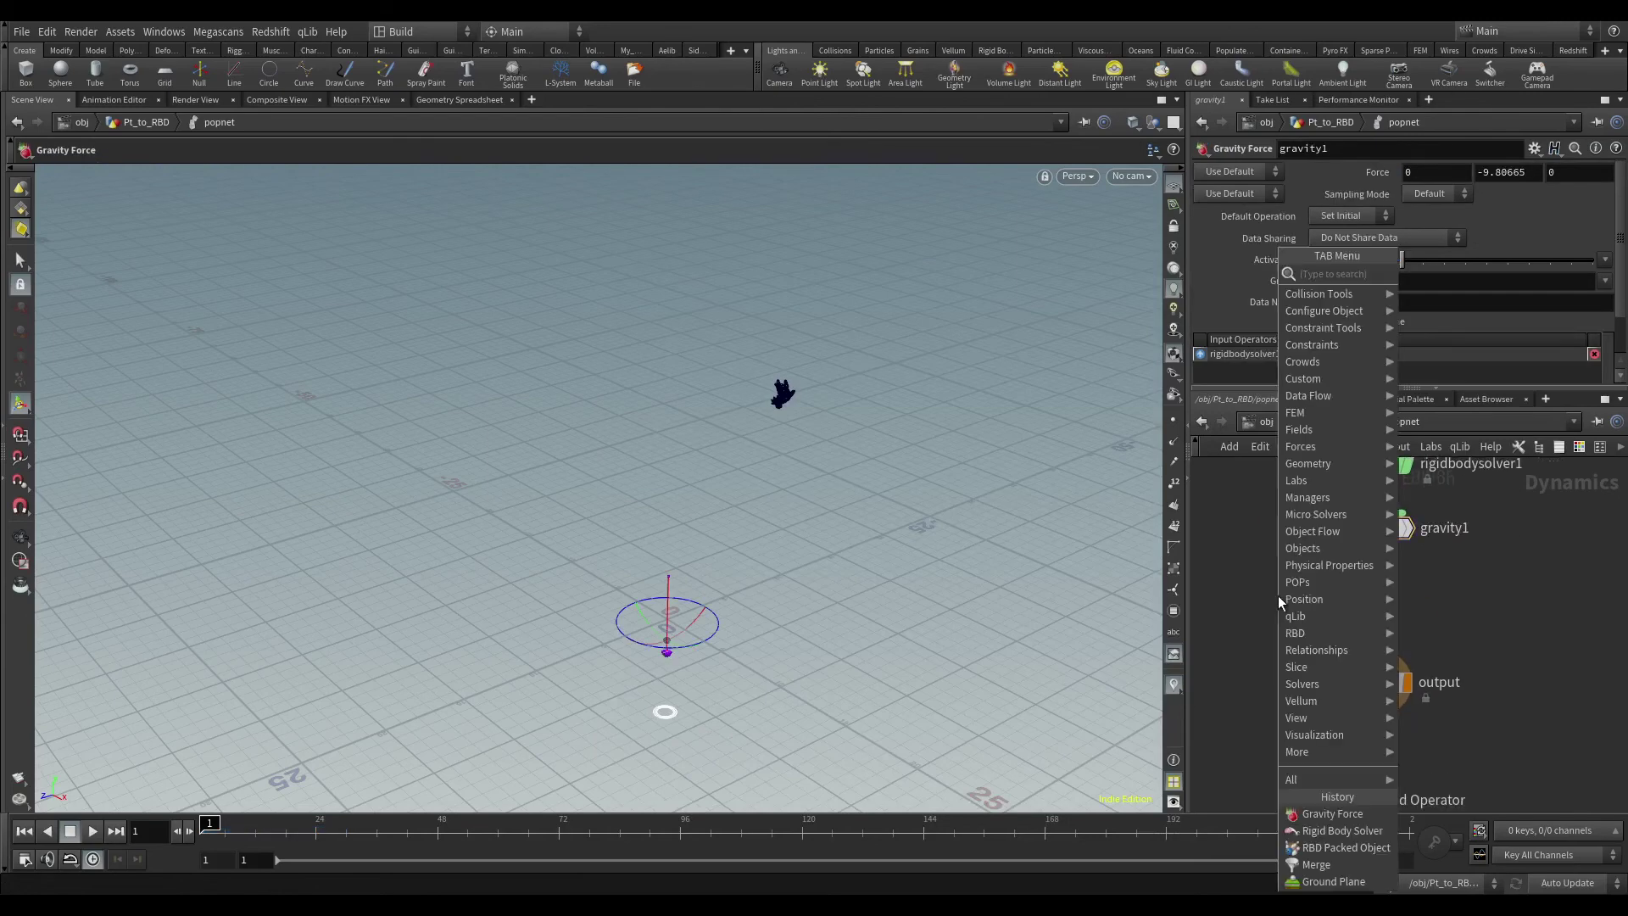
Step: Add groundplane1 and merge1, merging the ground plane with gravity1 into output
key("Tab")
type("grou")
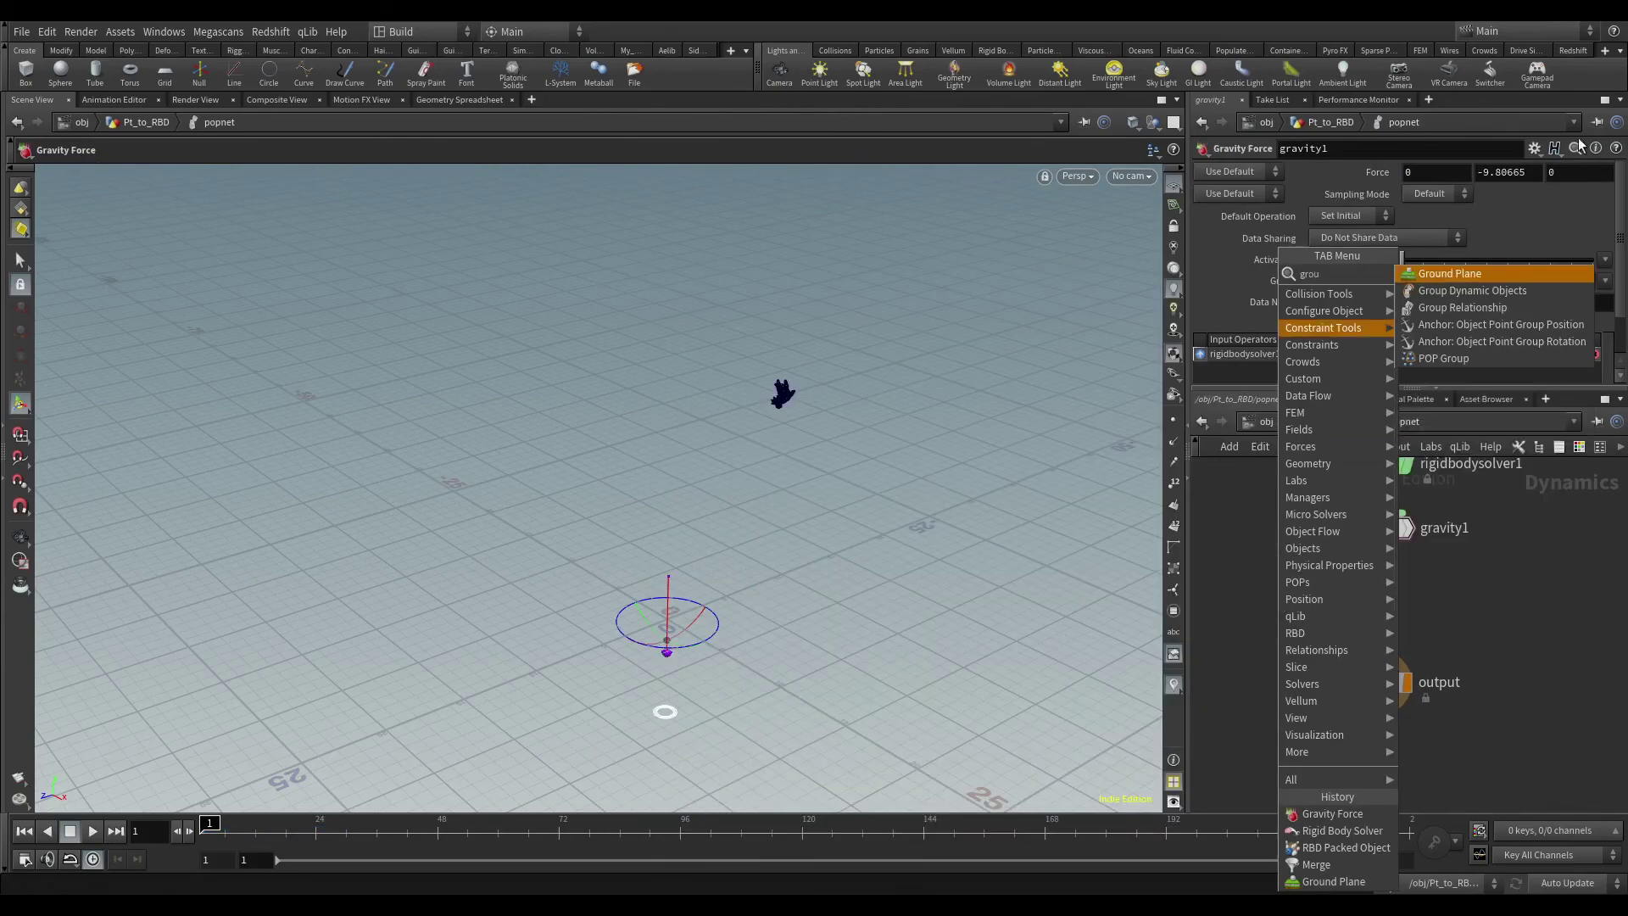
left_click(1457, 268)
left_click(1263, 596)
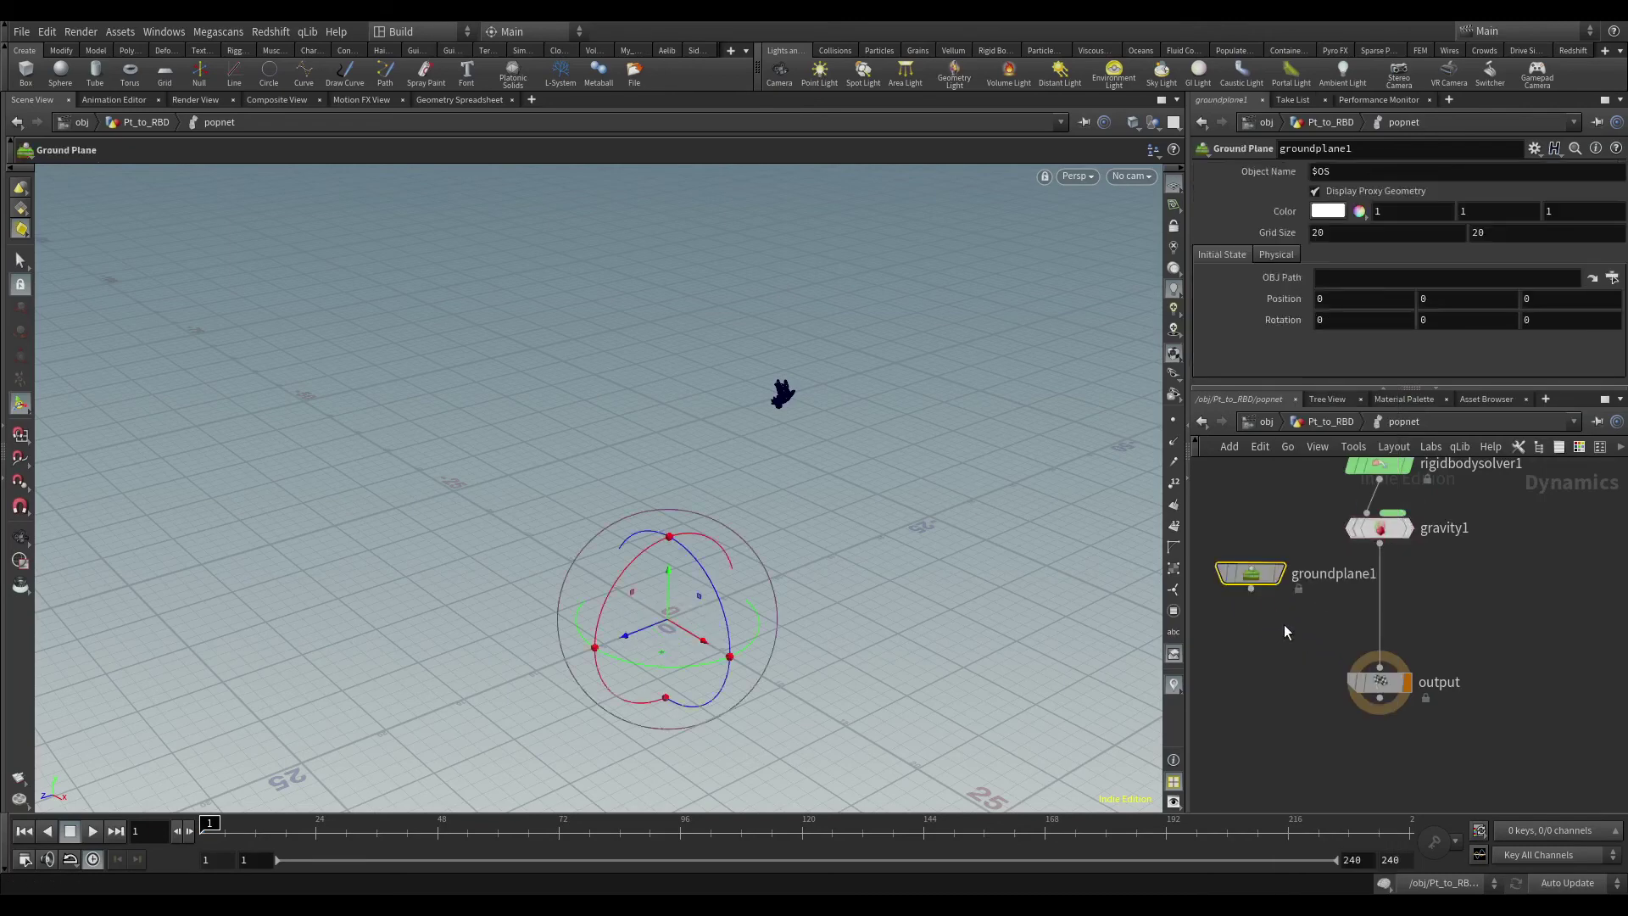
key("Tab")
type("mer")
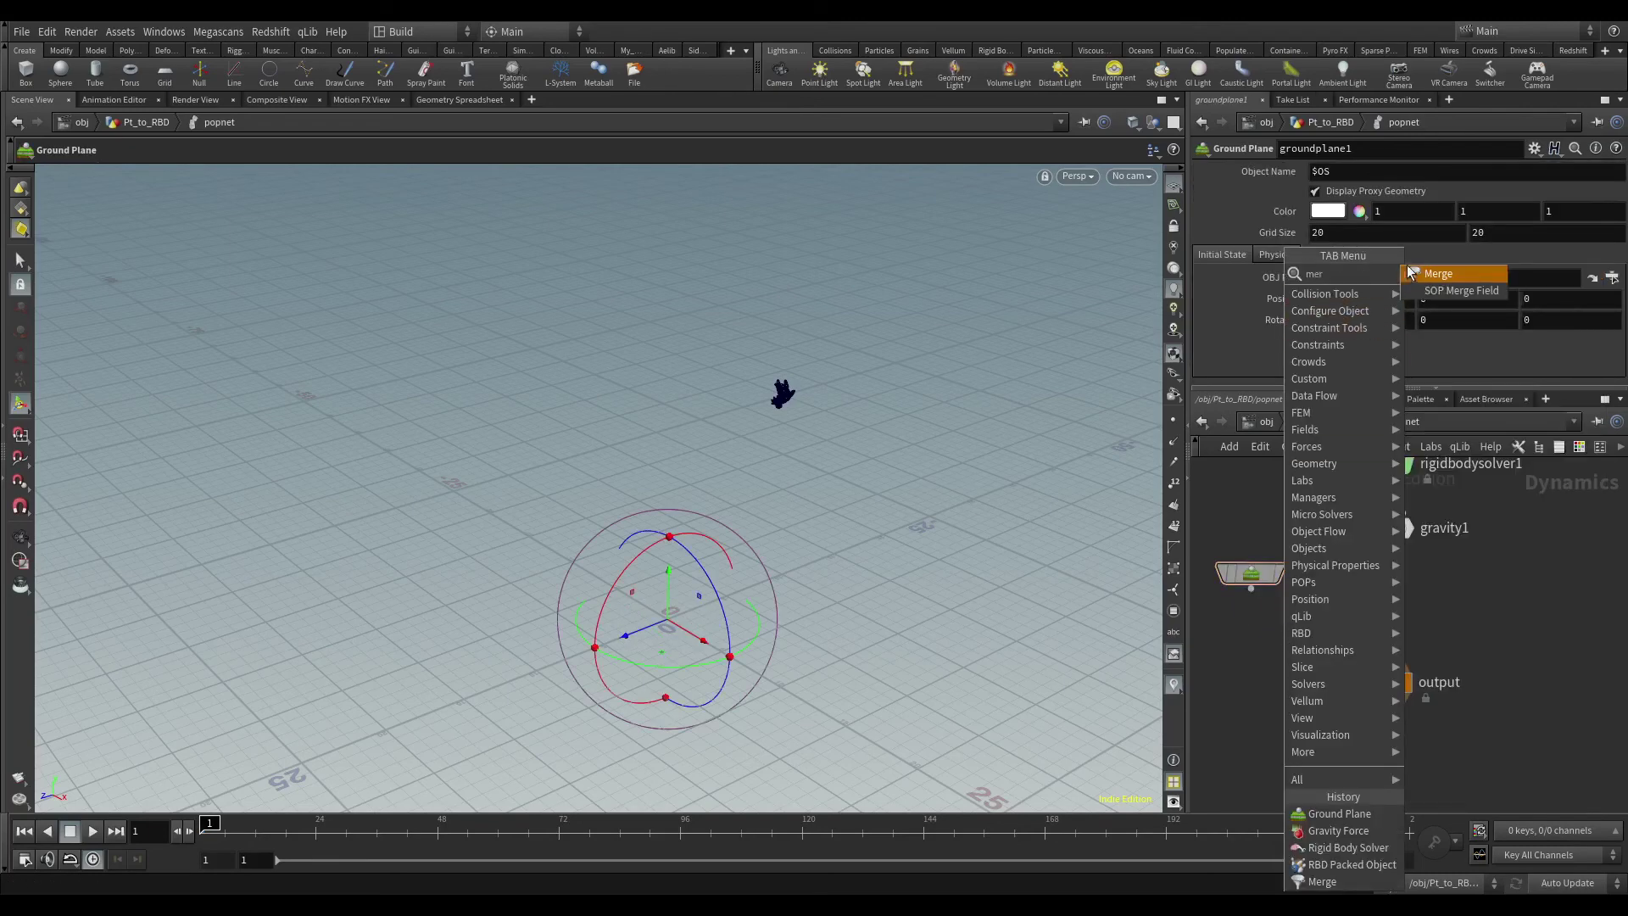
left_click(1442, 273)
left_click(1350, 603)
mouse_move(1252, 589)
left_mouse_down()
mouse_move(1367, 594)
mouse_move(1350, 614)
mouse_move(1382, 634)
left_mouse_up()
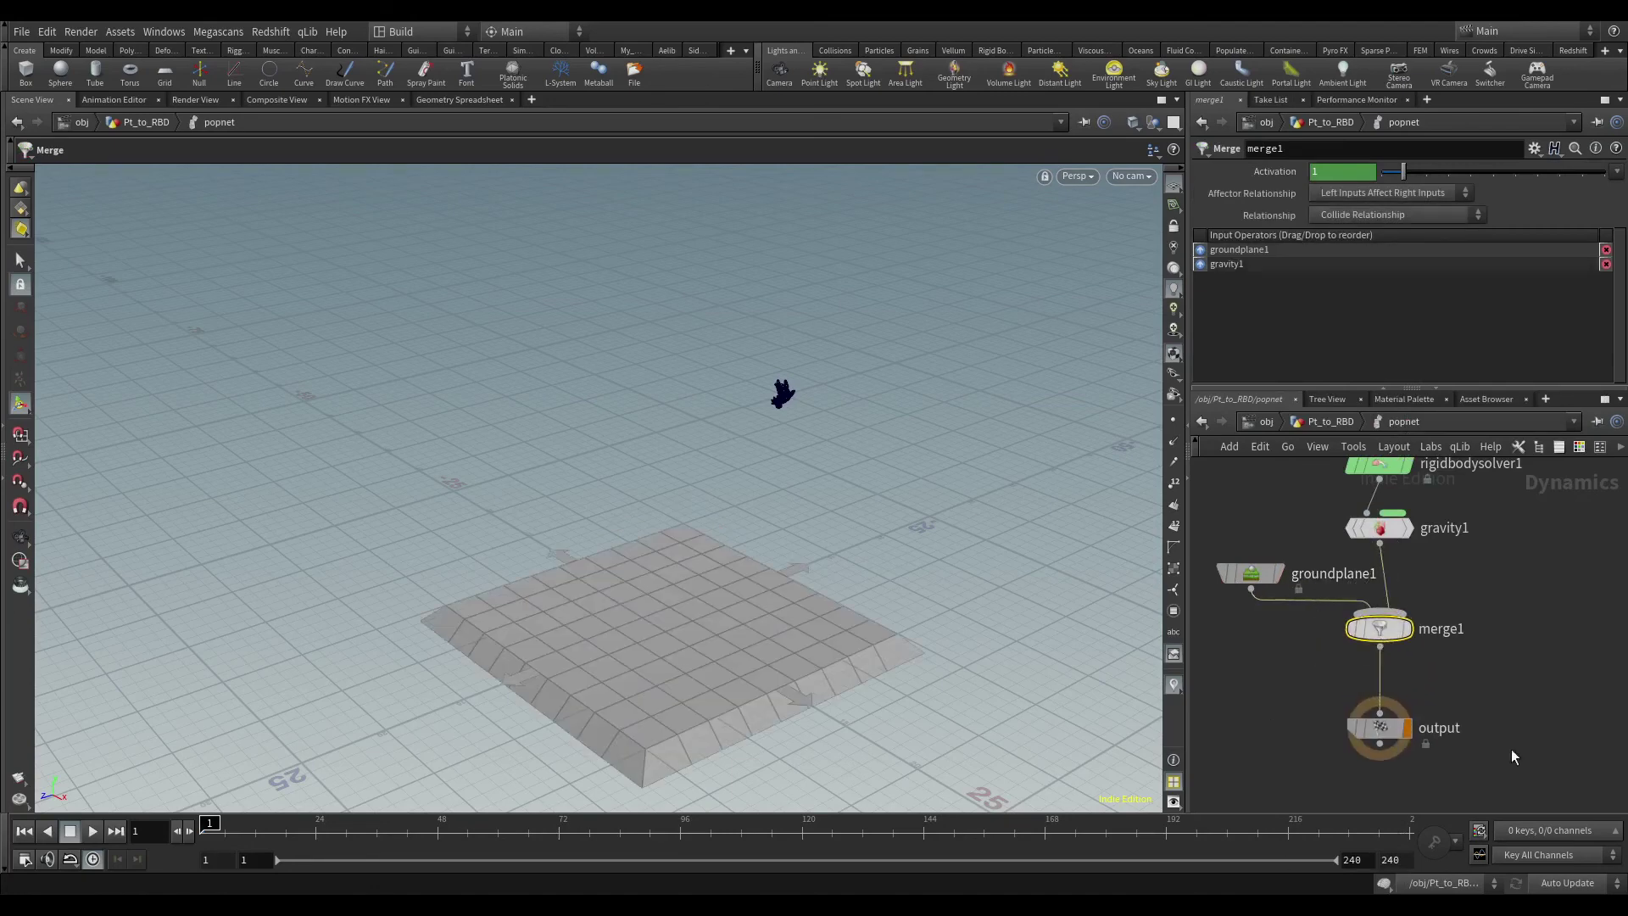
left_click(1320, 424)
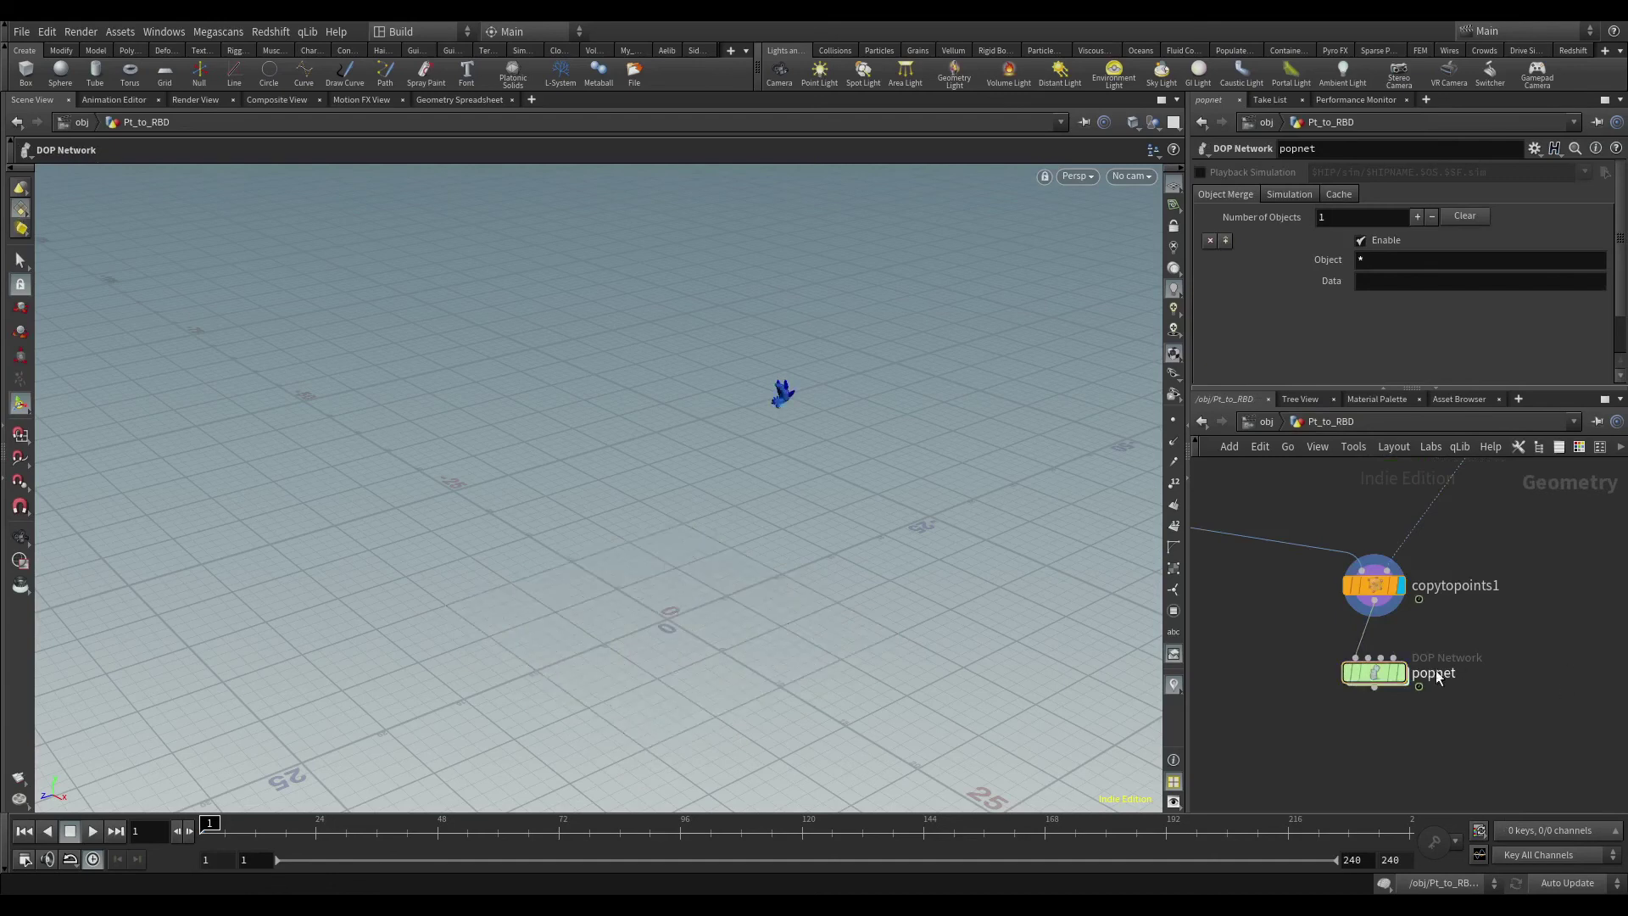
Step: Set popnet's Object Merge pattern to rbd* so the ground plane disappears from view
left_click(1374, 676)
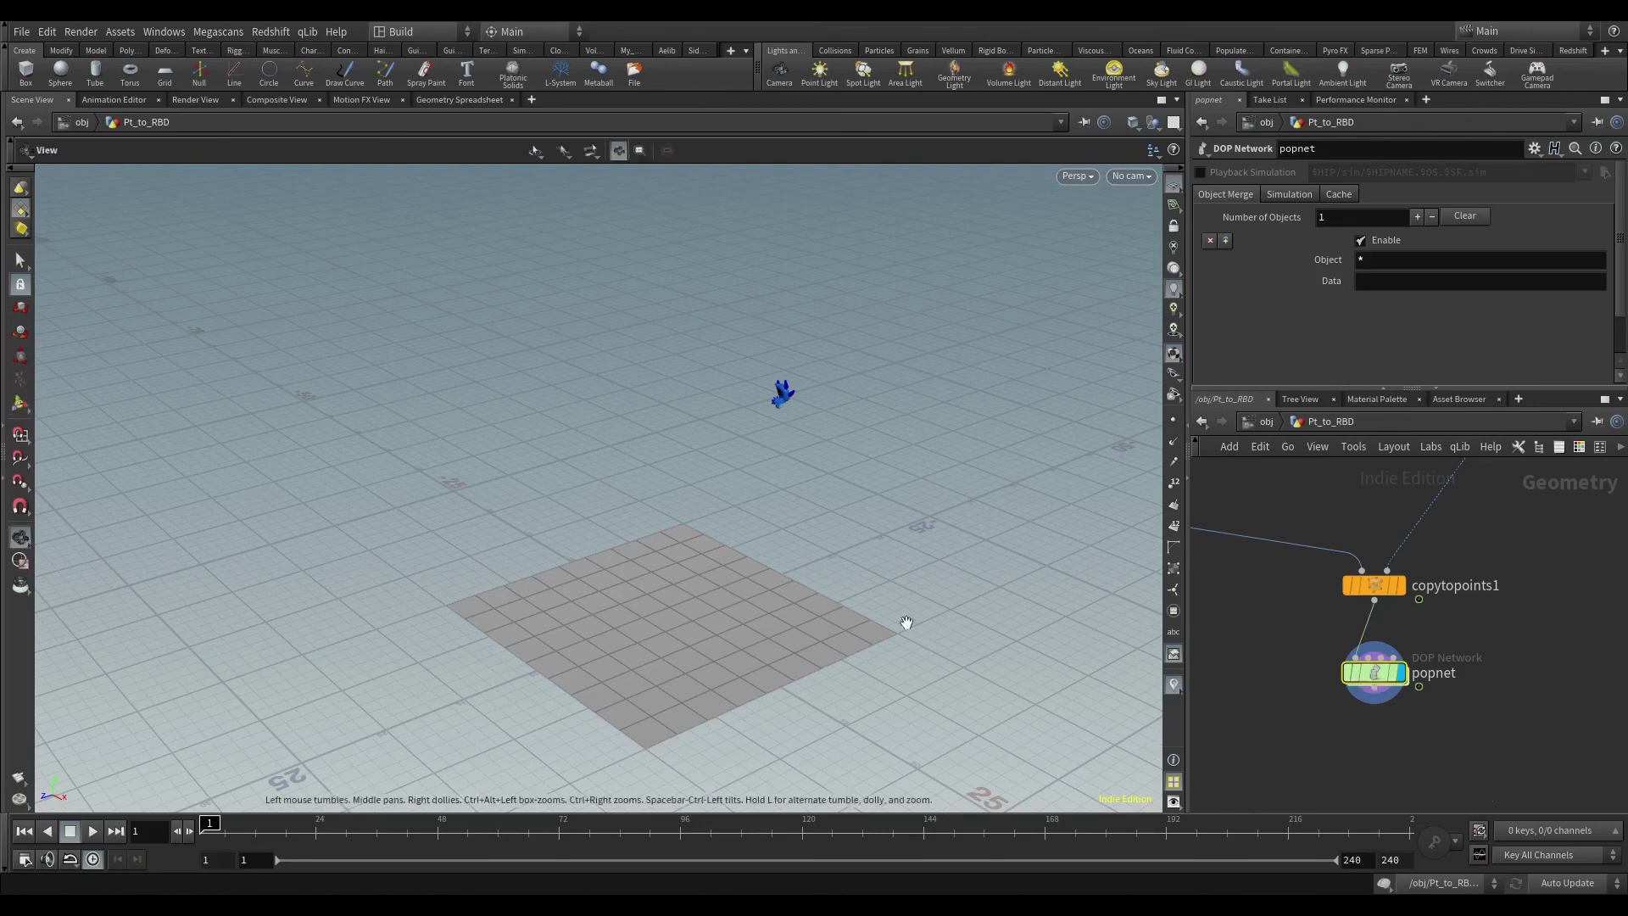
left_click(1360, 263)
type("rbf")
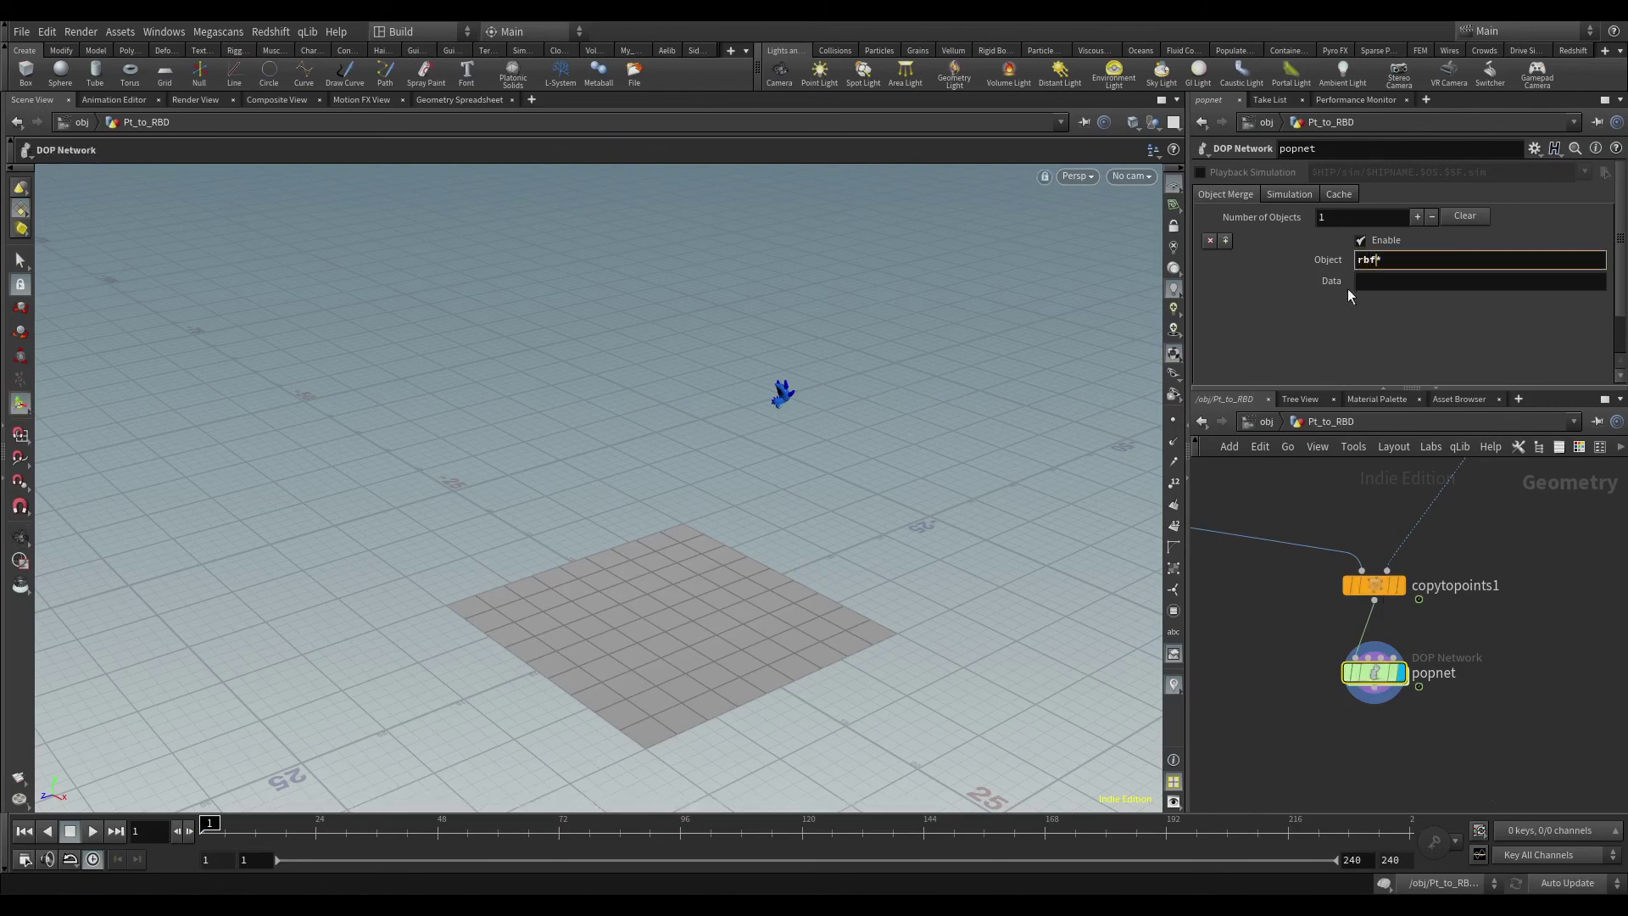
left_click_drag(1291, 624, 1262, 494)
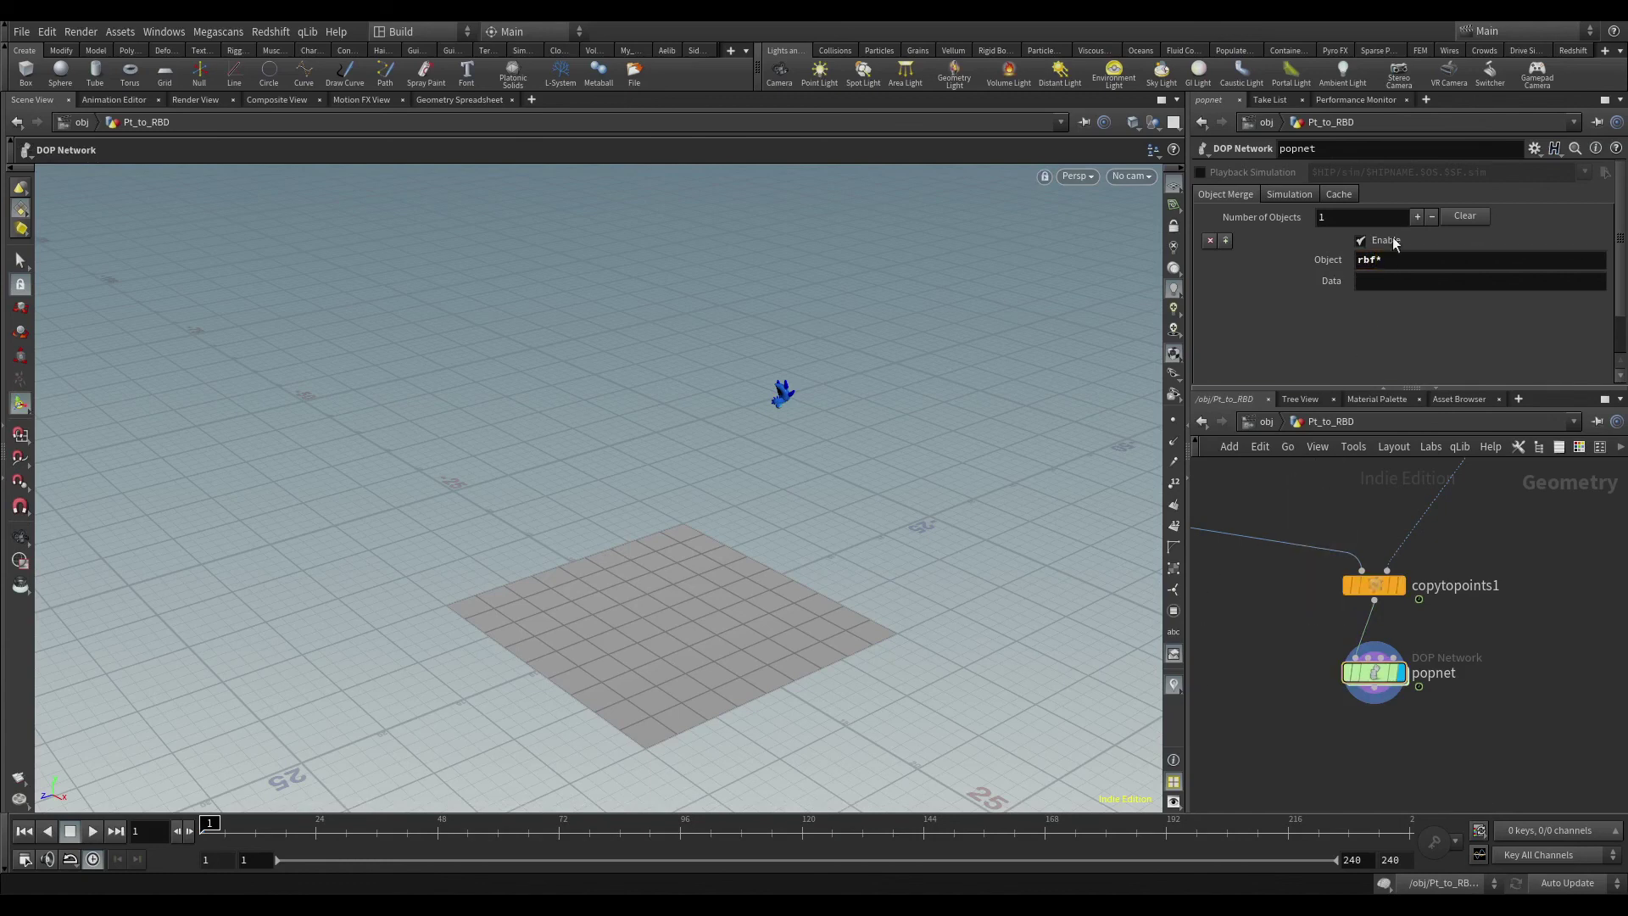
left_click(1373, 262)
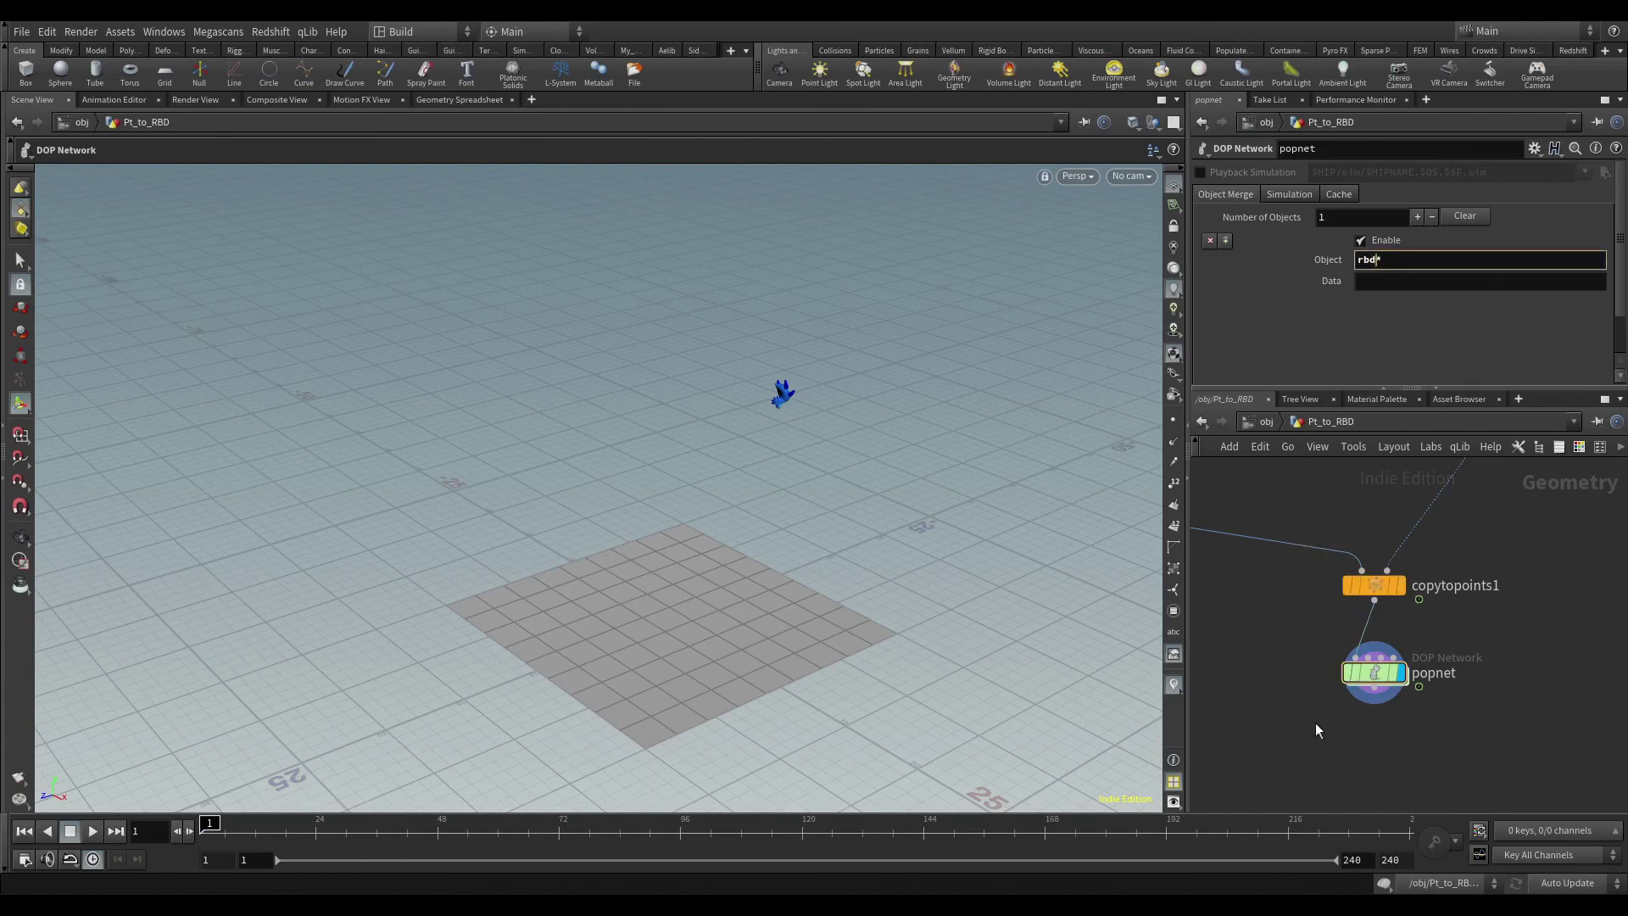
key("Return")
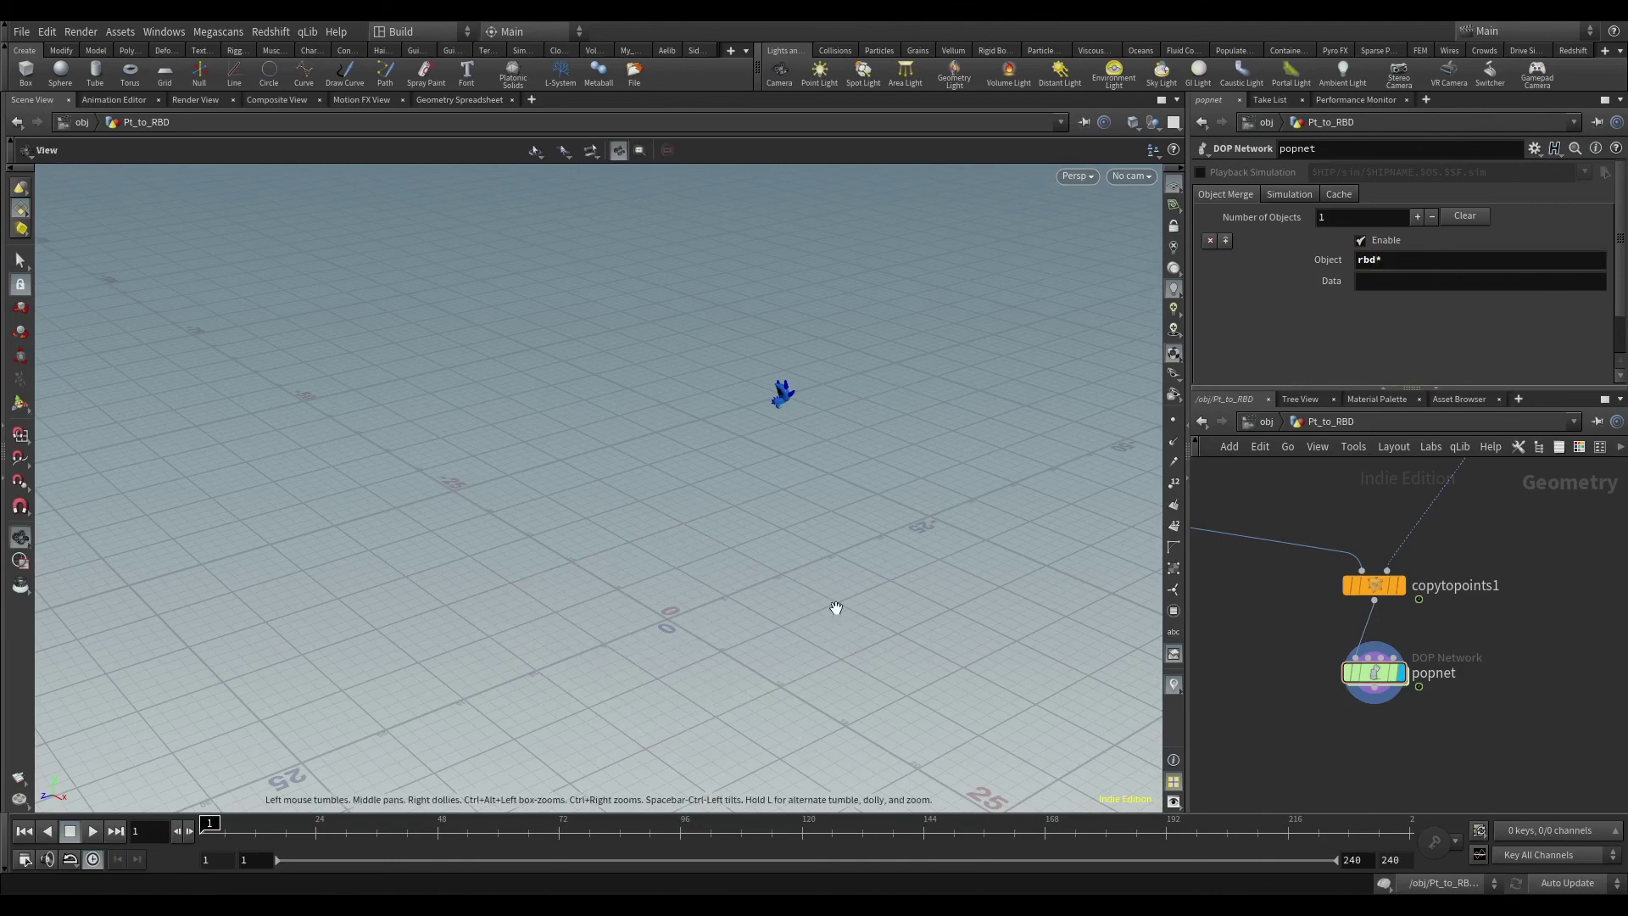
mouse_move(829, 525)
left_mouse_down()
mouse_move(814, 421)
mouse_move(785, 462)
left_mouse_up()
left_click_drag(882, 425, 152, 797)
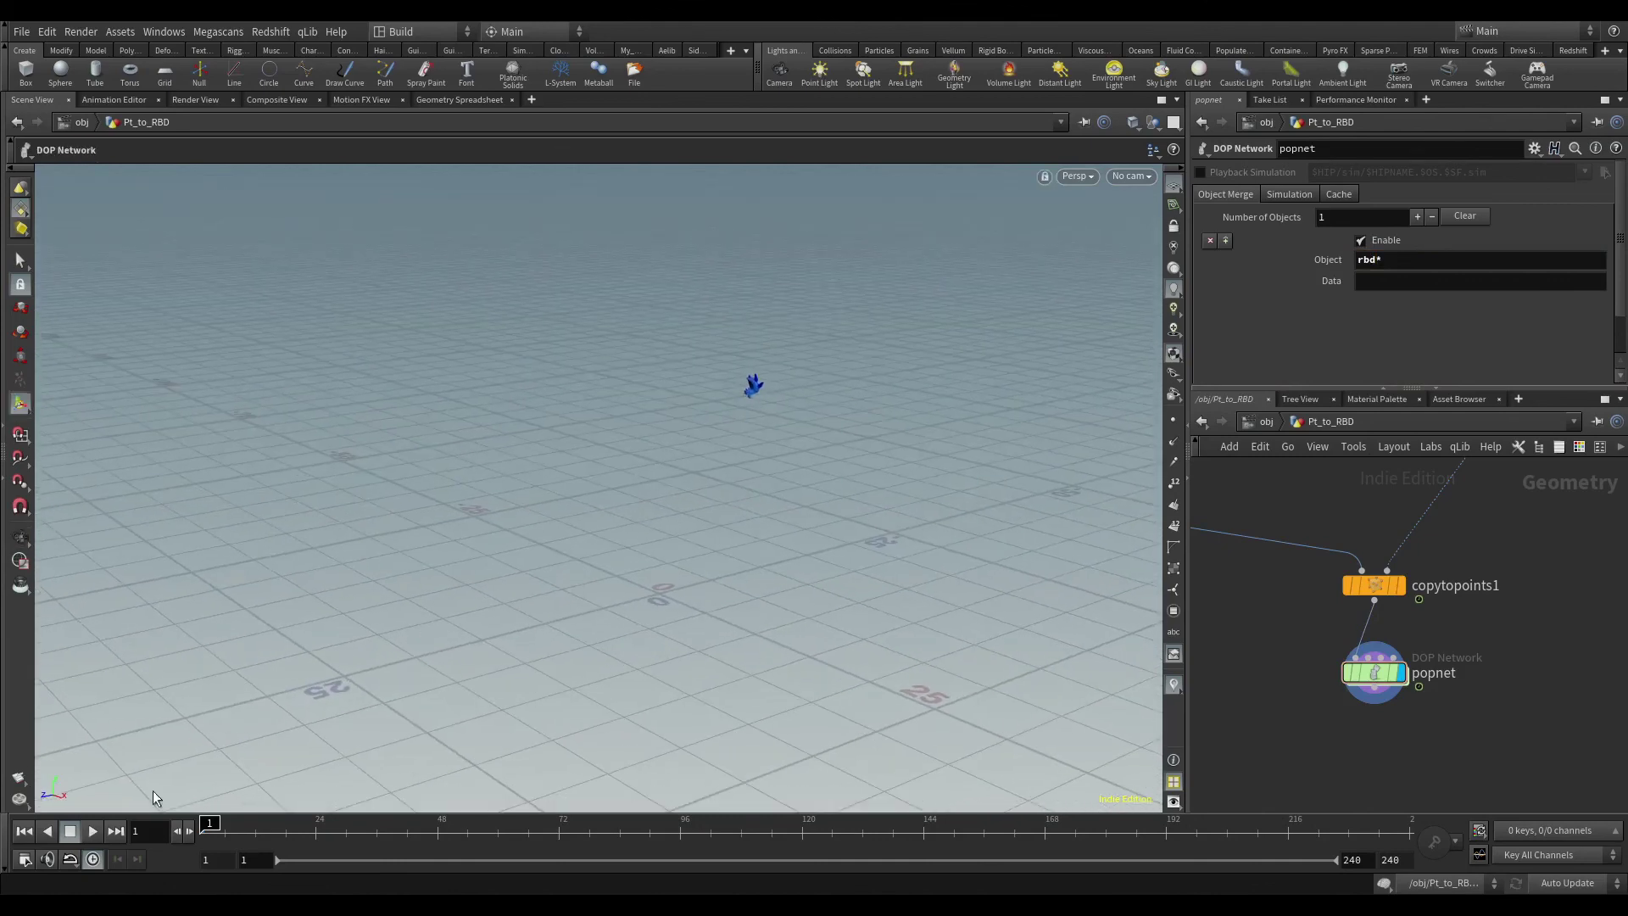
Step: Play the simulation and orbit the view to watch the toys, pigs and squabs fall and pile up
left_click(94, 832)
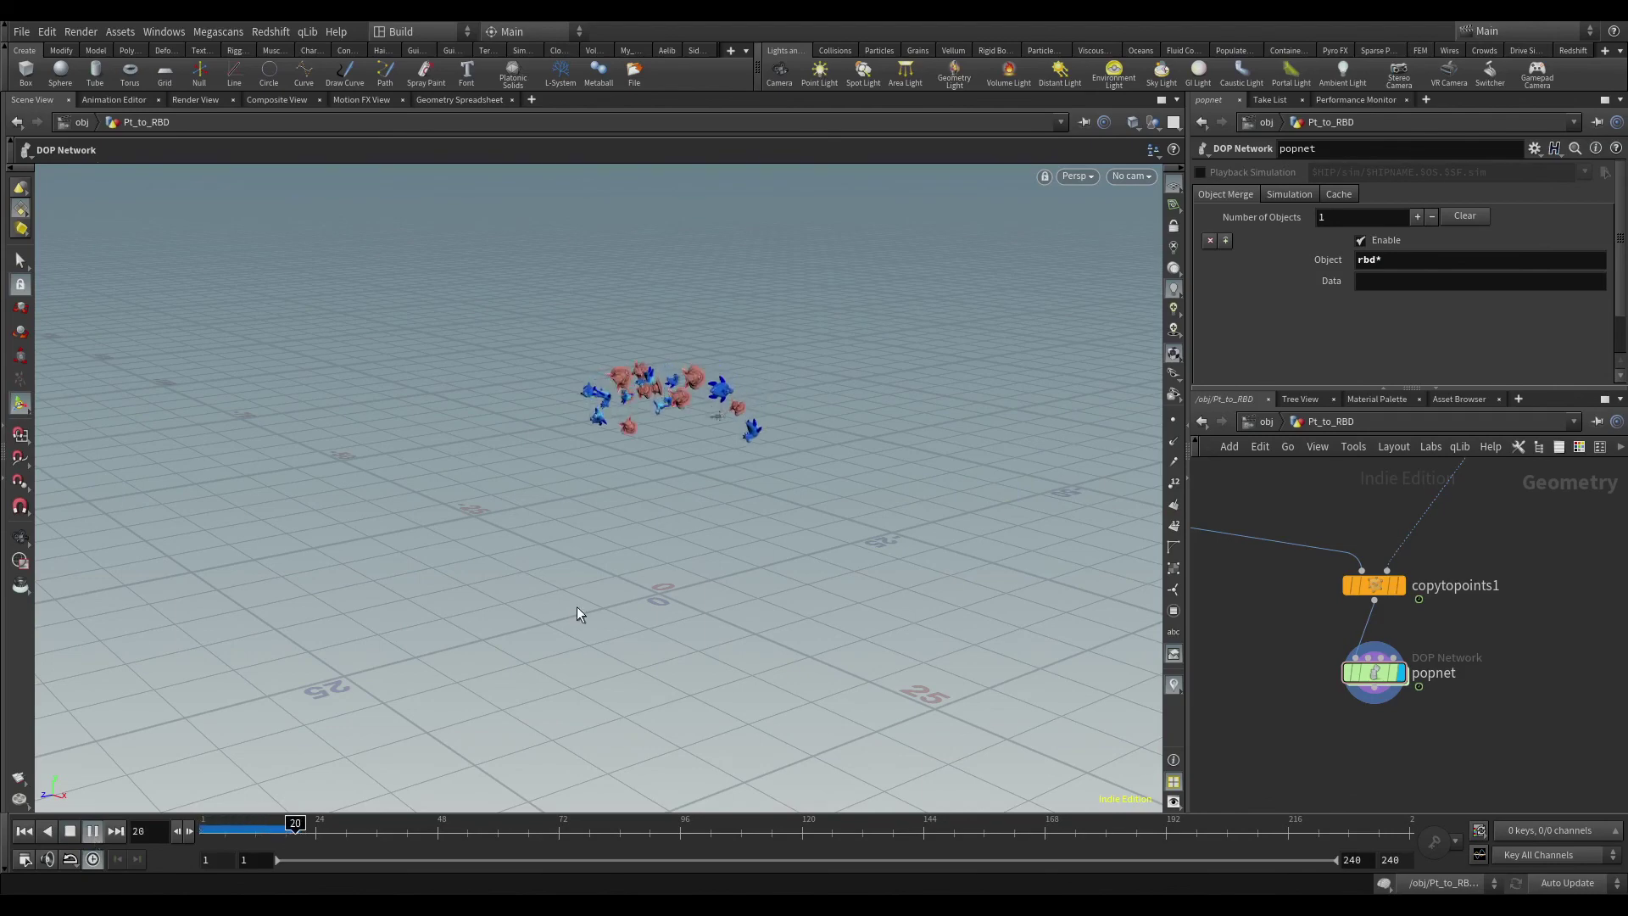
mouse_move(579, 582)
left_mouse_down()
mouse_move(636, 553)
mouse_move(749, 591)
left_mouse_up()
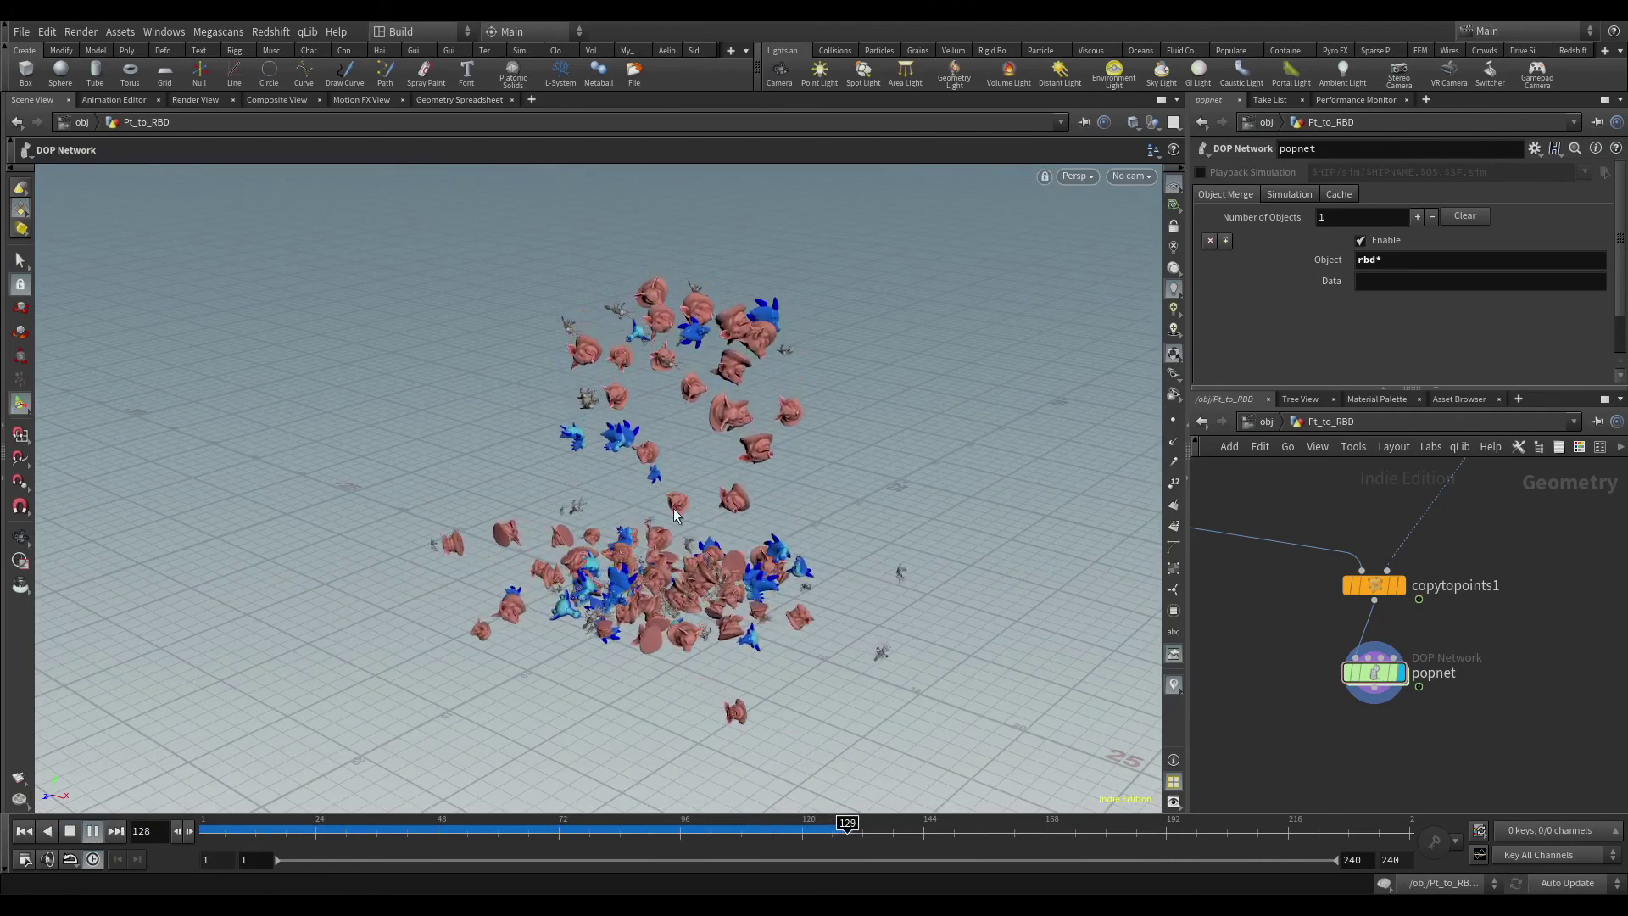
left_click_drag(674, 507, 709, 513)
key("Return")
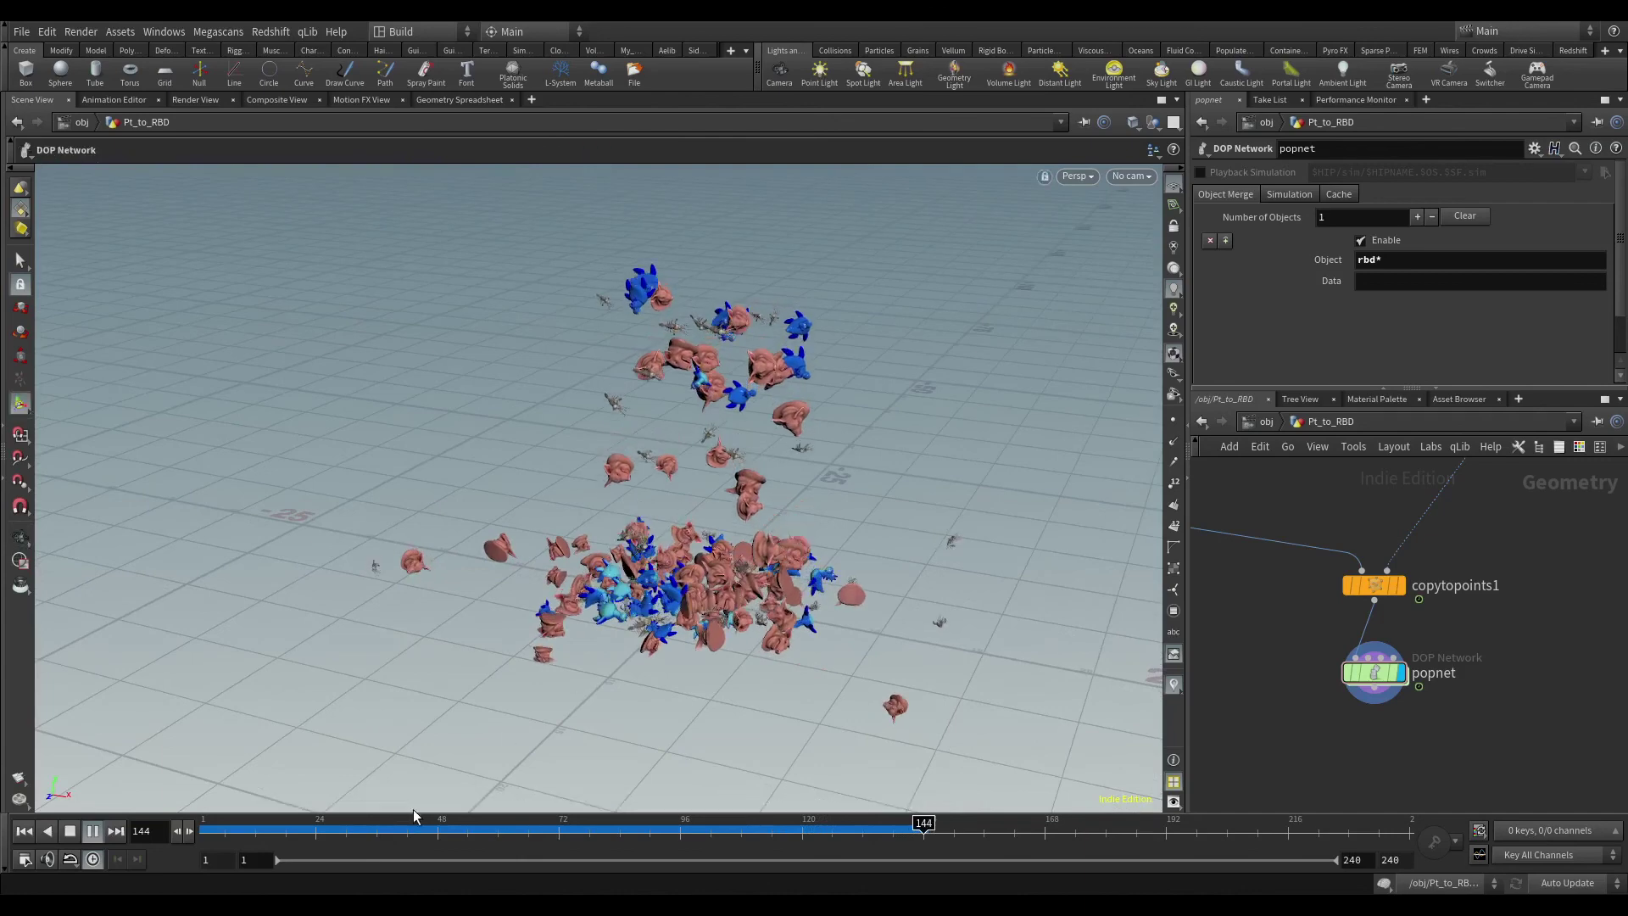